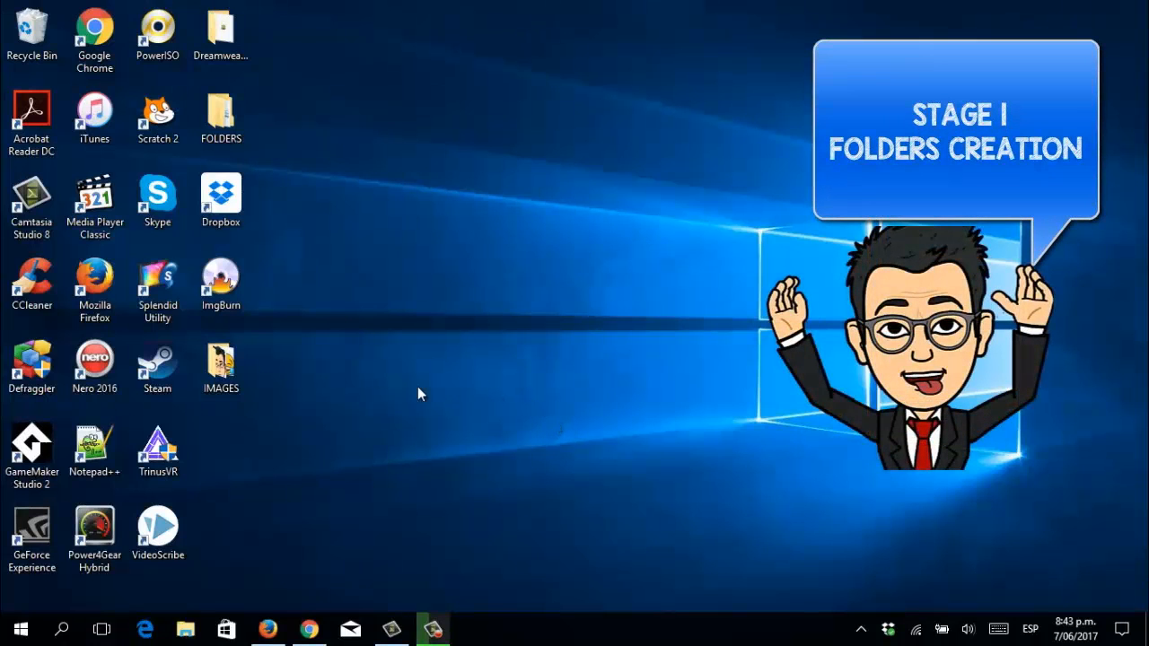
Create a desktop folder named 'MY FIRST WEB PAGE' plus the author's full name, placed in the icon column.
right_click(312, 437)
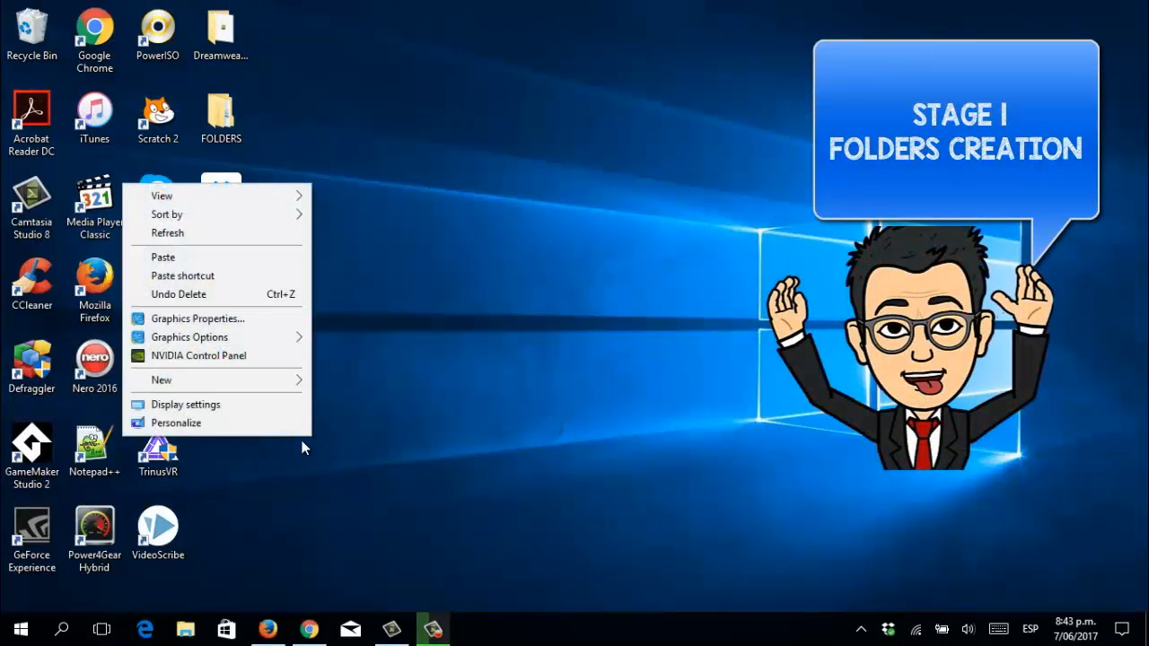
mouse_move(272, 386)
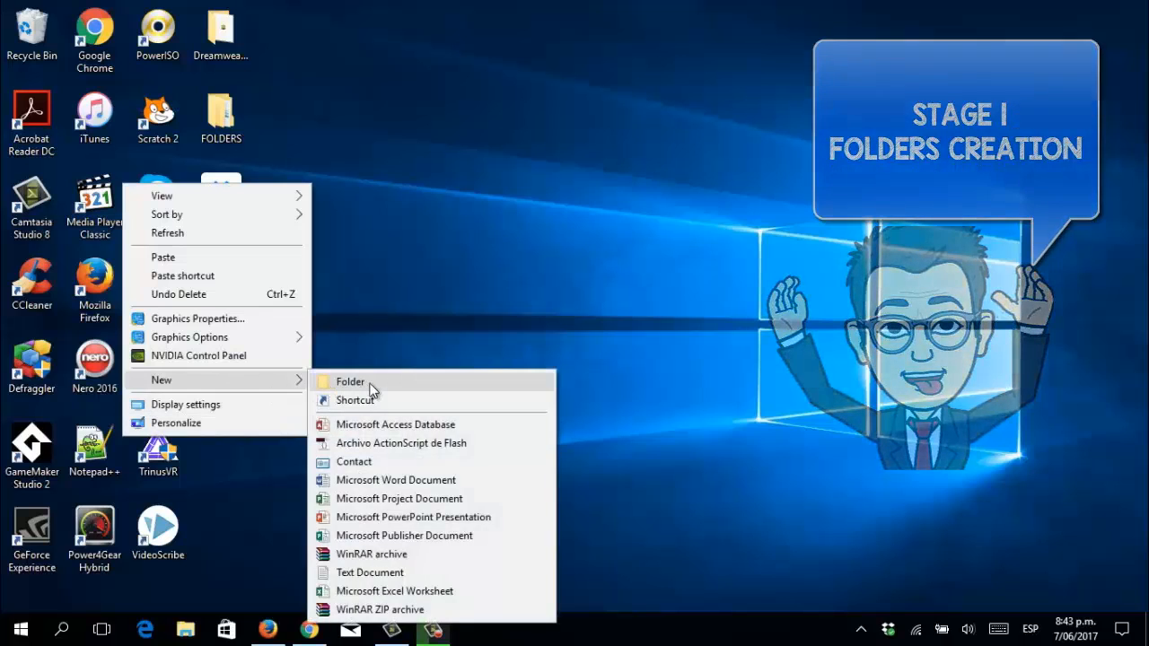
left_click(368, 382)
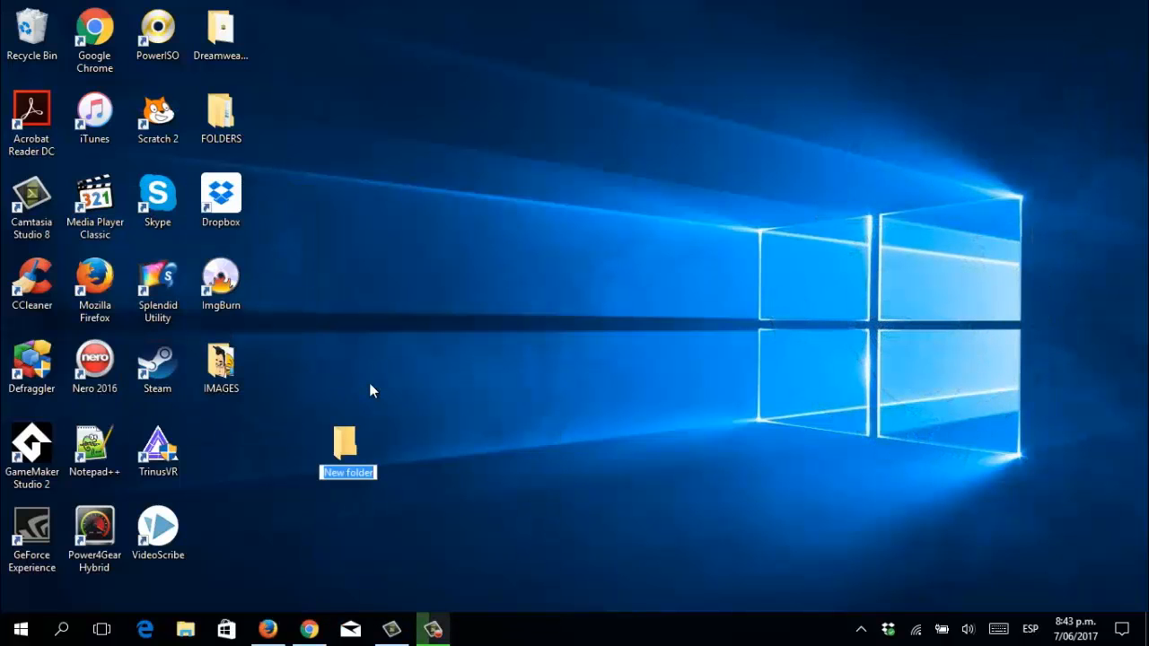
type("MY FI")
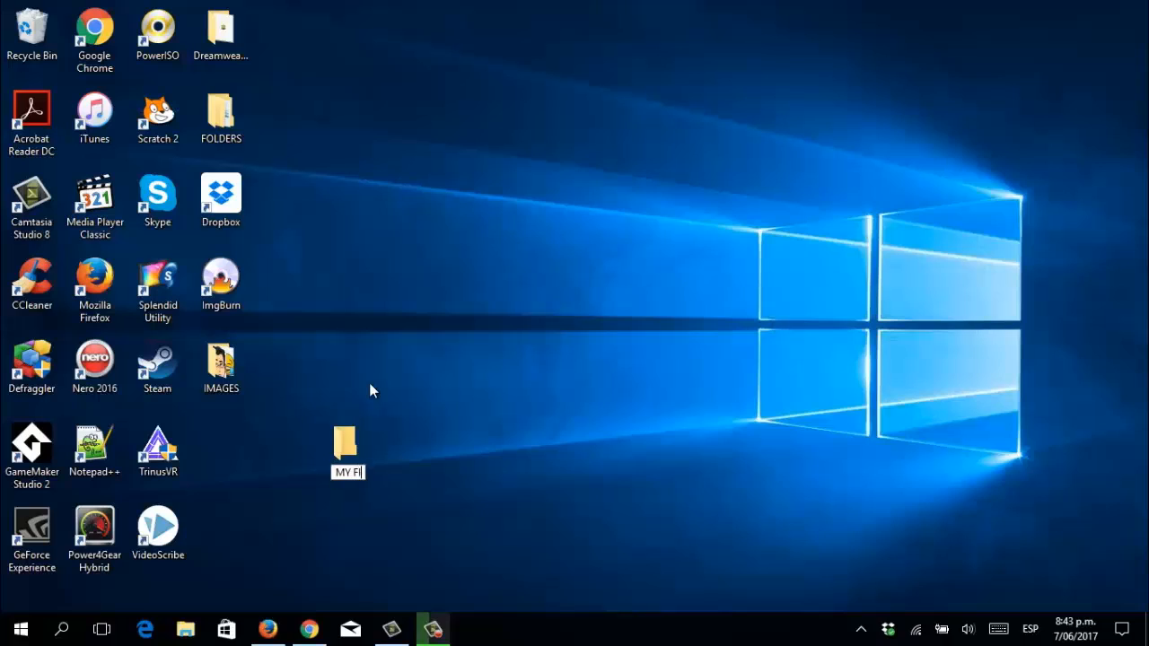
type("RST WE")
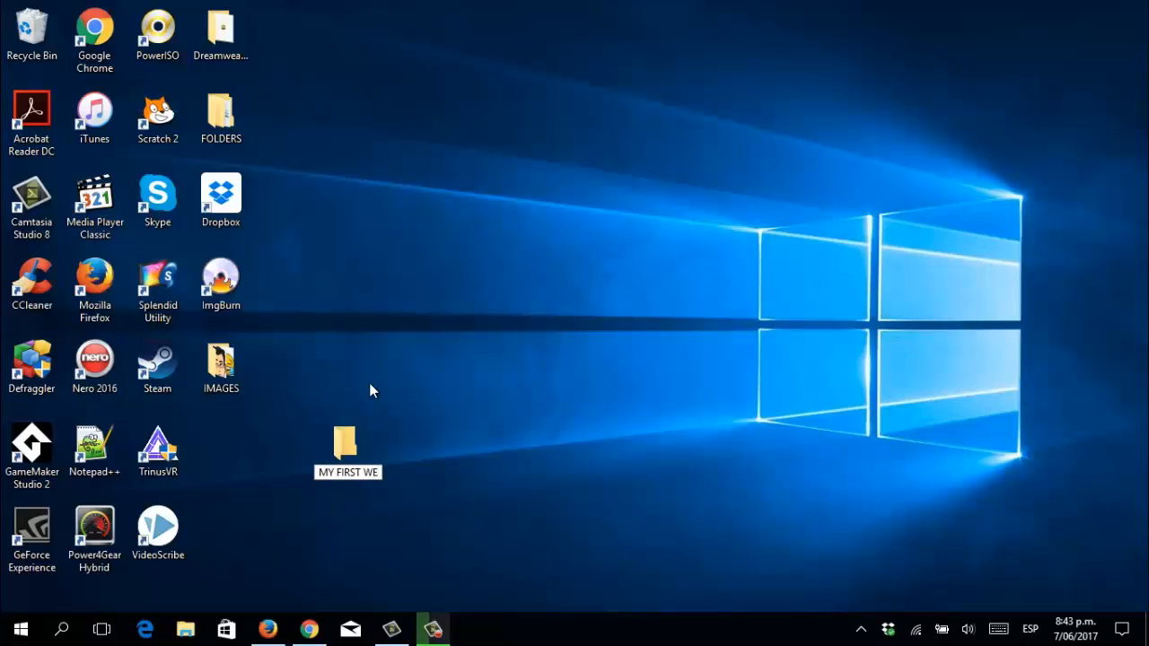
type("B")
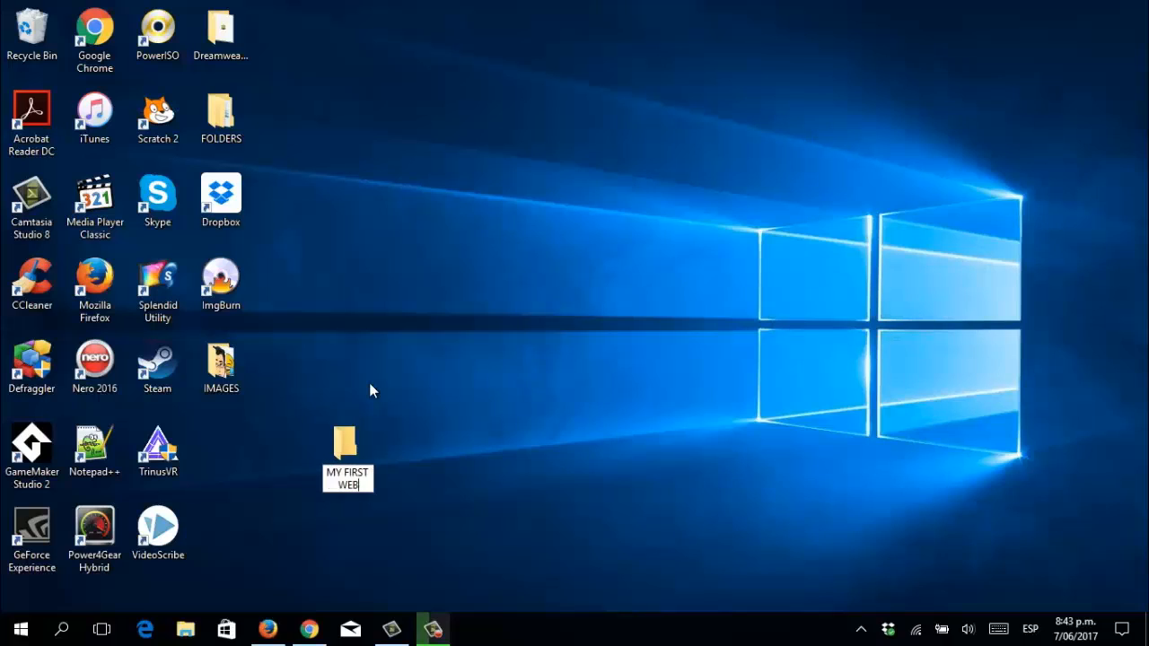
type(" PAGE")
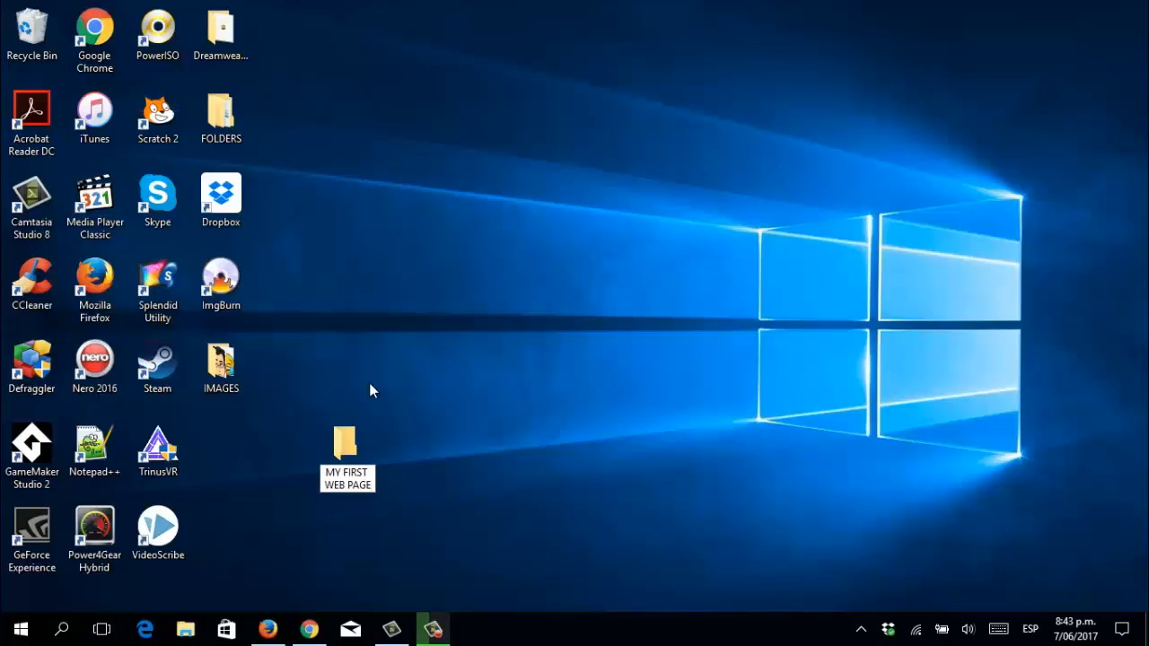
key("BackSpace")
type("SEBASTIAN NOGU")
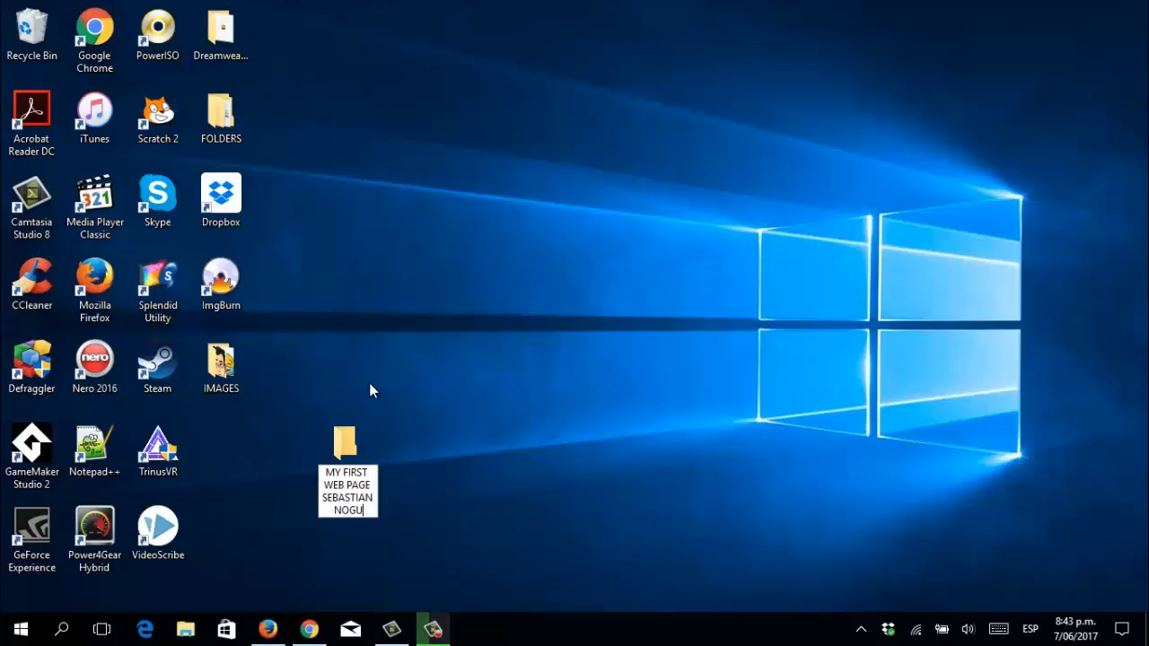
type("ERA")
key("Return")
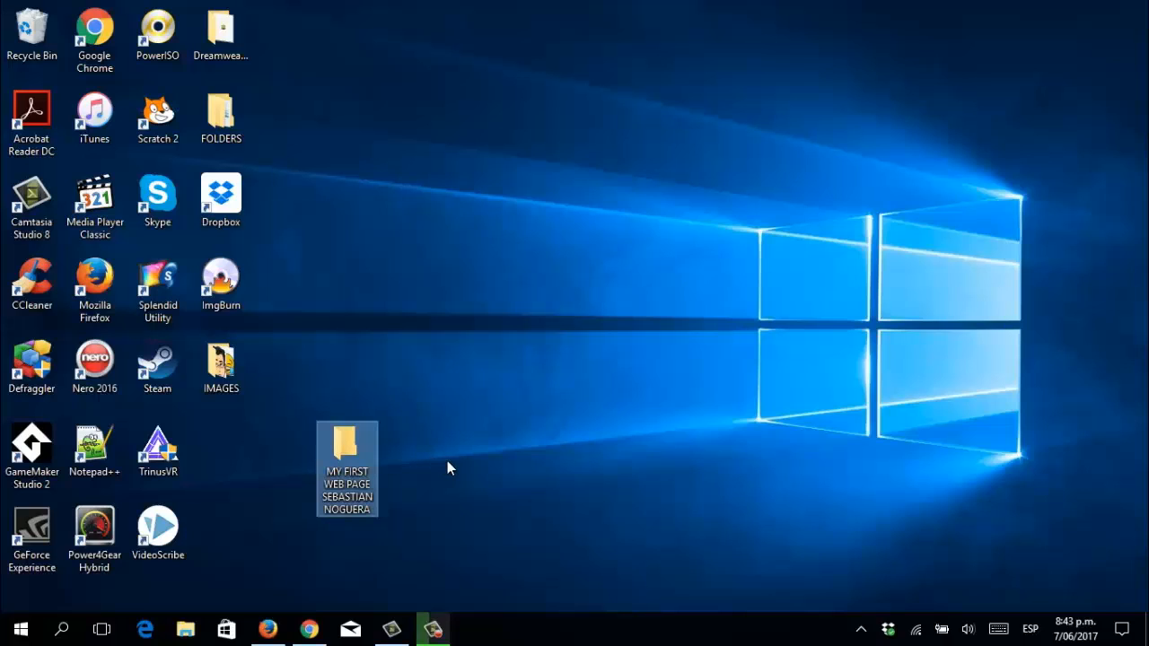
left_click_drag(368, 449, 230, 447)
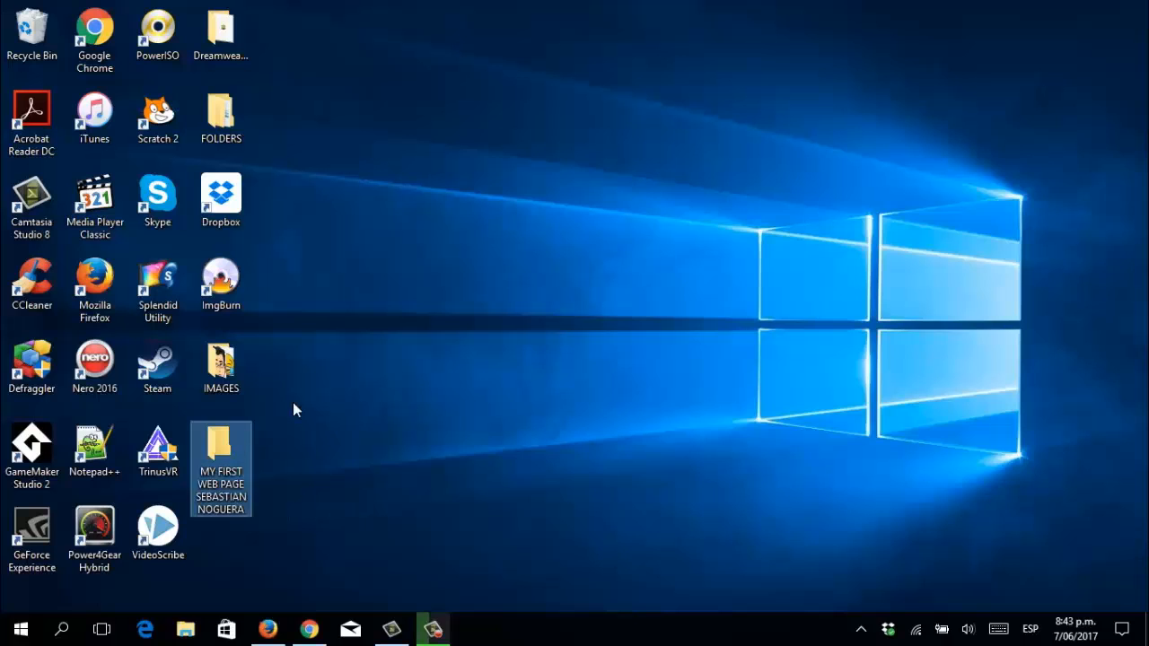
Add an IMAGES subfolder inside the MY FIRST WEB PAGE folder and move its window aside.
double_click(230, 449)
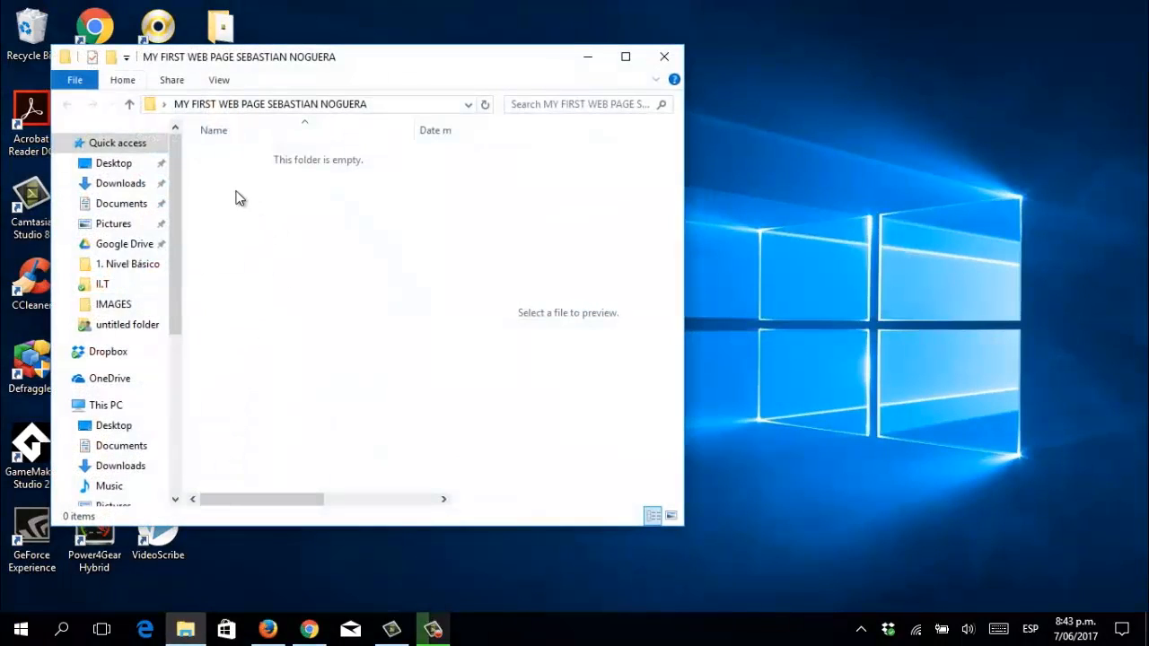
right_click(236, 193)
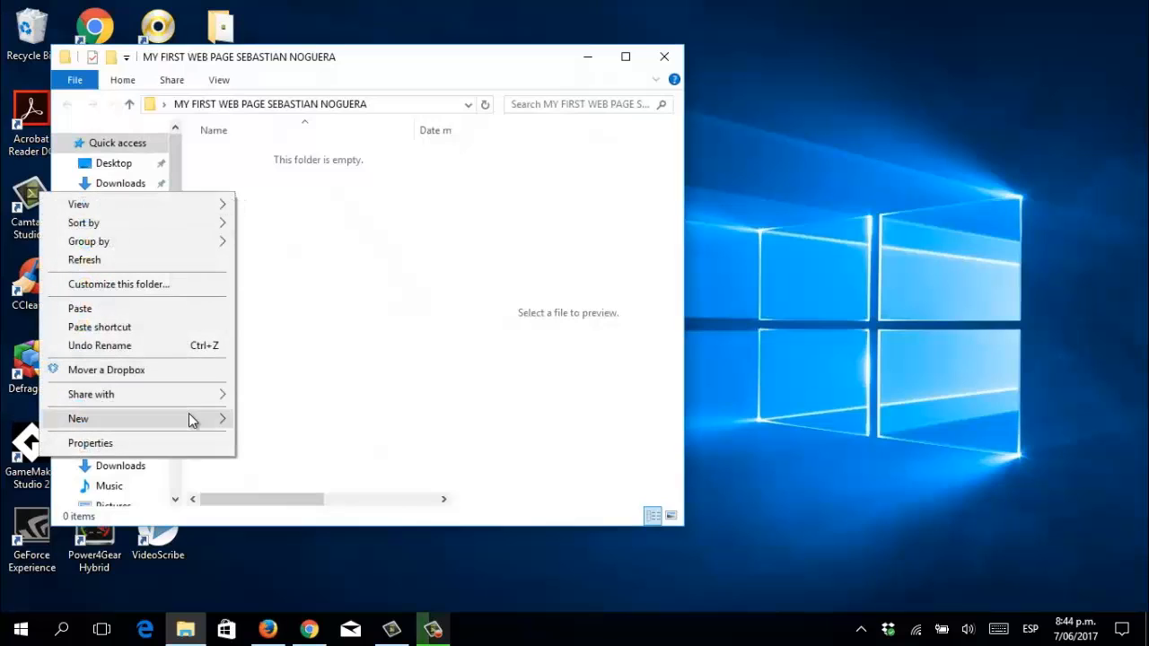
mouse_move(190, 419)
left_click(302, 189)
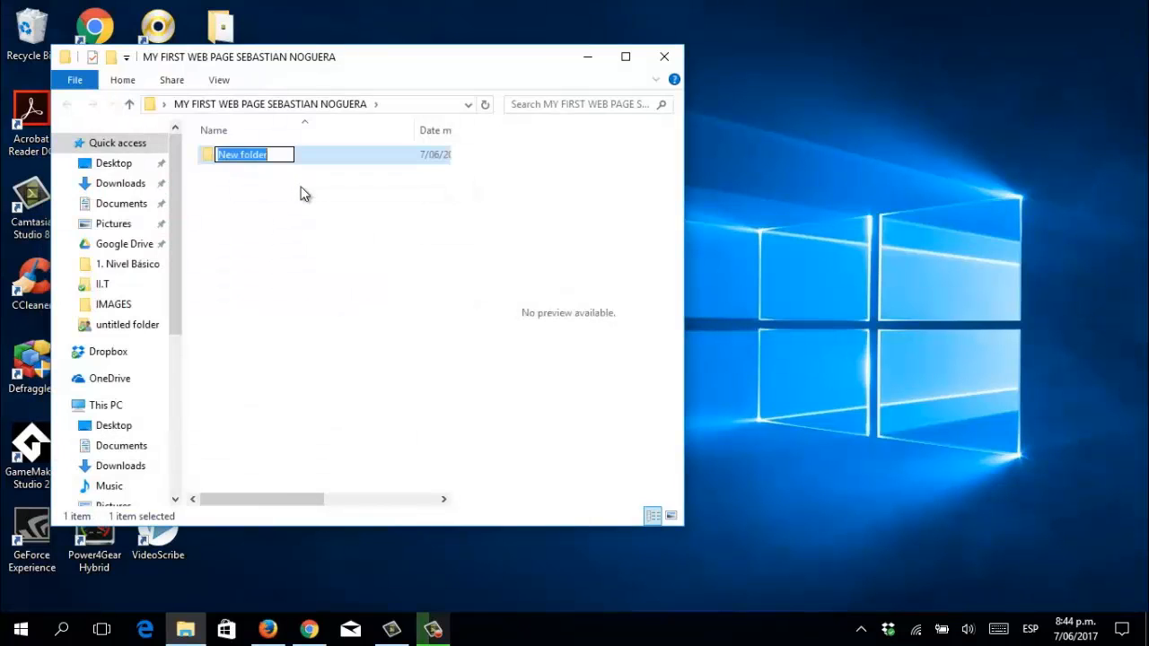
type("IMAGES")
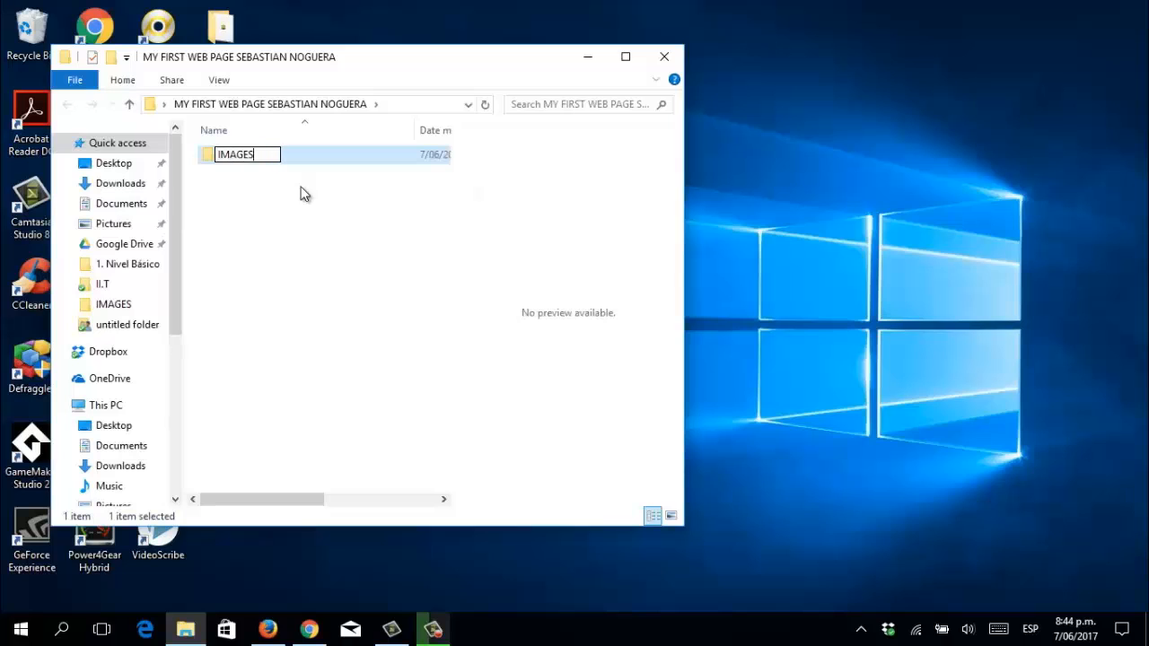
key("Return")
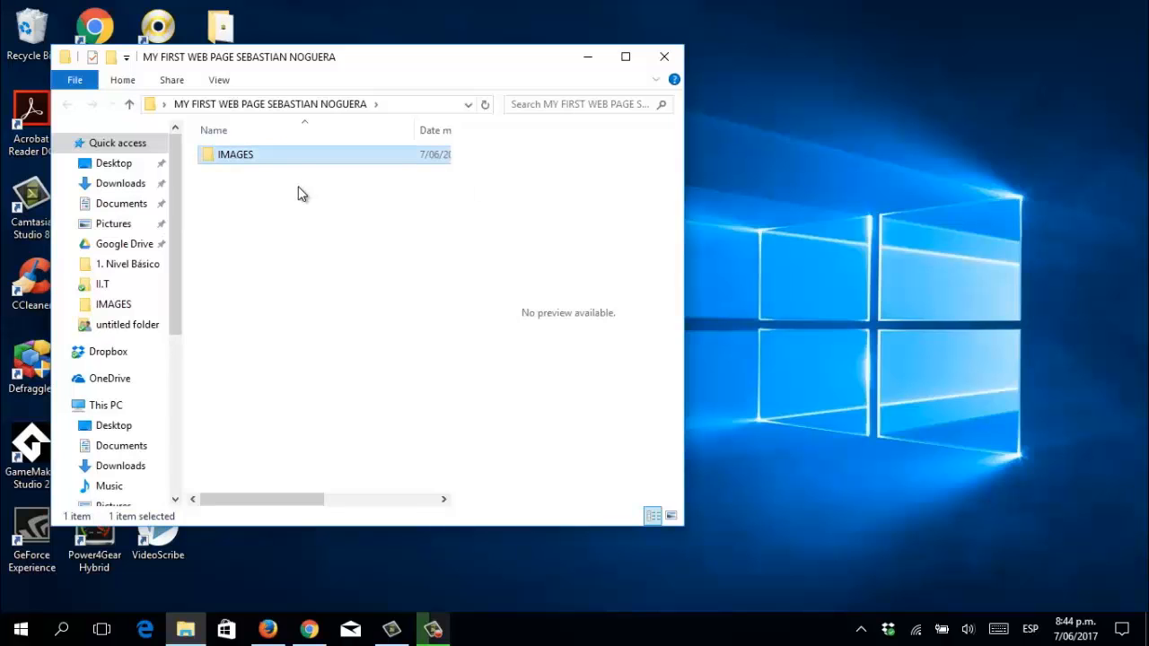
left_click_drag(520, 64, 936, 56)
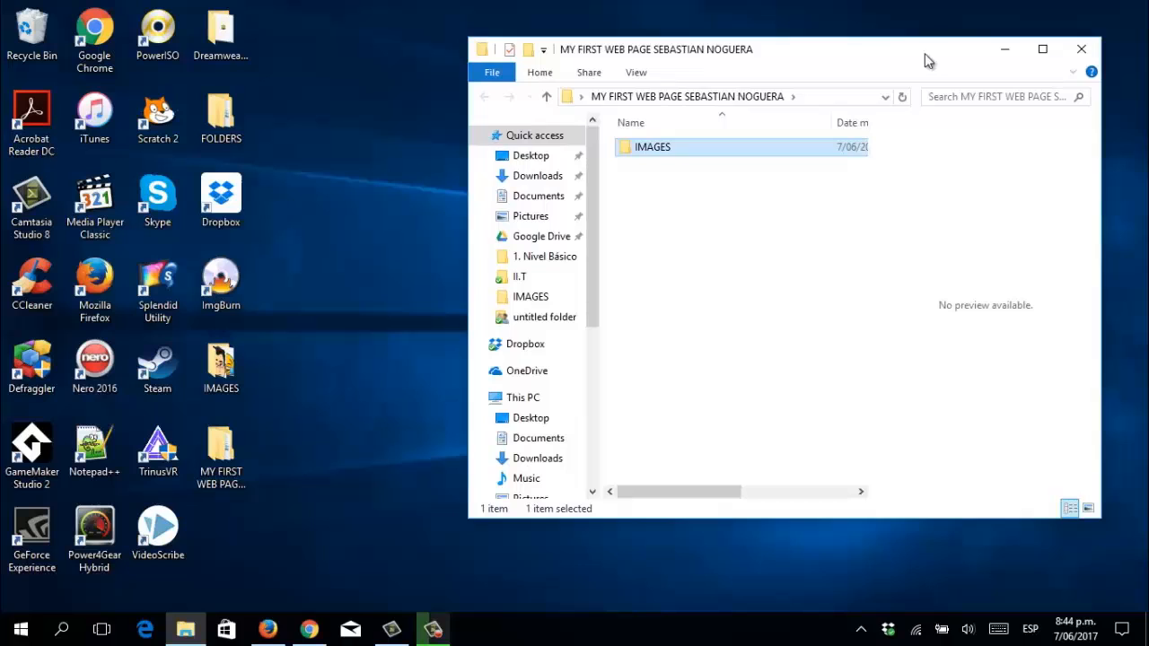
Move the pictures AVA1, AVA2 and AVA3 from the desktop IMAGES folder into the web page's IMAGES subfolder.
double_click(218, 372)
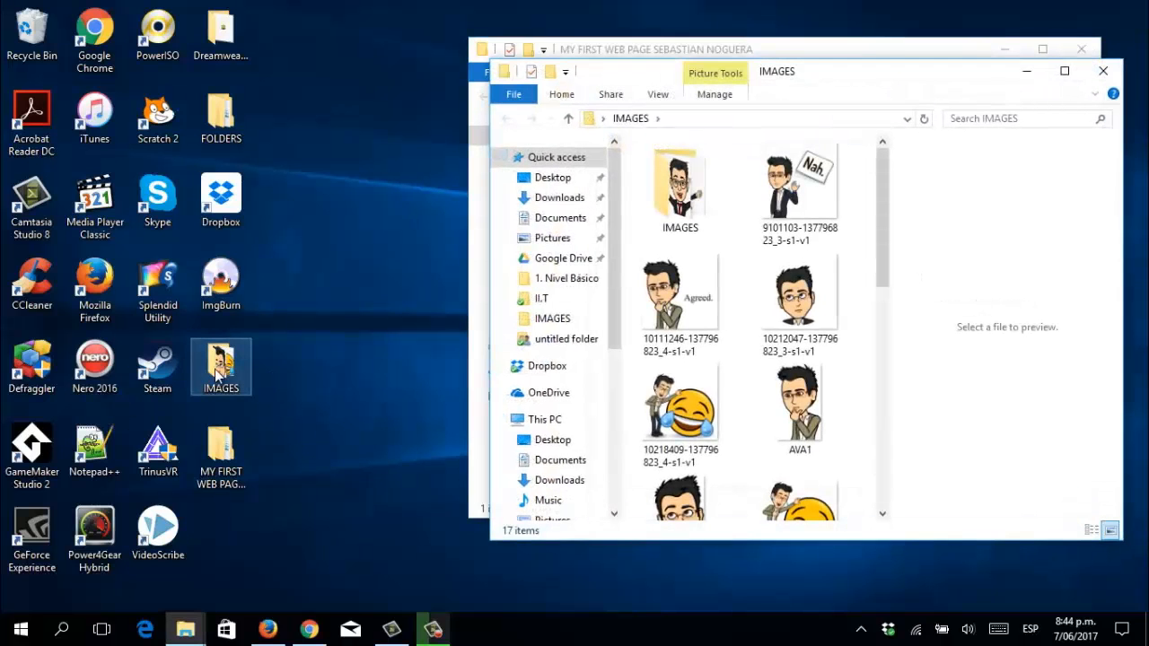
left_click_drag(885, 272, 894, 321)
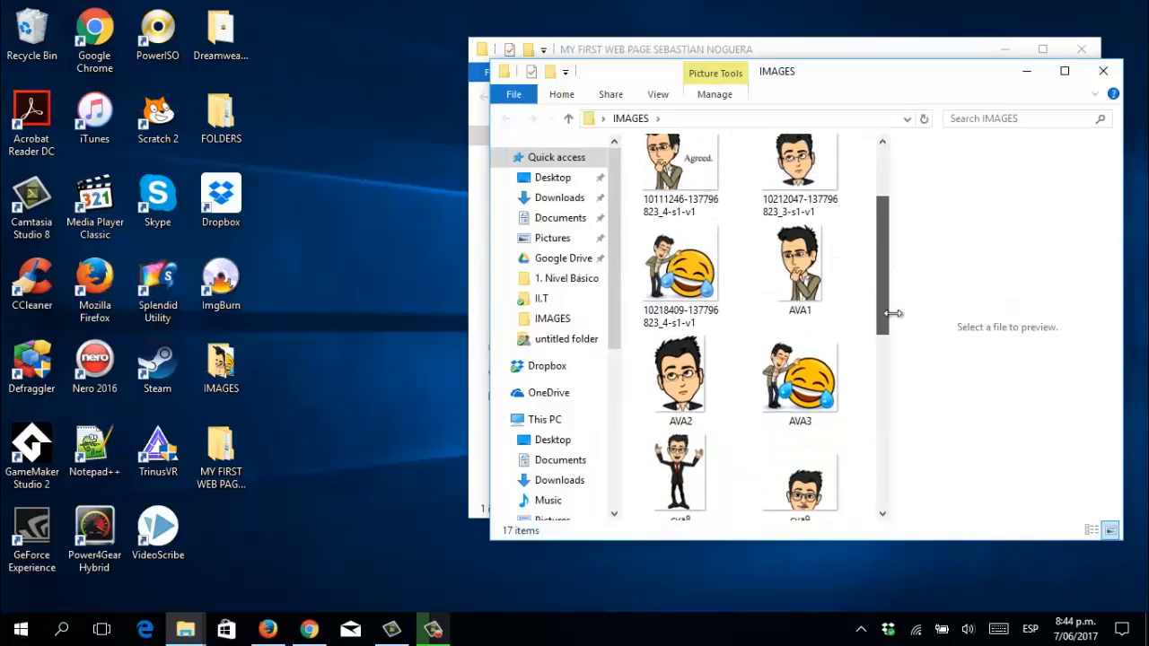
left_click(794, 289)
left_click(660, 384, "ctrl")
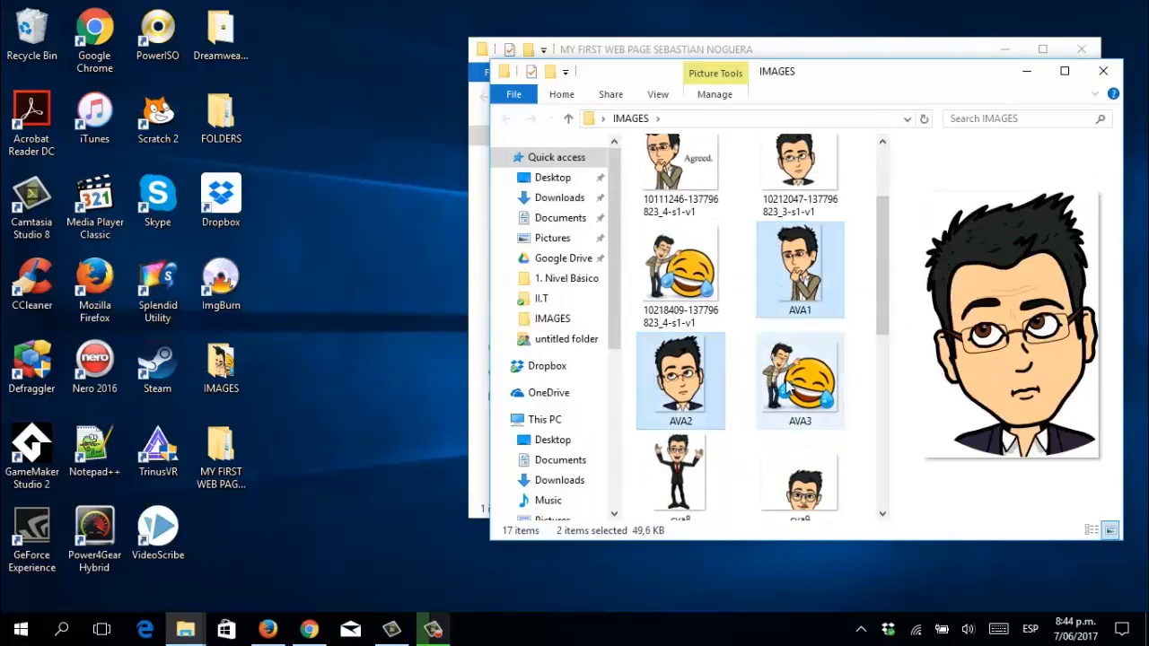
left_click(788, 387, "ctrl")
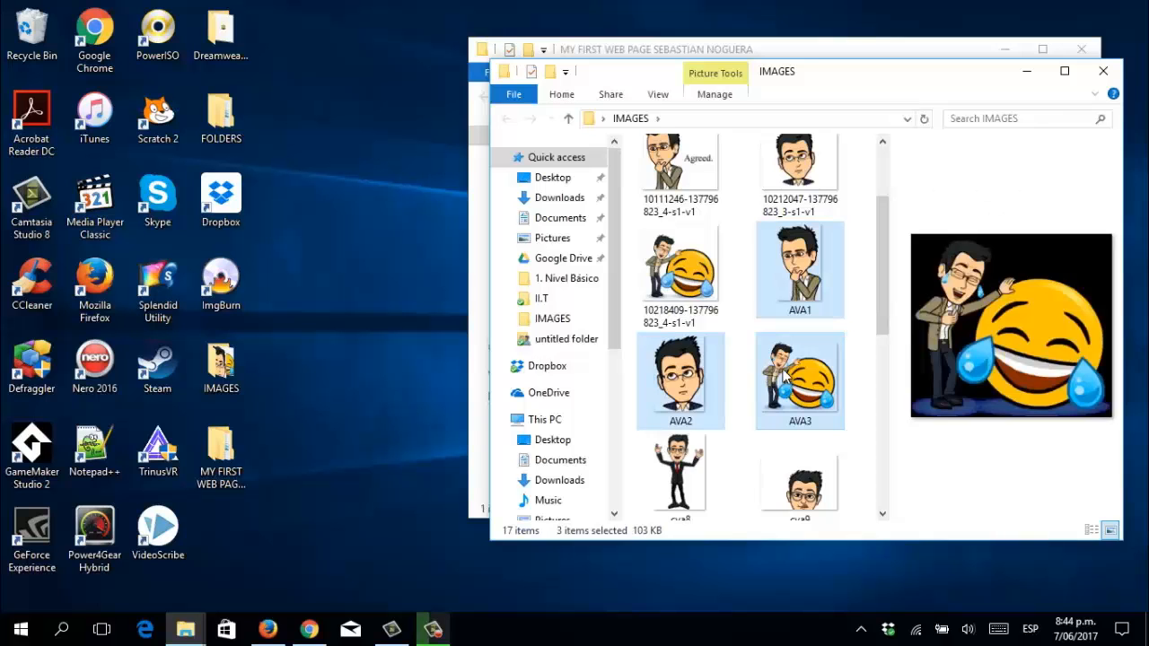
left_click_drag(616, 79, 62, 63)
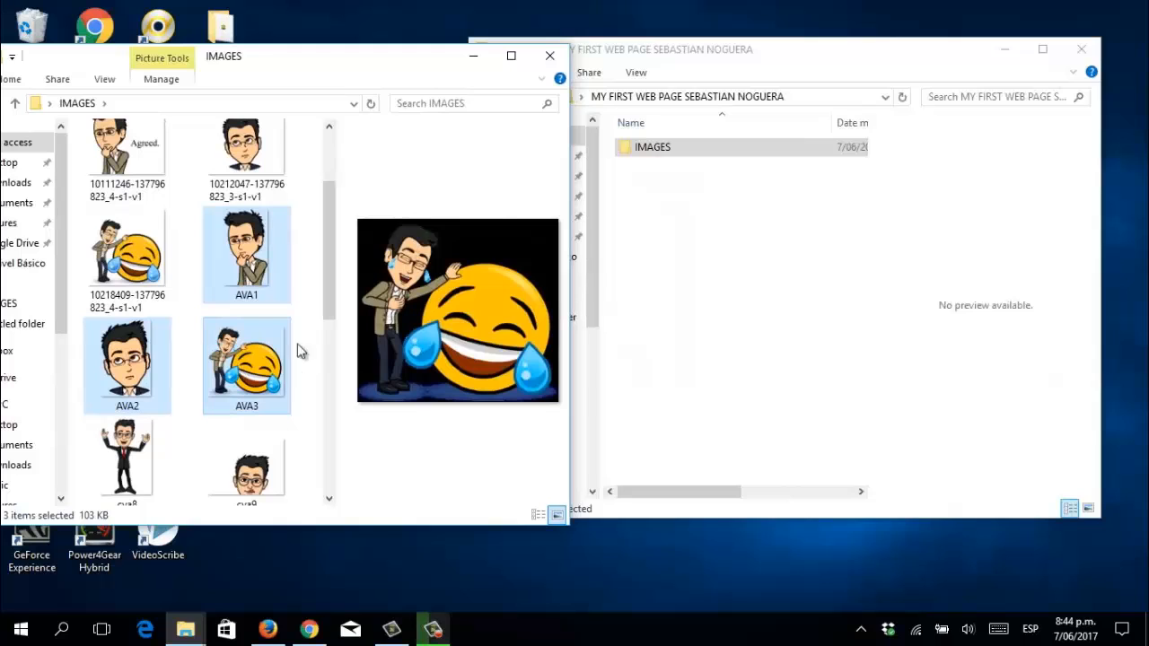
left_click_drag(287, 359, 667, 146)
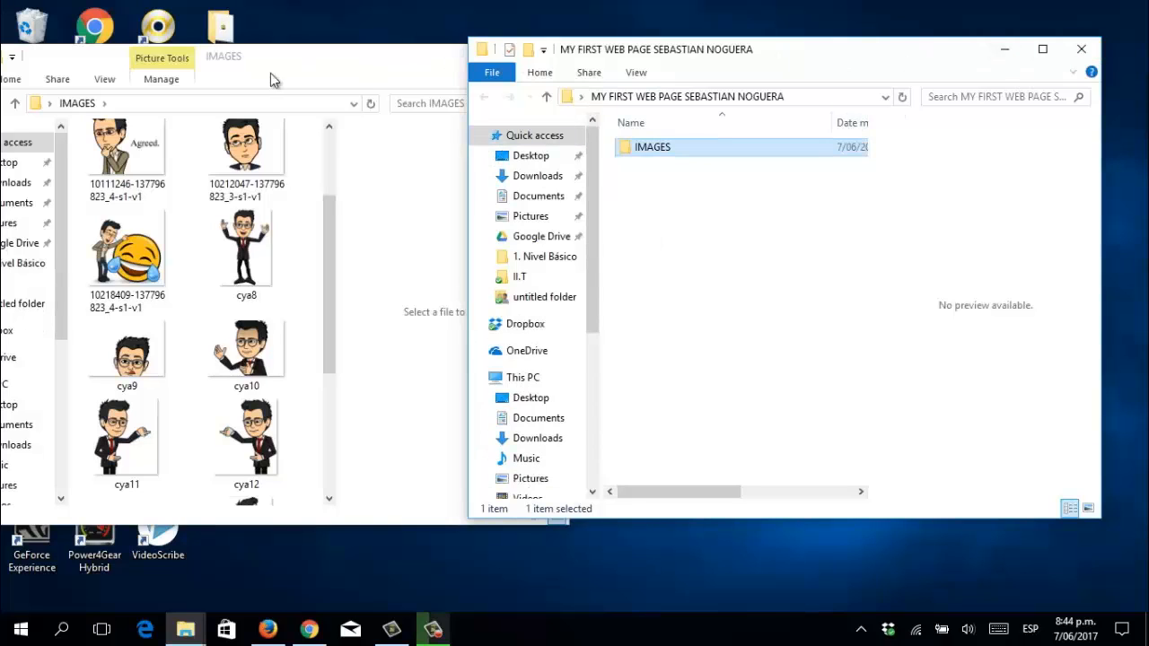
Close the pictures window, check that the IMAGES subfolder holds the pictures, then close the folder.
left_click(315, 61)
left_click(549, 56)
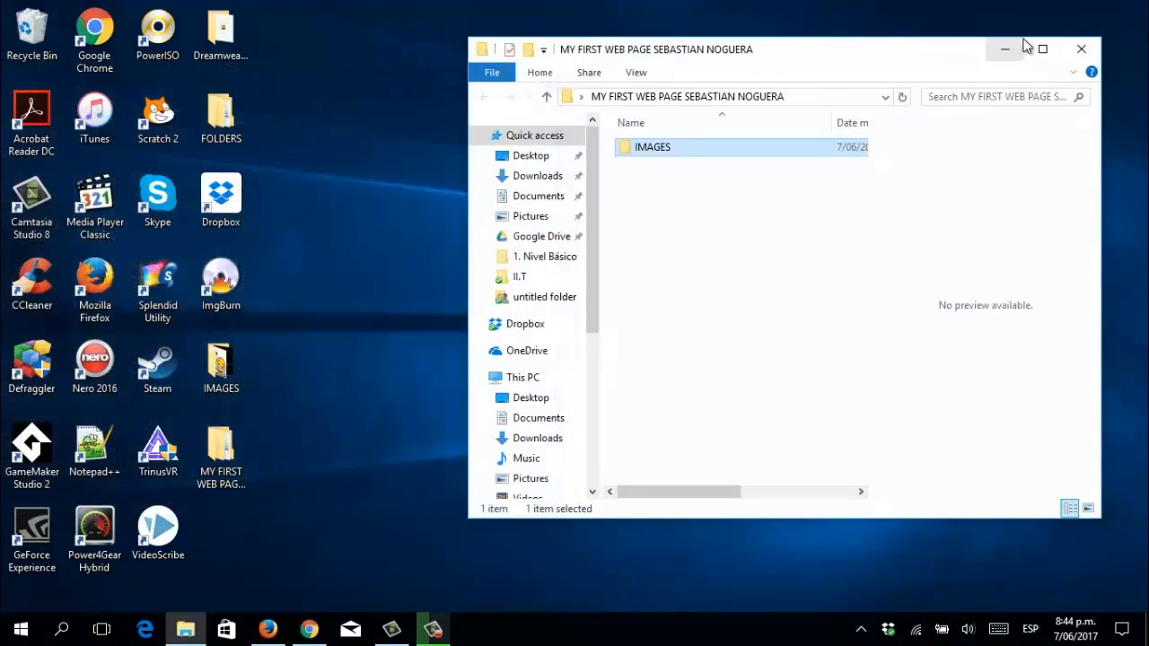
left_click(1041, 49)
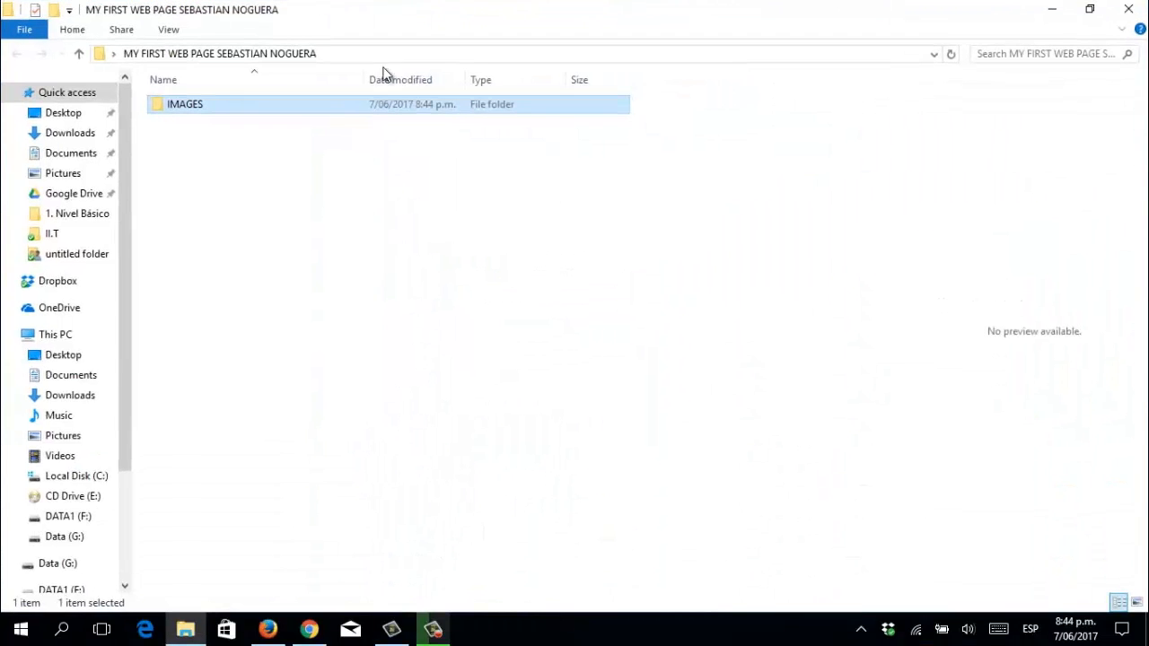
left_click(179, 206)
double_click(188, 105)
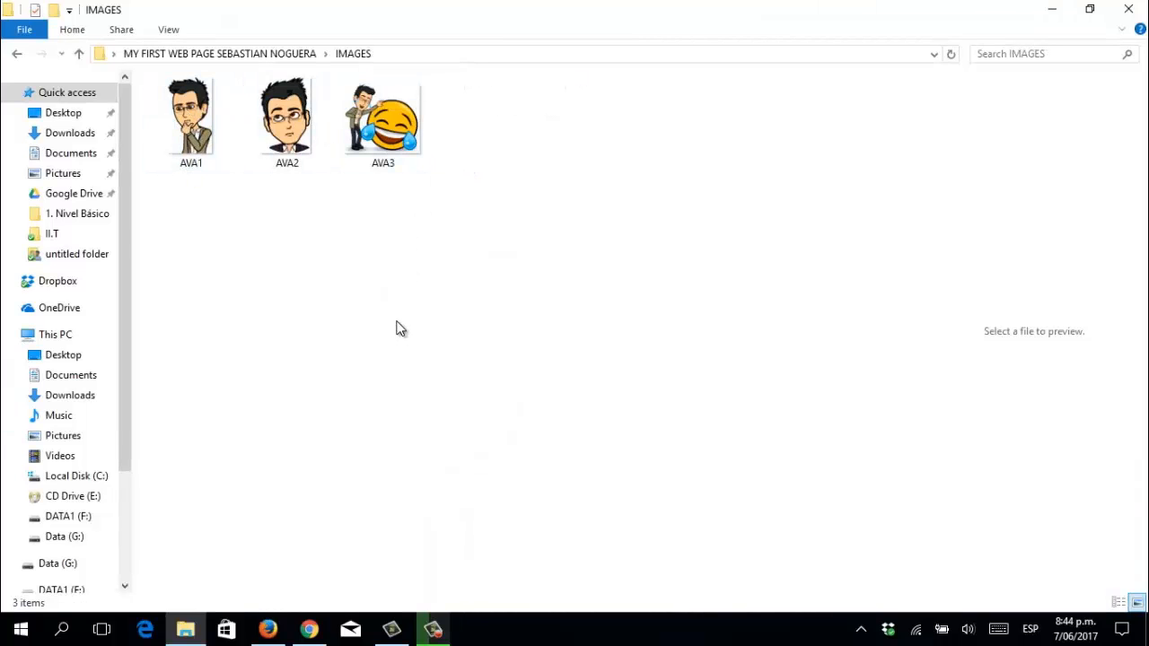
left_click(1139, 11)
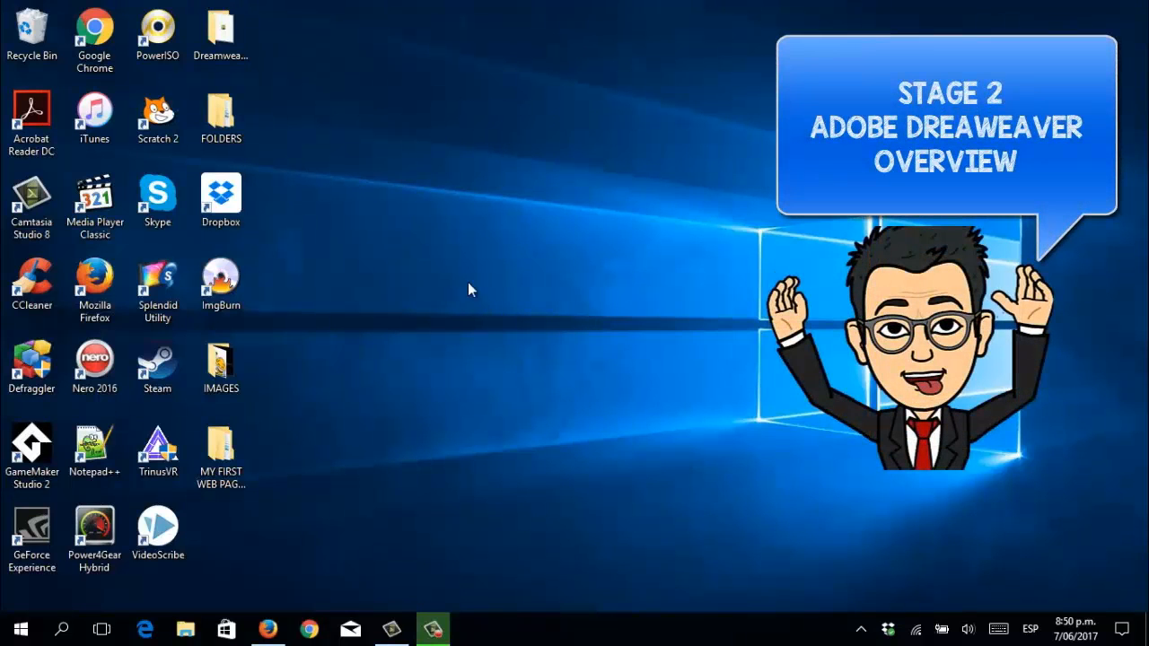
Launch DreamweaverPortable from the desktop Dreamweaver folder.
double_click(223, 51)
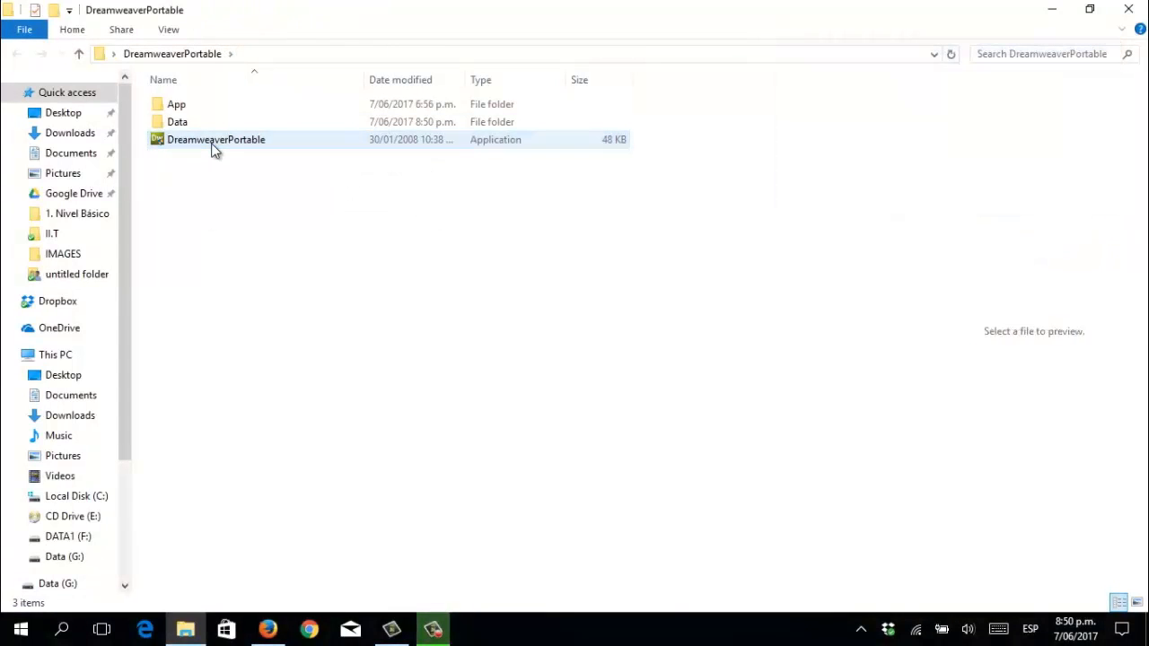
double_click(215, 141)
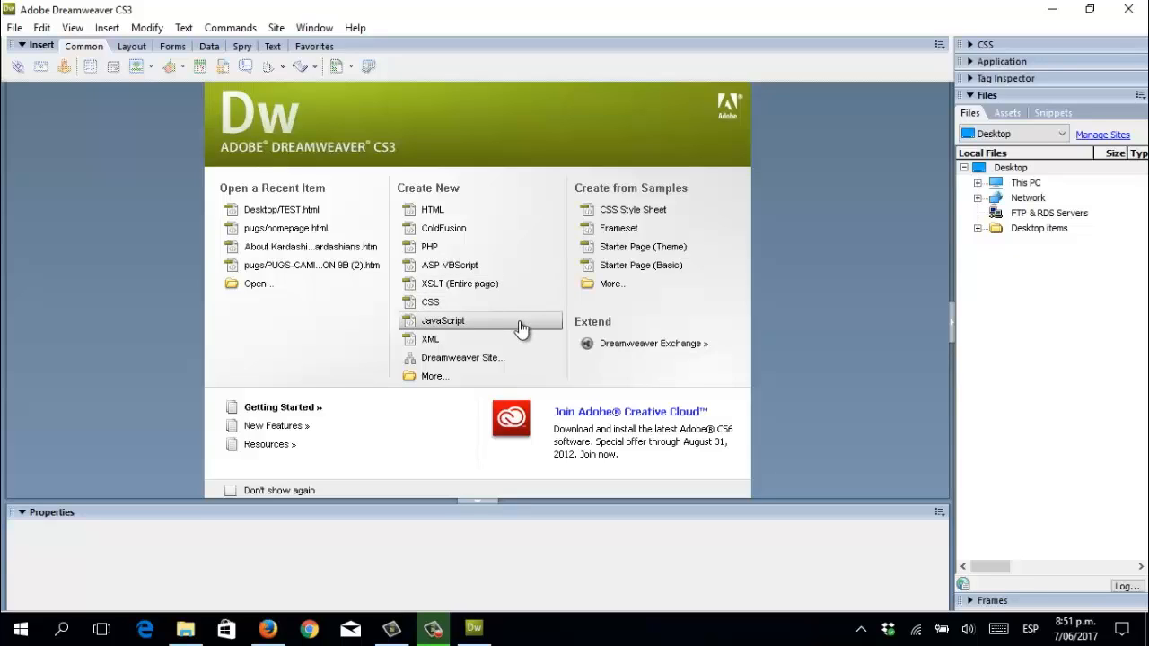
Start a new blank HTML document and display it in Split view with code and design.
left_click(516, 219)
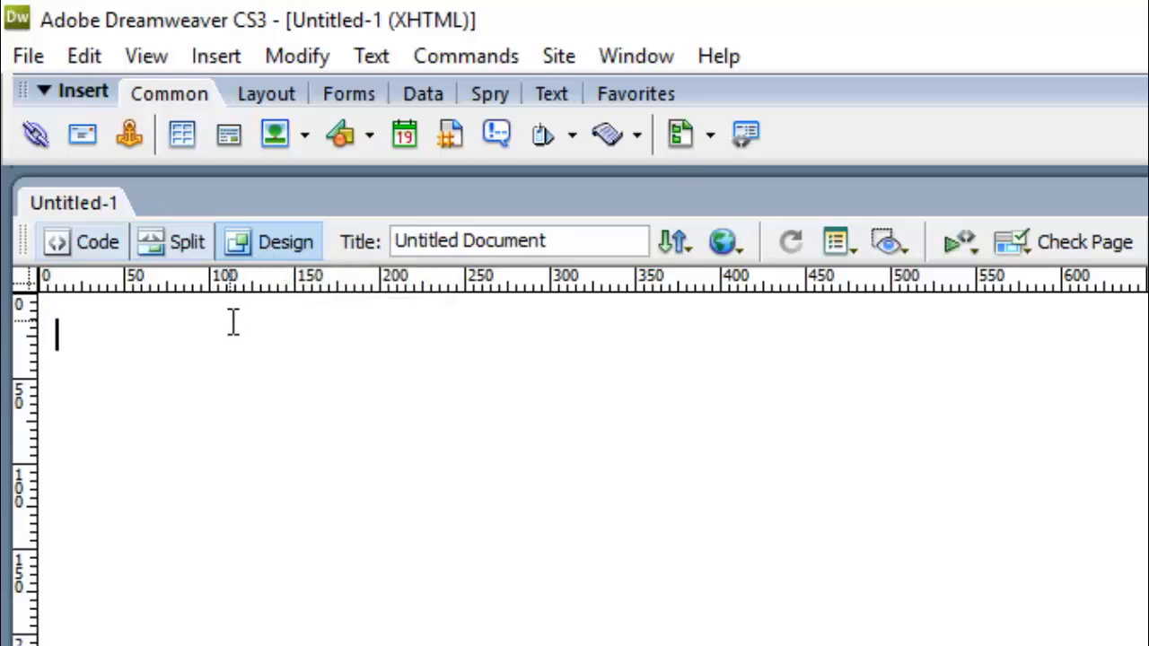
left_click(61, 239)
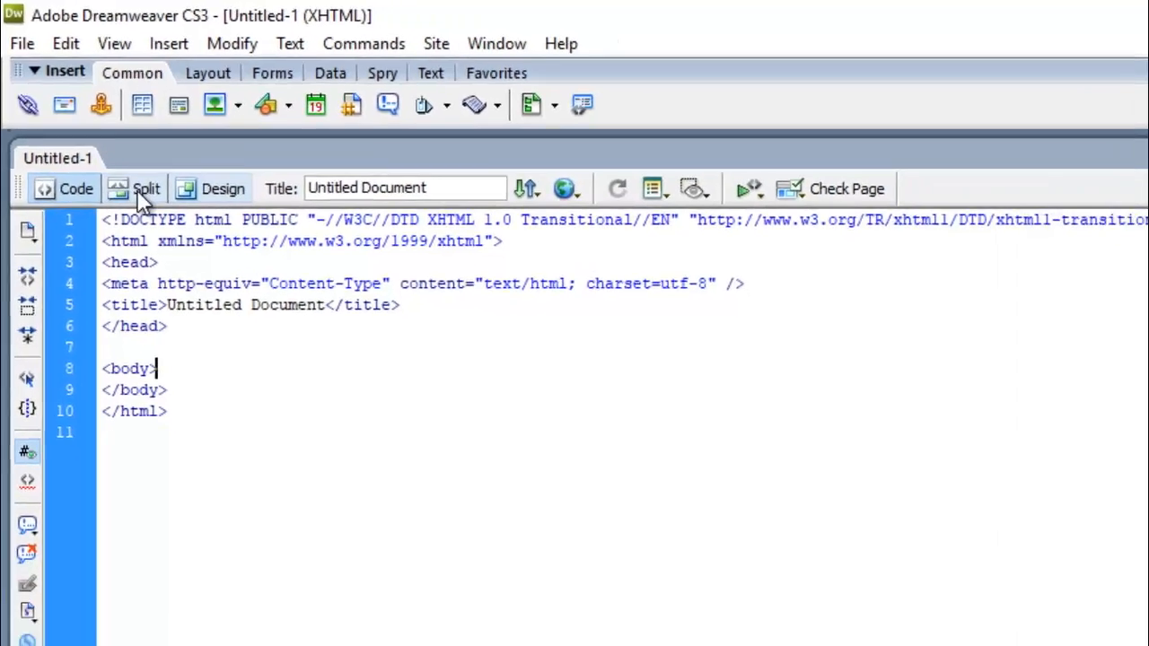
left_click(180, 241)
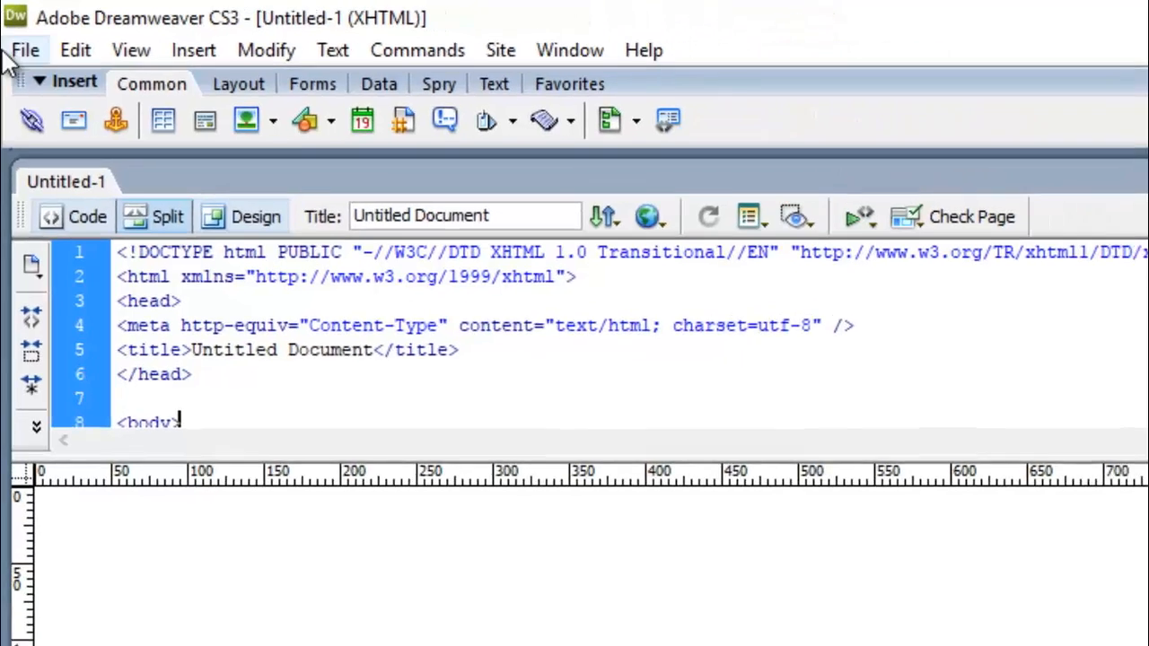
left_click(24, 52)
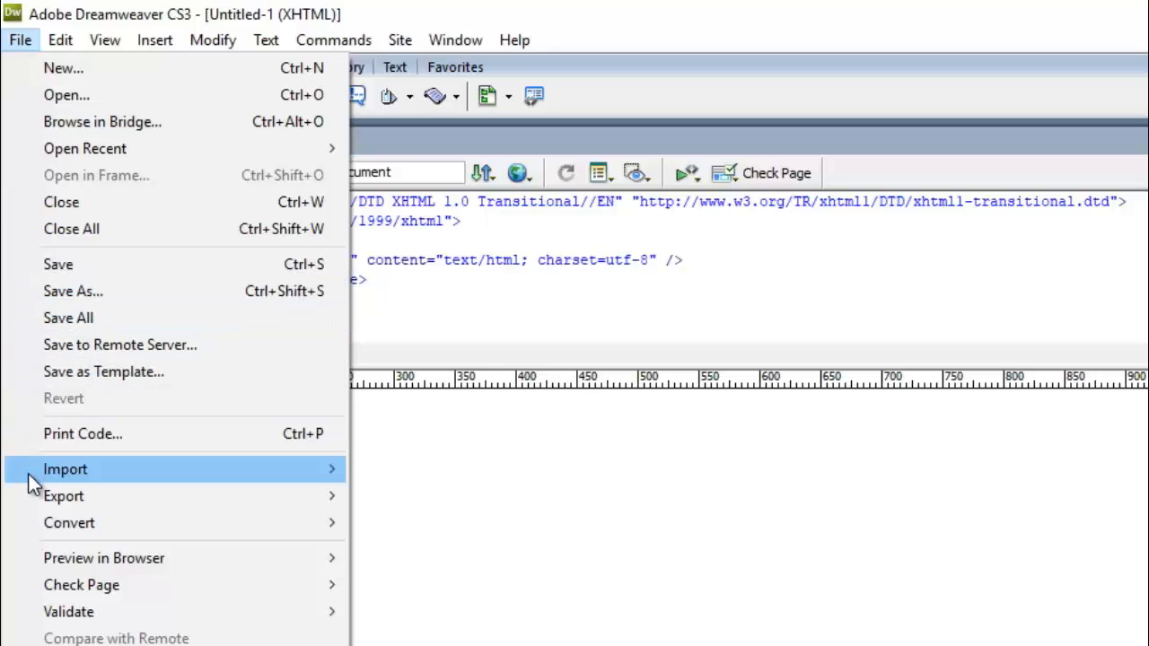
mouse_move(28, 474)
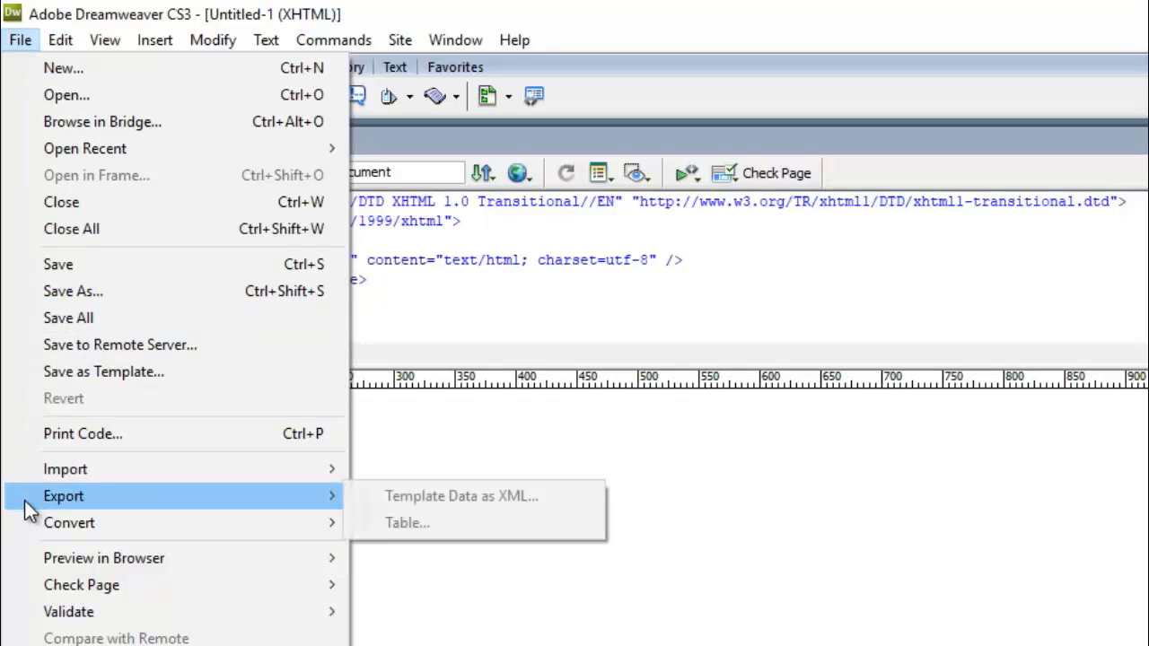
mouse_move(61, 39)
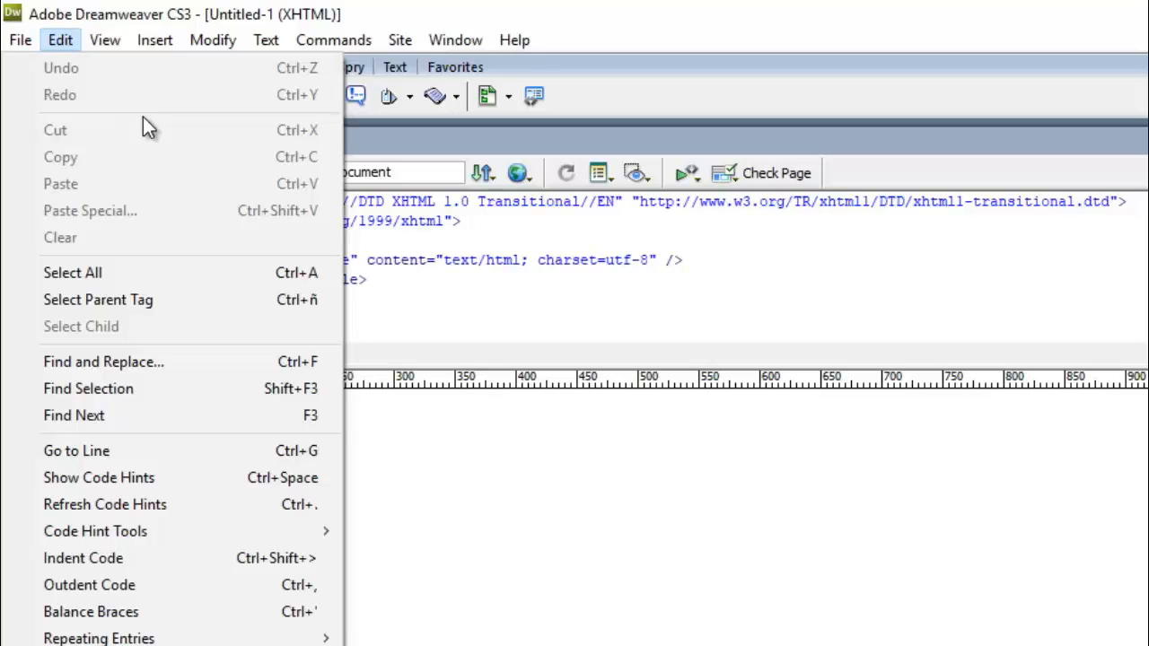
mouse_move(98, 44)
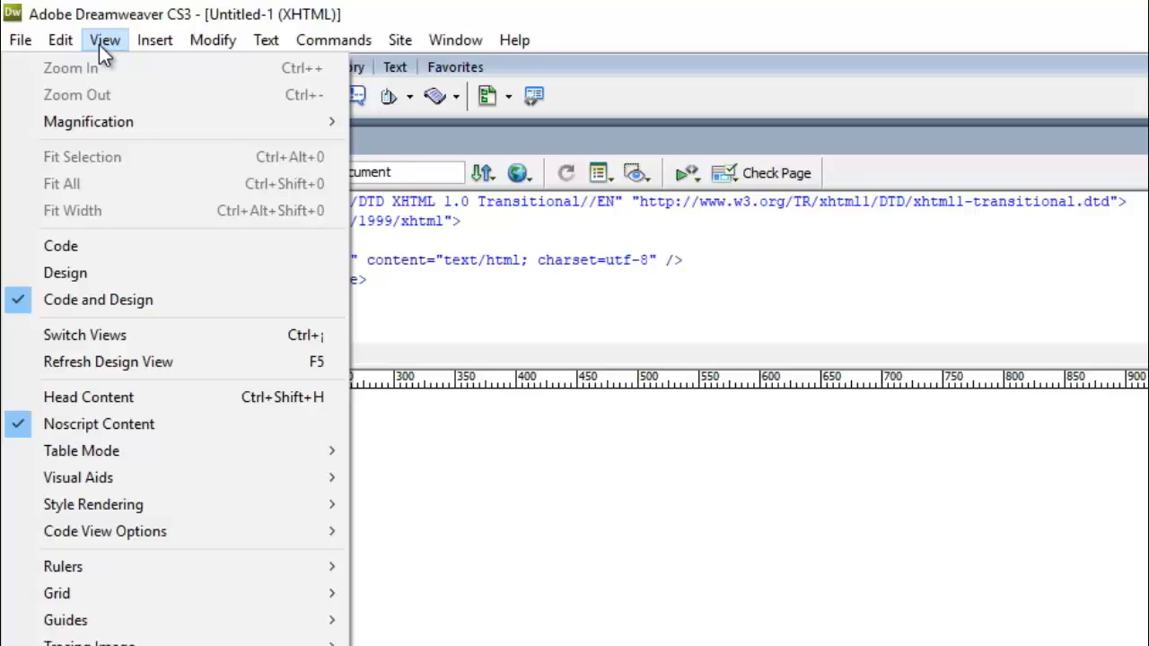
mouse_move(137, 39)
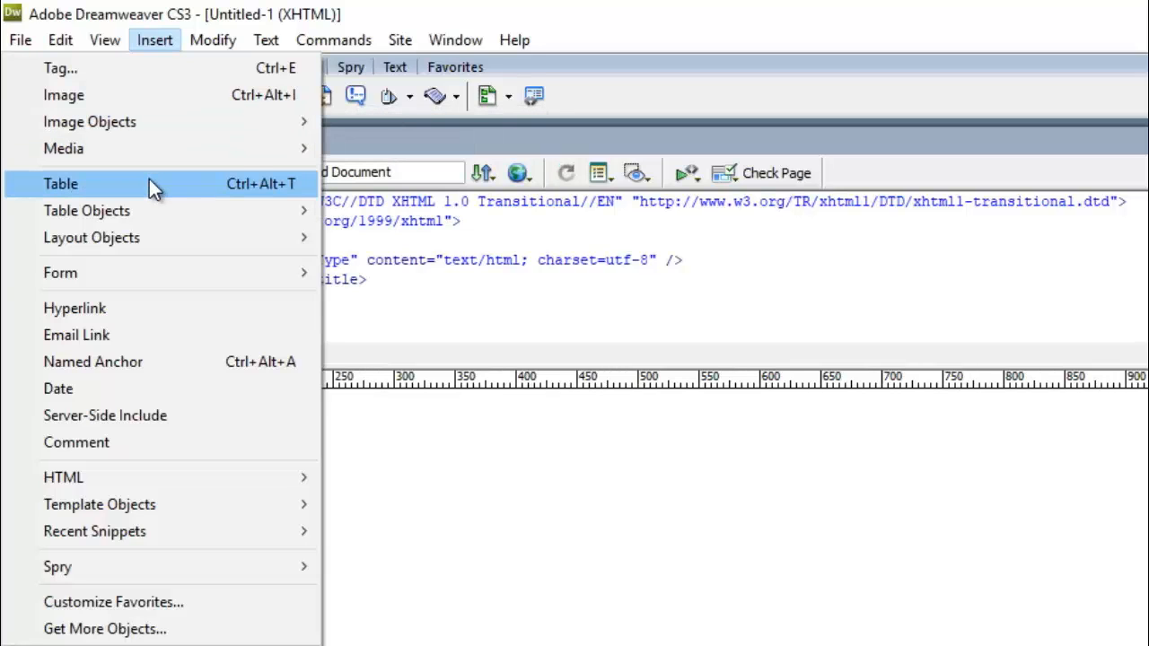
mouse_move(168, 275)
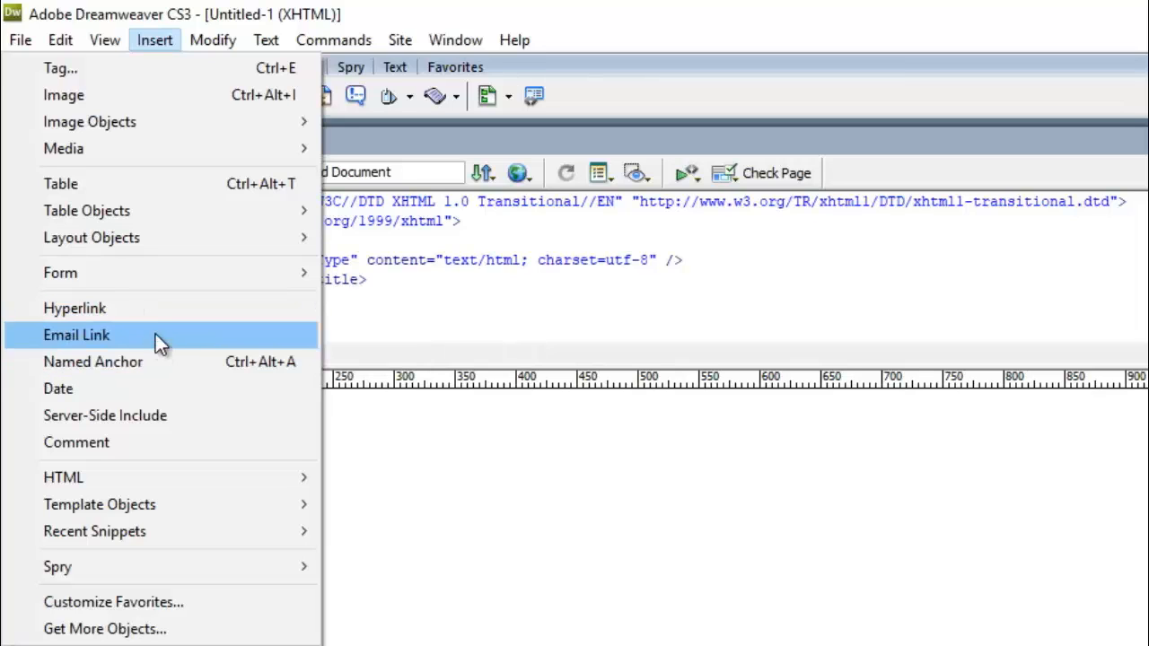
mouse_move(195, 37)
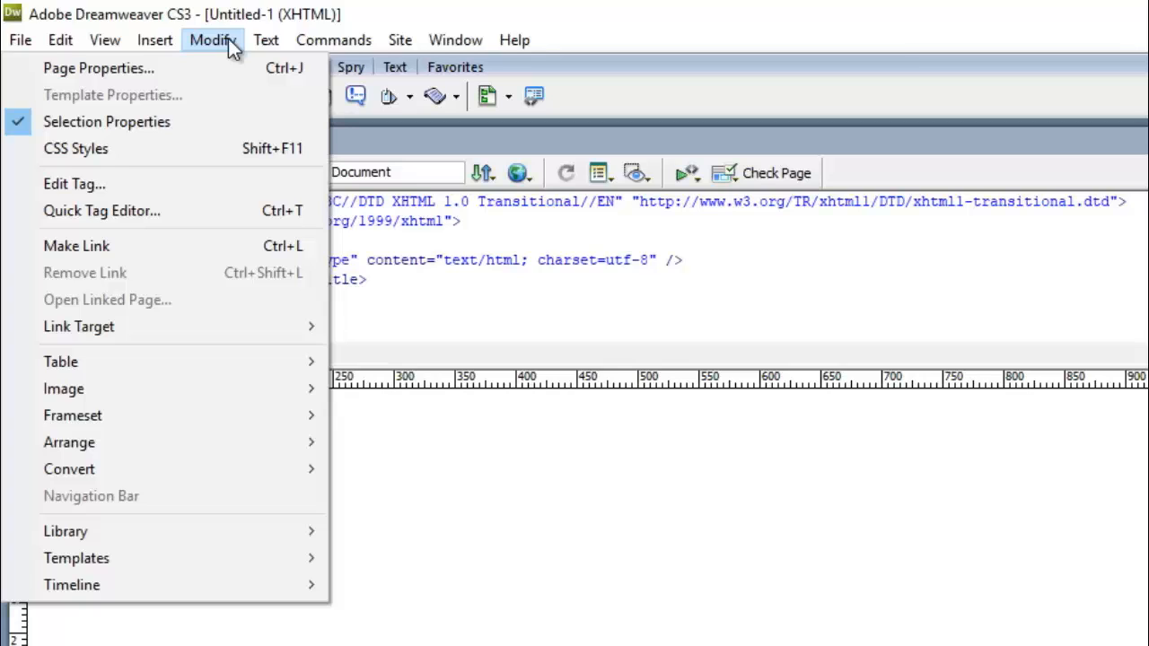
mouse_move(262, 43)
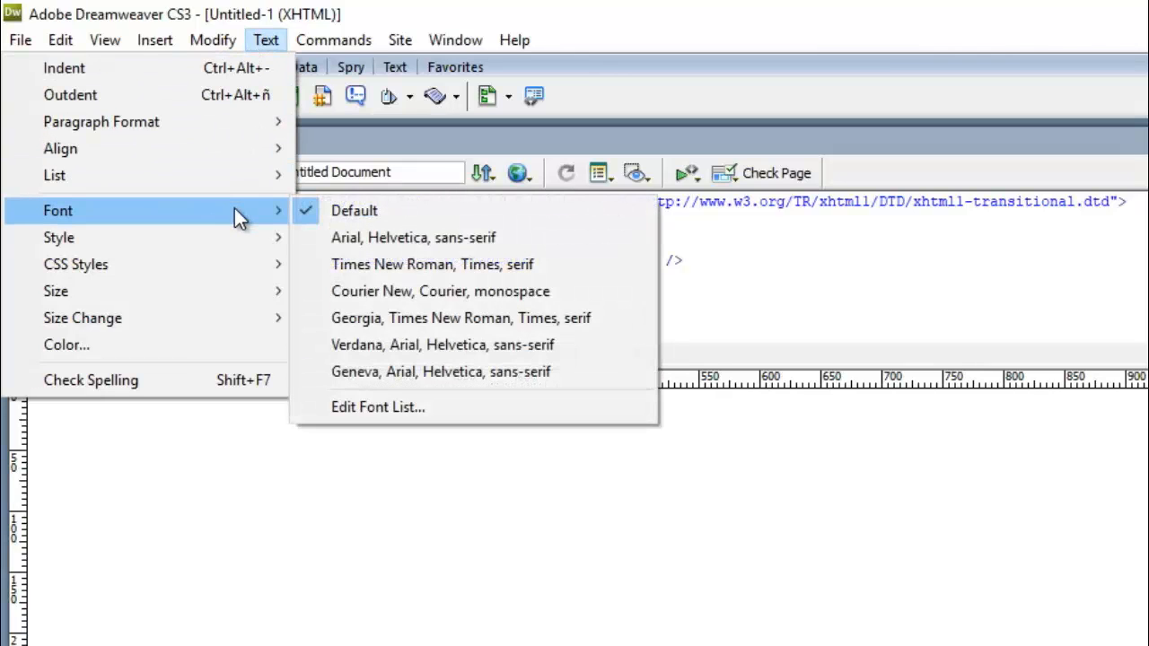
mouse_move(222, 242)
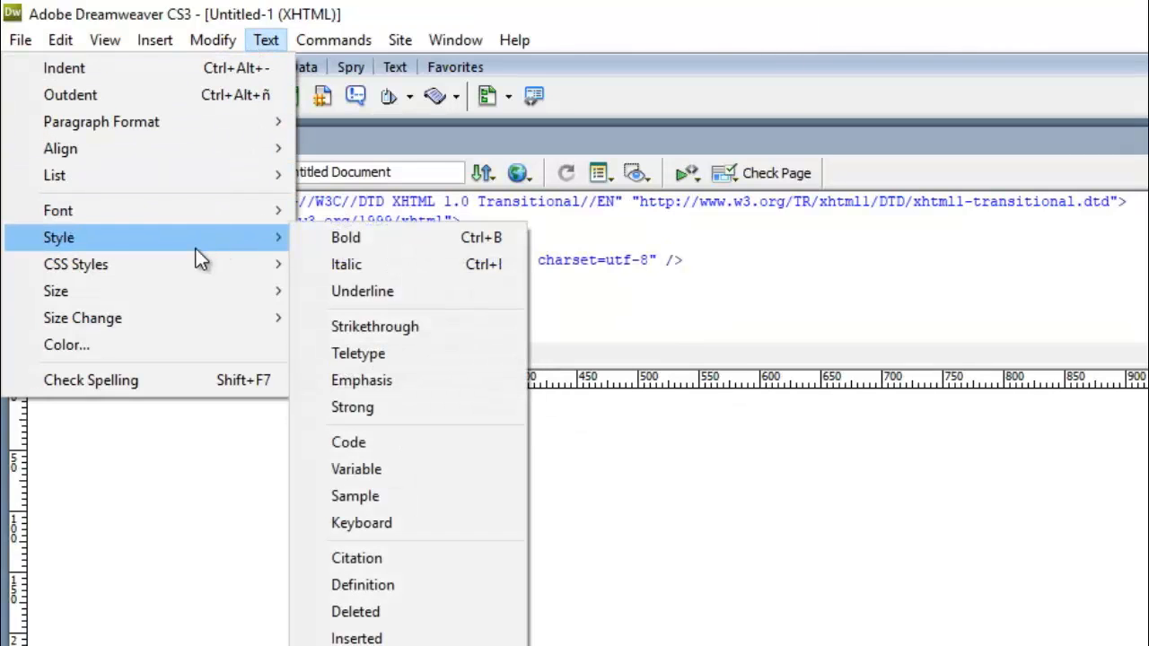
mouse_move(174, 298)
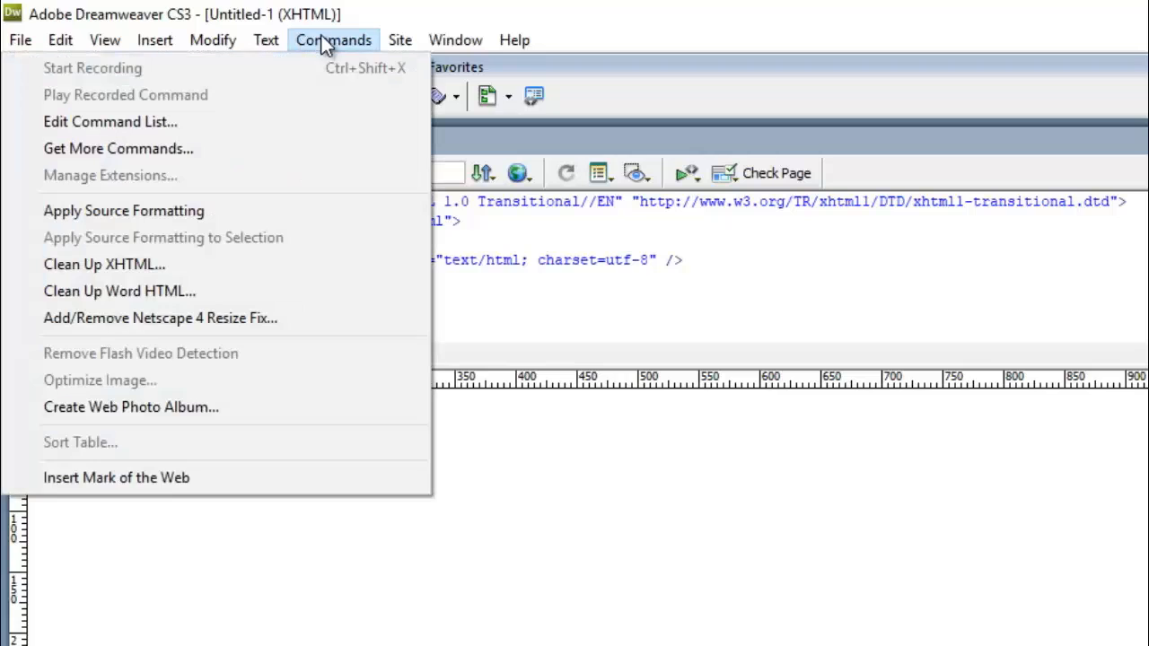
mouse_move(410, 38)
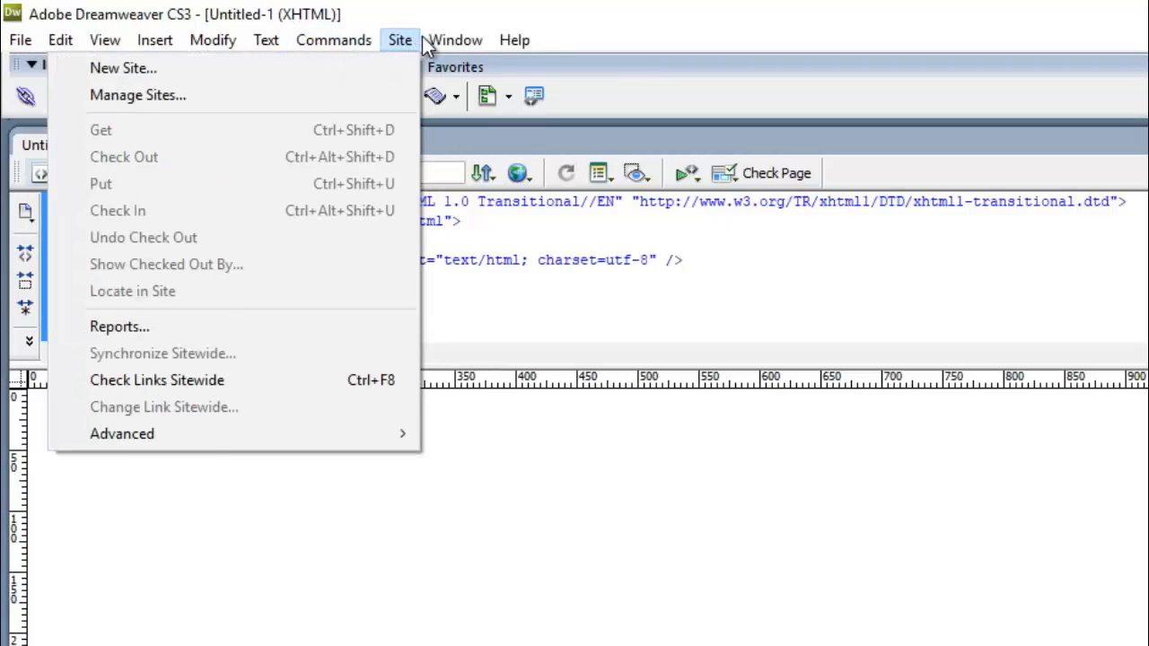
mouse_move(505, 46)
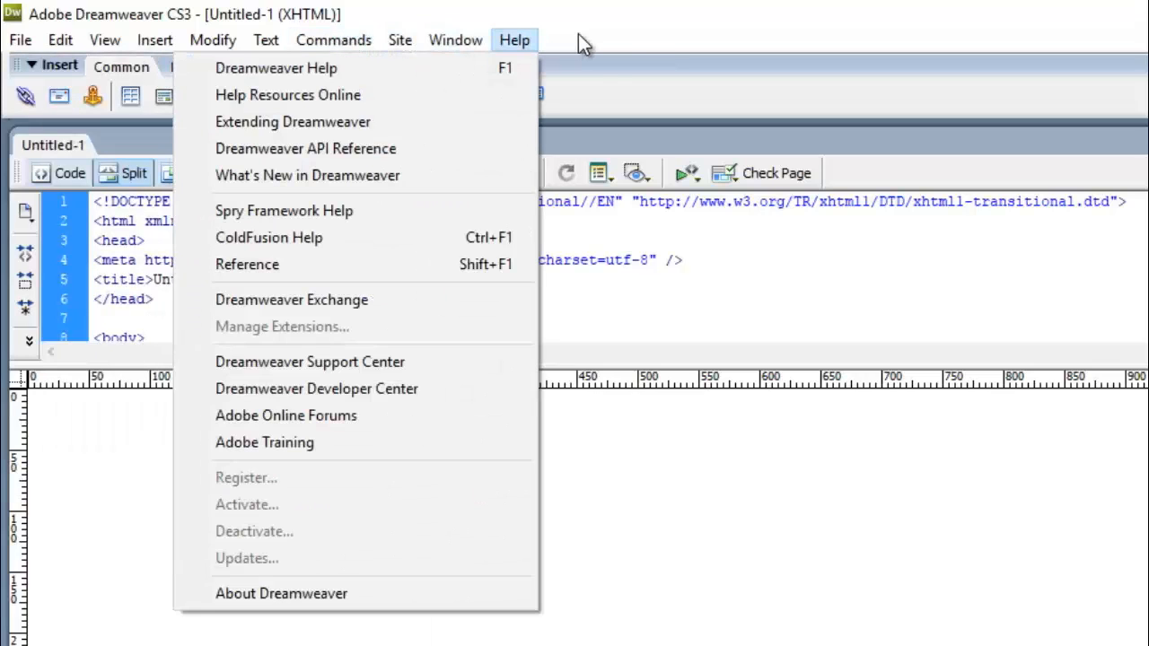
left_click(640, 41)
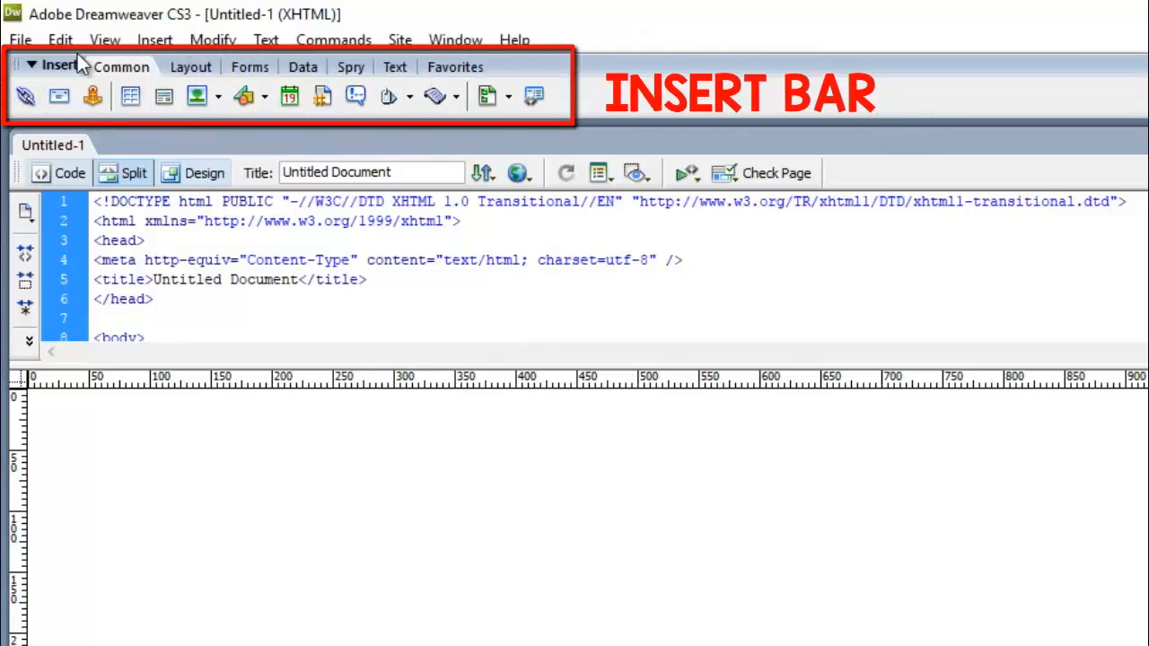
left_click(148, 40)
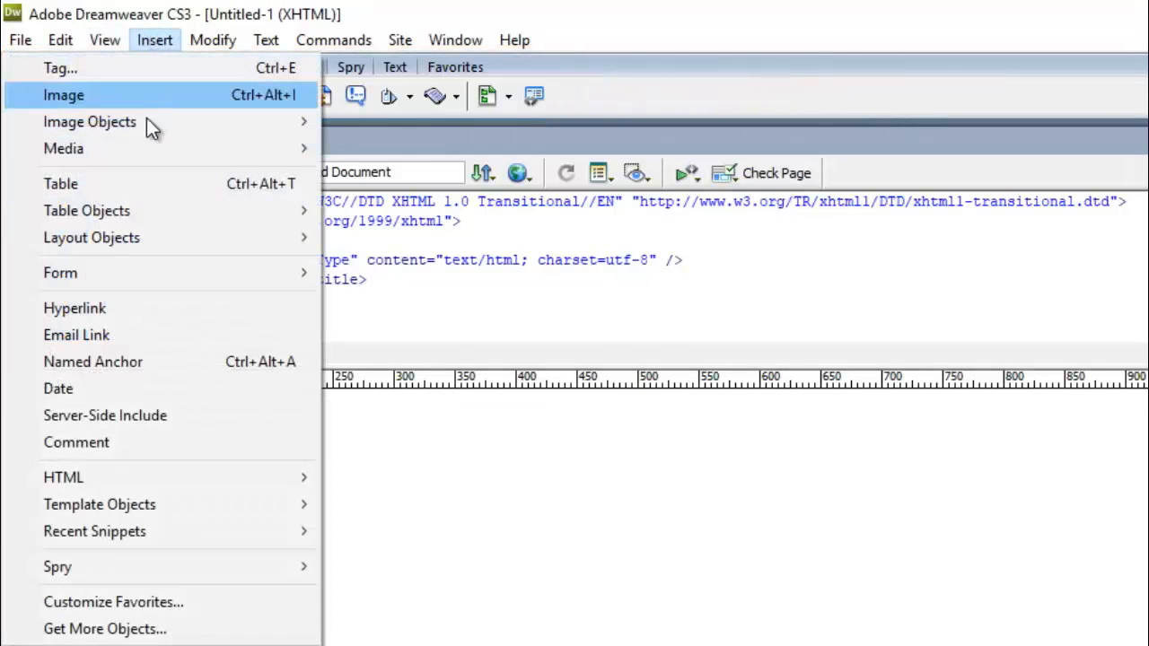
left_click(151, 44)
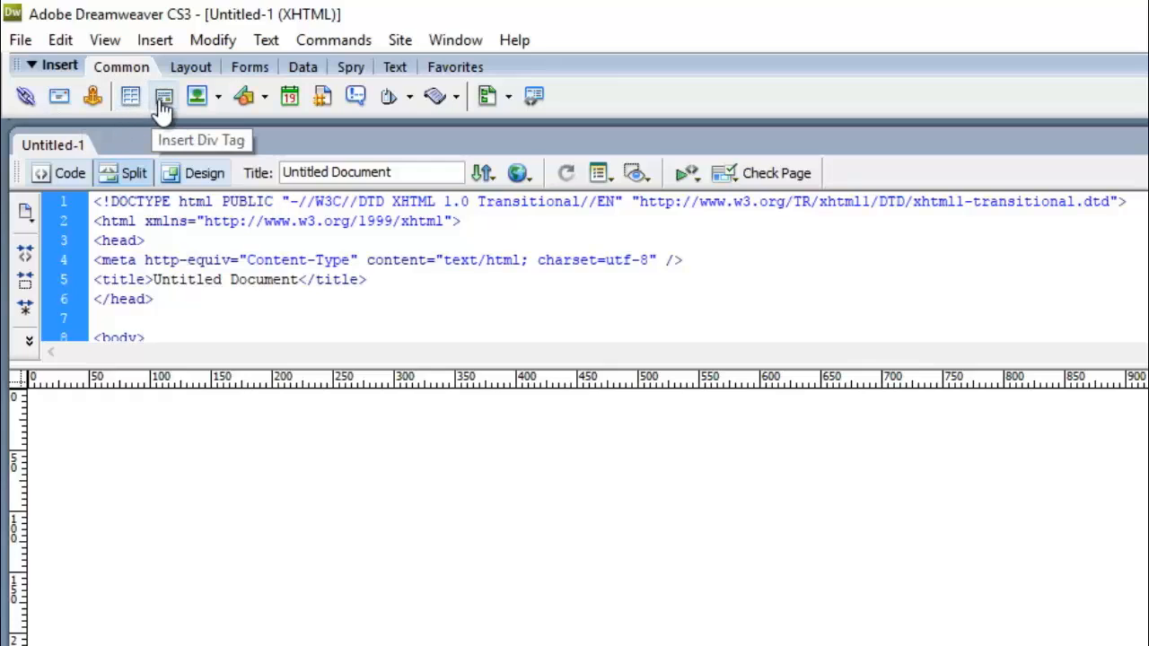
Look through the Insert bar's Images and Media options, then switch the page to Design view only.
left_click(217, 96)
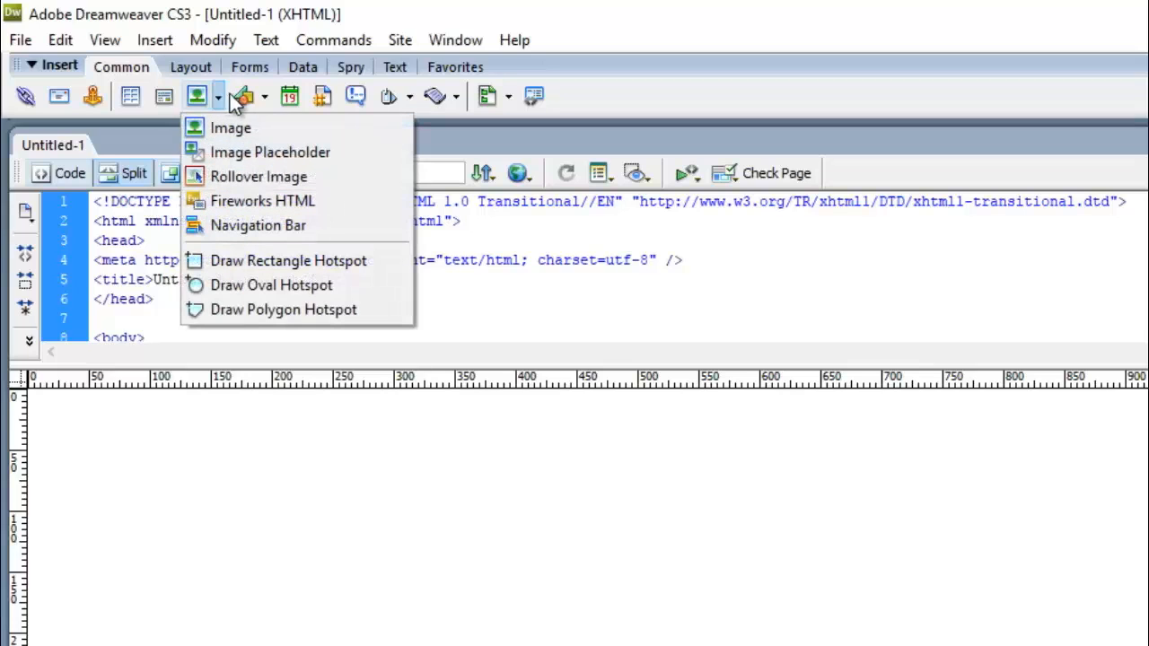
left_click(264, 96)
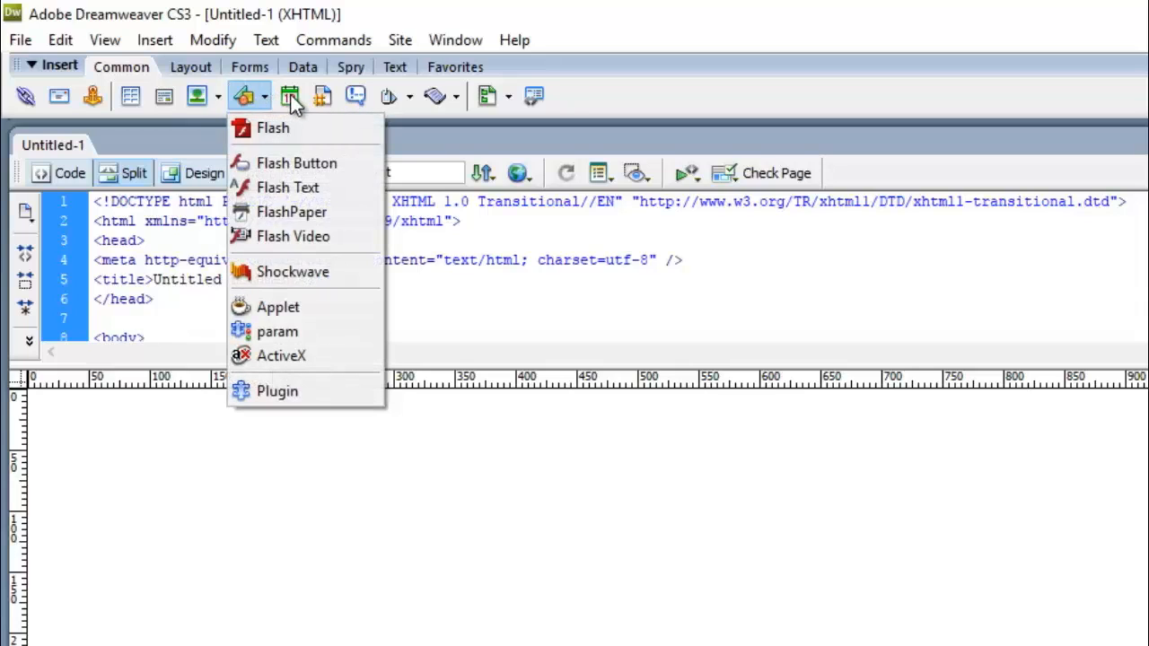
left_click(604, 105)
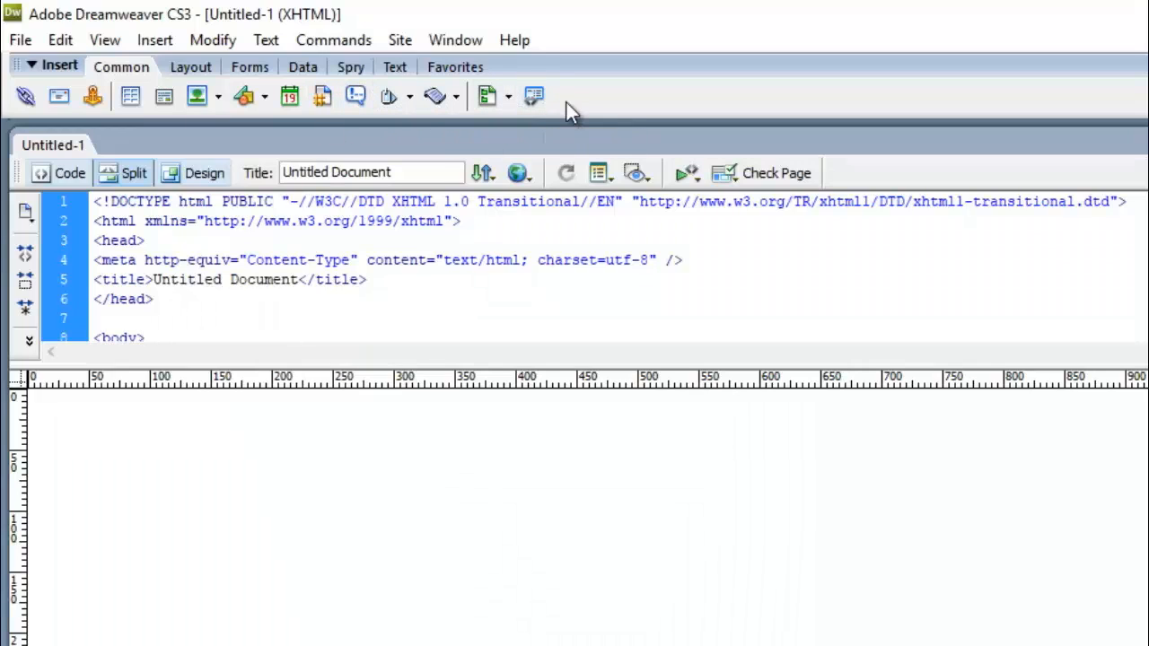
left_click(192, 173)
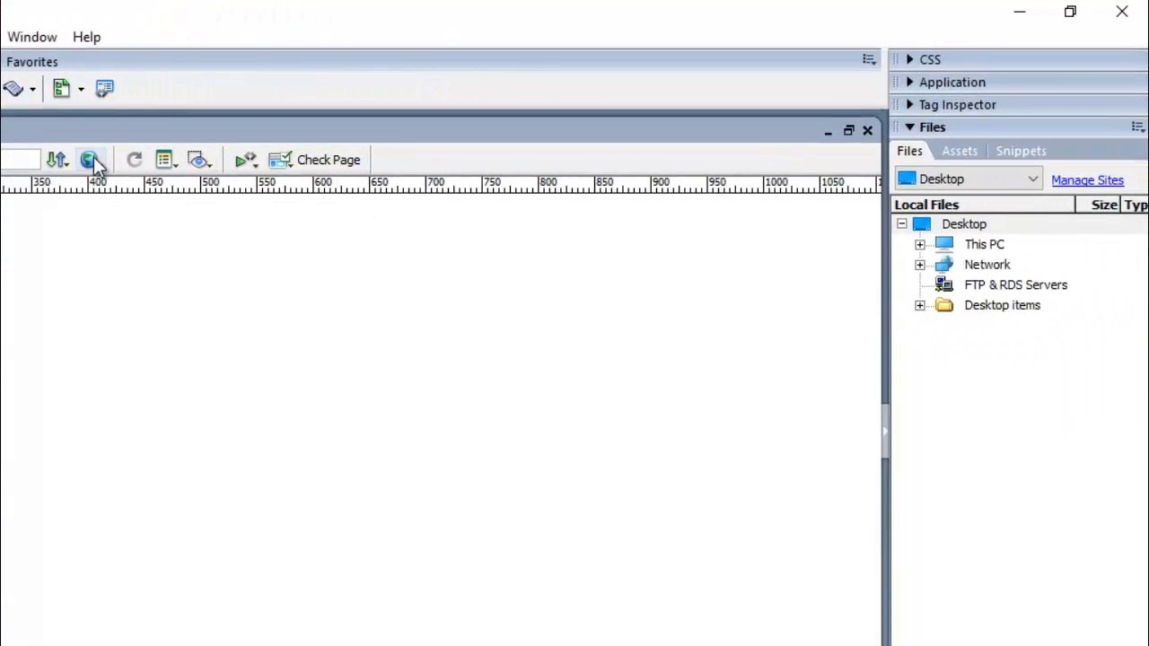
left_click(94, 157)
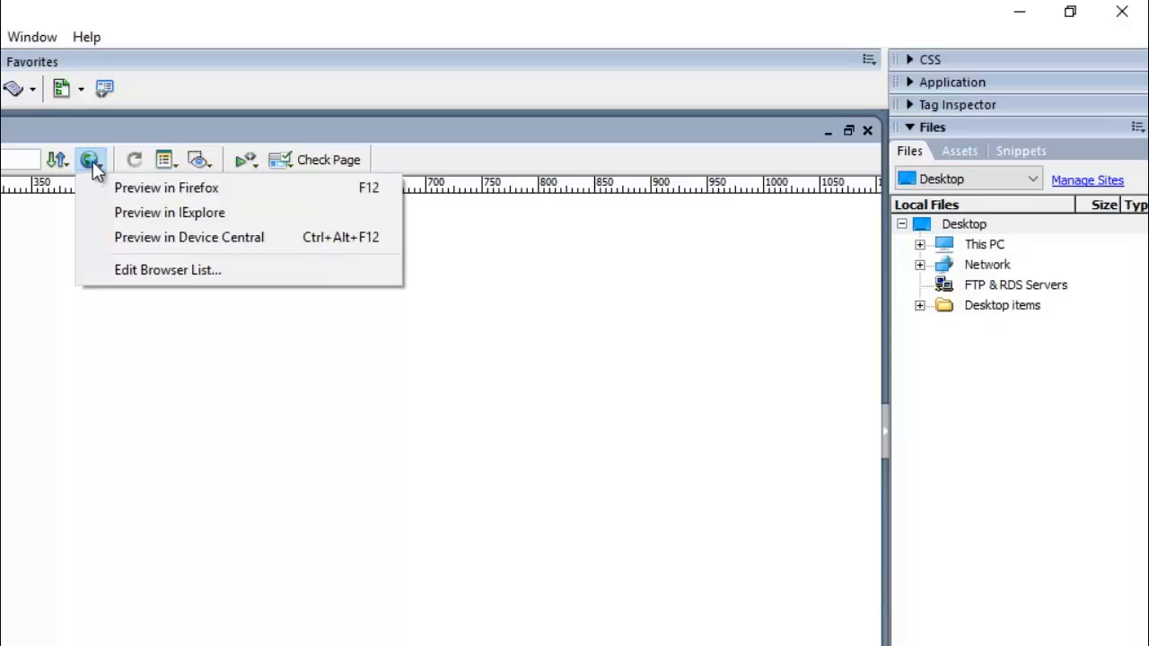
left_click(92, 162)
left_click(92, 162)
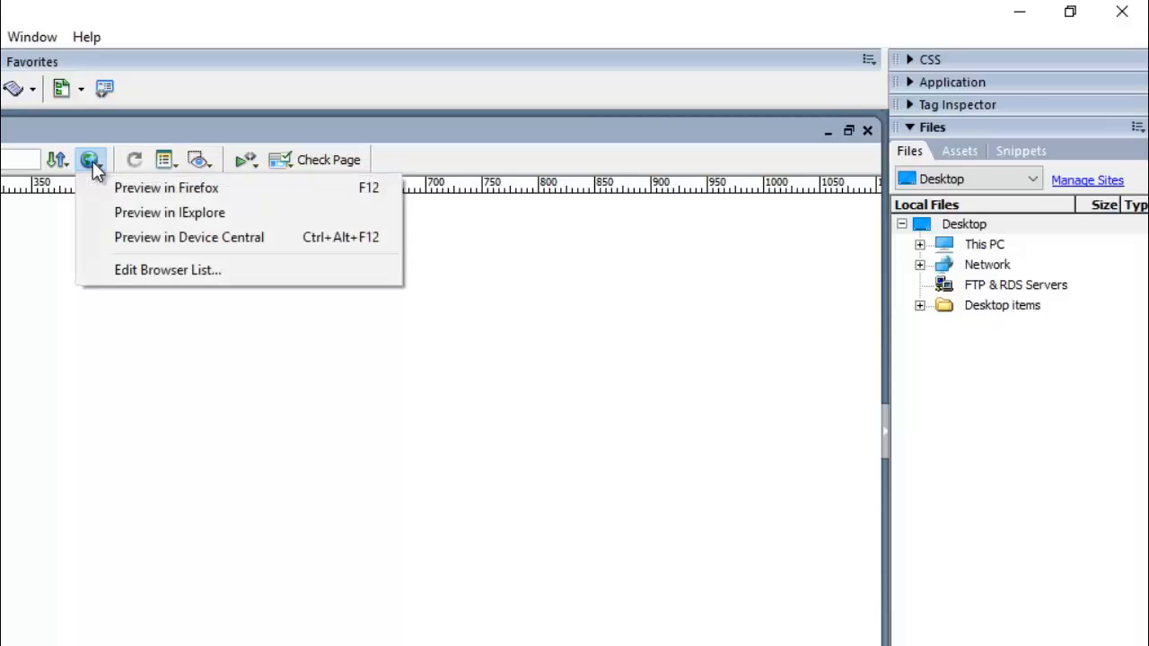
left_click(459, 168)
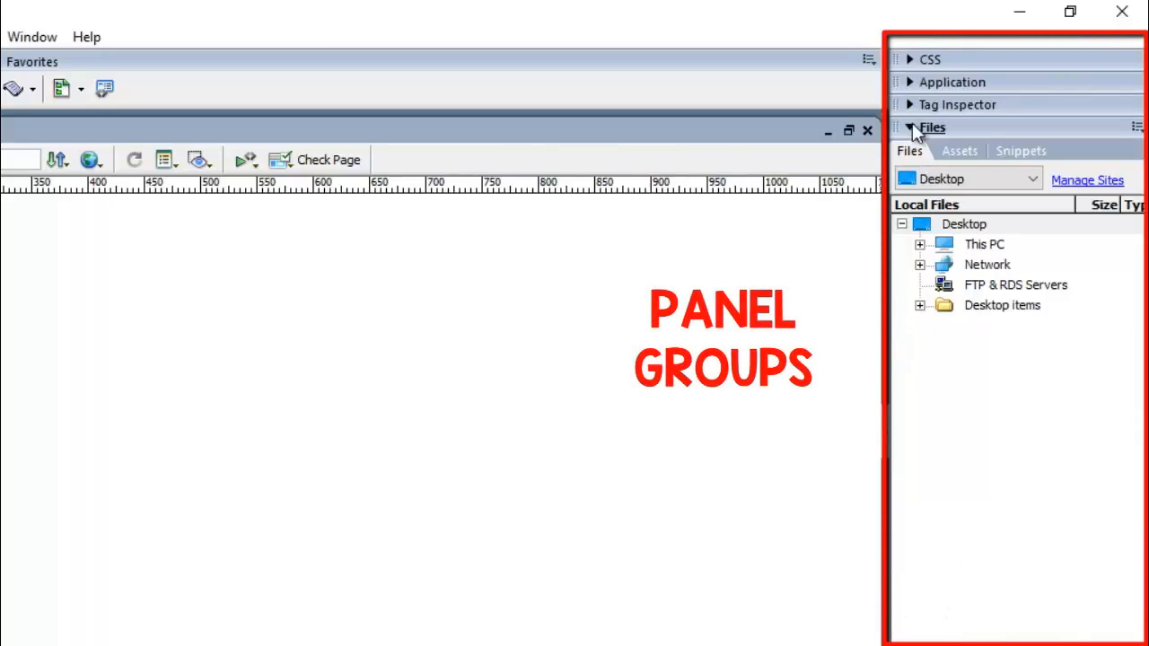
left_click(908, 59)
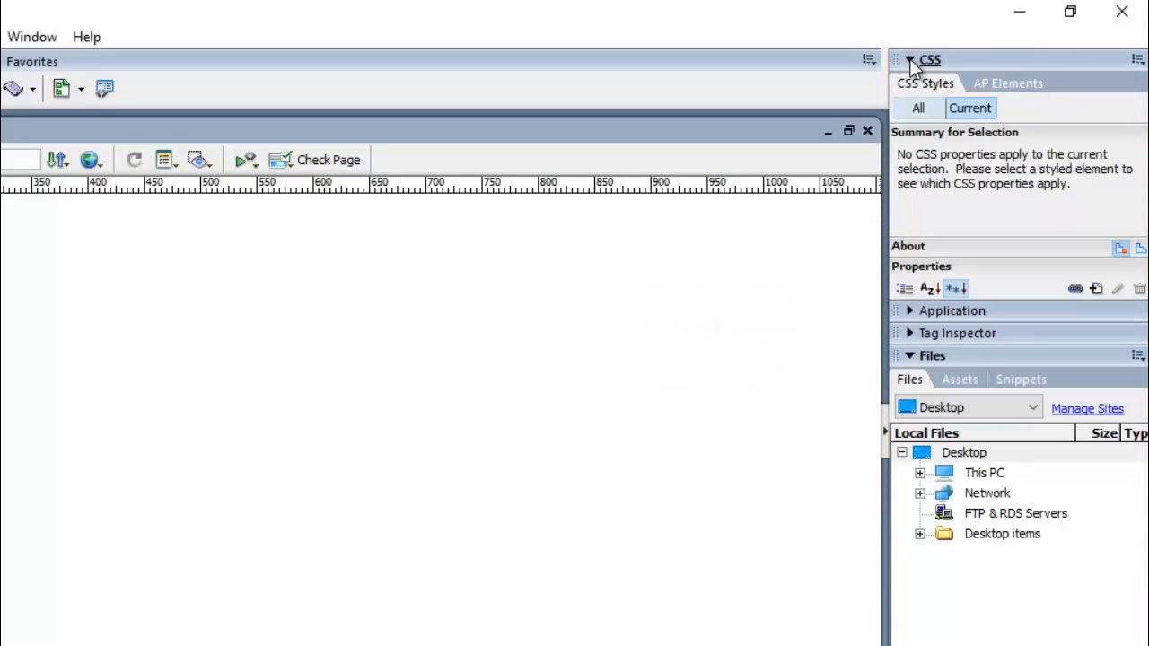
left_click(908, 310)
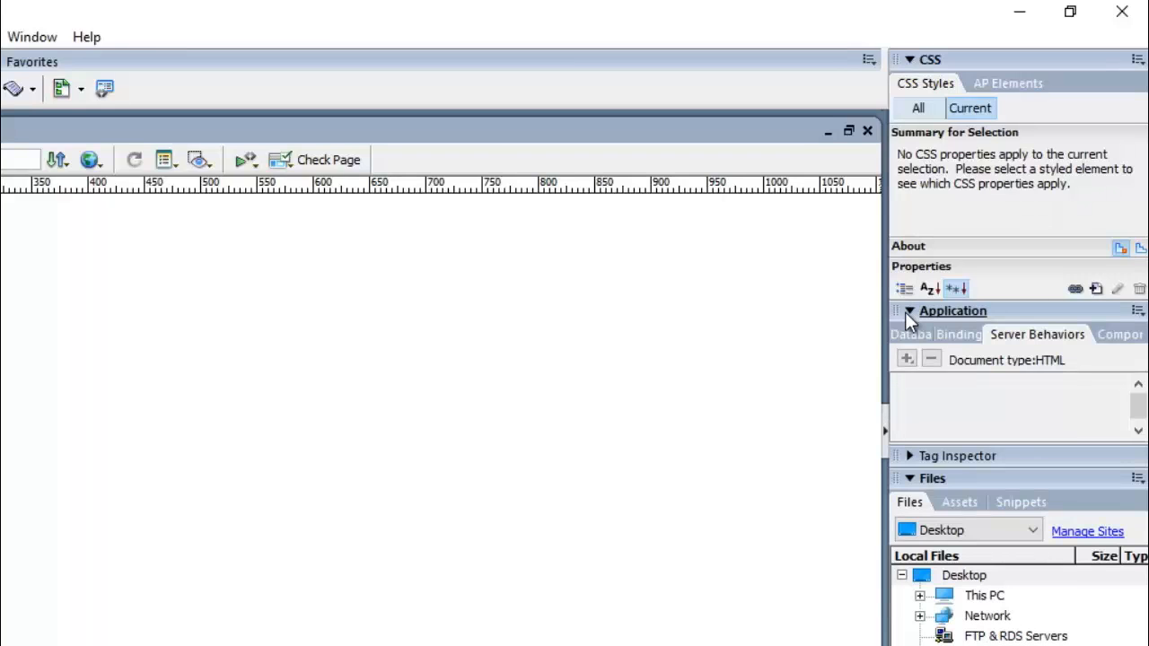
left_click(909, 59)
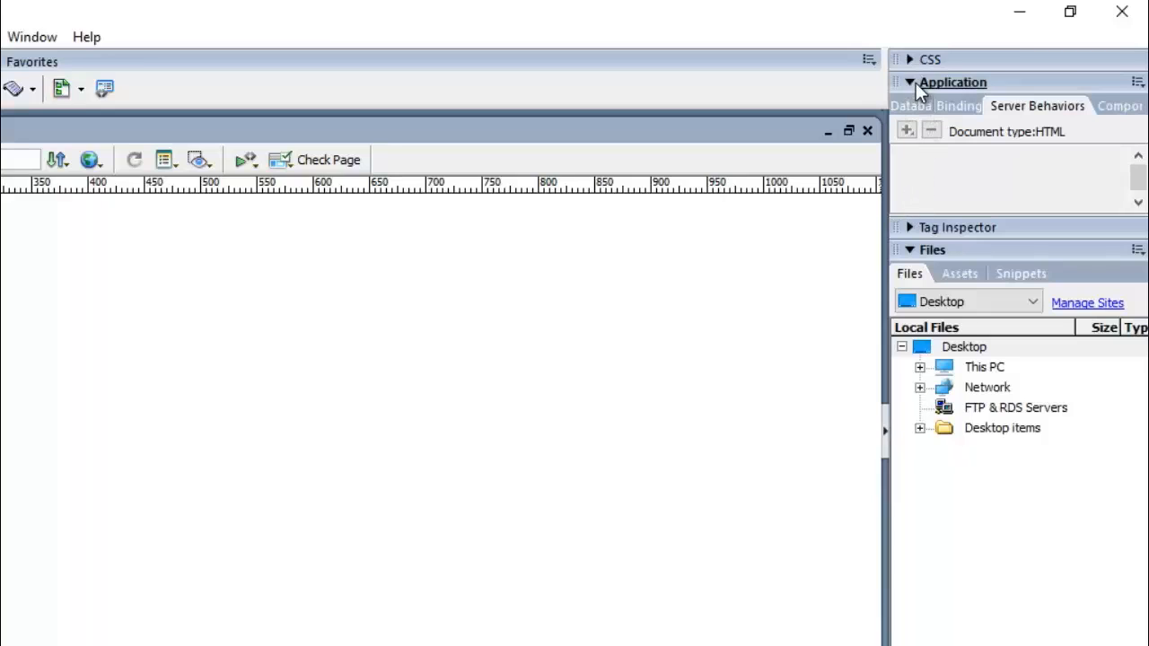
left_click(915, 83)
left_click(912, 105)
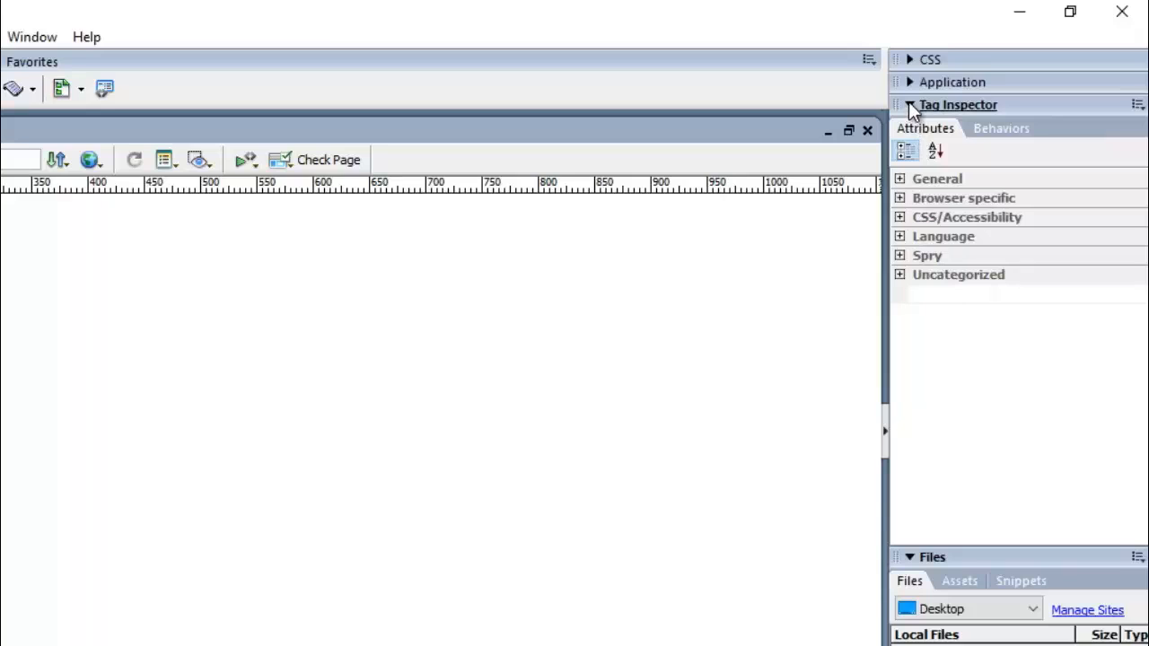
left_click(912, 106)
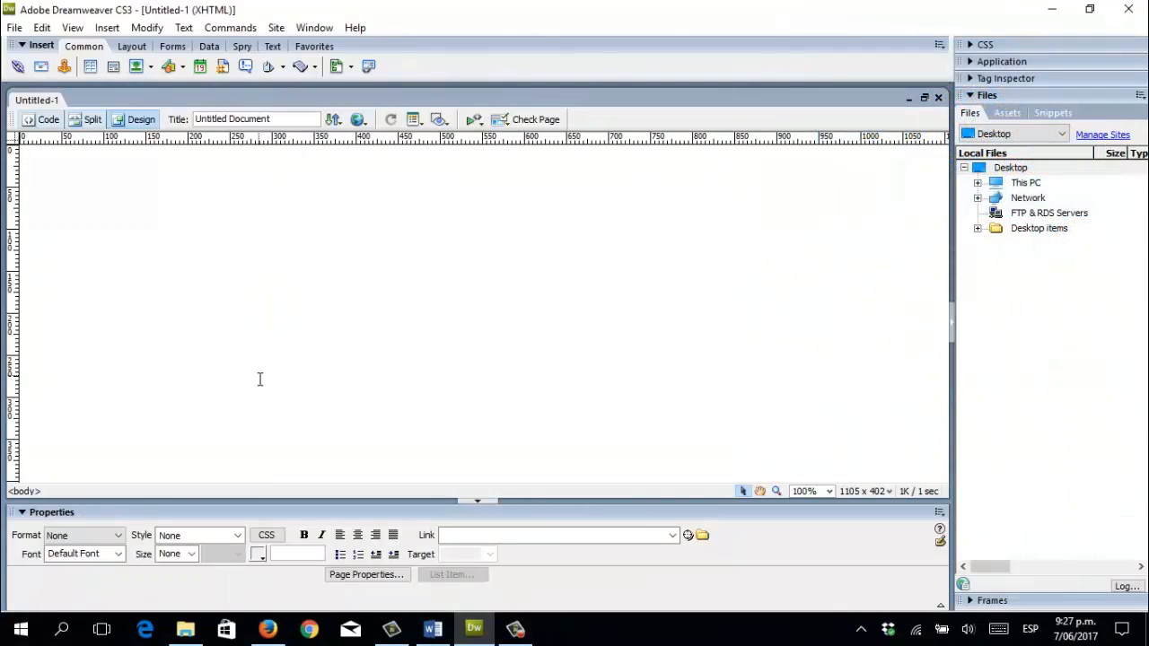
Open Page Properties from the Properties inspector.
left_click(365, 573)
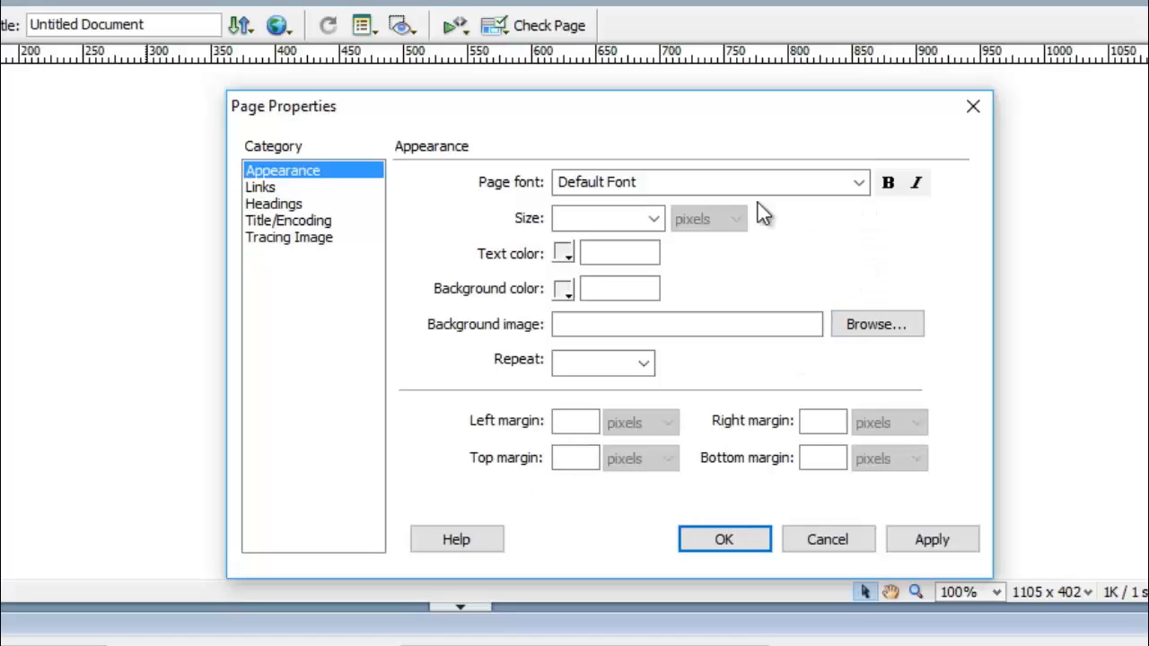
Open the Edit Font List dialog from the page font dropdown and scroll the available fonts.
left_click(860, 185)
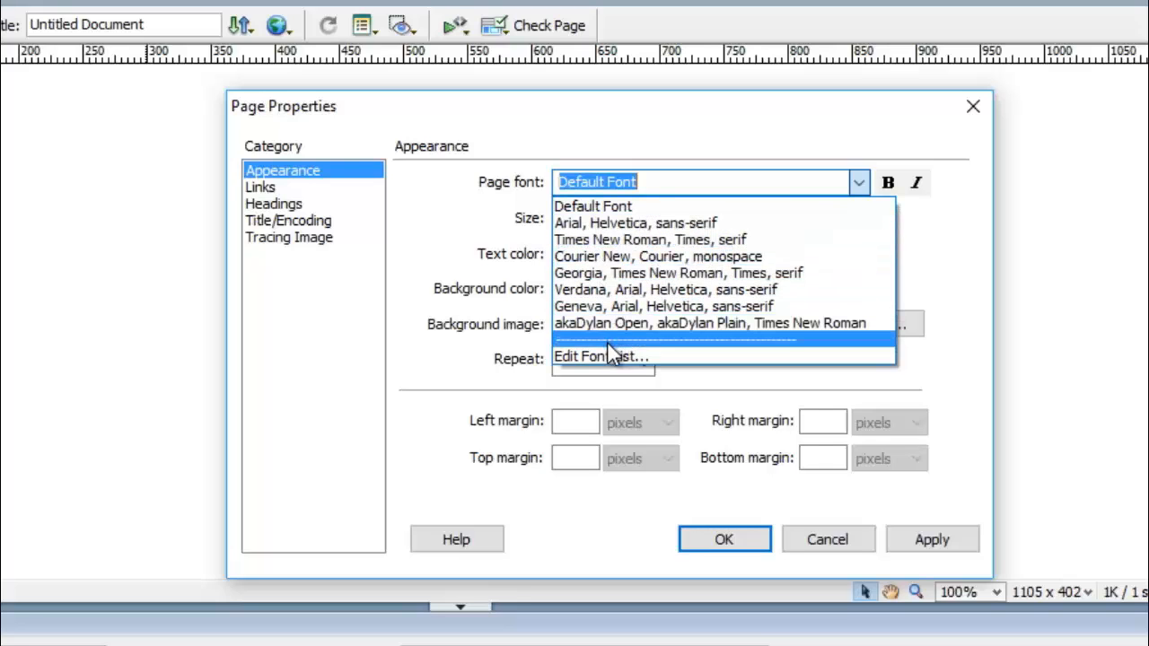
left_click(678, 357)
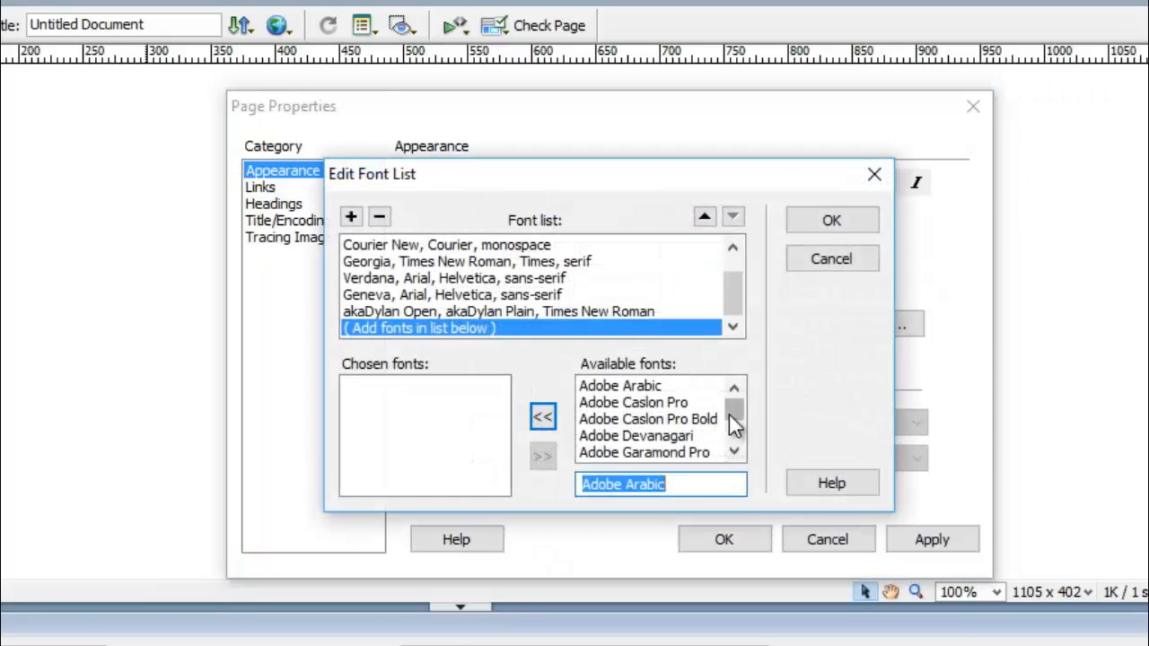
left_click(735, 453)
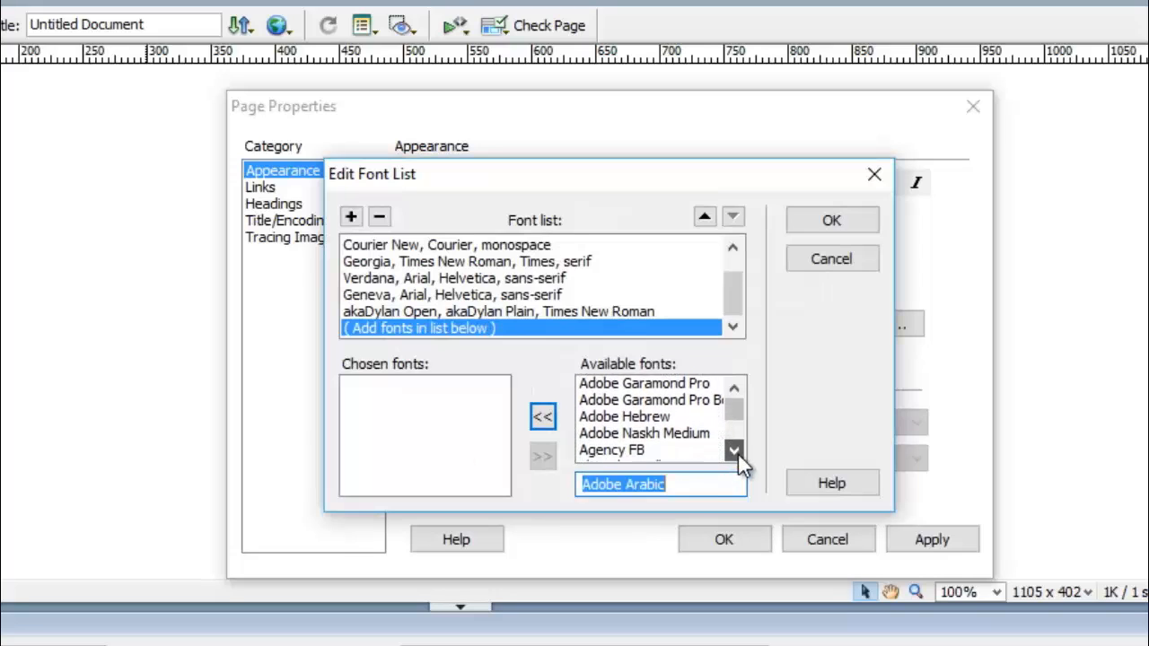
left_click(737, 454)
left_click(737, 454)
left_click(738, 454)
left_click(738, 454)
left_click(737, 454)
left_click(738, 454)
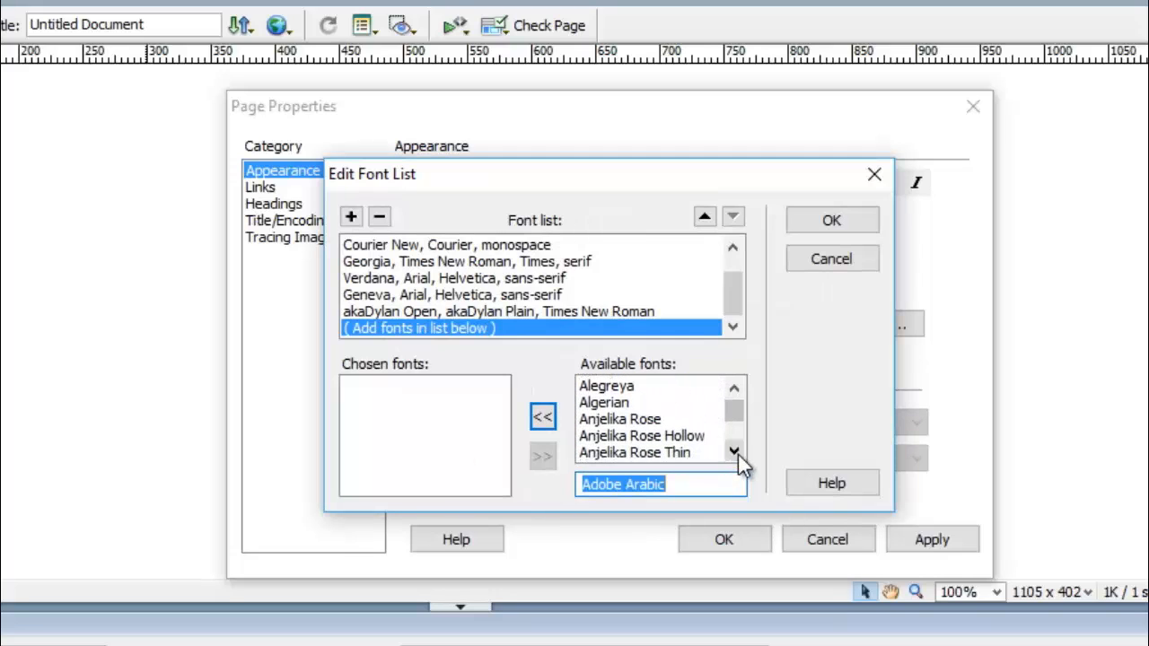
left_click(737, 454)
left_click(738, 454)
left_click(738, 454)
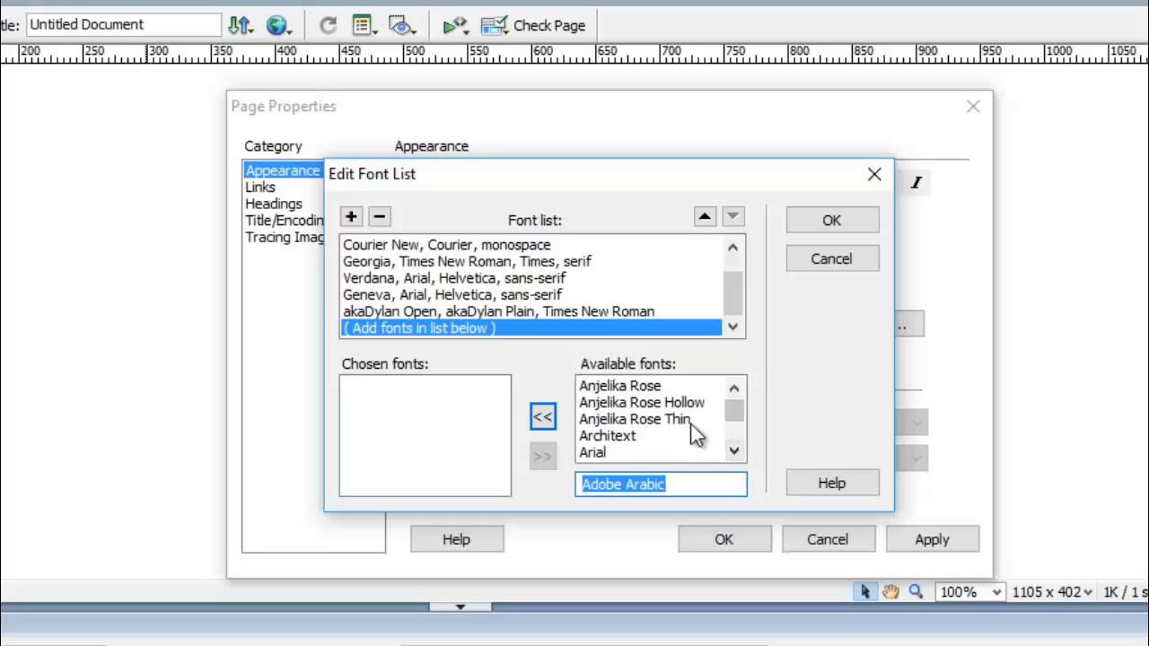
Add Anjelika Rose and Arial Narrow to a new font combination and confirm it.
left_click(615, 387)
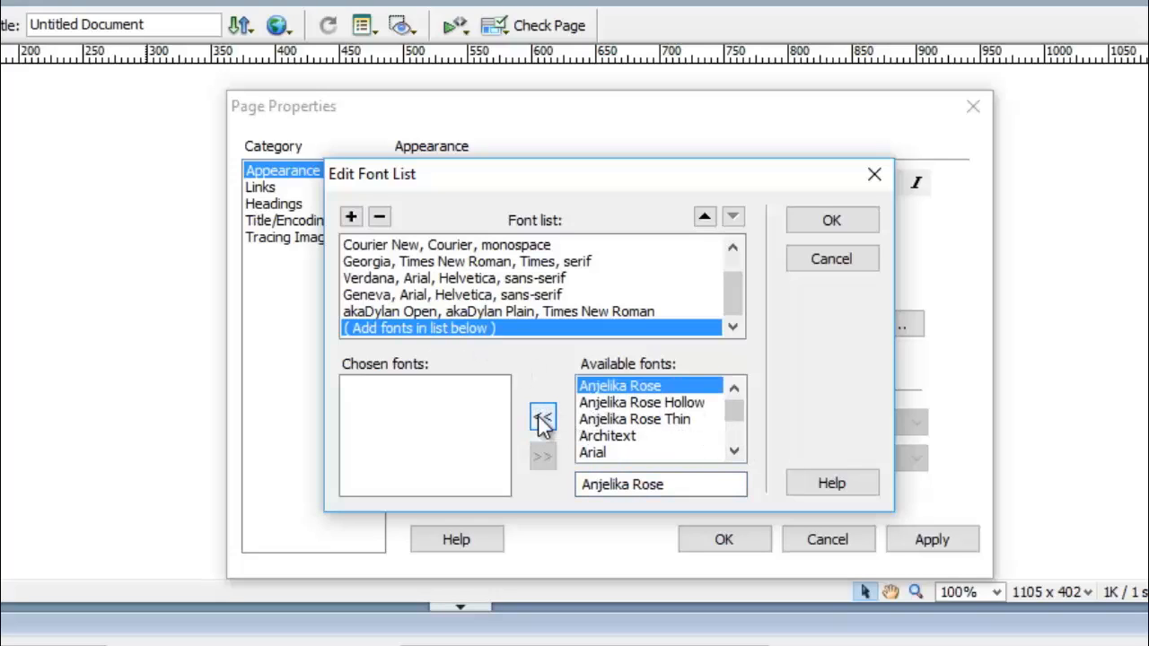
left_click(543, 420)
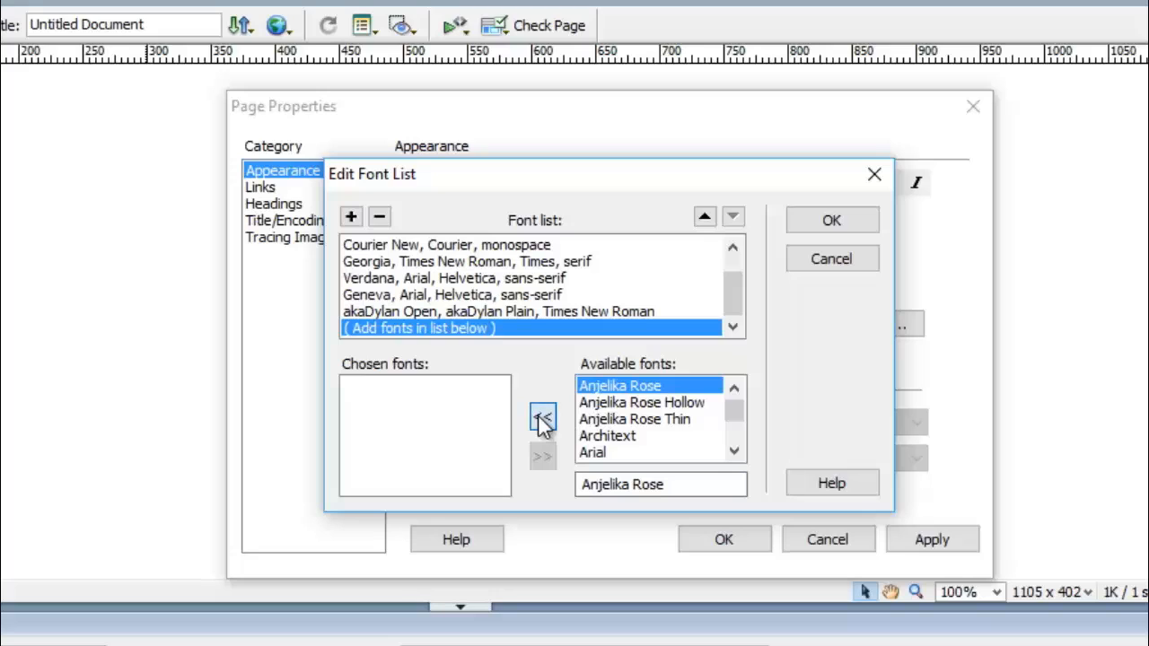
left_click(734, 450)
left_click(734, 450)
left_click(734, 451)
left_click(734, 450)
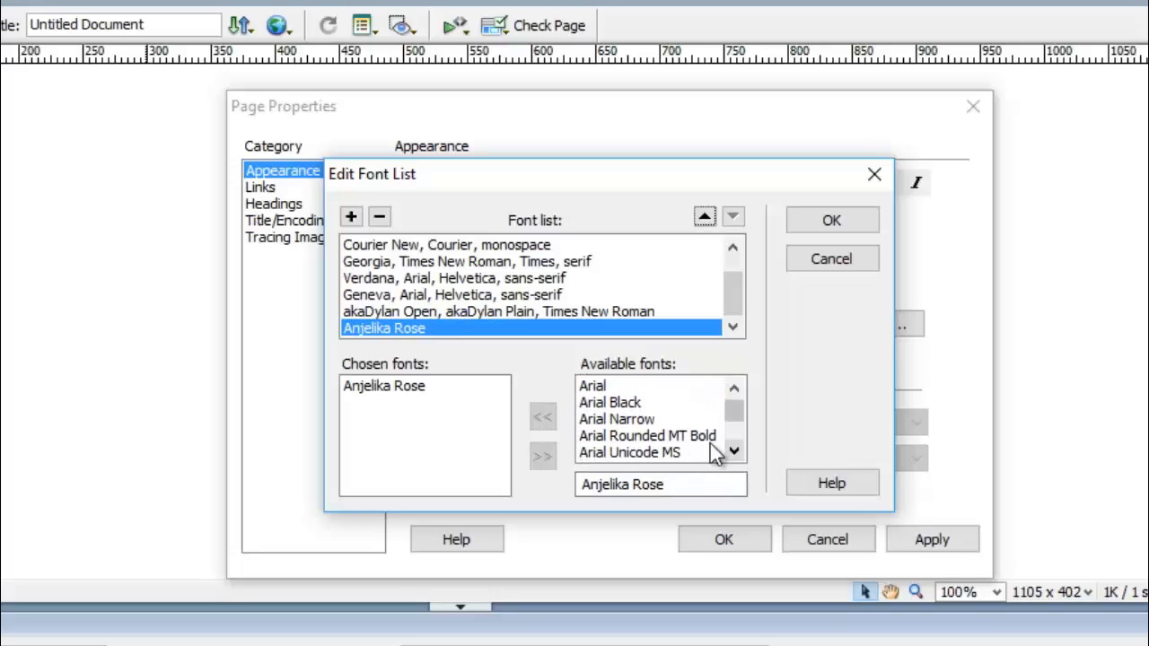
left_click(604, 418)
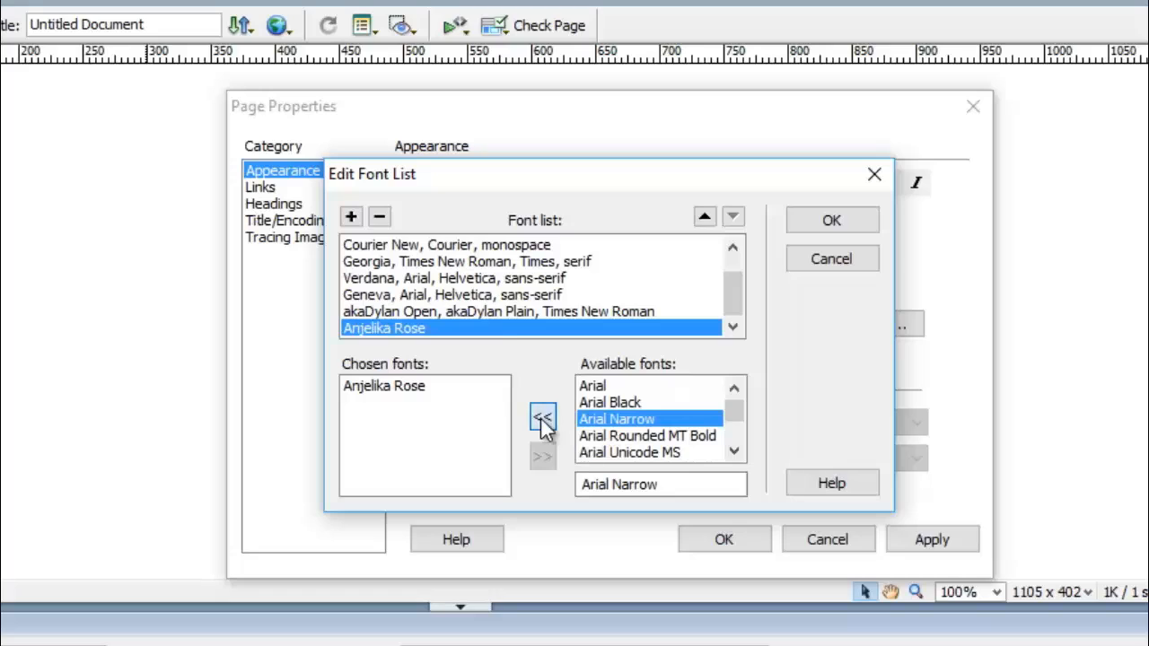
left_click(542, 419)
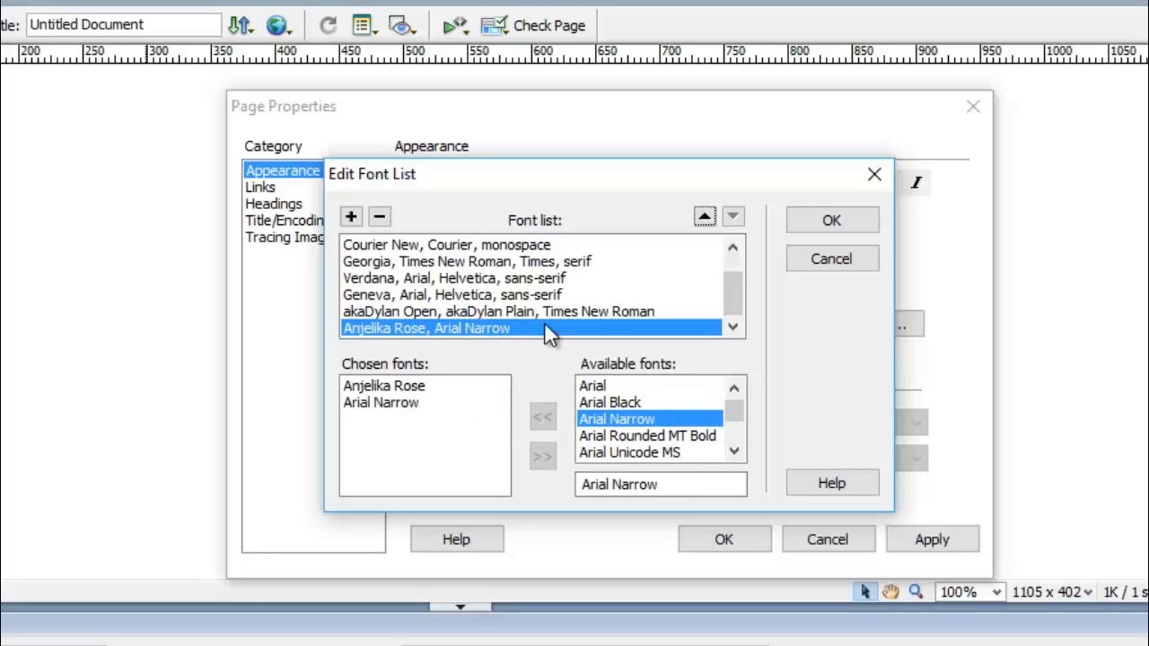
left_click(831, 222)
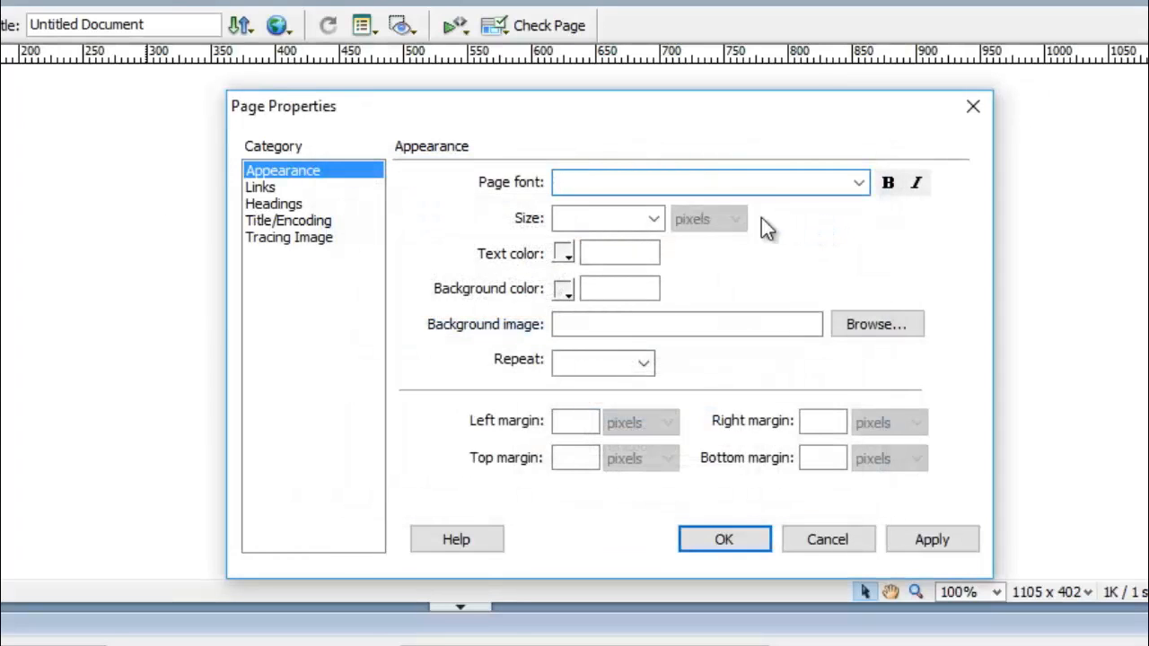
Set the page font to the akaDylan Open stack at size 18.
left_click(859, 184)
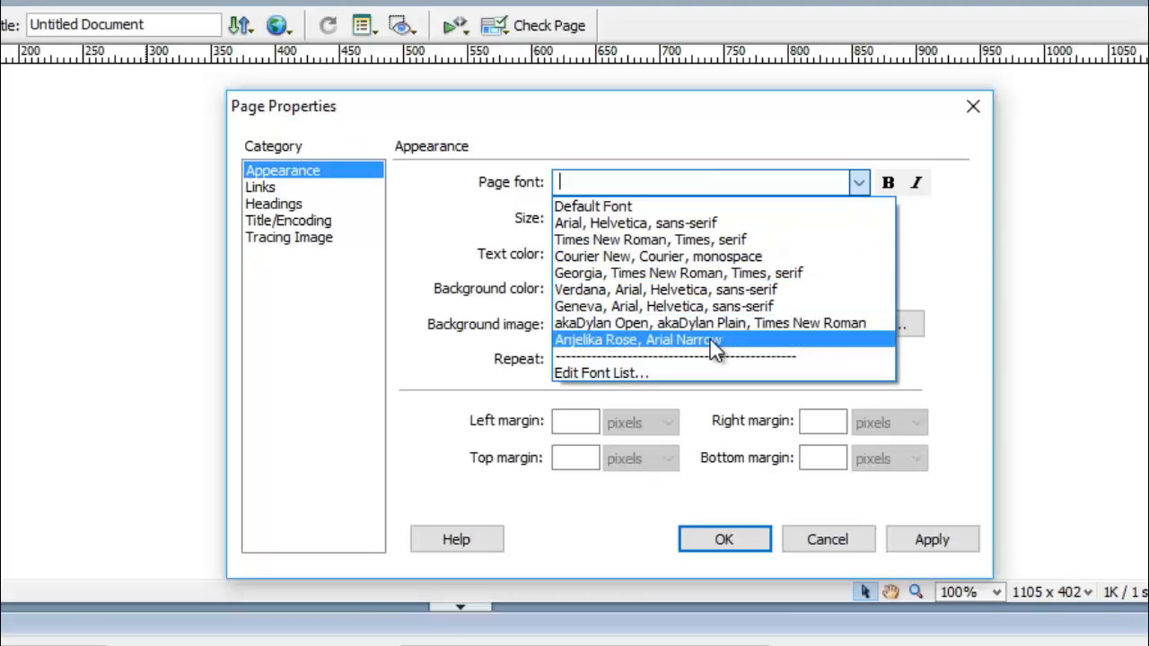
left_click(779, 324)
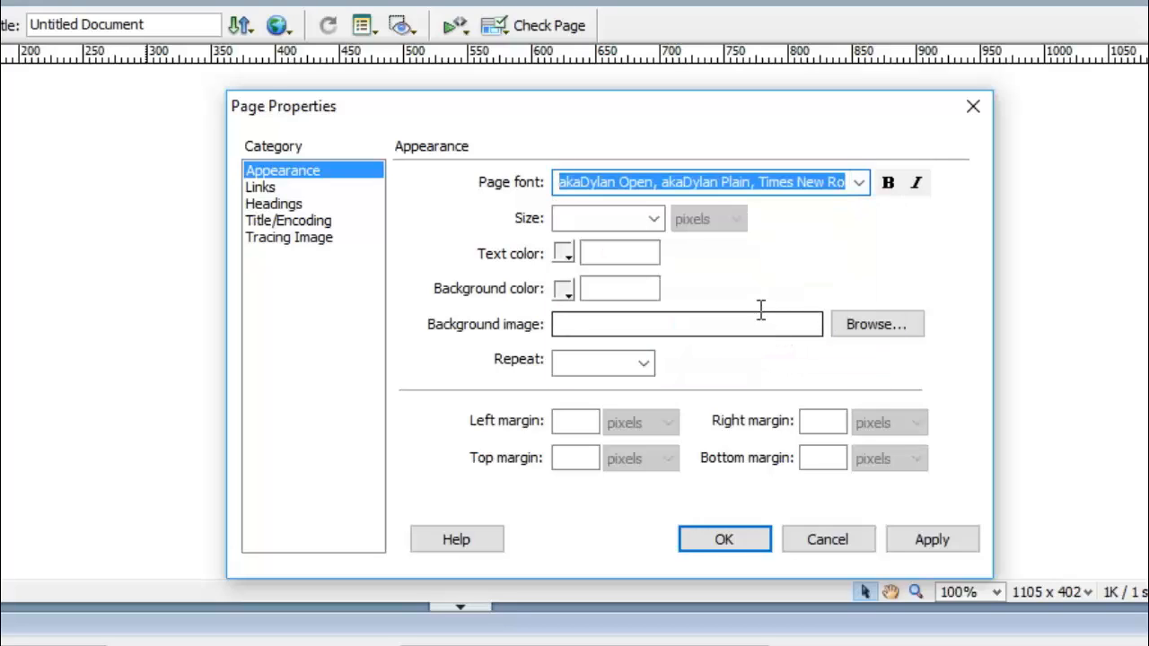
left_click(657, 220)
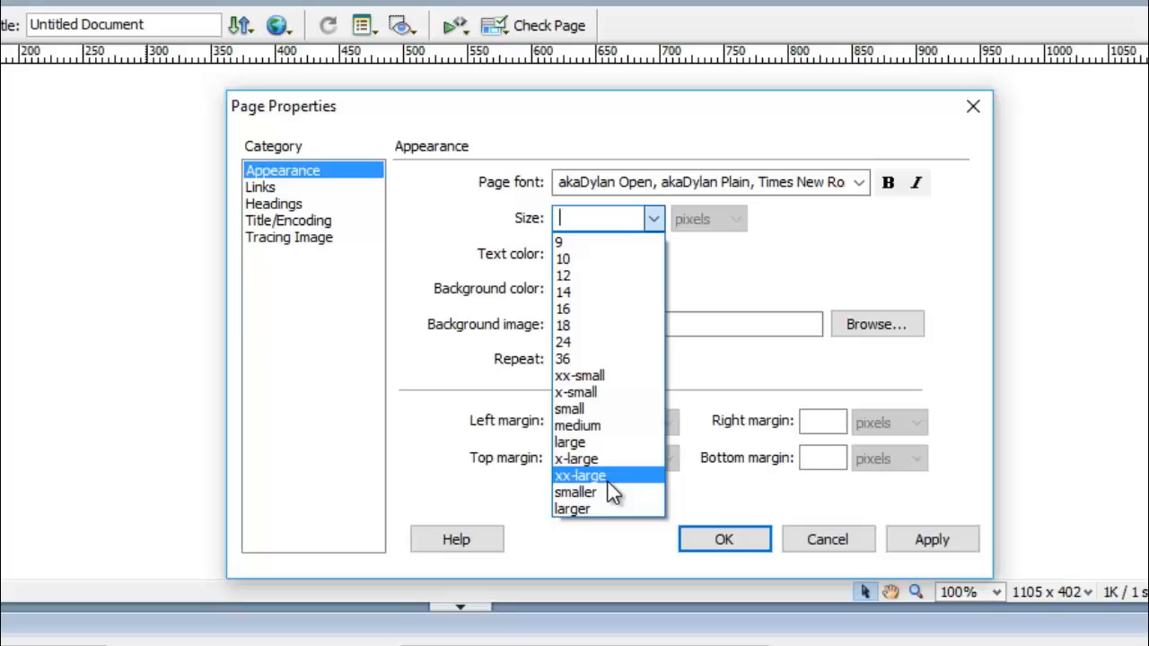
left_click(576, 325)
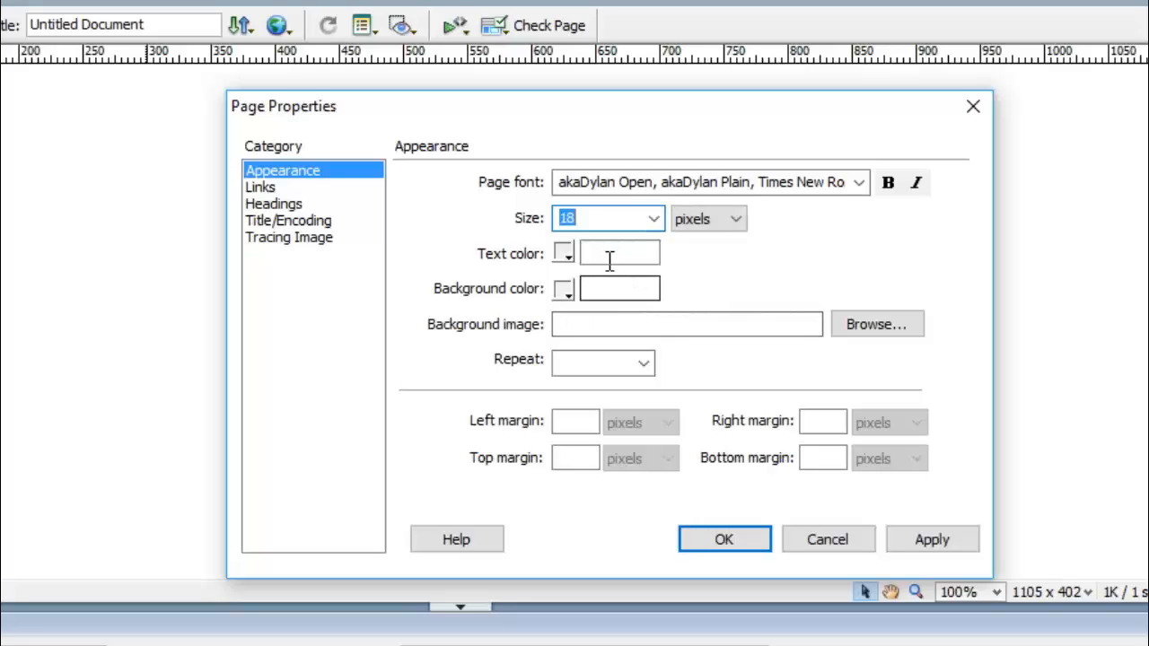
Make page text white #FFFFFF on a #3300FF blue background, then view the Links settings.
left_click(565, 256)
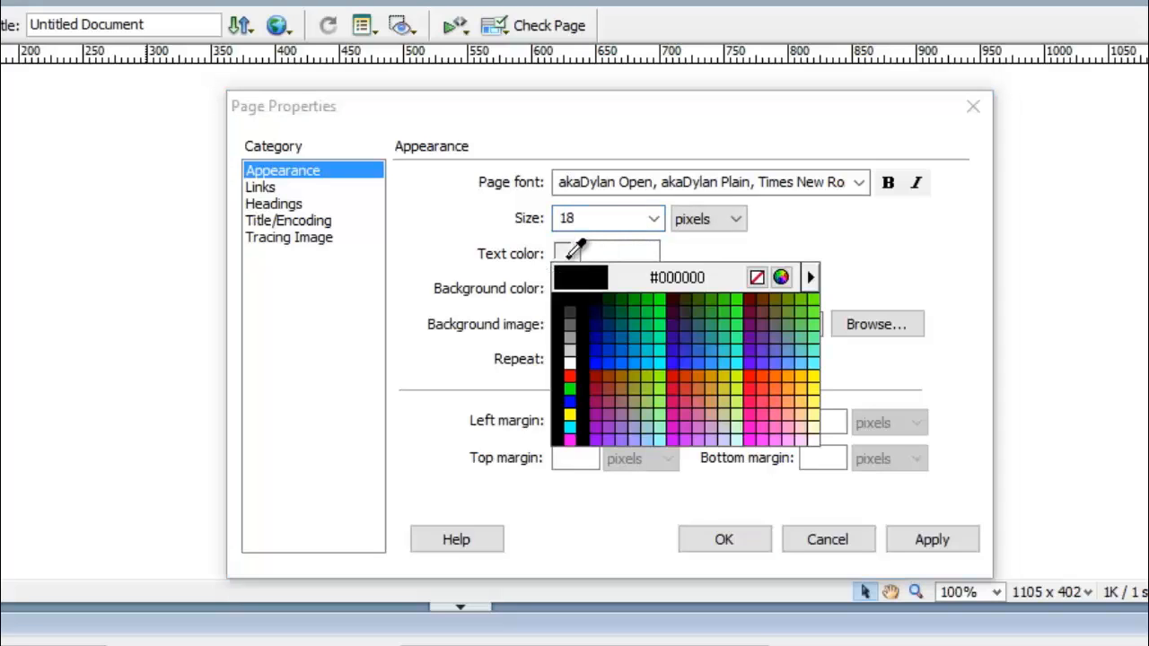
left_click(569, 360)
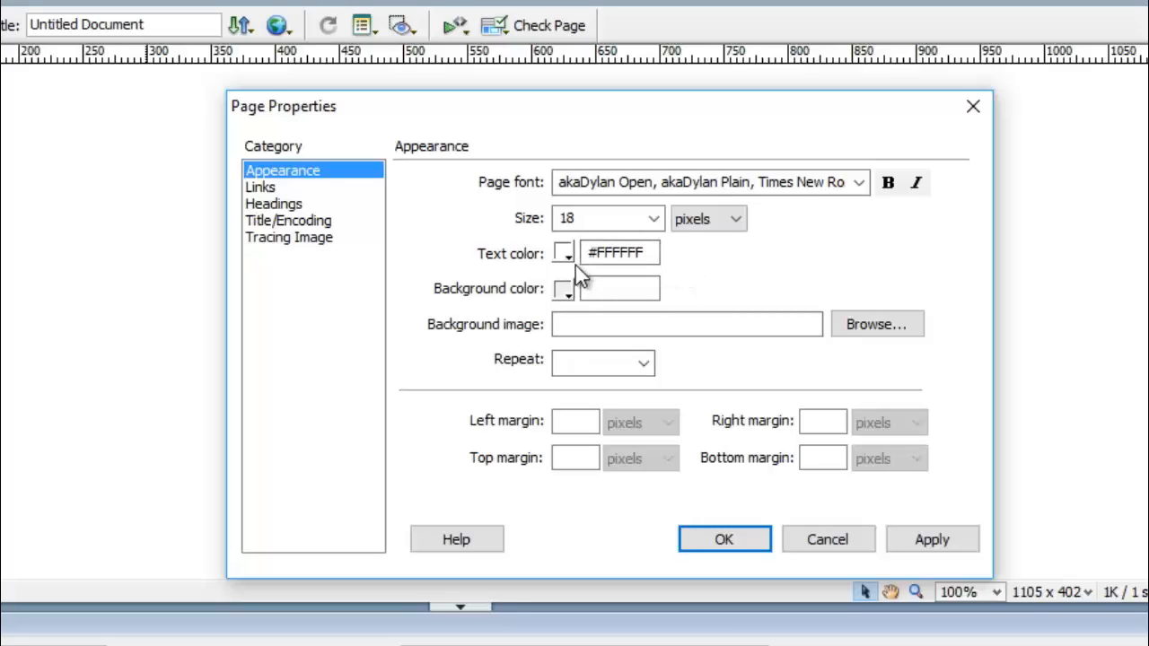
left_click(569, 293)
left_click(570, 292)
left_click(569, 294)
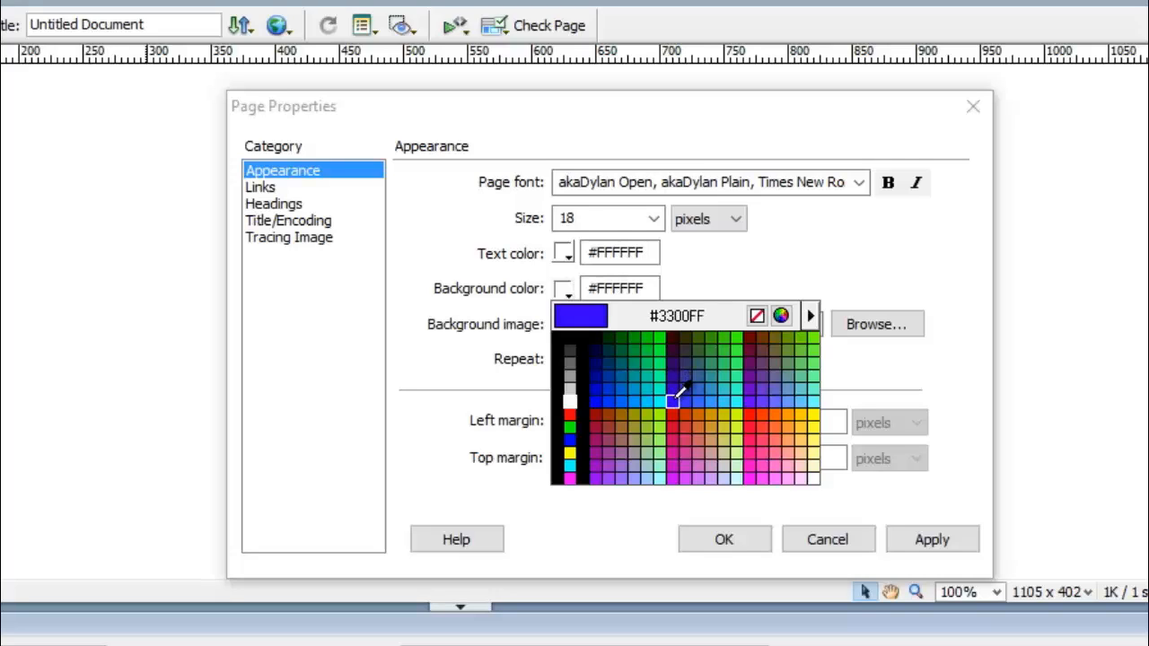
left_click(673, 399)
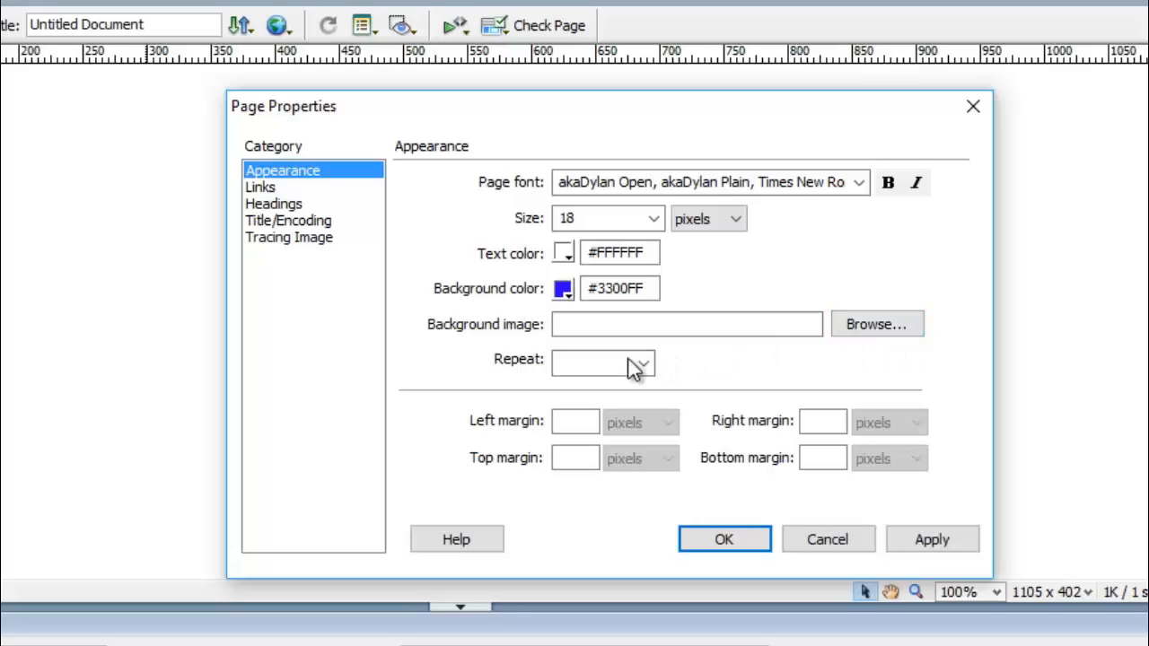
left_click(261, 188)
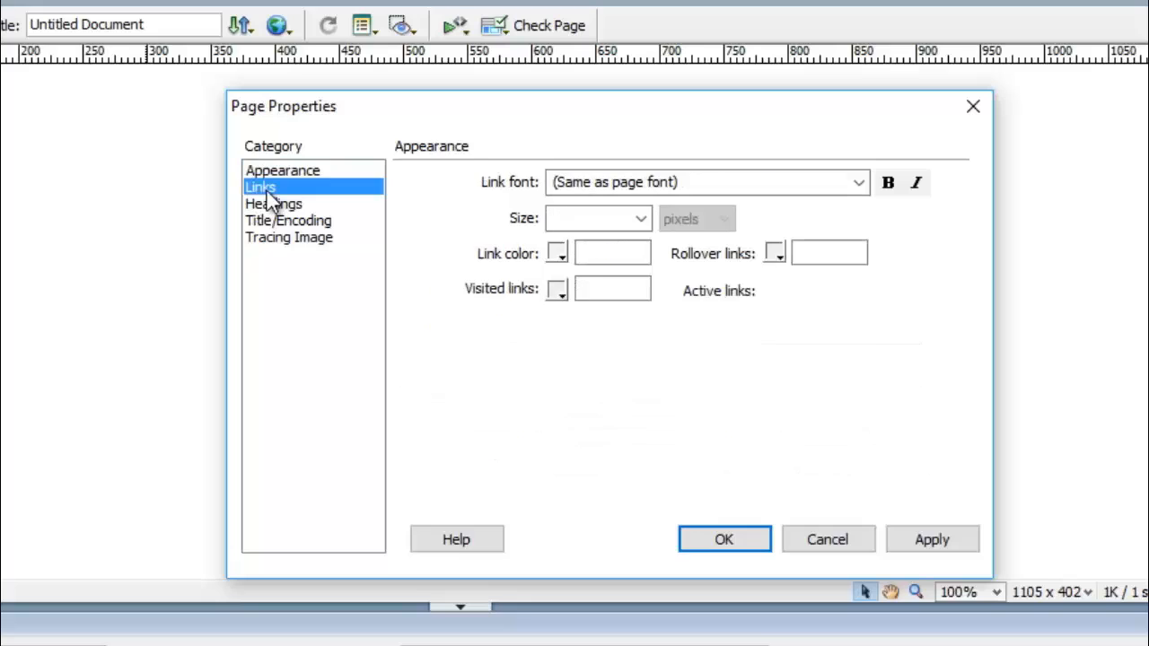
Set links to the Anjelika Rose, Arial Narrow font at 16 pixels in orange #FF6600.
left_click(859, 186)
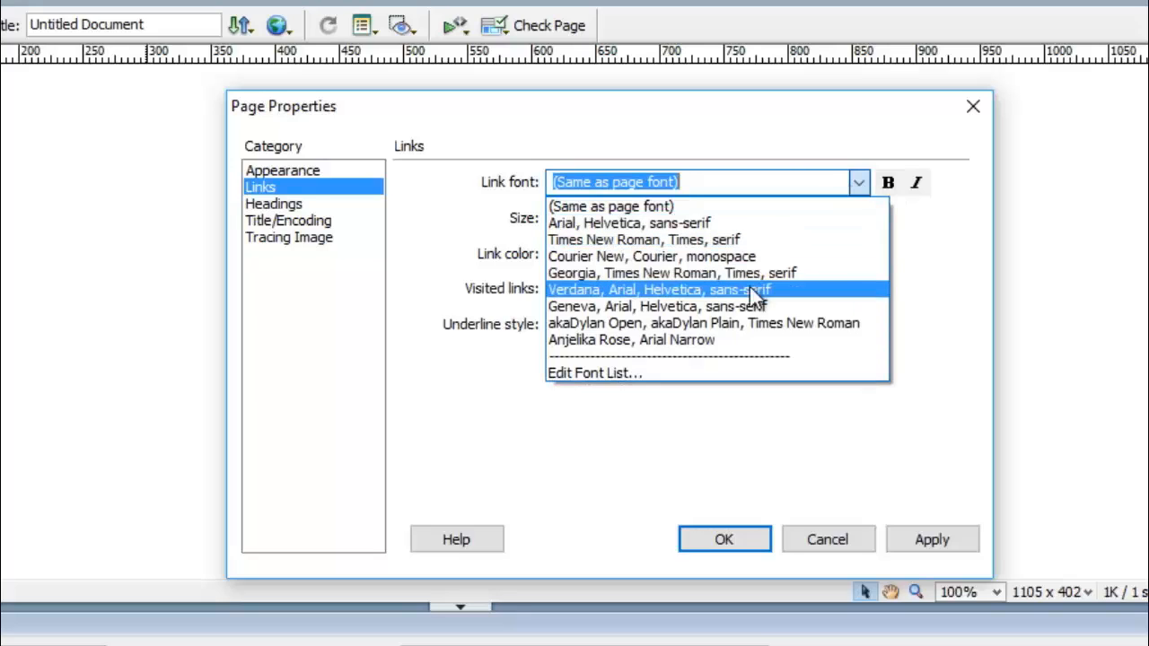
left_click(689, 339)
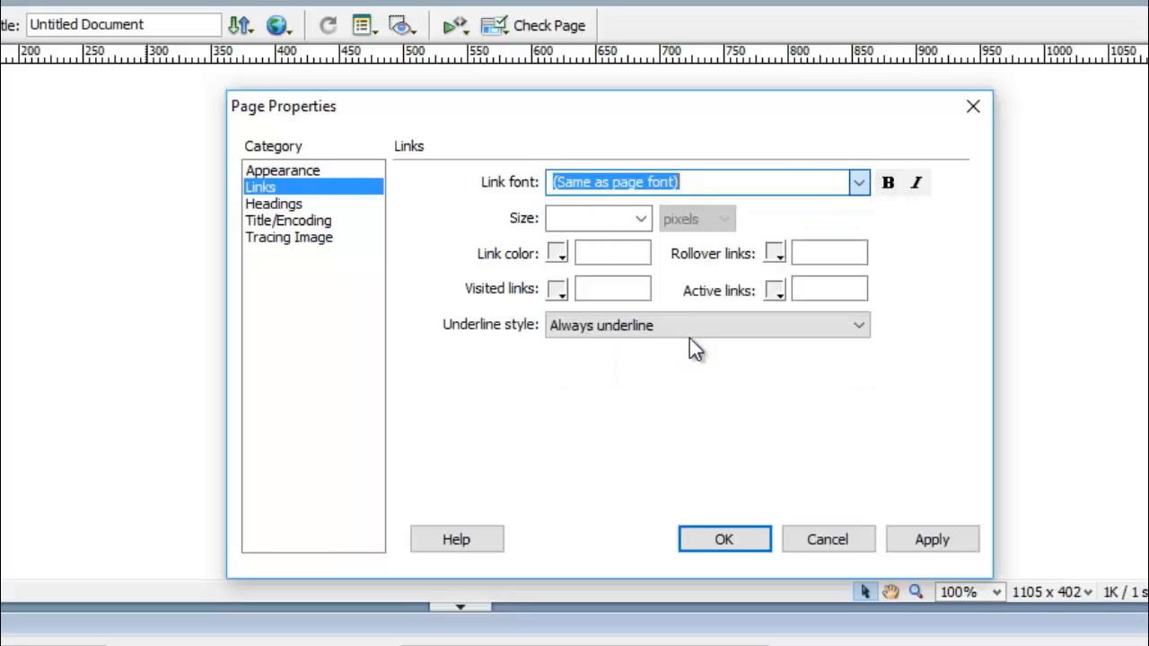
left_click(640, 220)
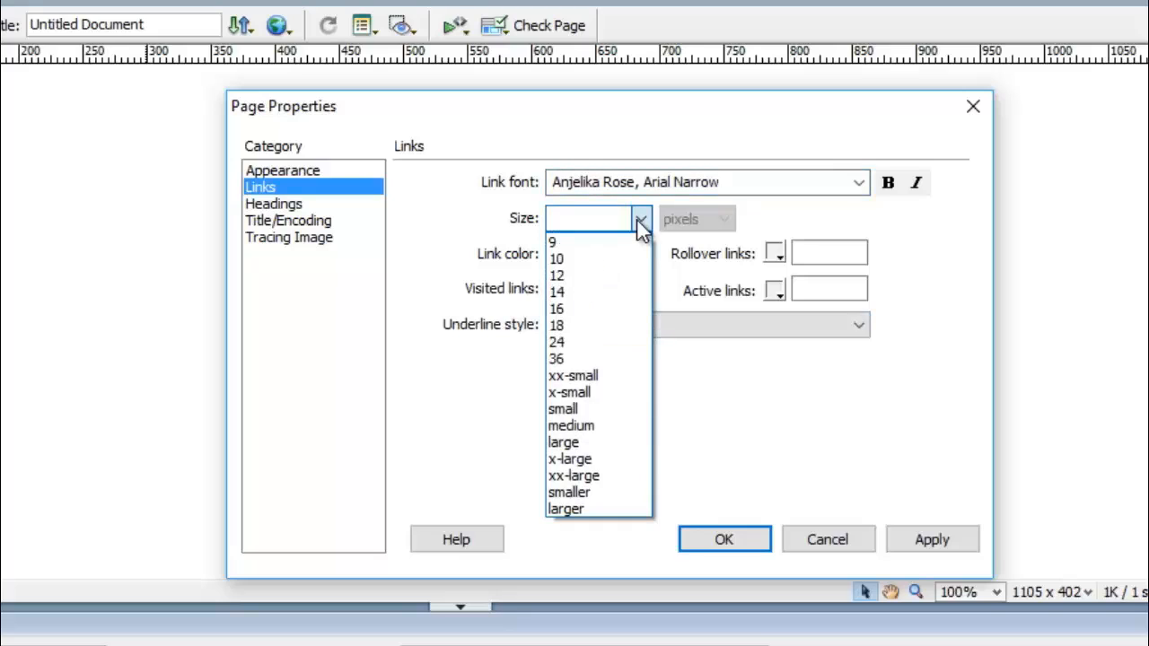
left_click(585, 309)
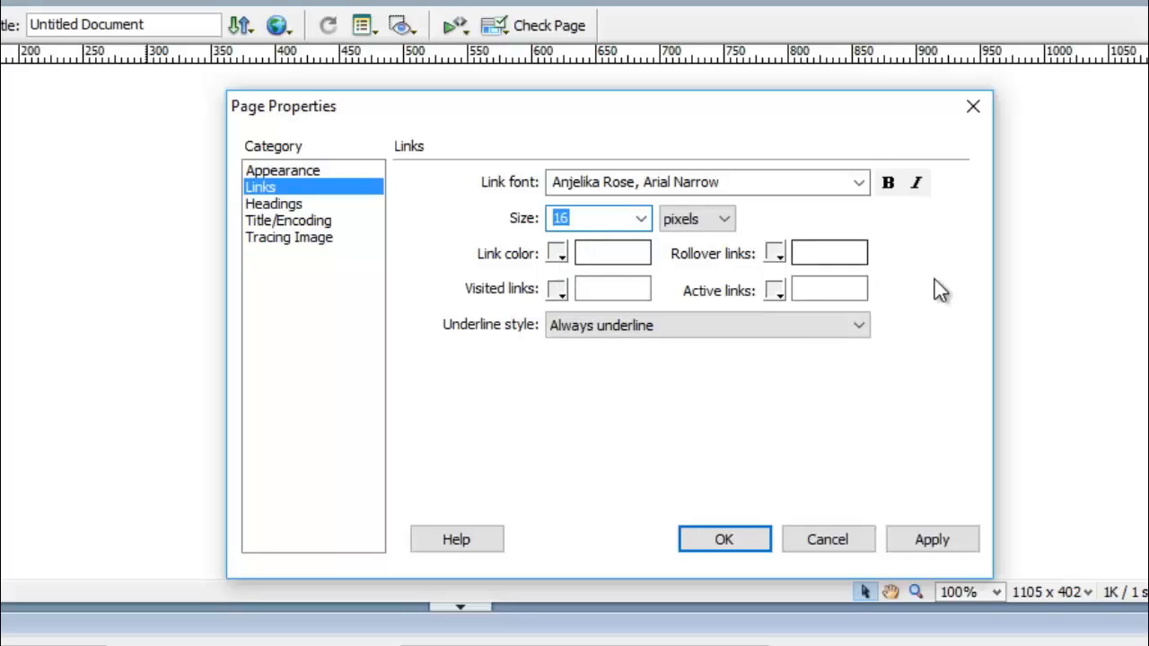
left_click(557, 254)
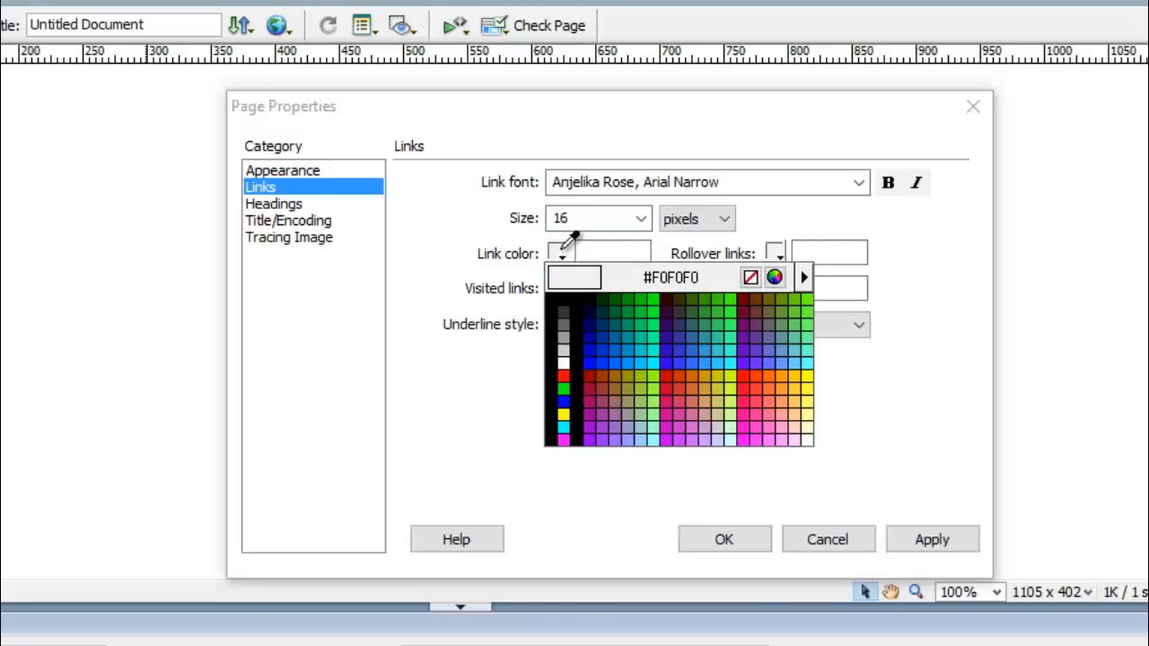
left_click(765, 374)
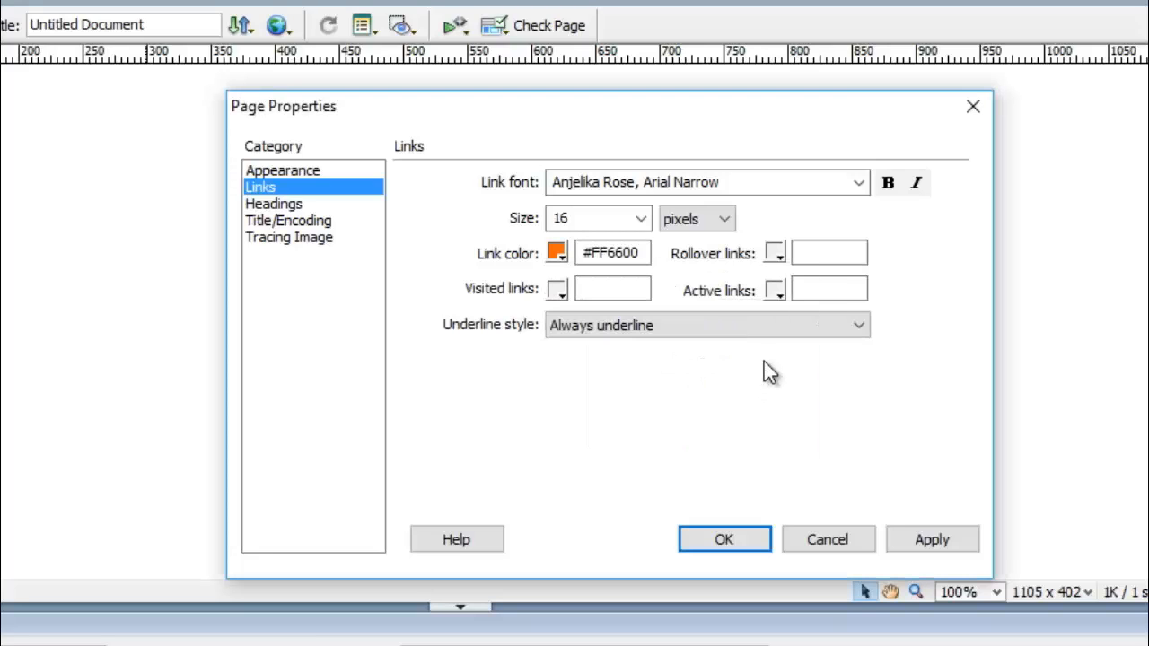
Make rollover links #FF9933, visited #00CCFF and active #FF0000, then apply and confirm the page settings.
left_click(775, 254)
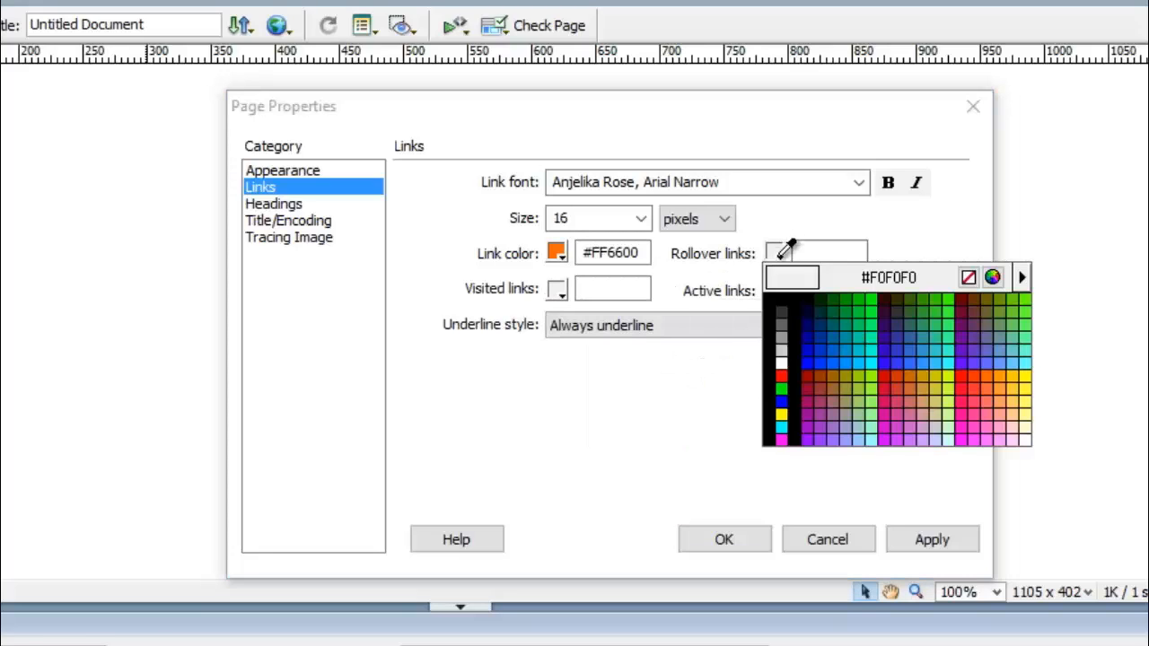
left_click(1010, 378)
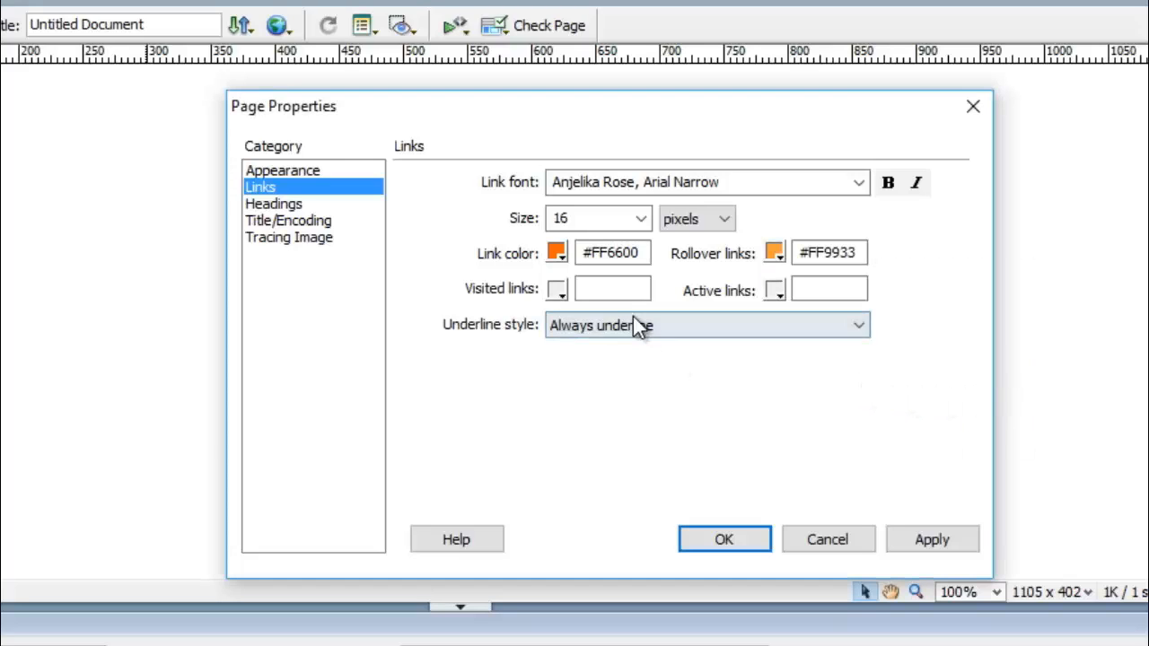
left_click(557, 289)
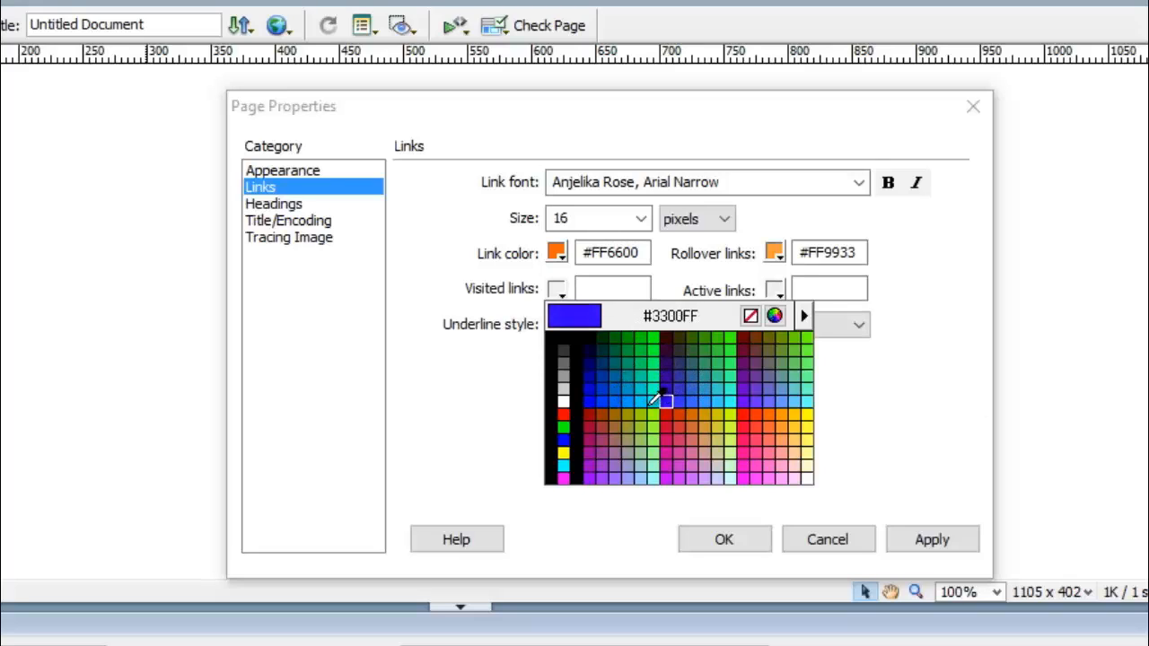
left_click(644, 401)
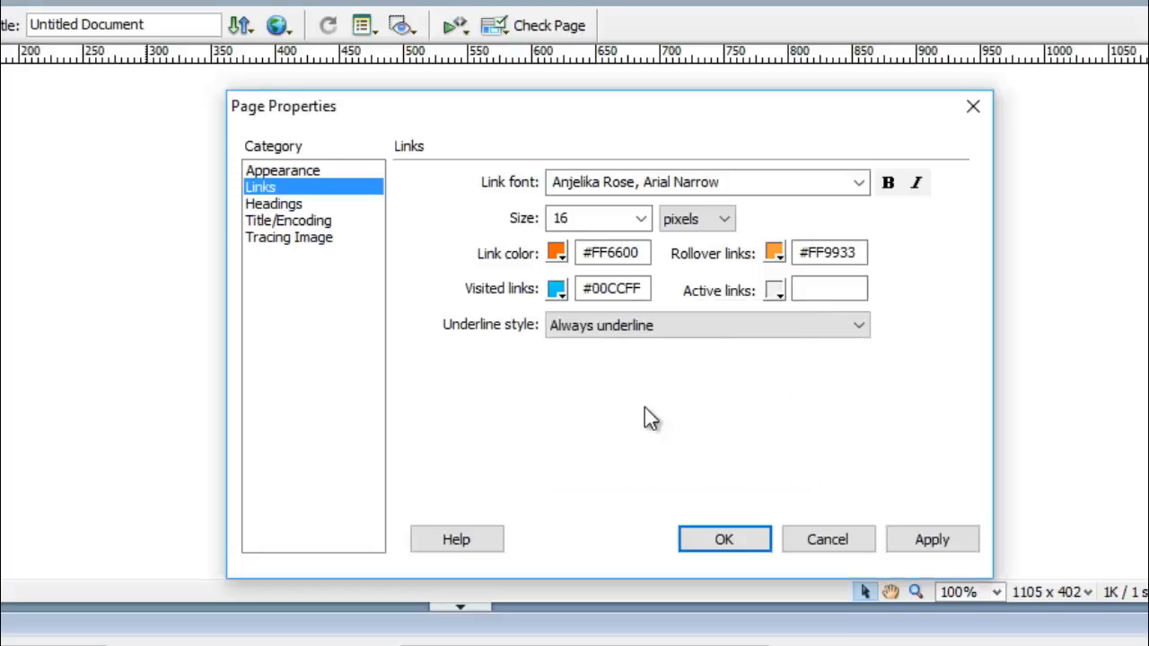
left_click(776, 291)
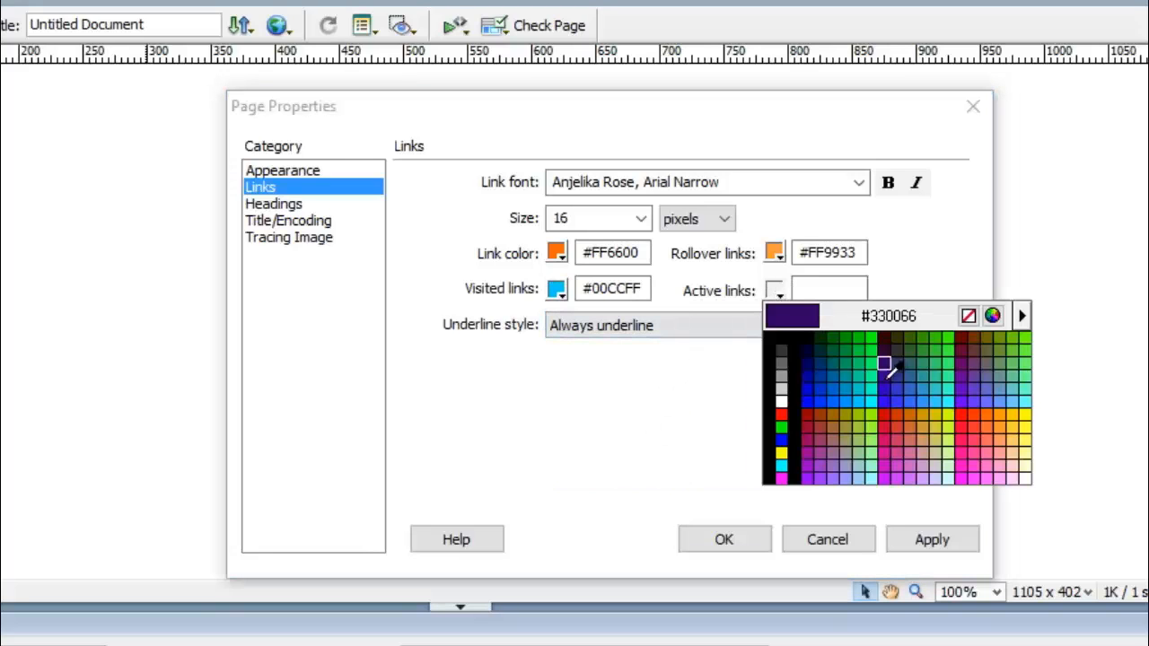
left_click(780, 412)
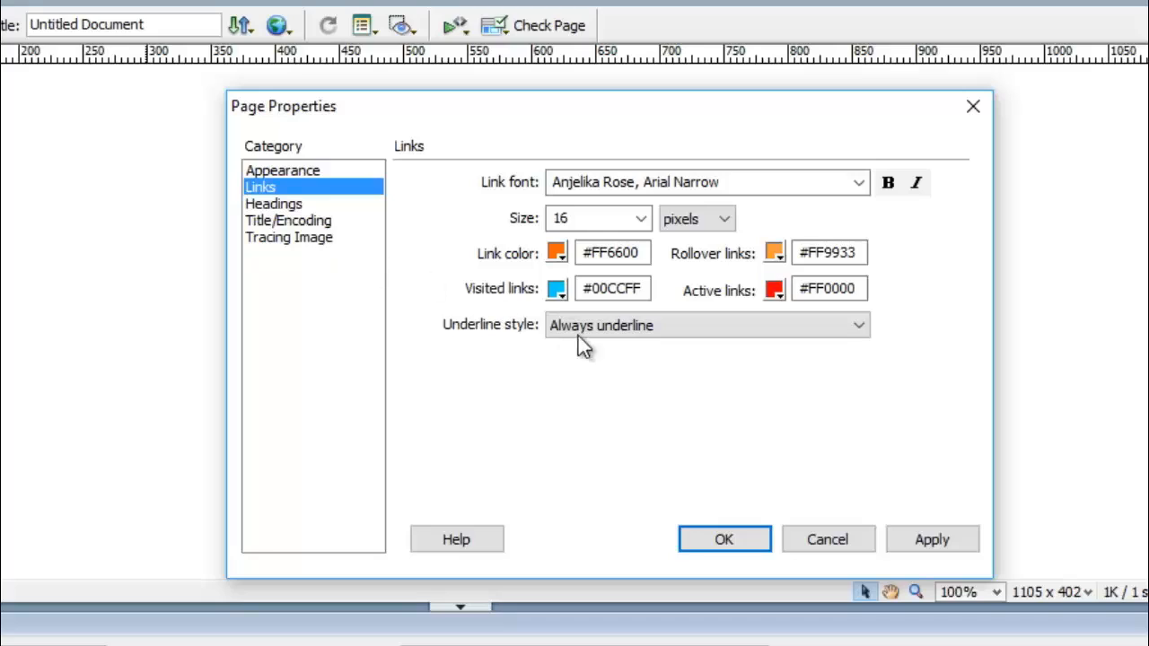
left_click(947, 537)
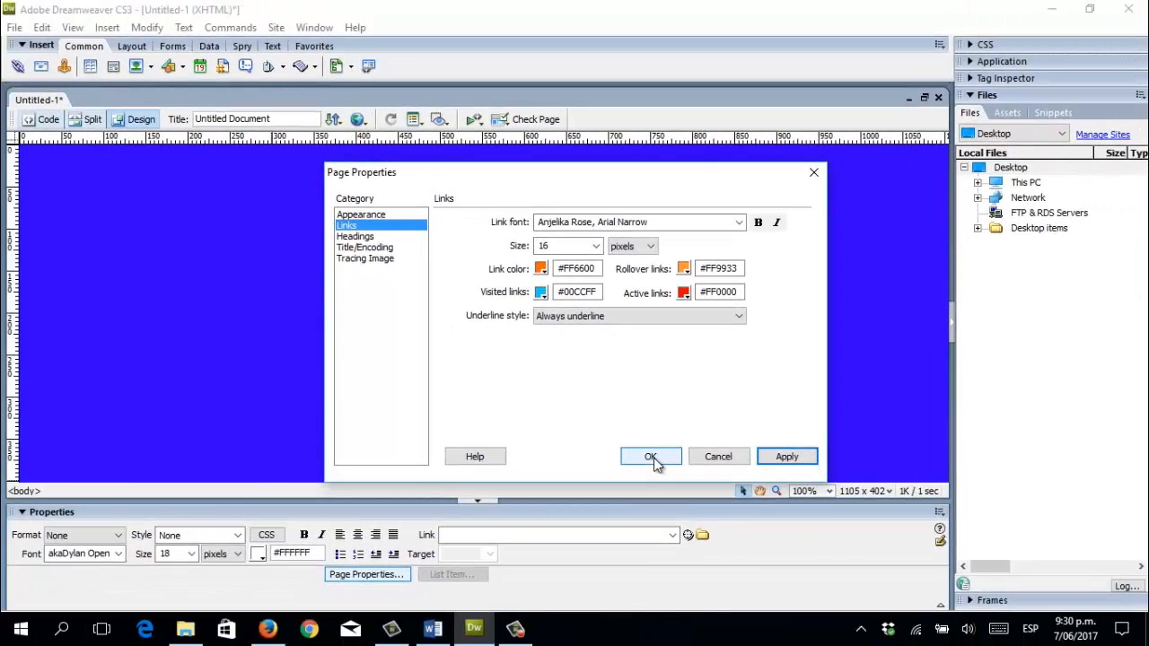
left_click(653, 458)
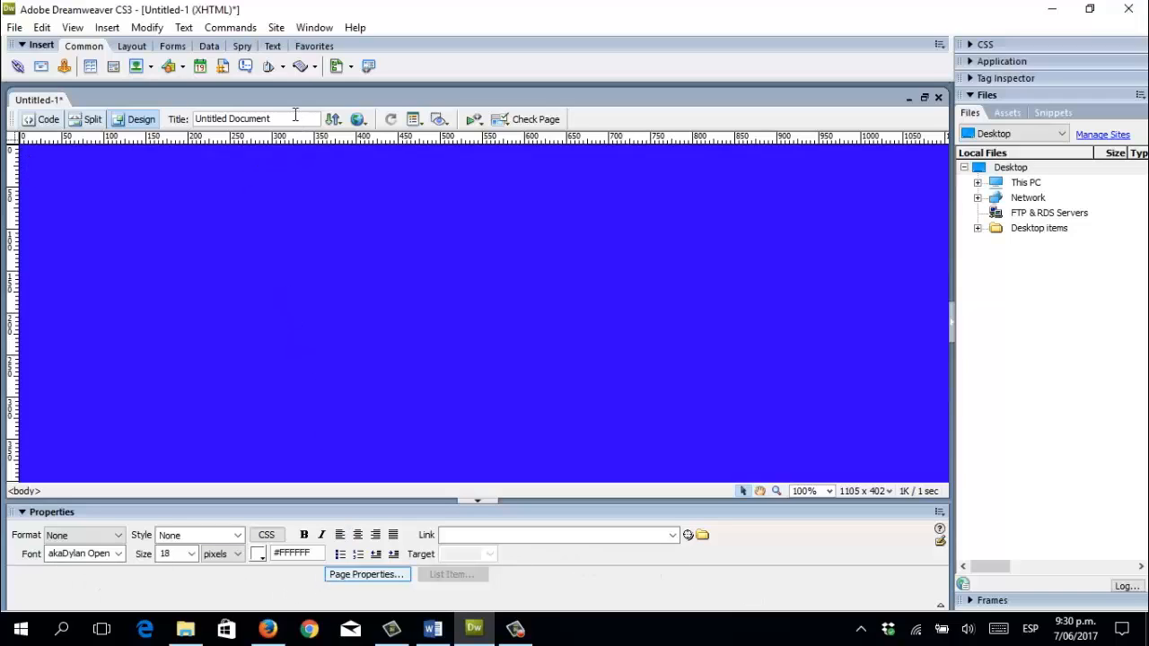
Replace 'Untitled Document' in the Title box with 'ABOUT US'.
left_click_drag(245, 119, 193, 119)
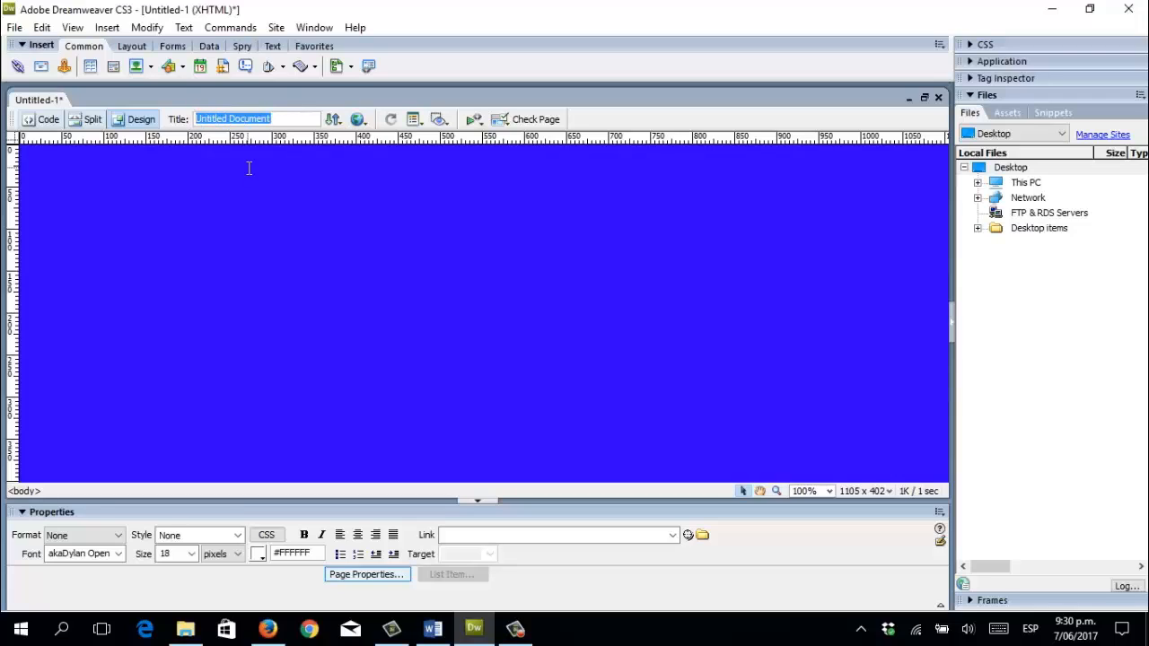
type("ABOUT US")
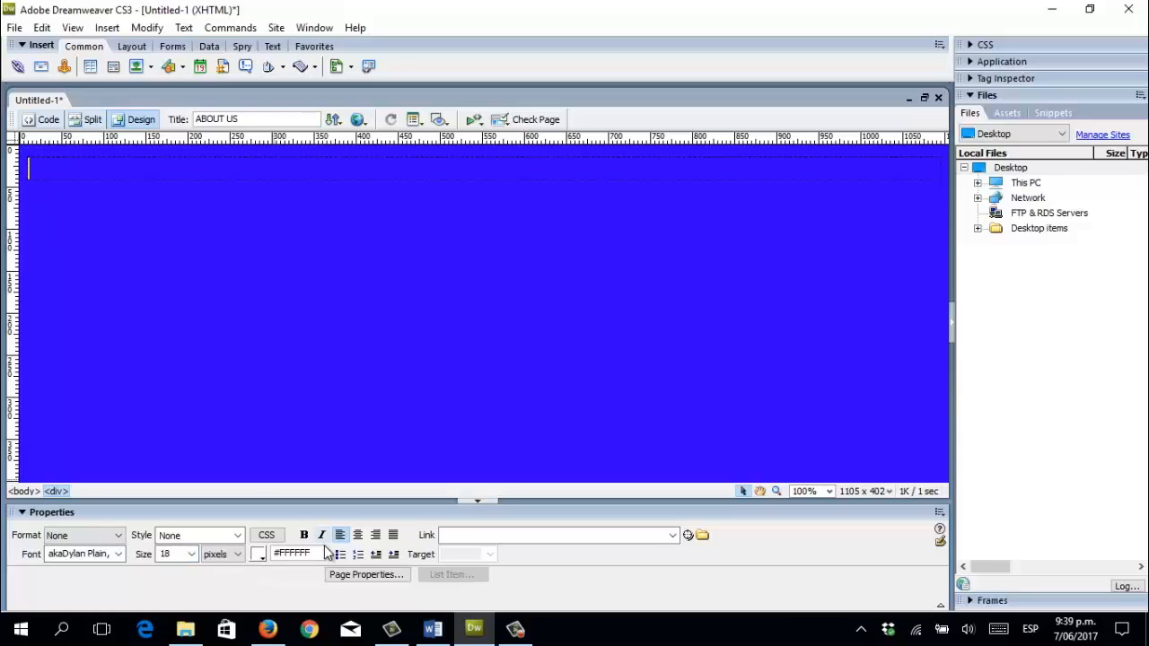
Type a centred ABOUT US heading in yellow #FFFF00 at size 36.
left_click(359, 537)
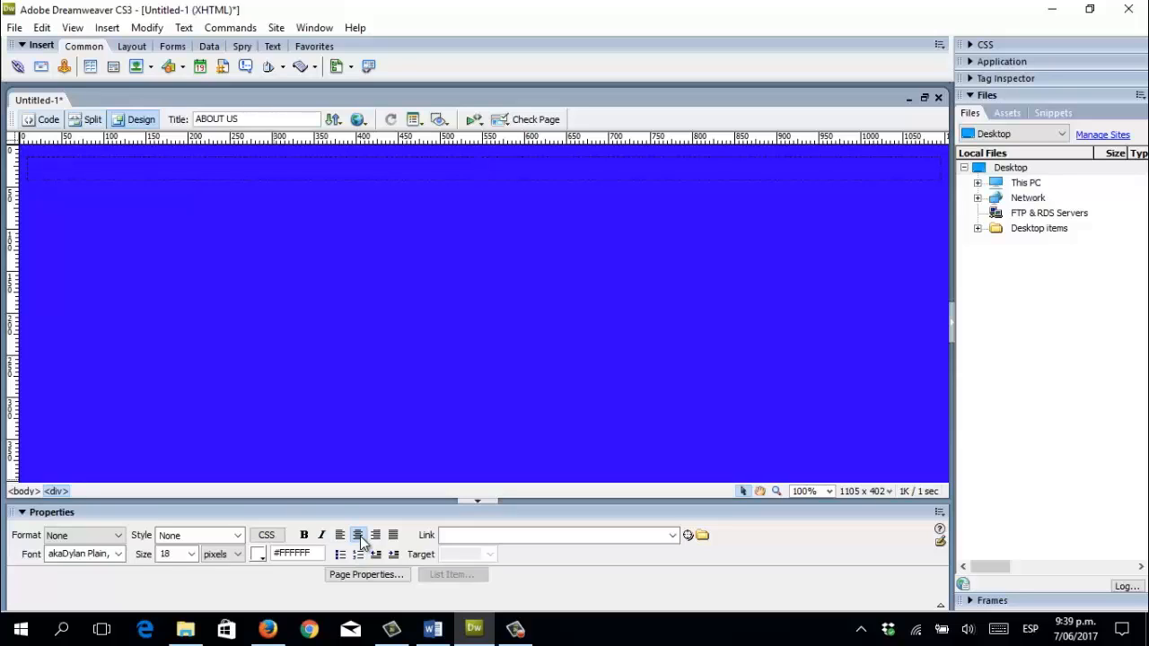
type("ABOUT")
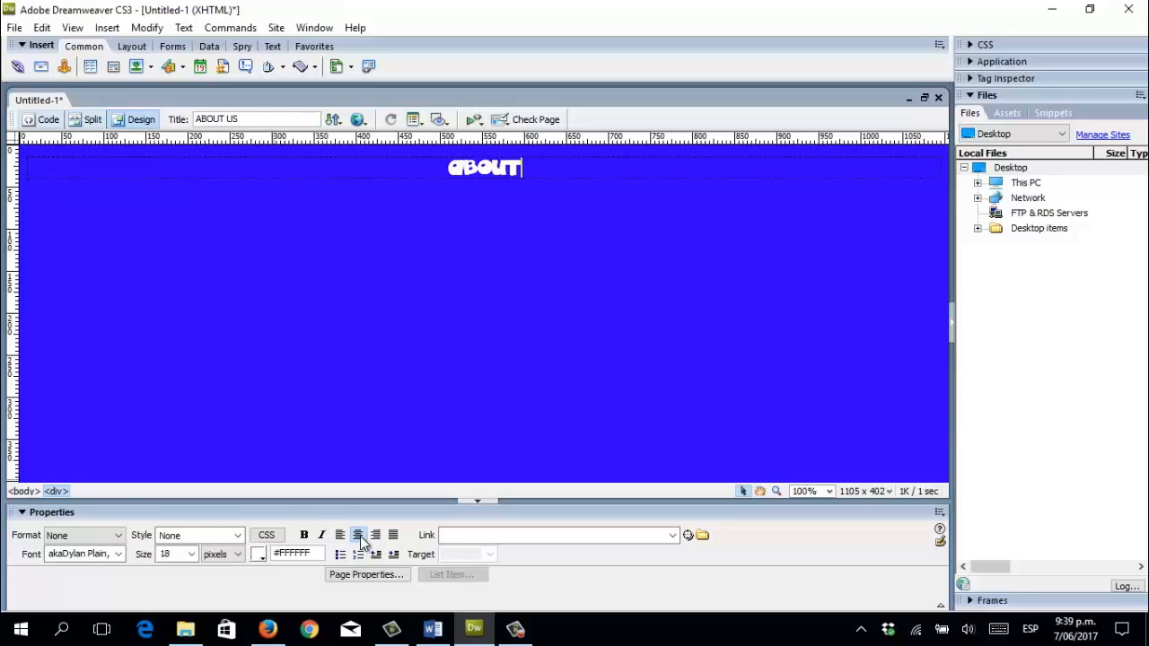
type(" US")
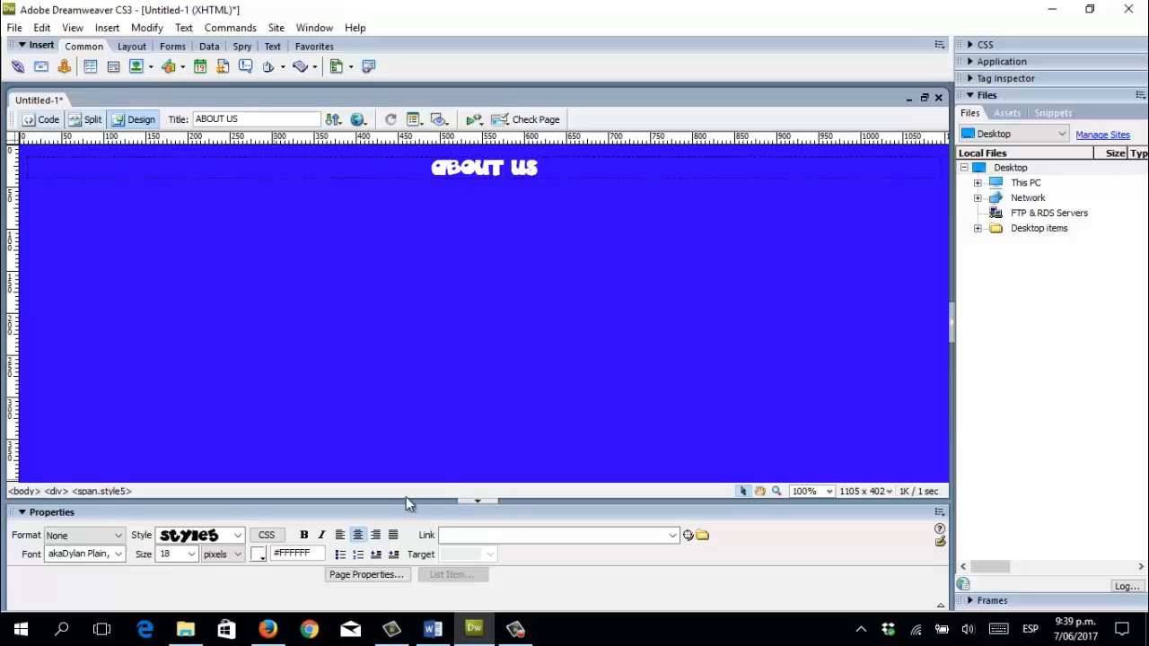
left_click_drag(543, 169, 418, 170)
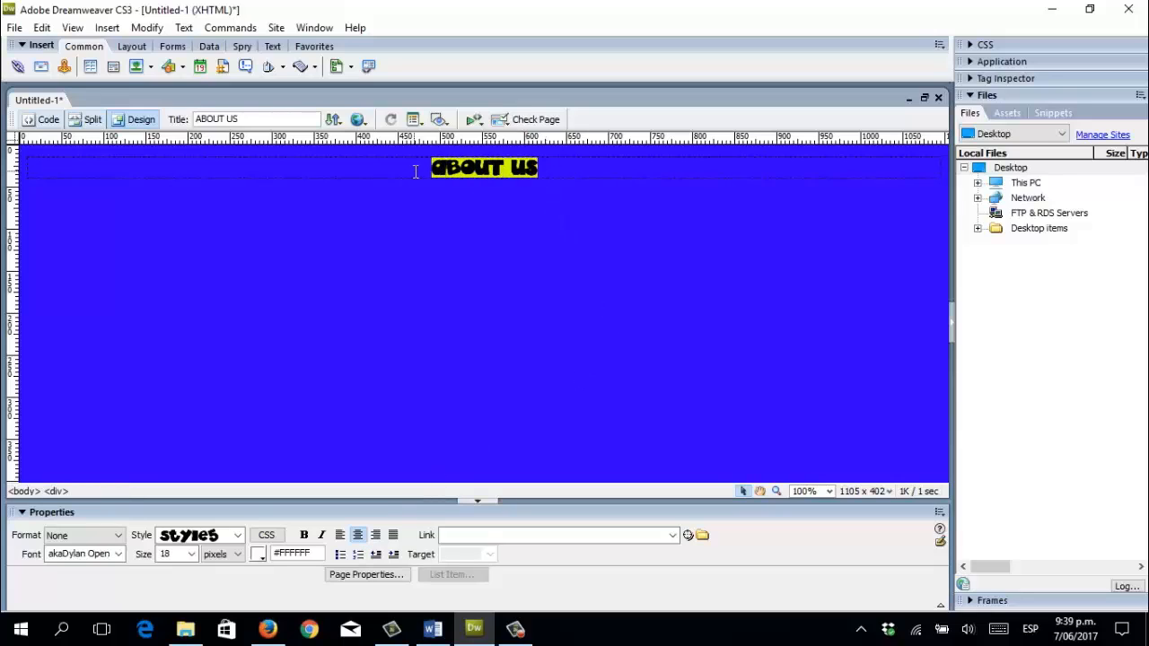
left_click(260, 553)
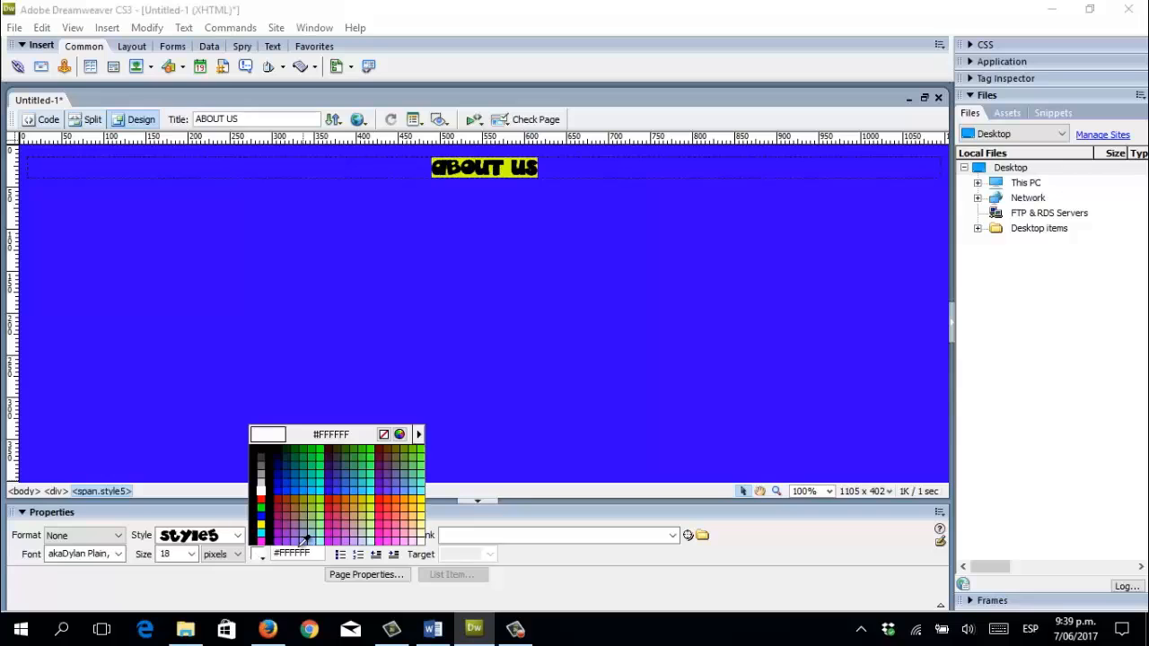
left_click(418, 502)
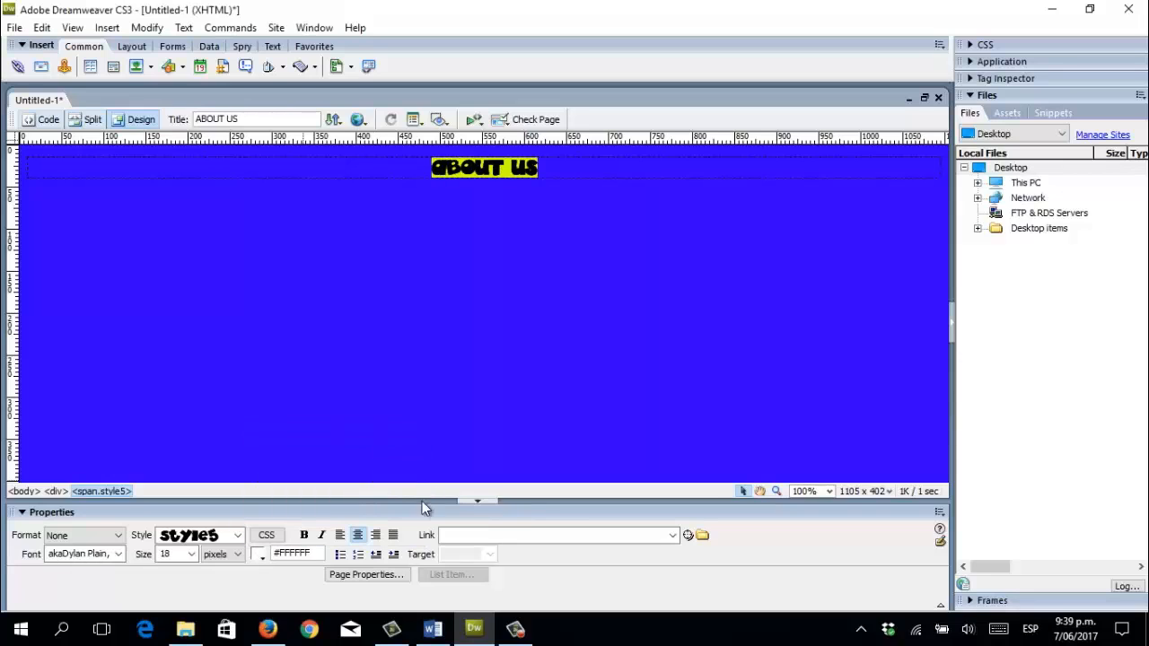
left_click(191, 554)
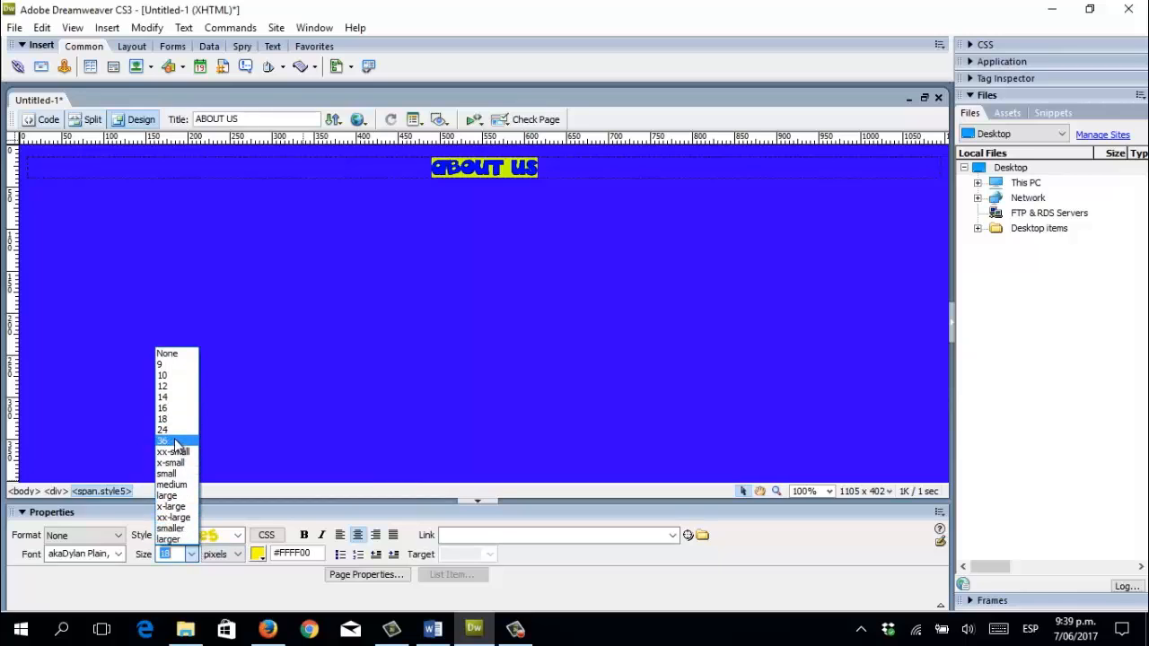
left_click(177, 440)
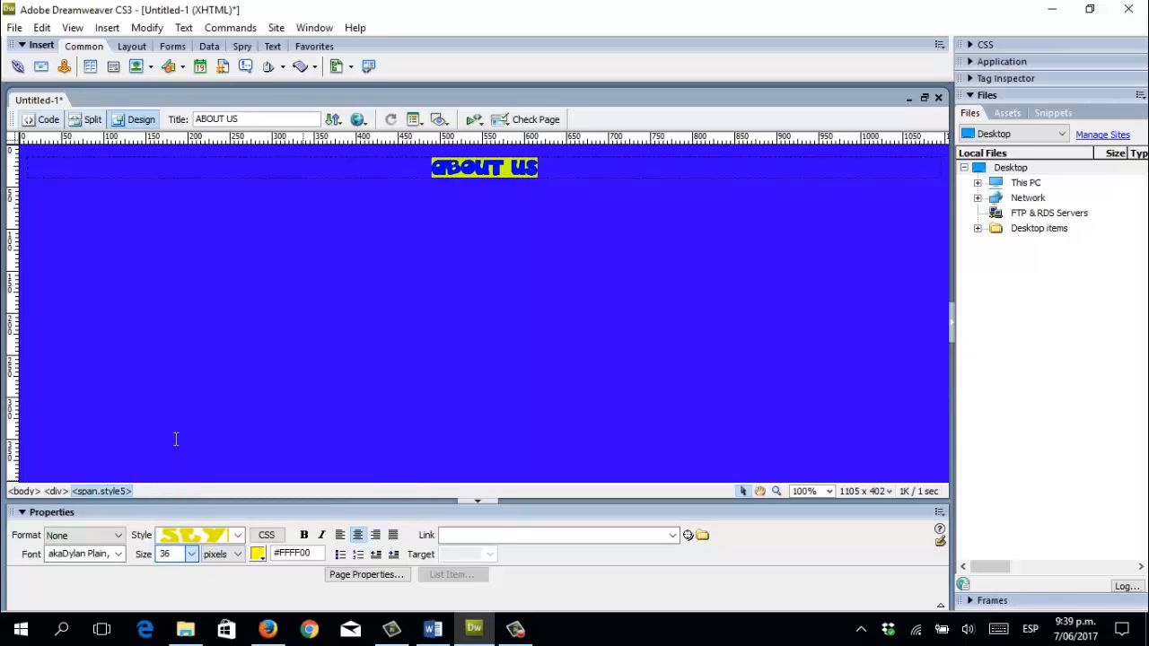
Add two empty lines below the heading and justify the new line.
left_click(603, 181)
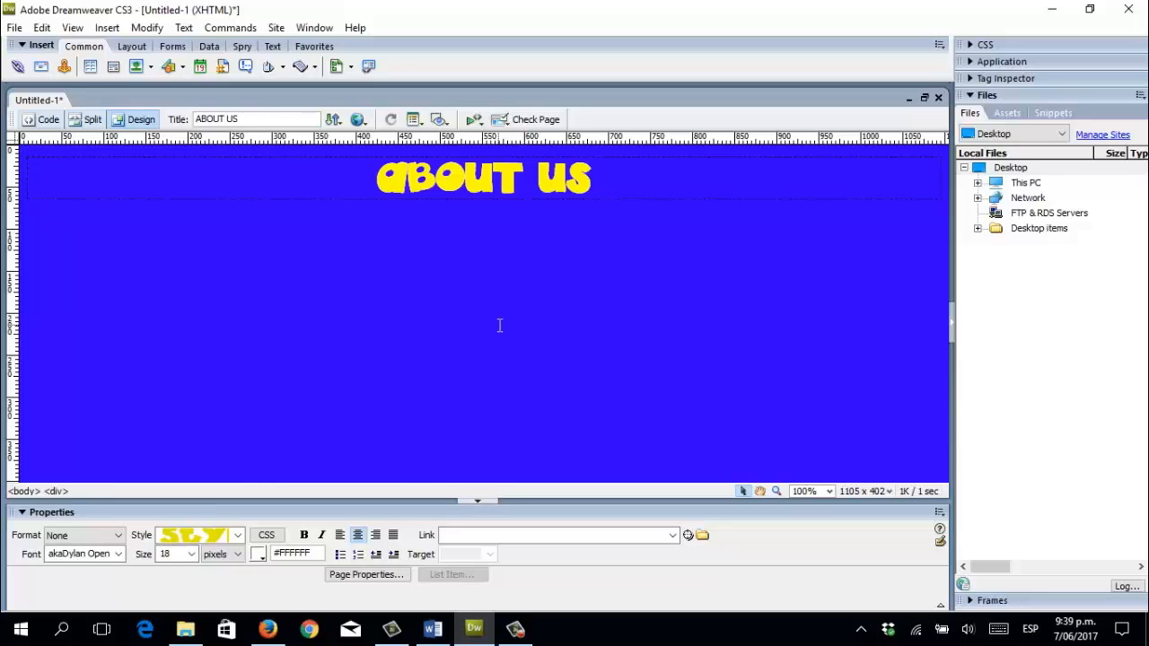
key("Home")
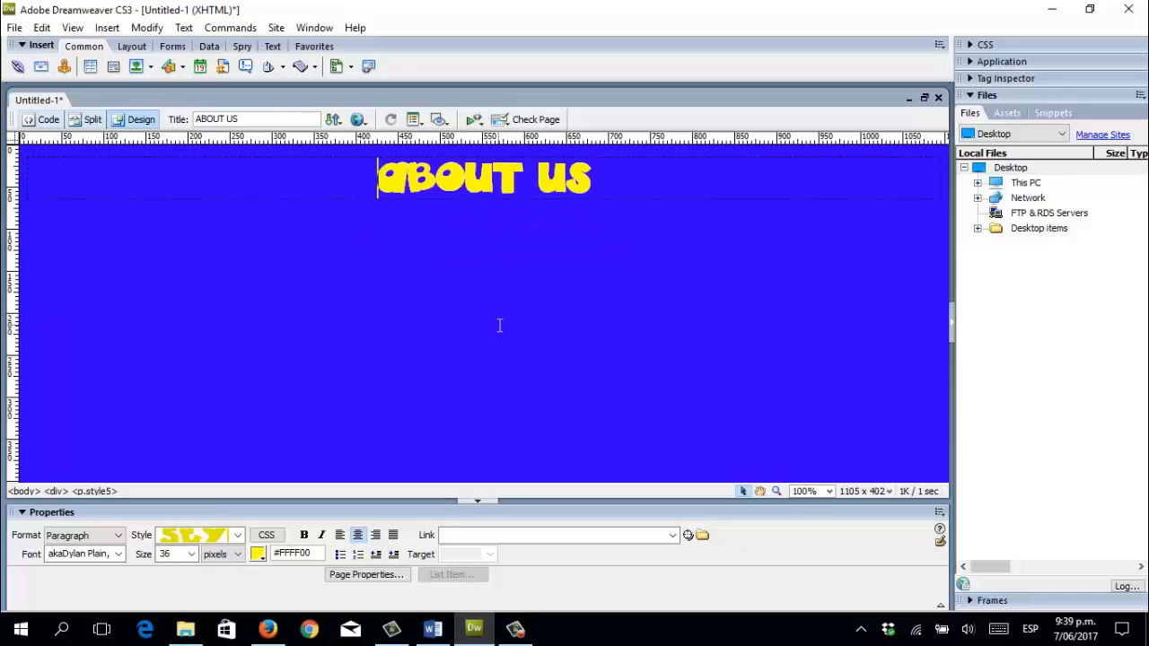
key("End")
key("Return")
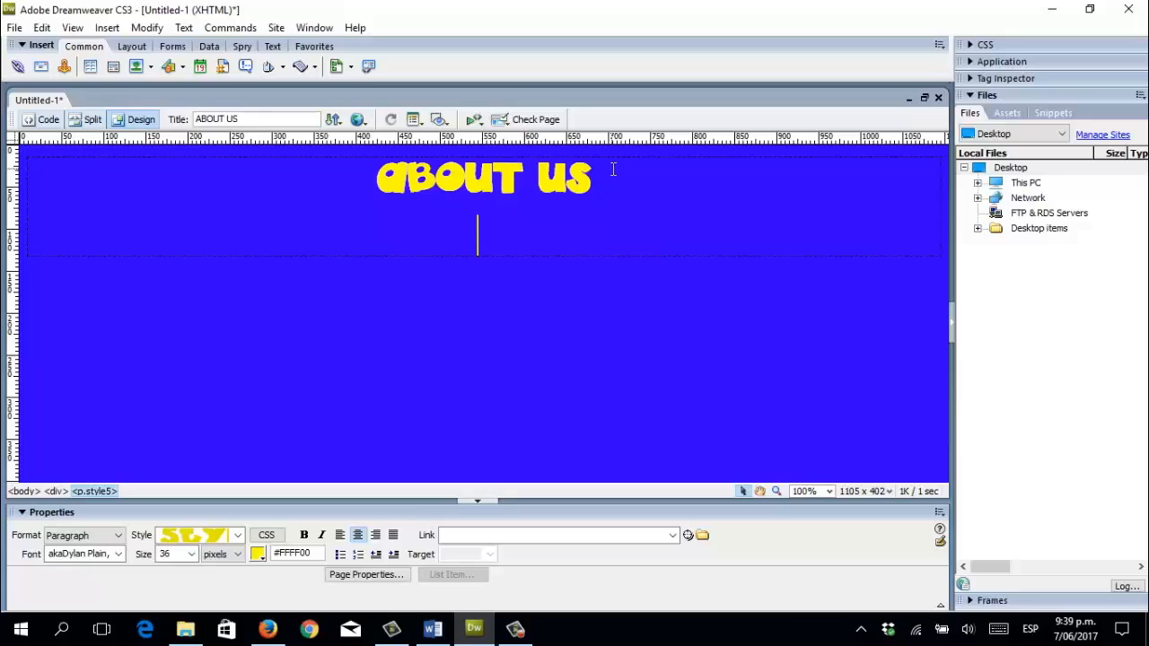
key("Return")
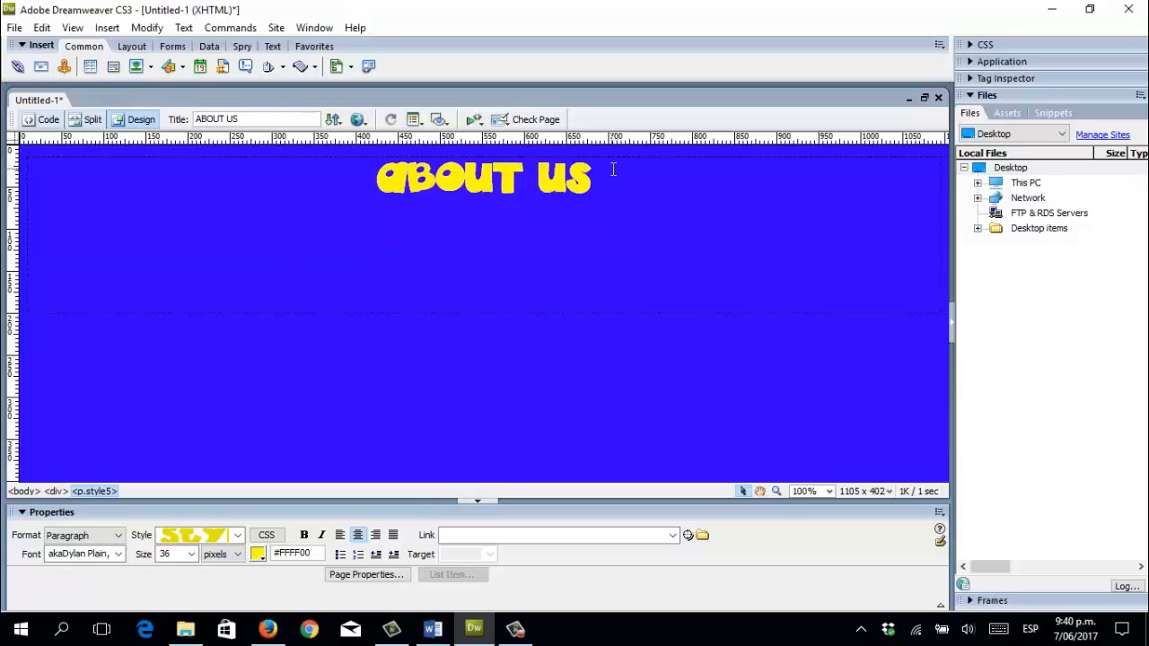
left_click(396, 536)
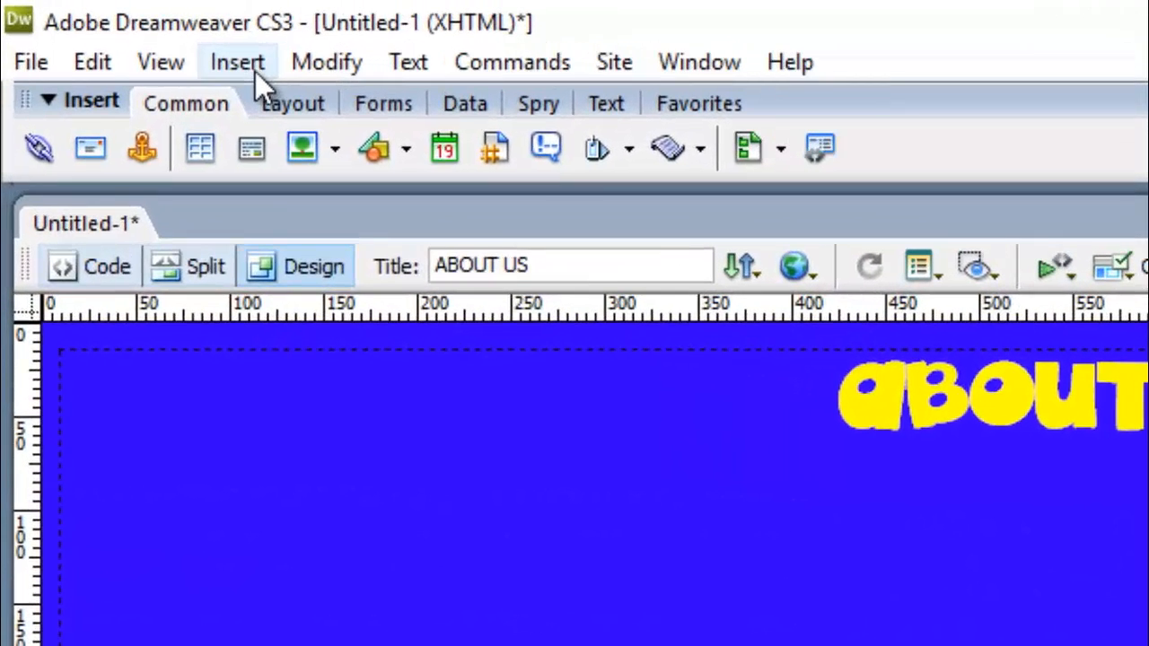
Insert AVA2.png from the IMAGES folder below the heading, with alternate text AVA1.
left_click(255, 71)
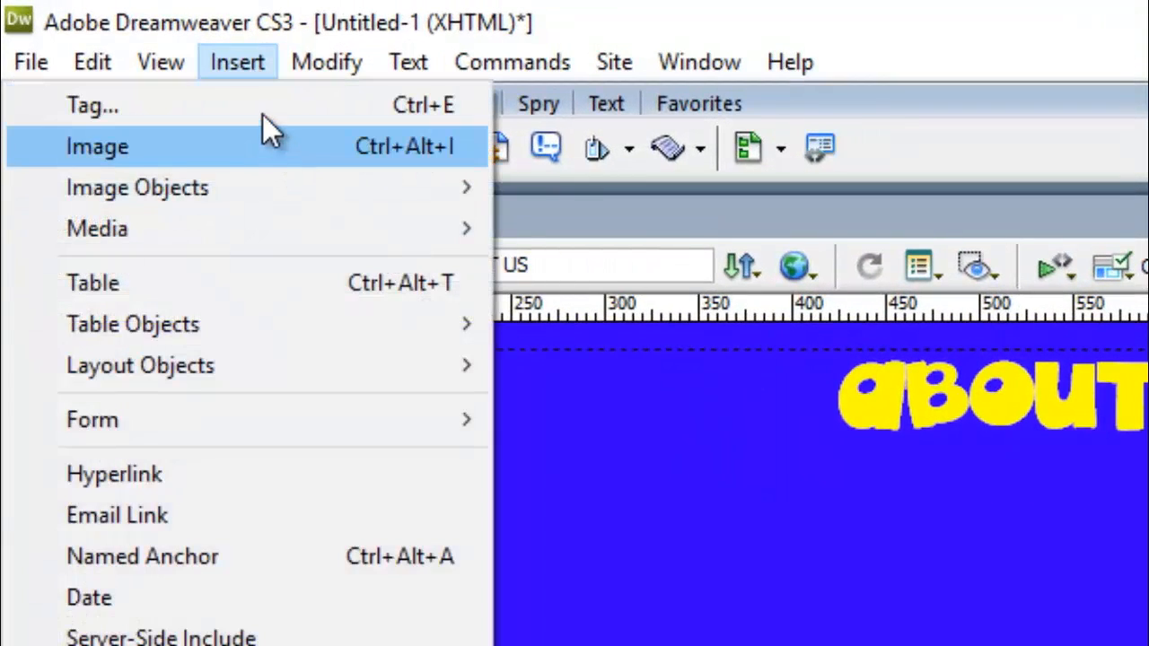
left_click(236, 59)
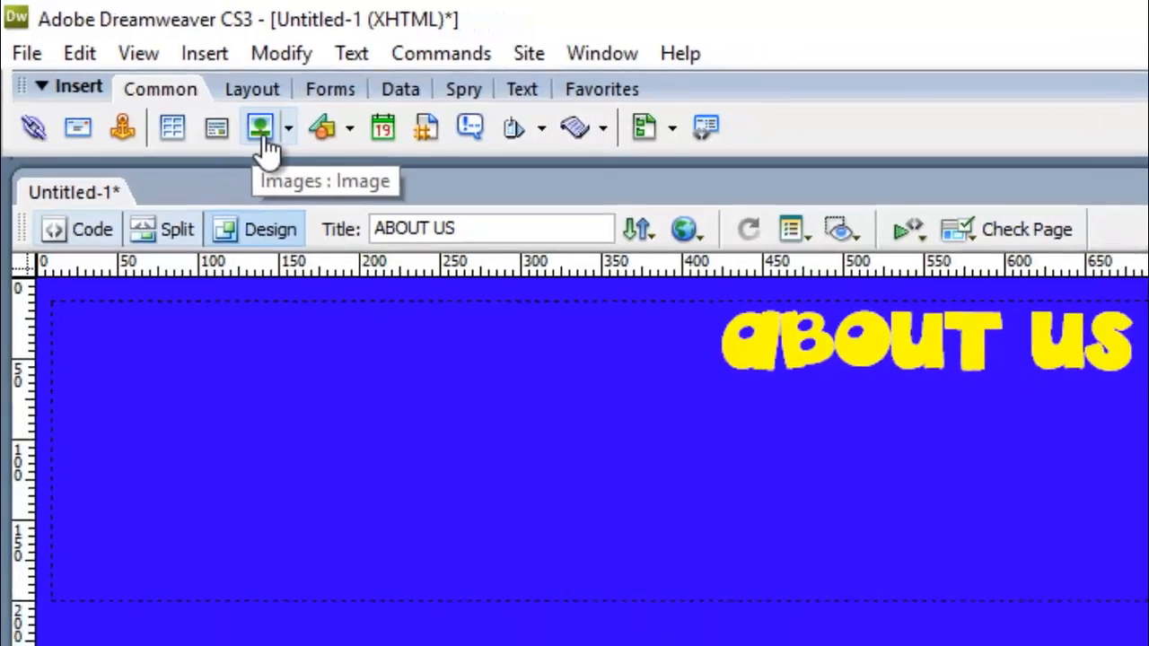
left_click(304, 151)
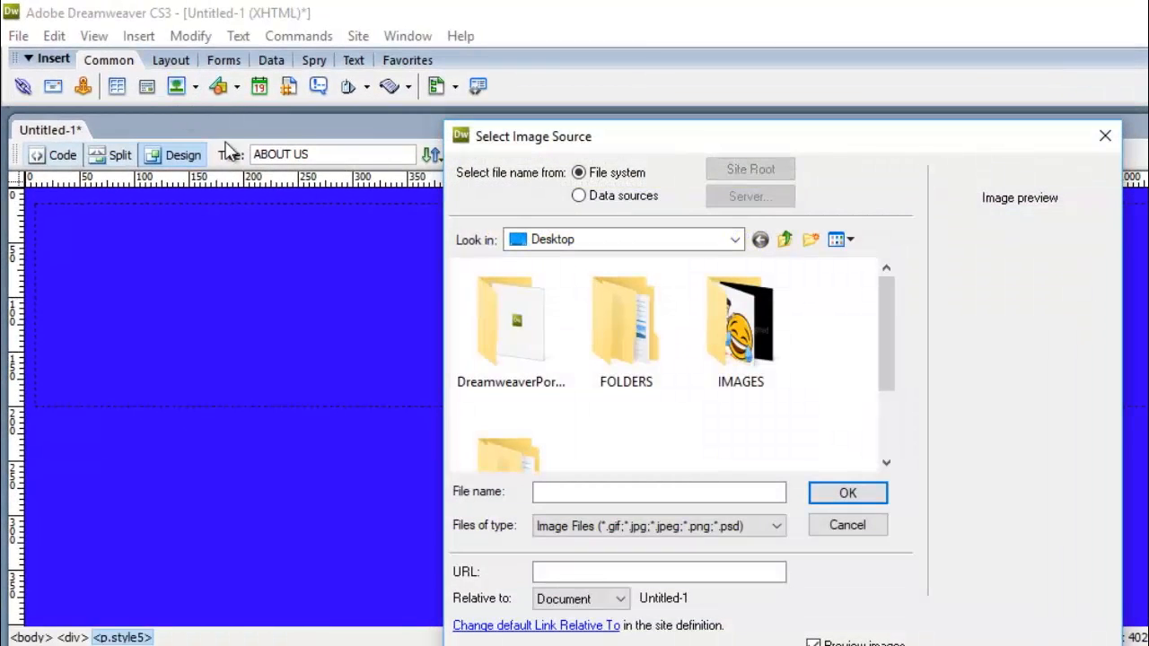
scroll(703, 373, "down", 1)
scroll(704, 375, "down", 1)
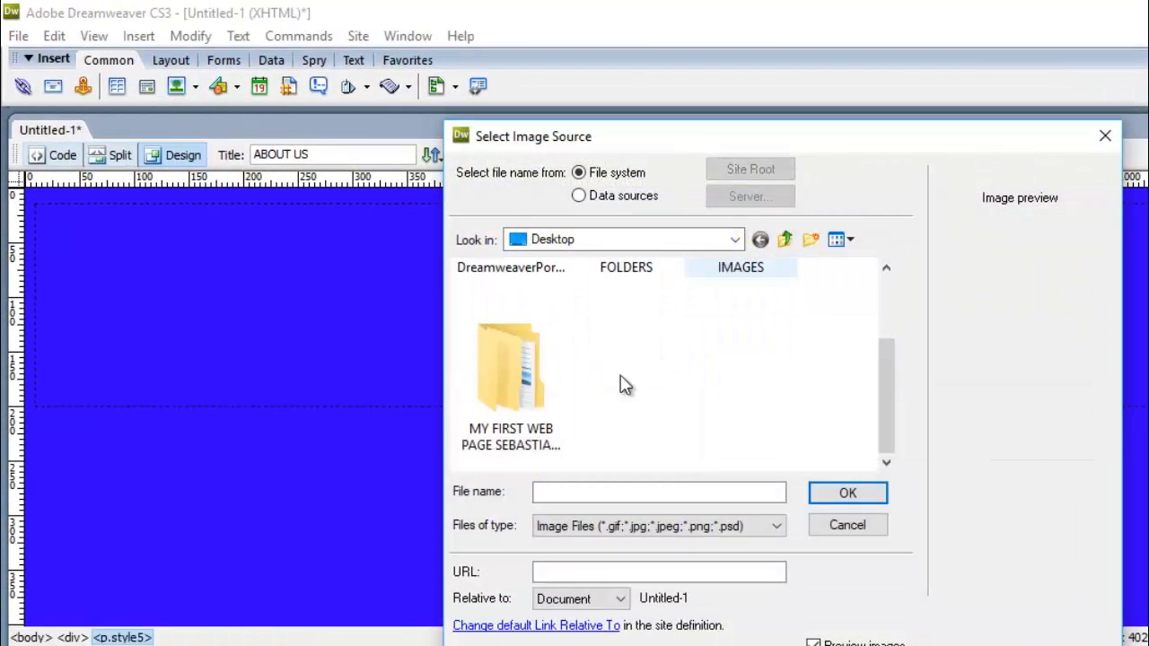
double_click(512, 377)
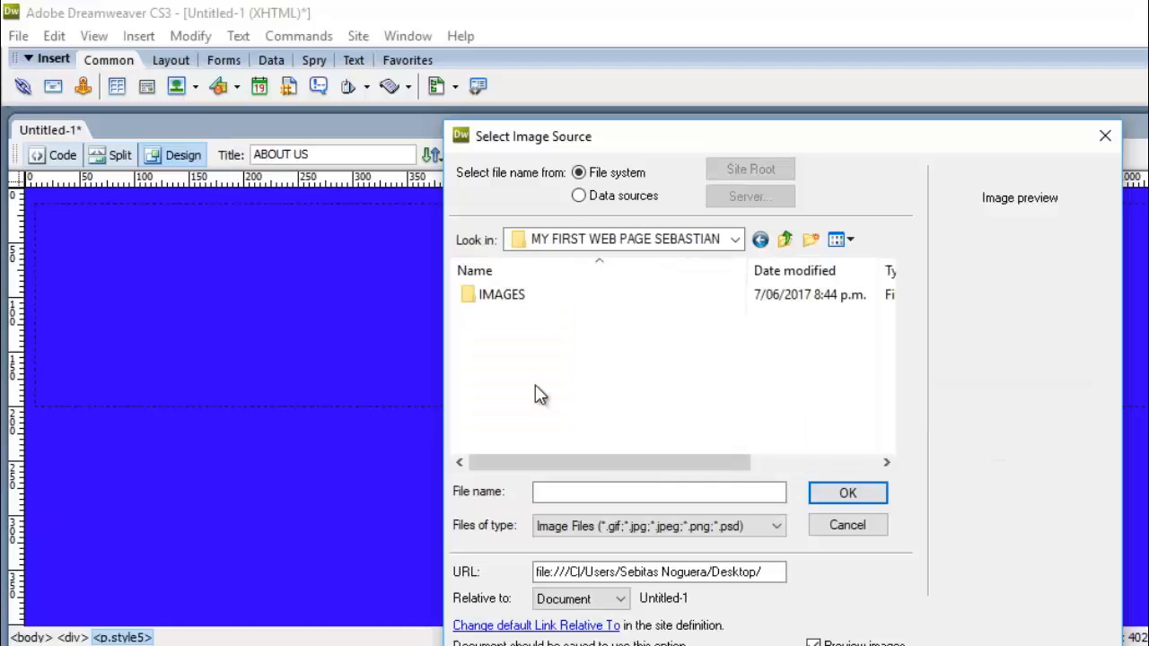
double_click(517, 302)
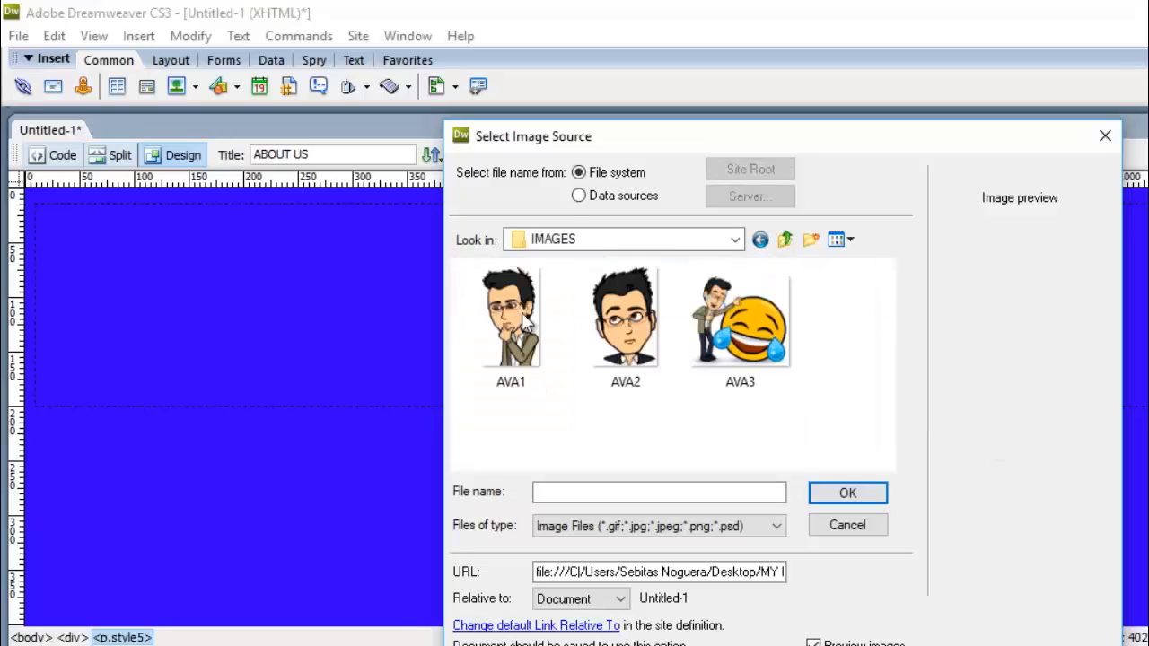
left_click(621, 328)
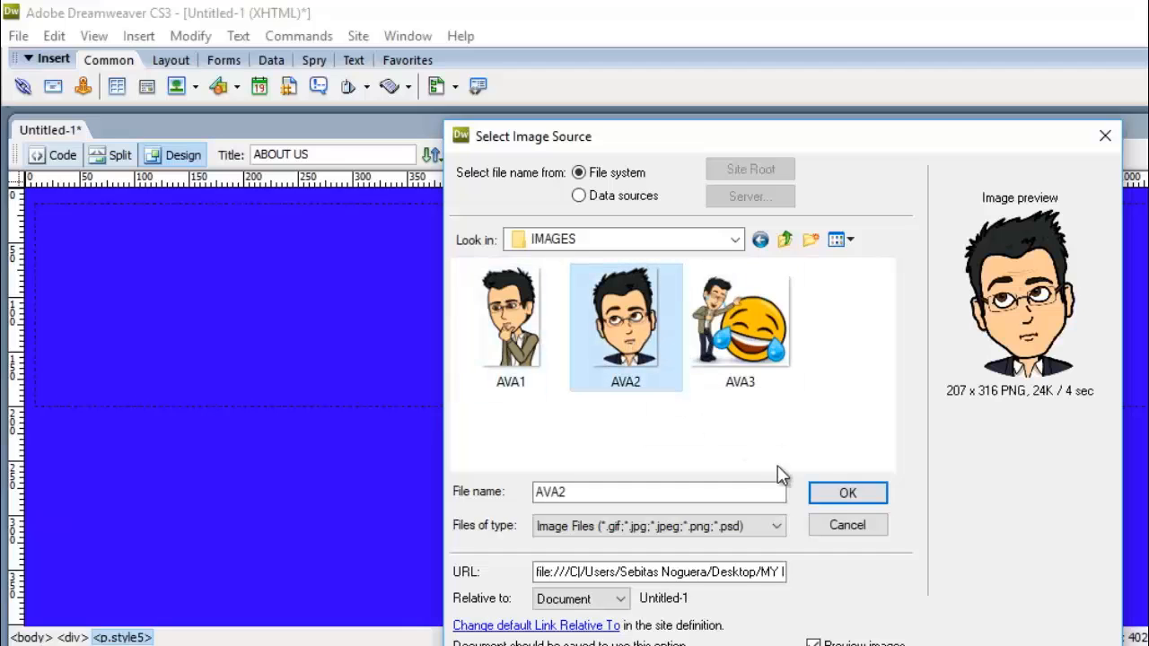
left_click(821, 492)
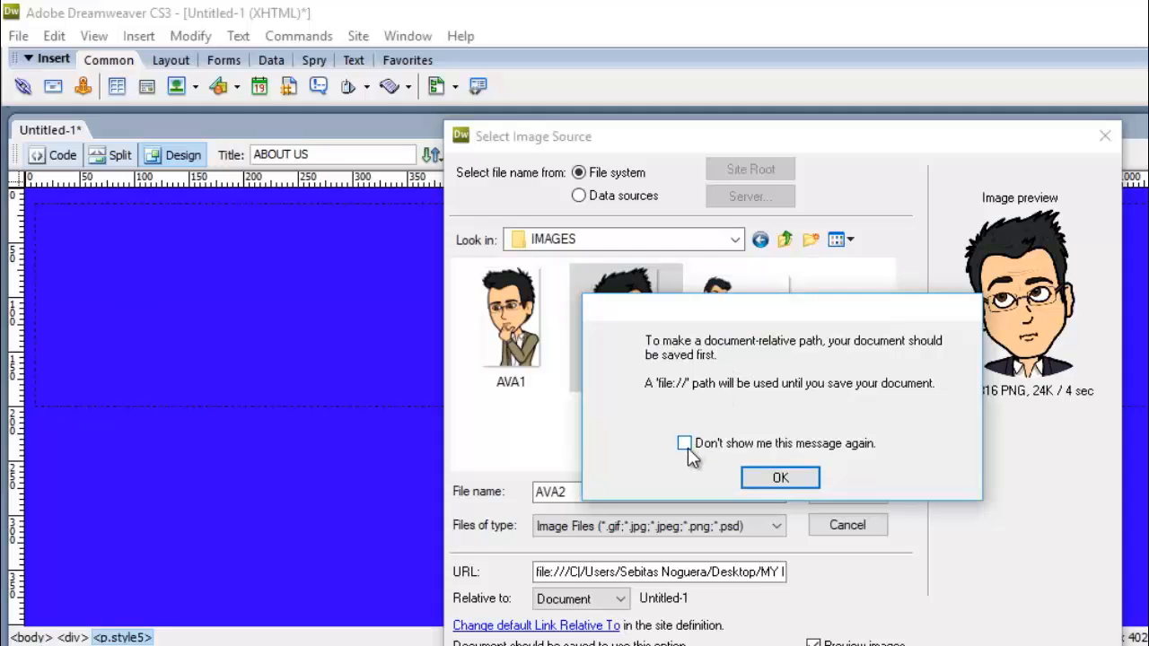
left_click(781, 477)
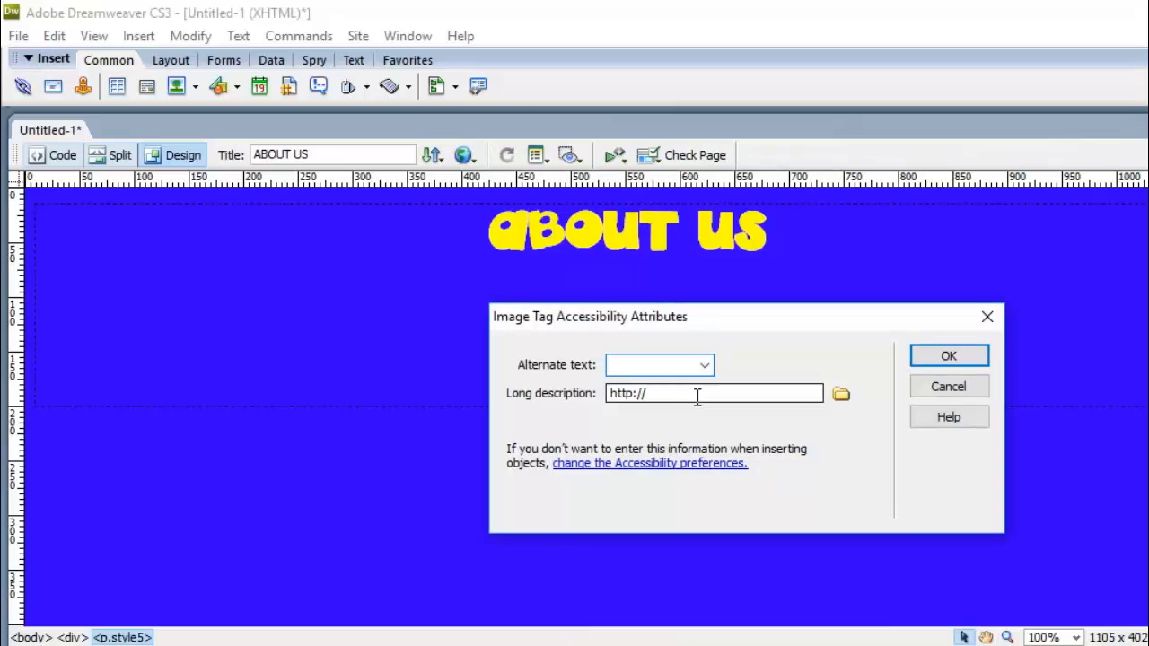
type("AVA1")
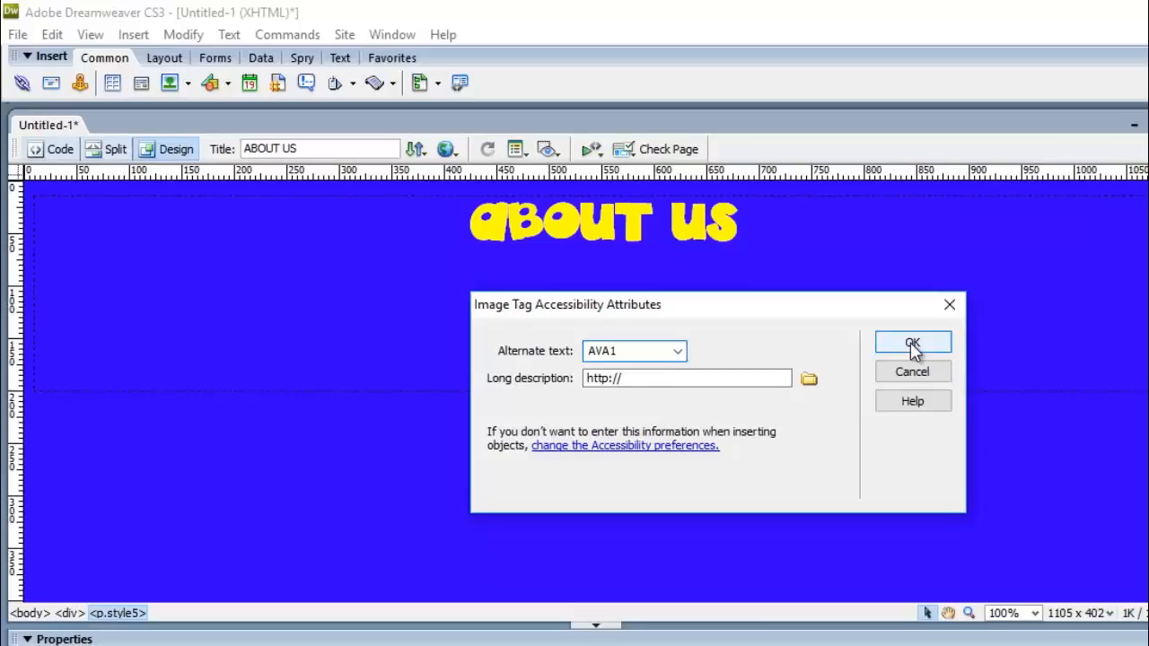
left_click(949, 357)
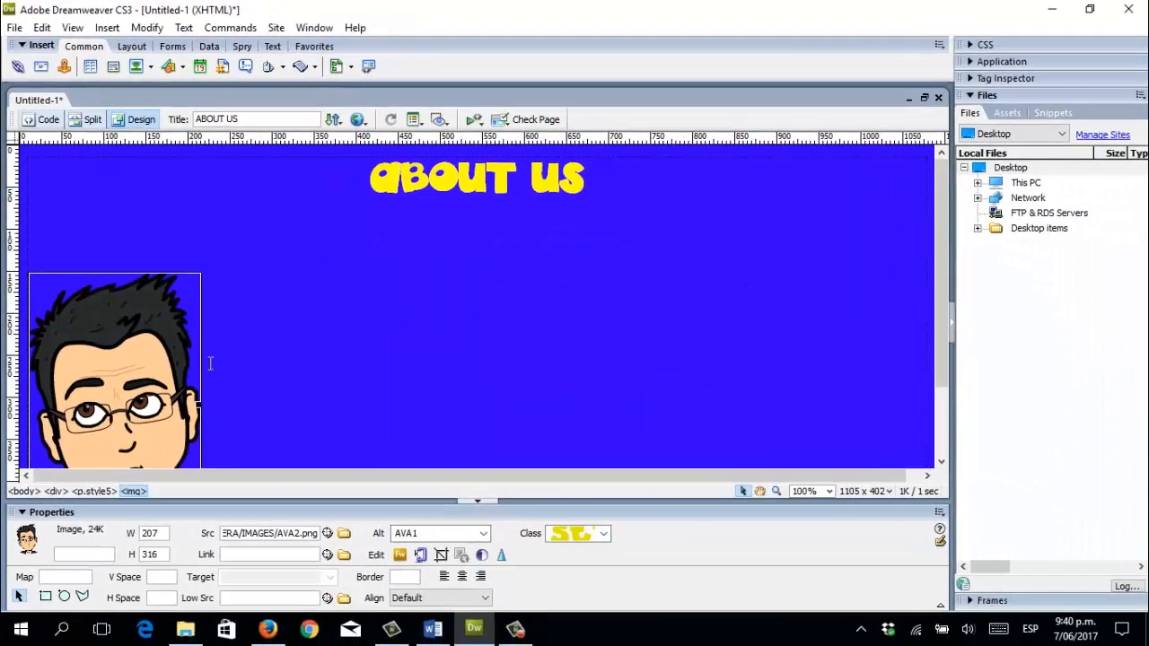
Resize the AVA2 portrait by its corner handle to 230 × 351.
scroll(340, 358, "down", 2)
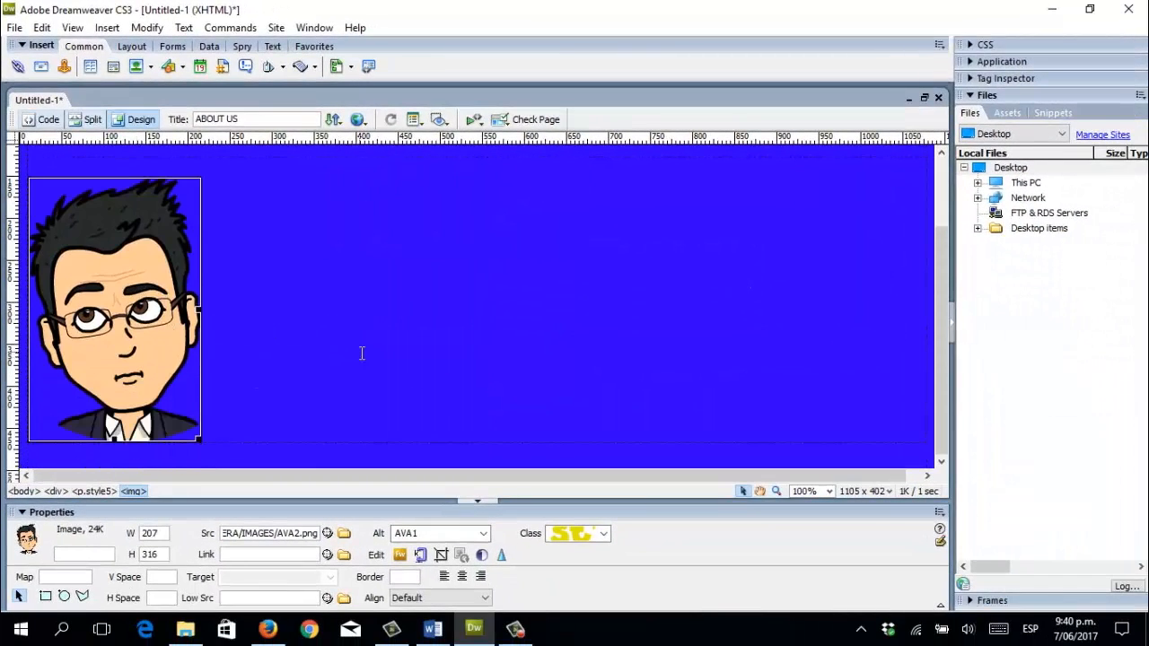
scroll(359, 354, "up", 2)
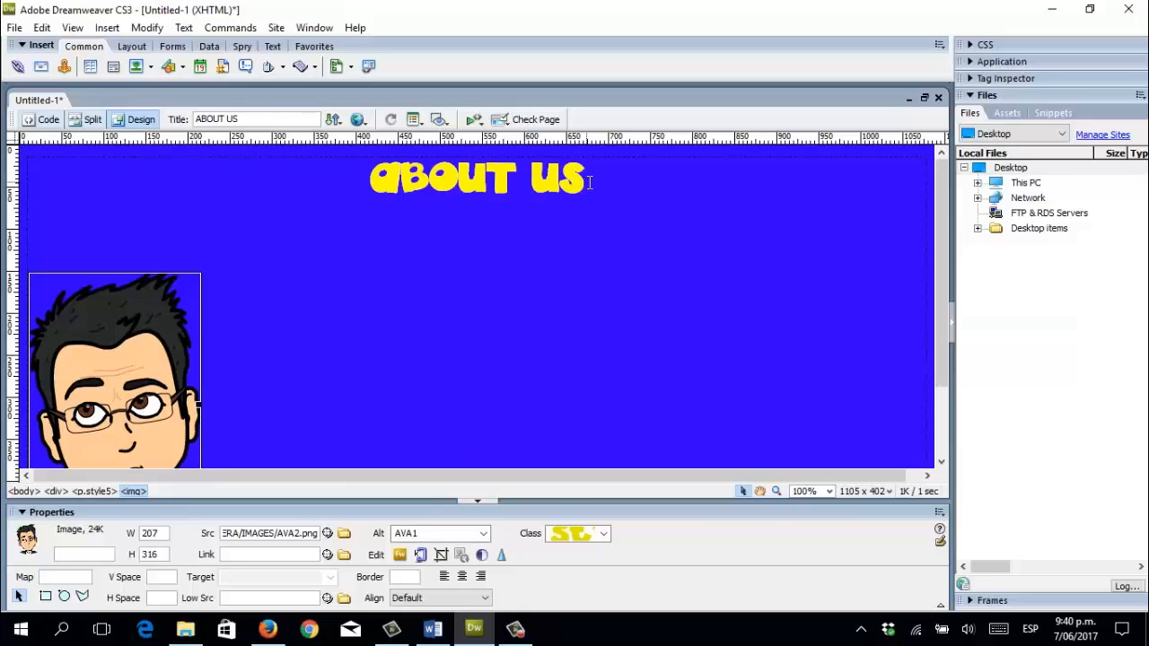
left_click_drag(590, 179, 367, 179)
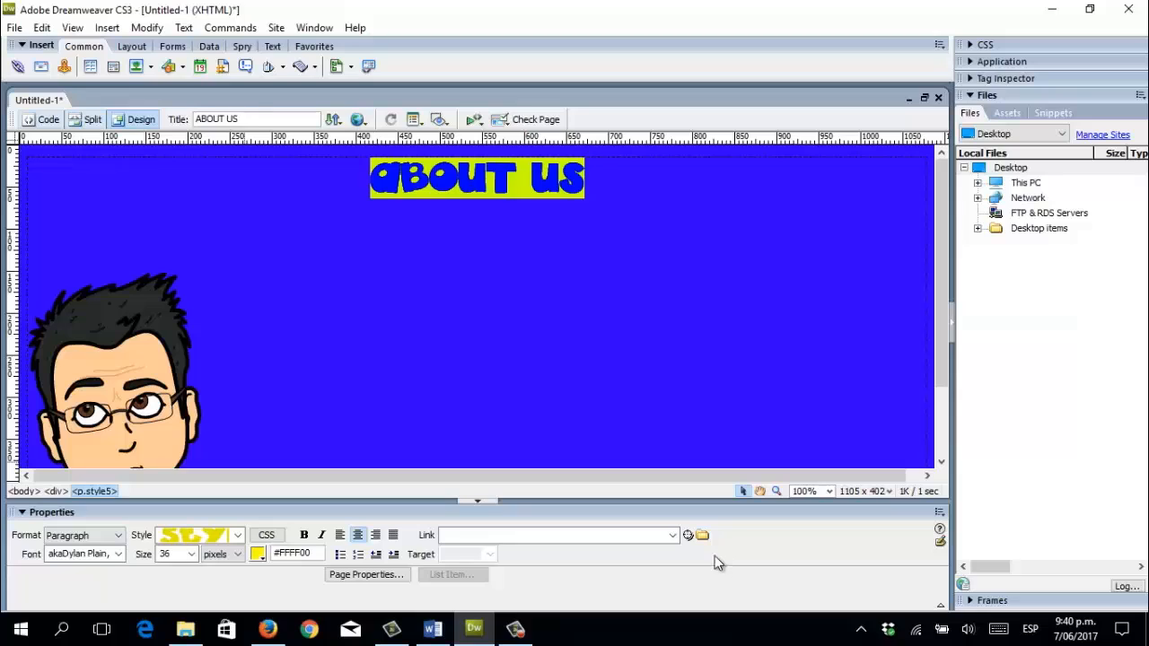
scroll(130, 327, "down", 1)
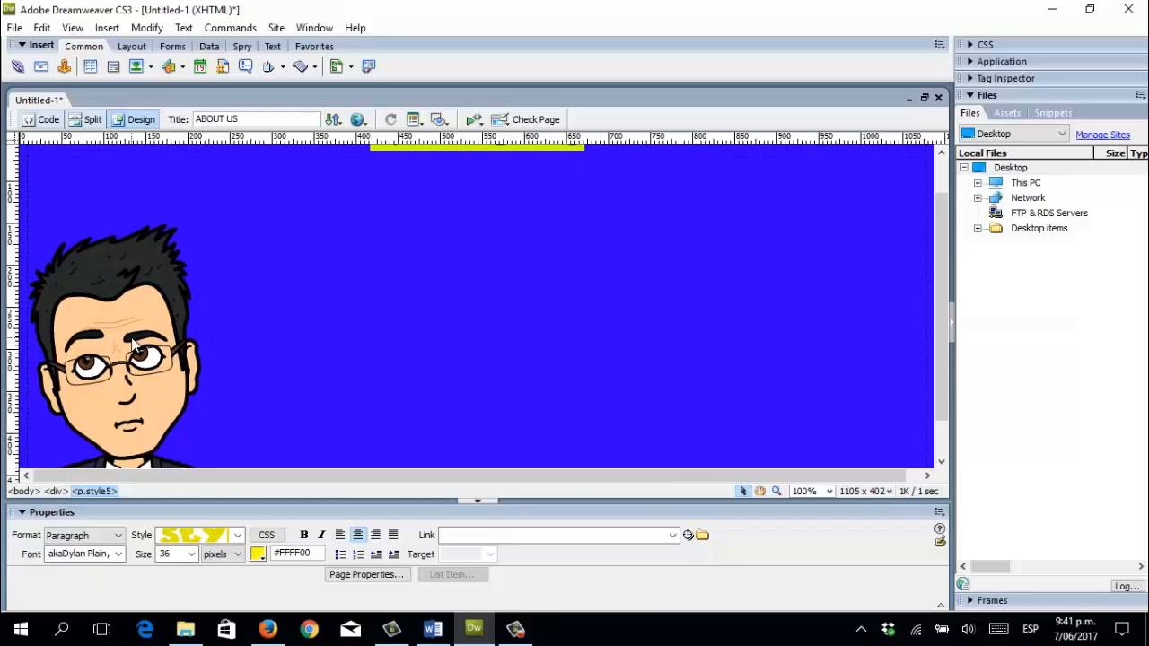
left_click(132, 343)
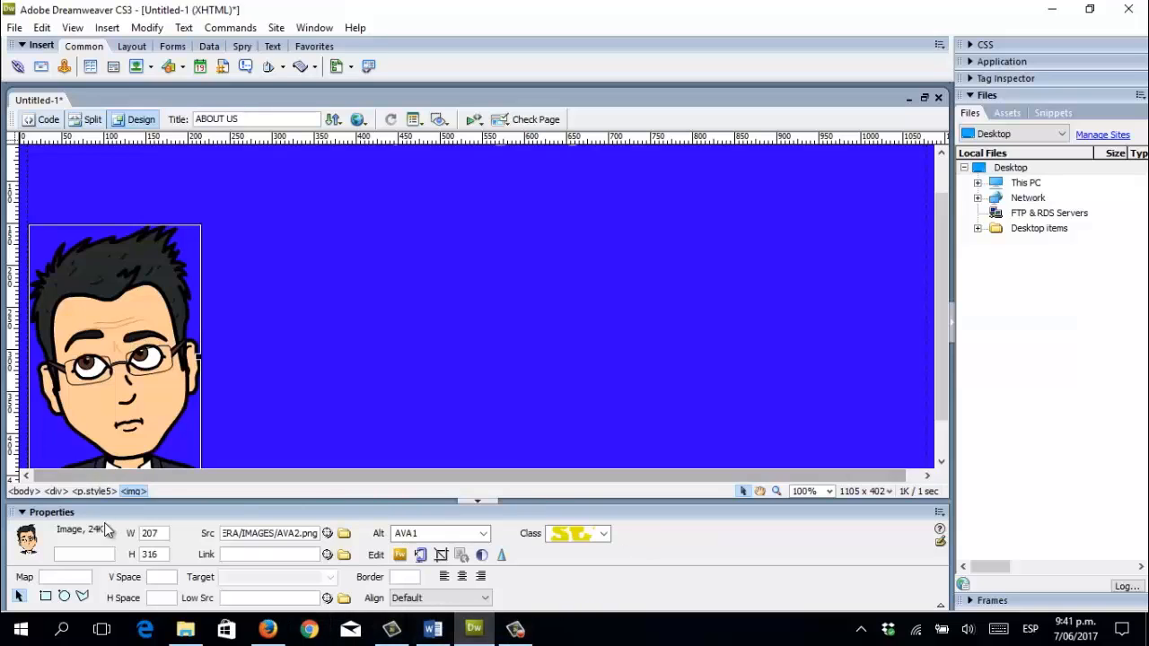
scroll(292, 451, "down", 1)
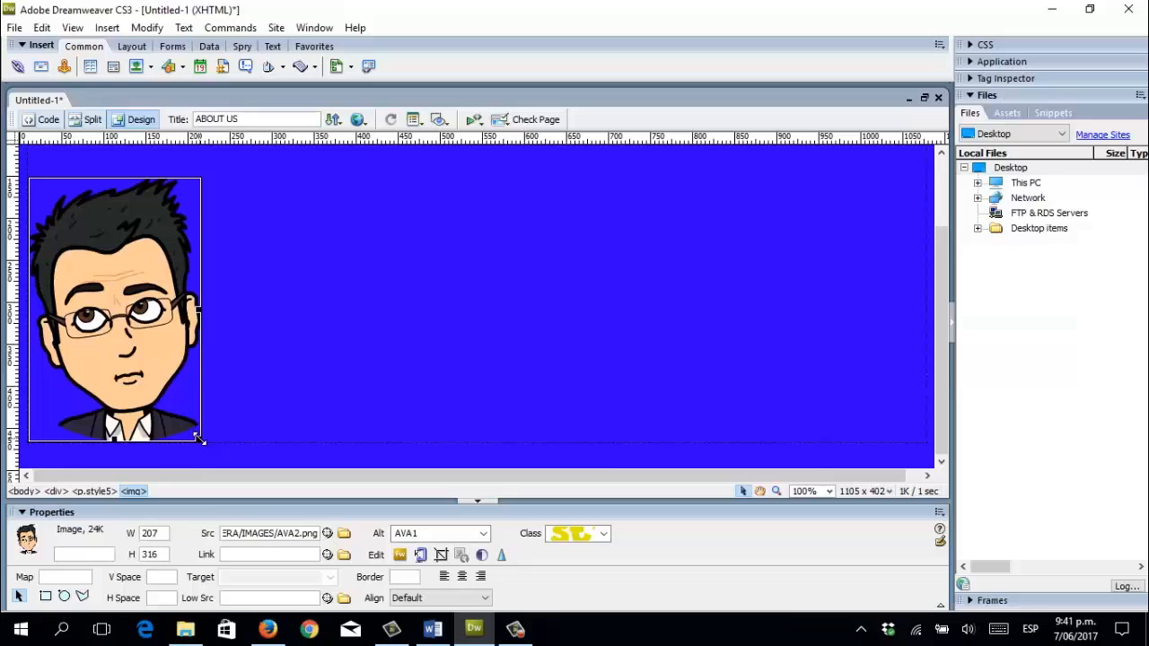
left_click_drag(199, 439, 222, 461)
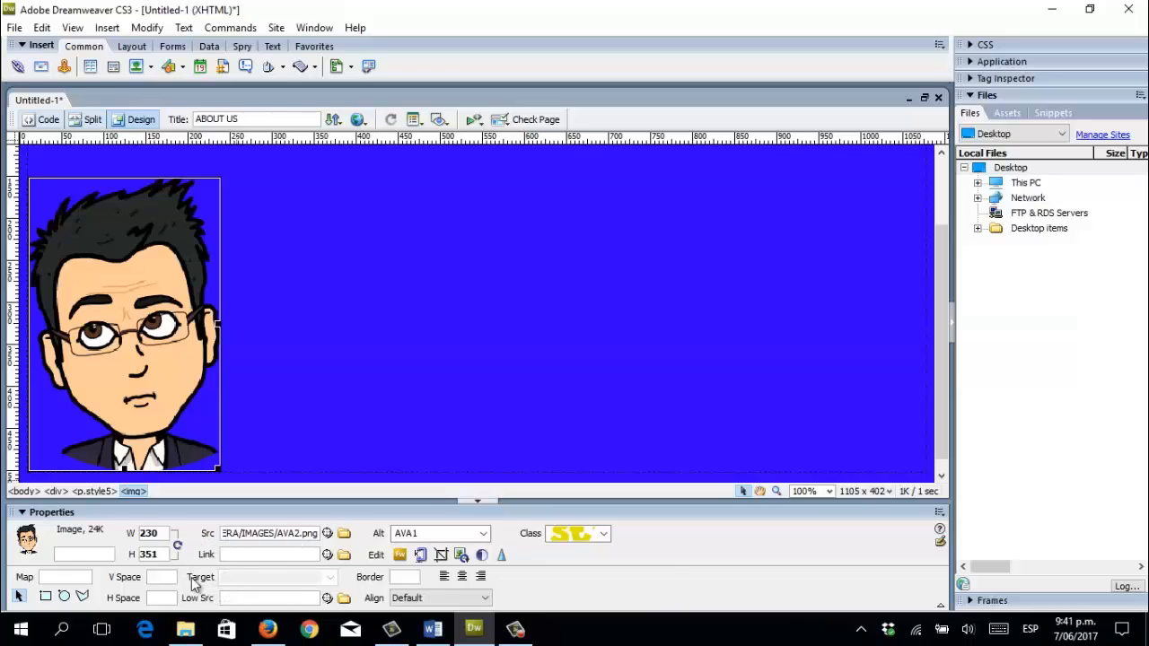
Try centre, right and left alignment, leaving the portrait left-aligned with the caret beside it.
left_click(462, 577)
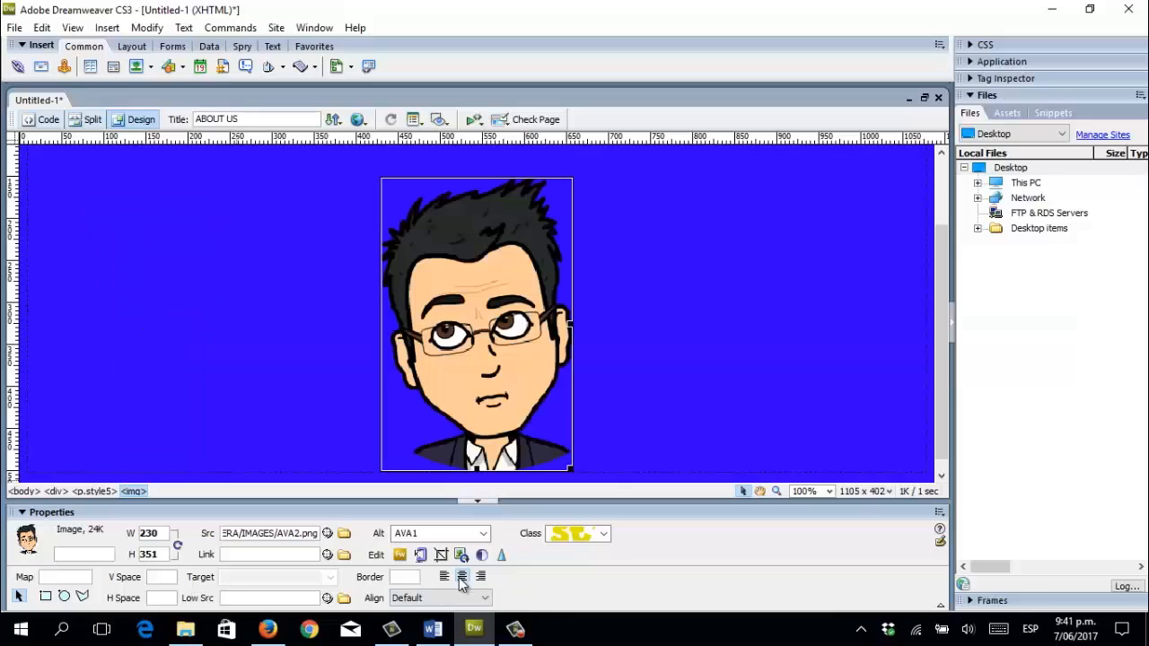
left_click(480, 577)
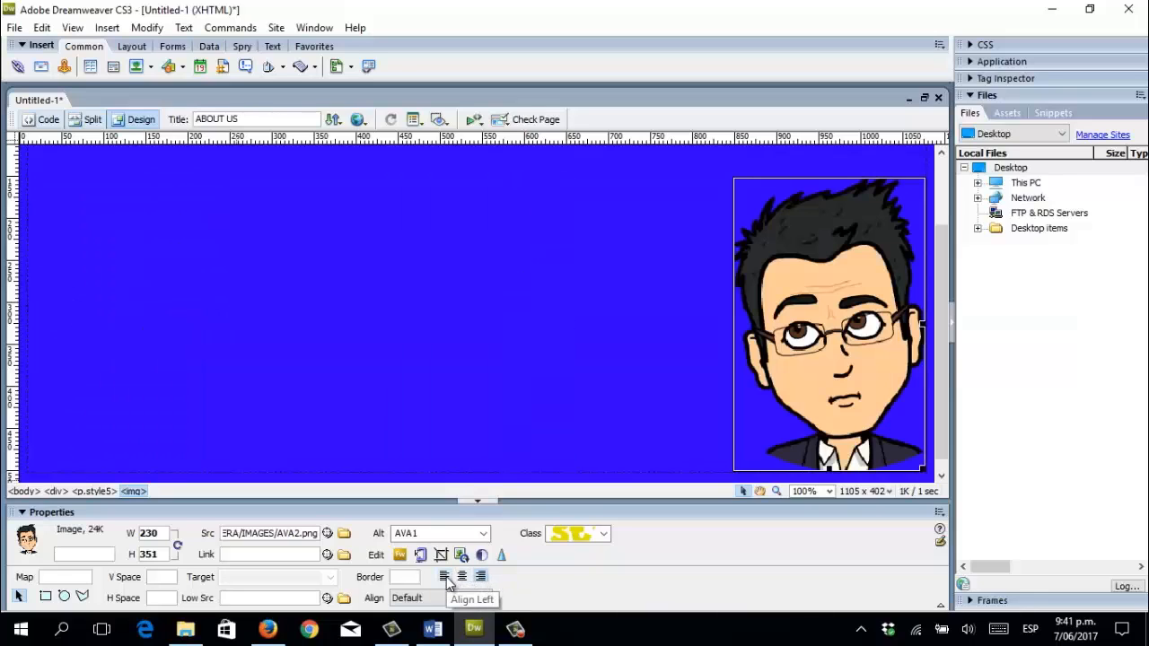
left_click(444, 577)
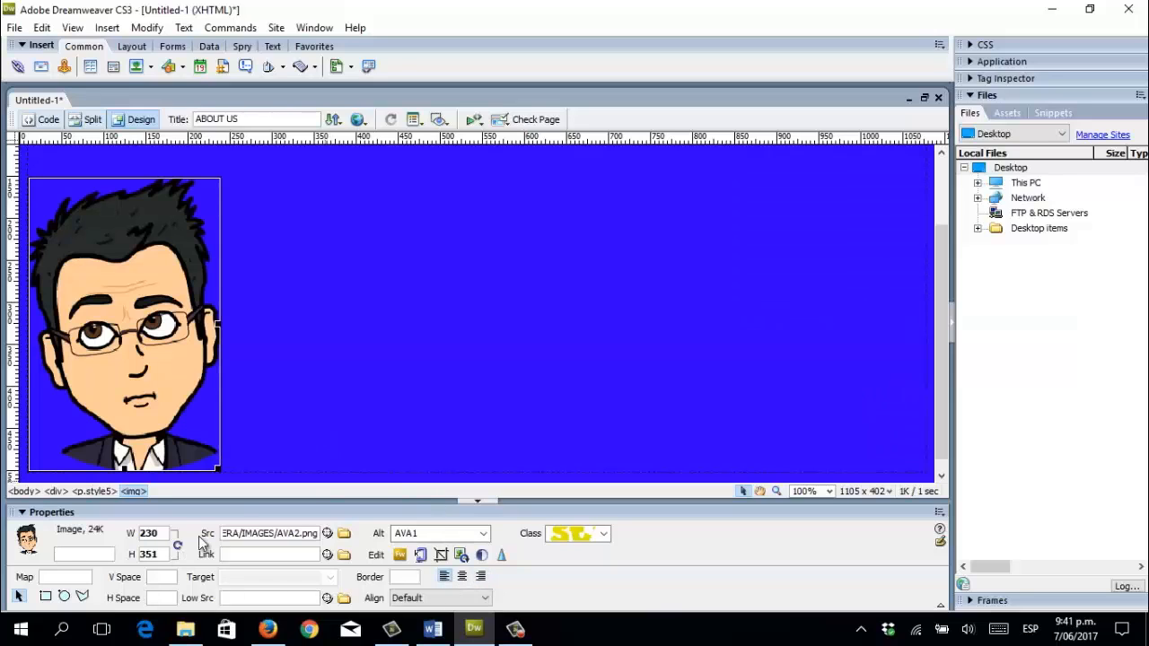
left_click(247, 429)
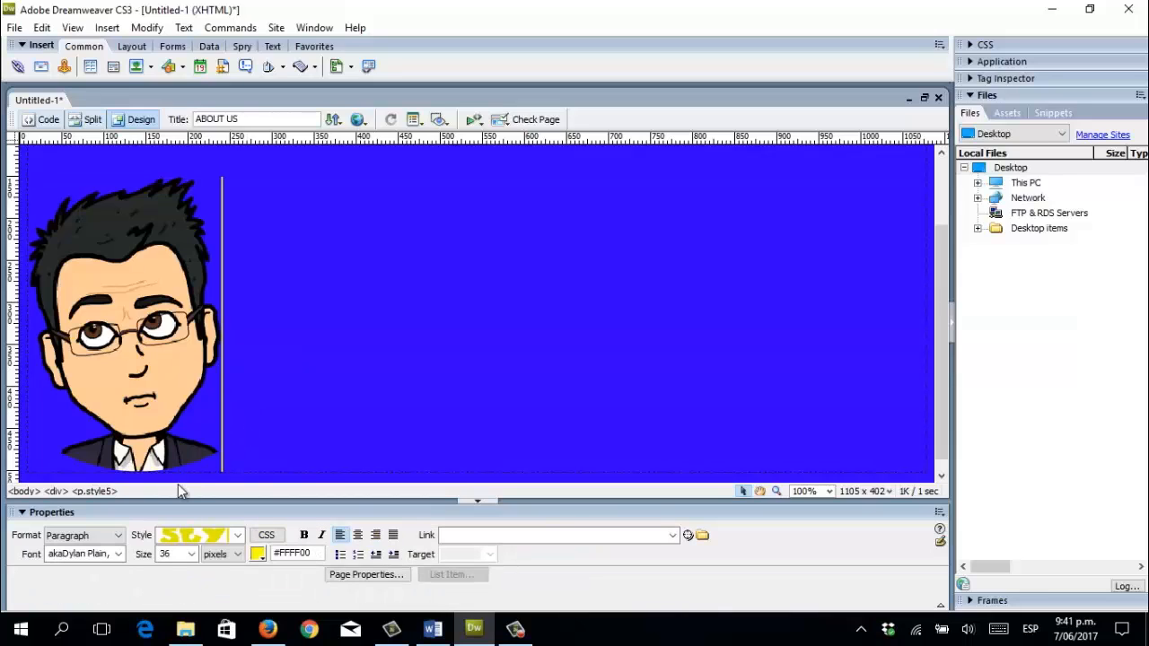
Set the text format to Arial, Helvetica, size 18, colour white #FFFFFF.
left_click(117, 555)
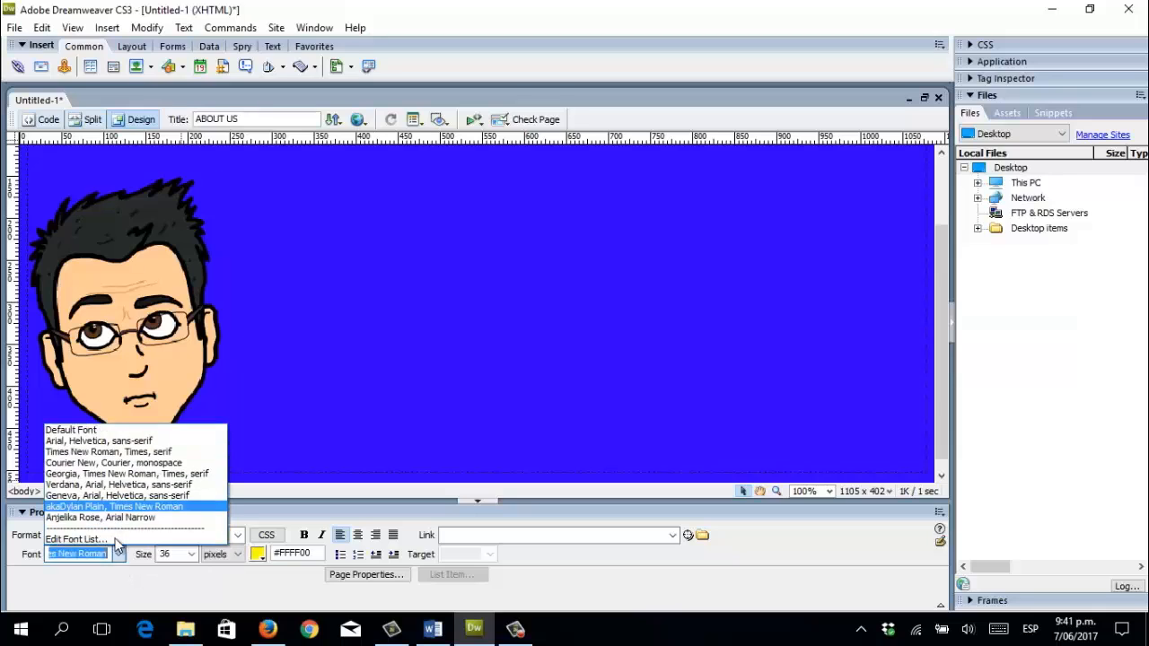
left_click(88, 440)
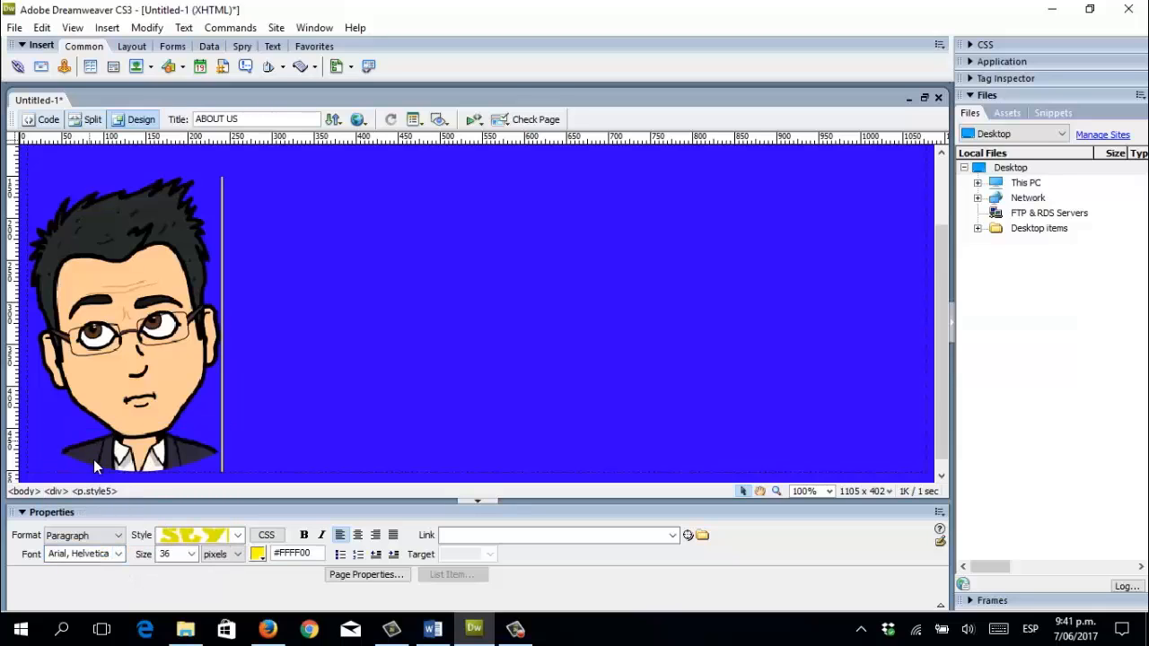
left_click(192, 553)
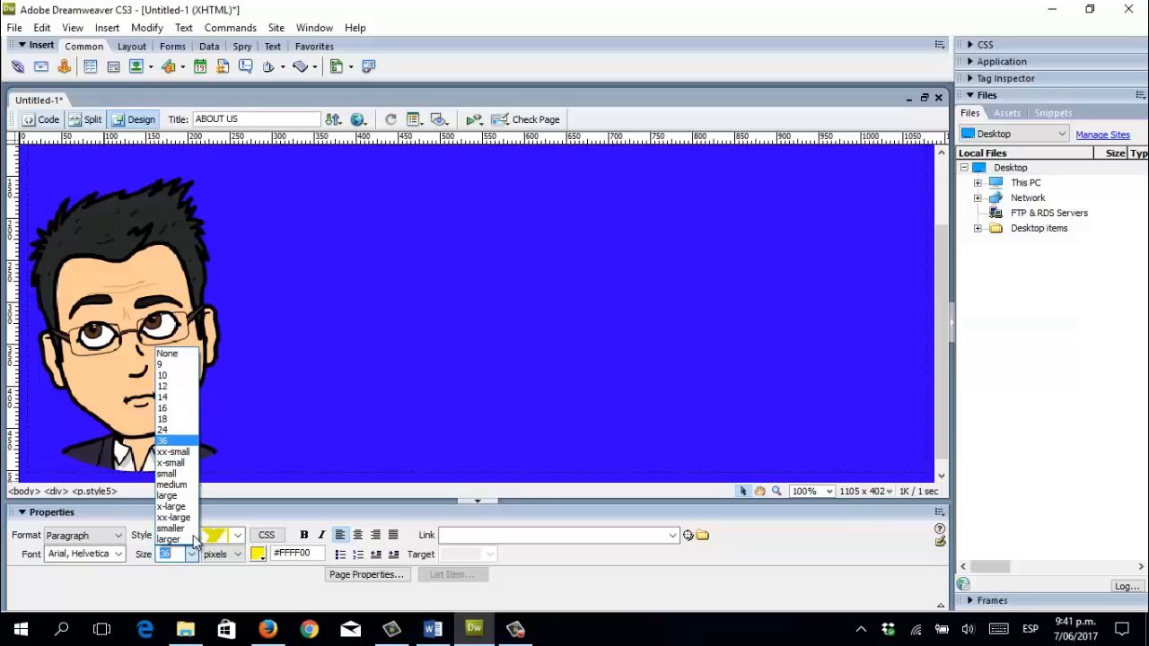
left_click(173, 418)
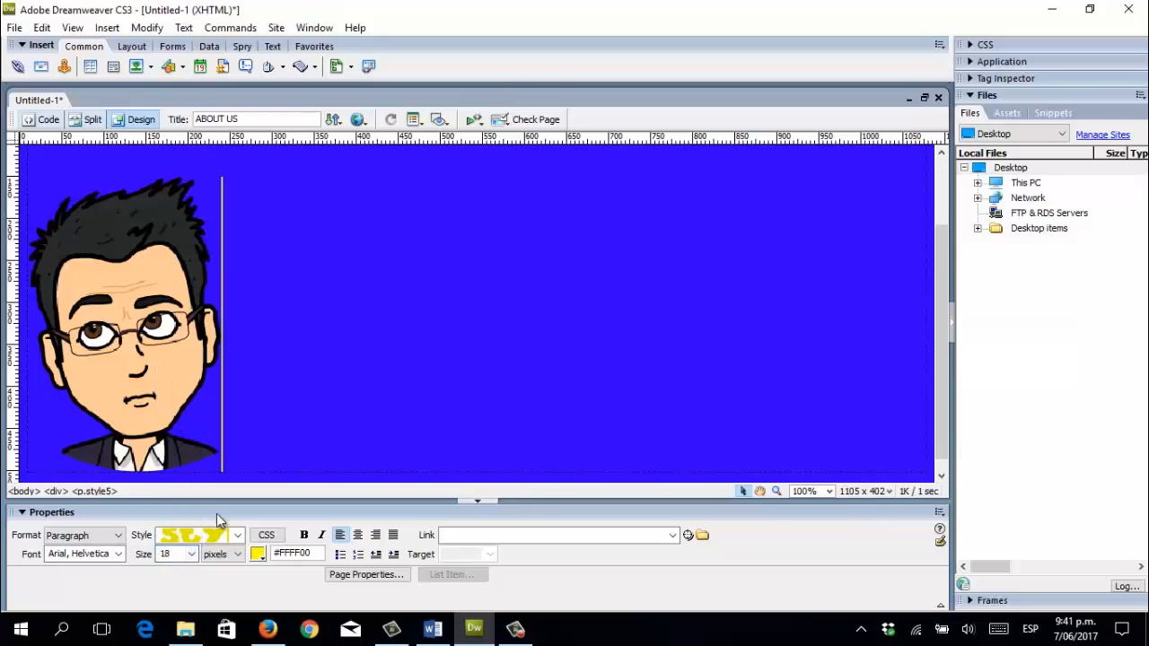
left_click(257, 554)
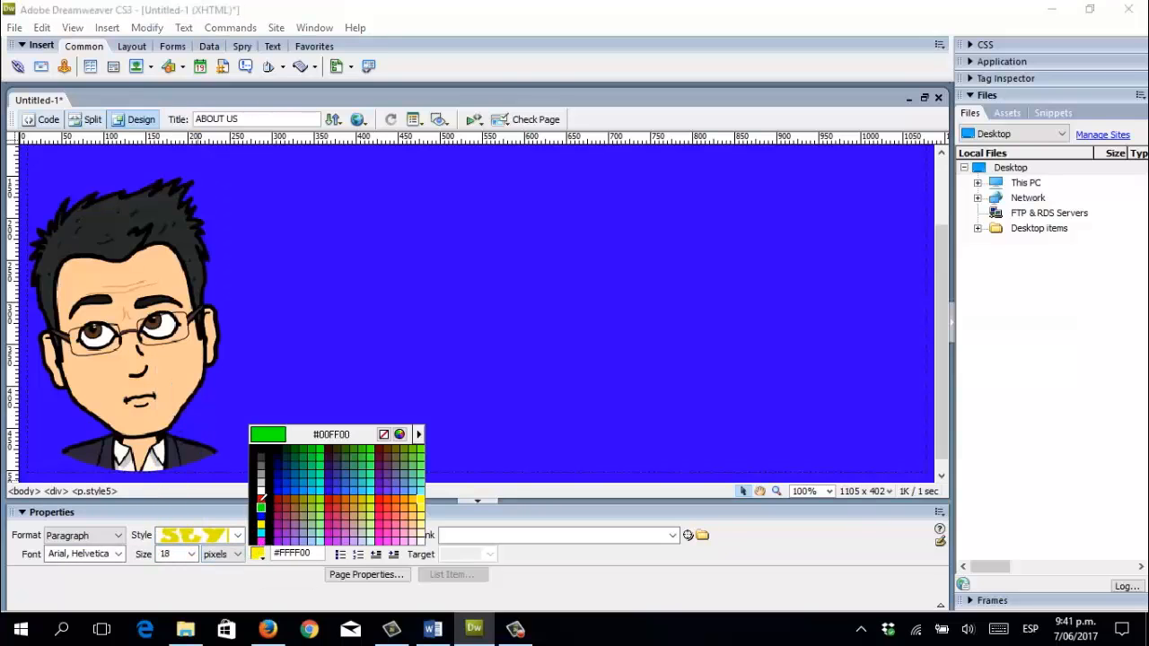
left_click(259, 492)
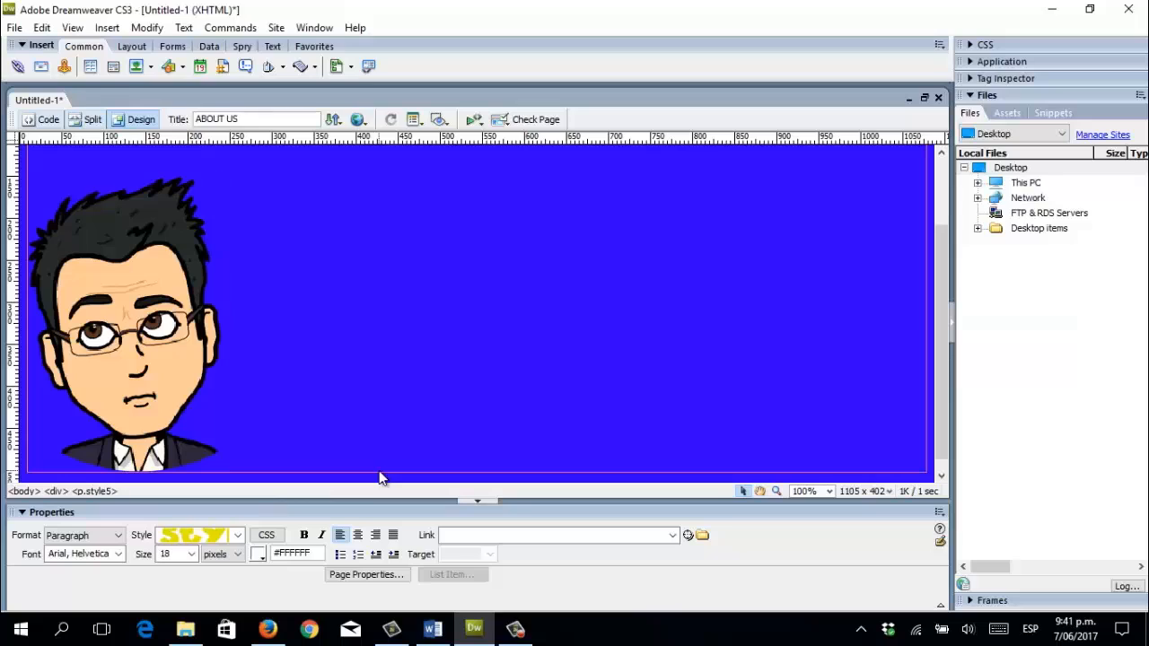
Type the introduction paragraph presenting the author as a 31-year-old technology-loving teacher.
type("M")
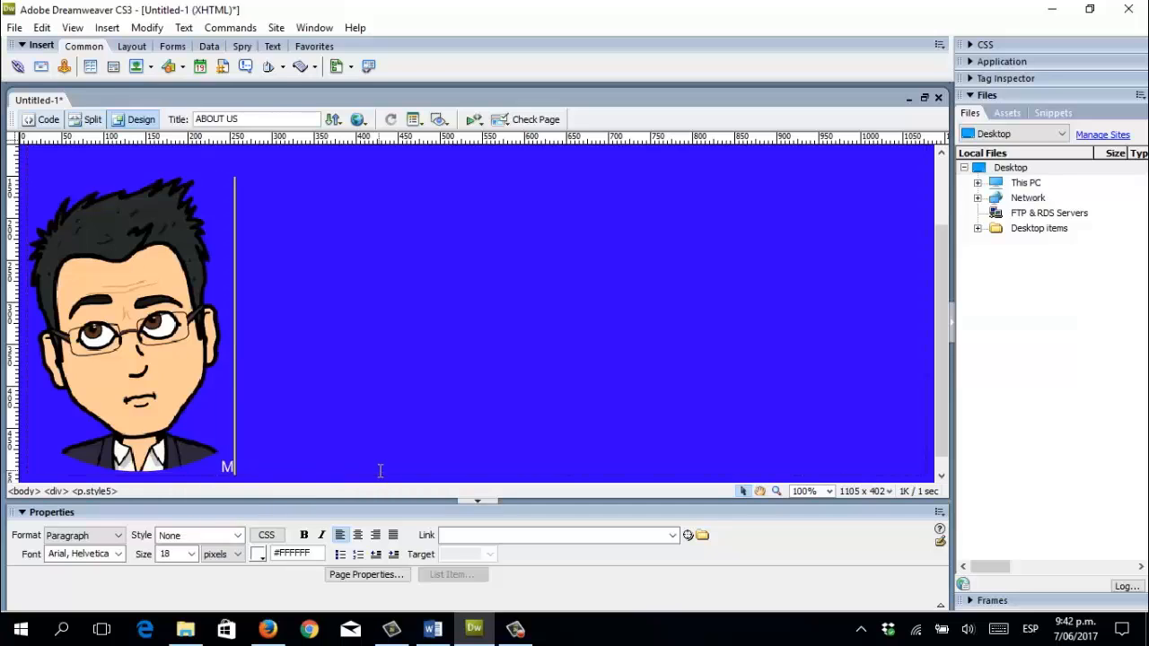
type("y")
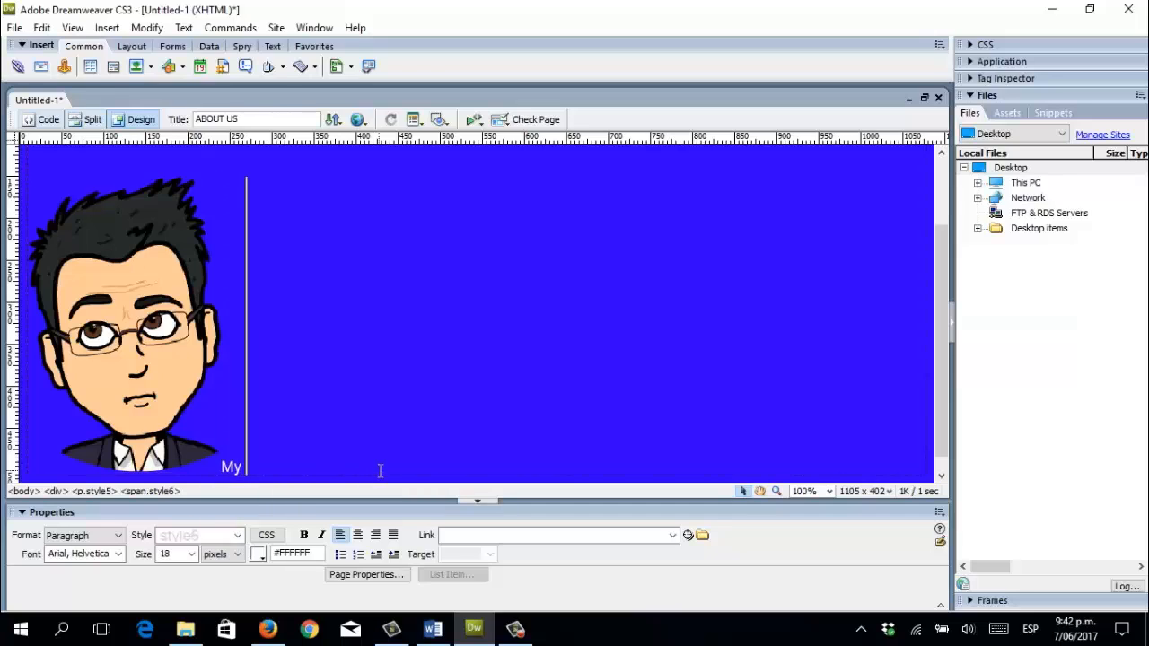
type(" name is ")
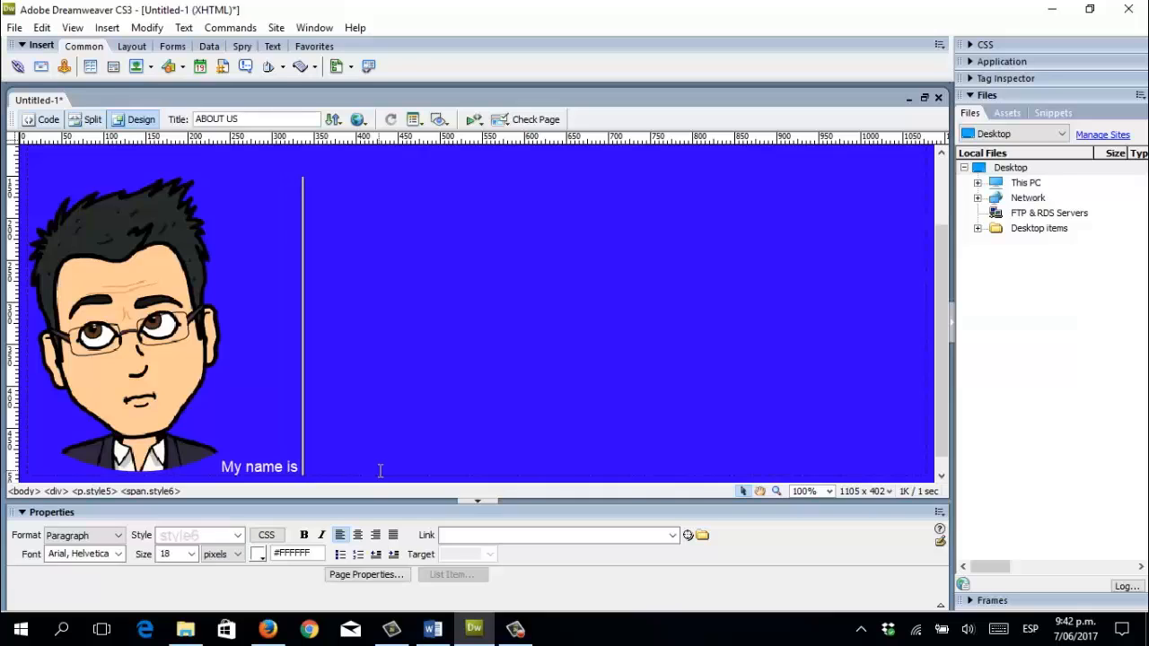
type("Sebastian E")
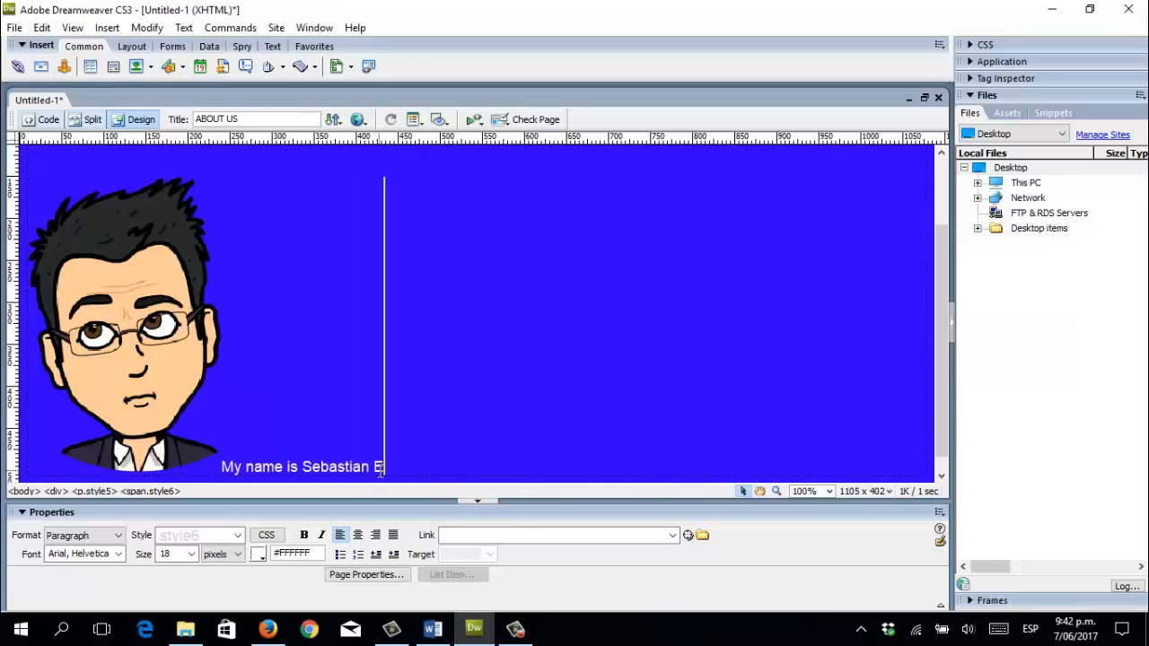
type("ugenio")
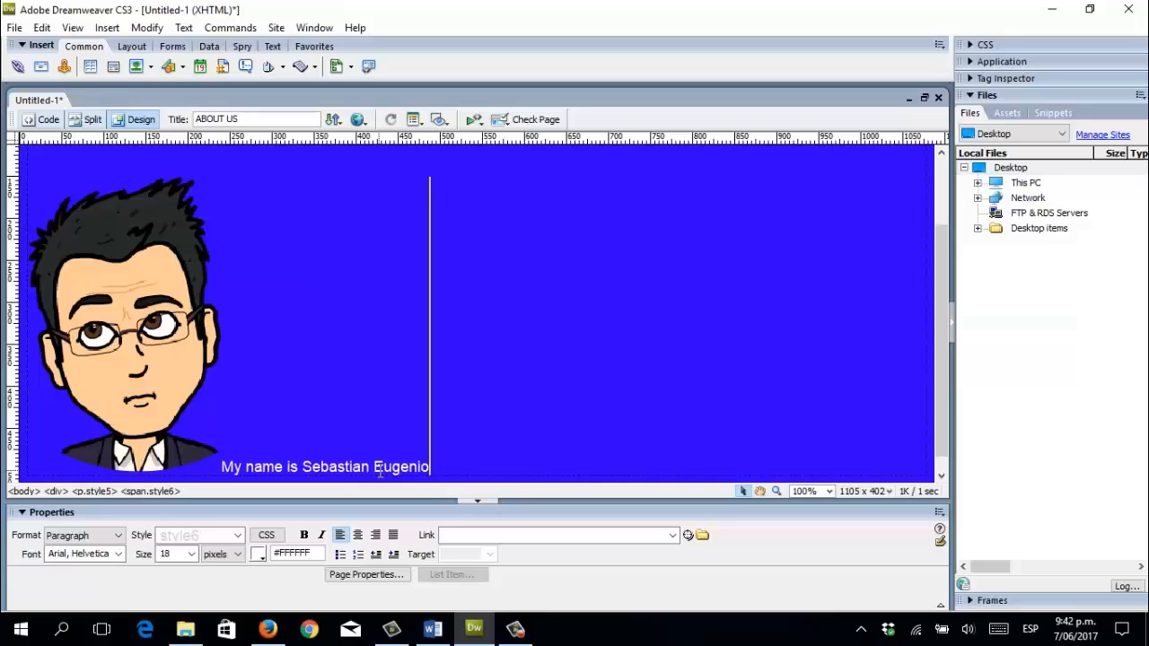
type(" José N")
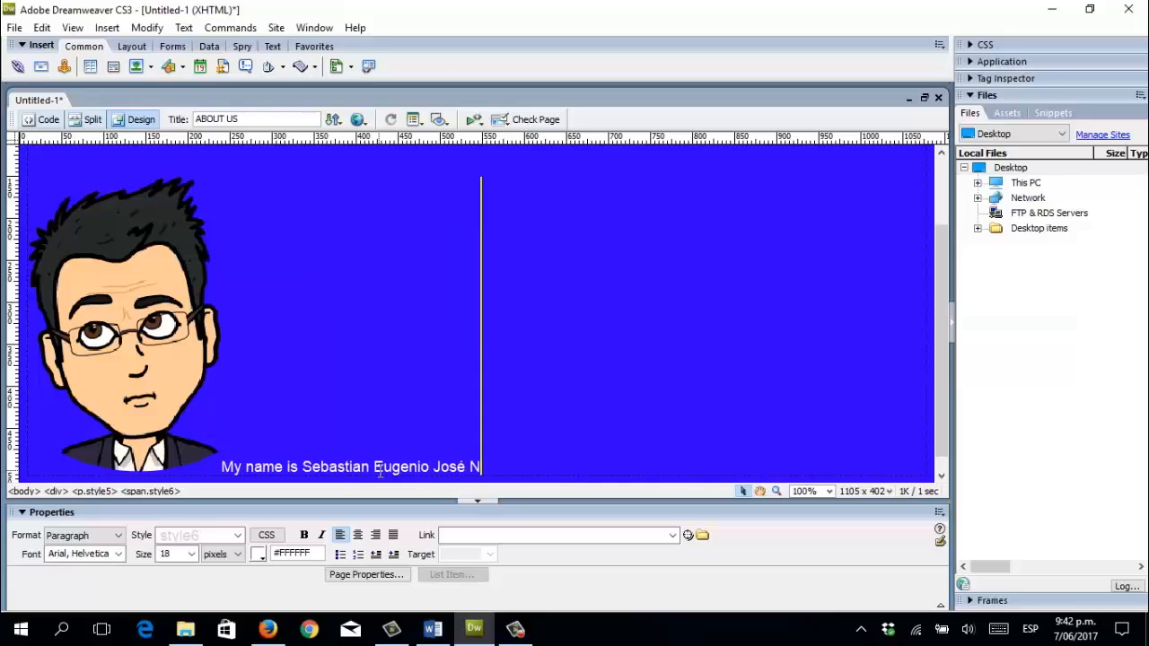
type("oguera Pove")
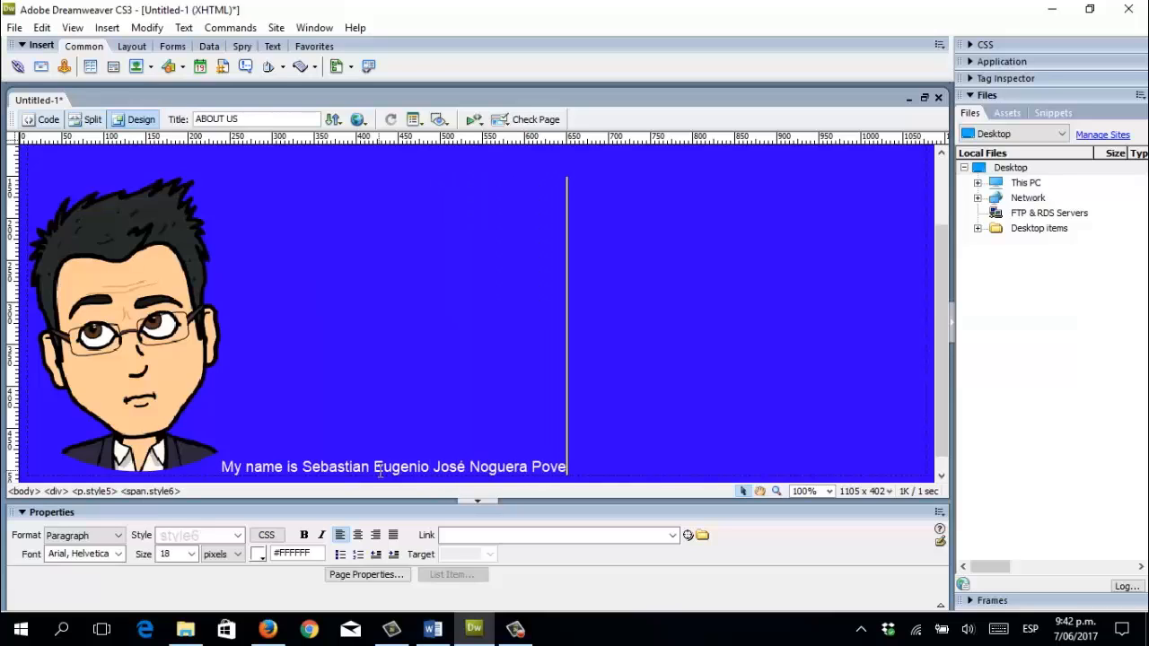
type("da...")
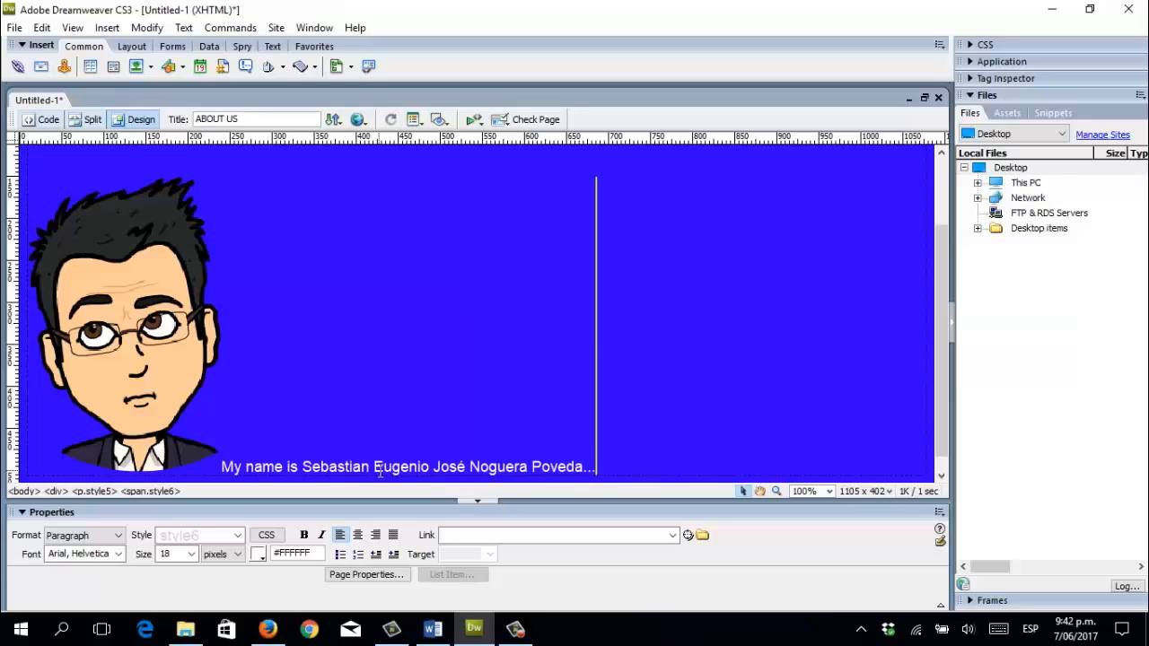
scroll(641, 412, "down", 1)
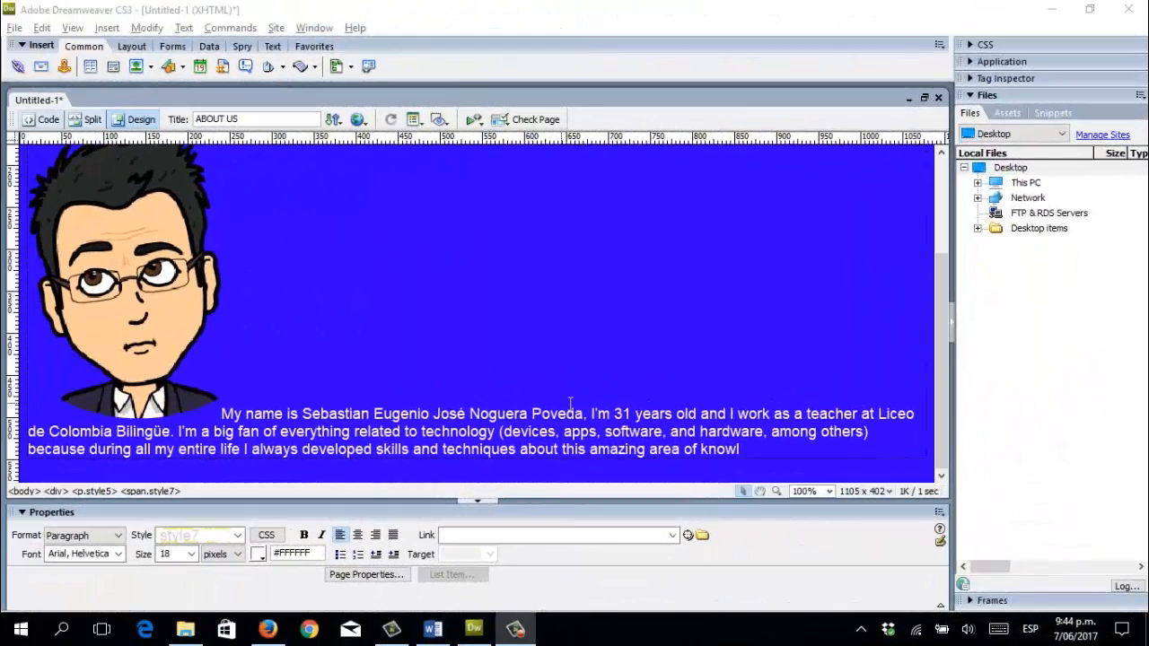
left_click(743, 449)
left_click(743, 449)
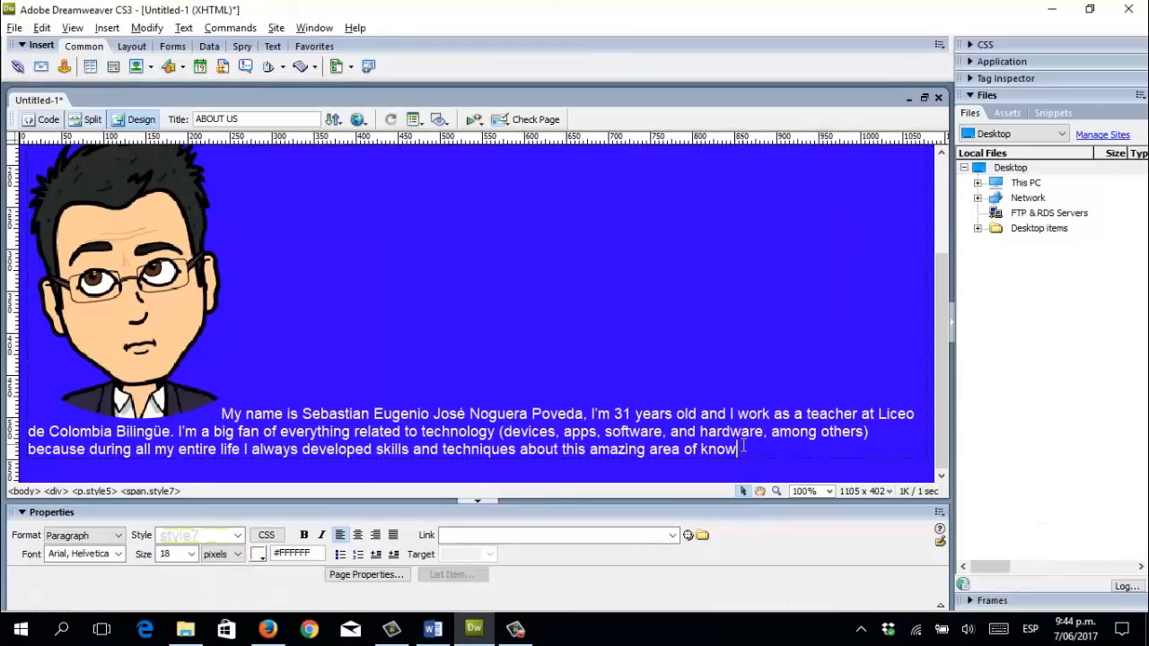
type("dge.")
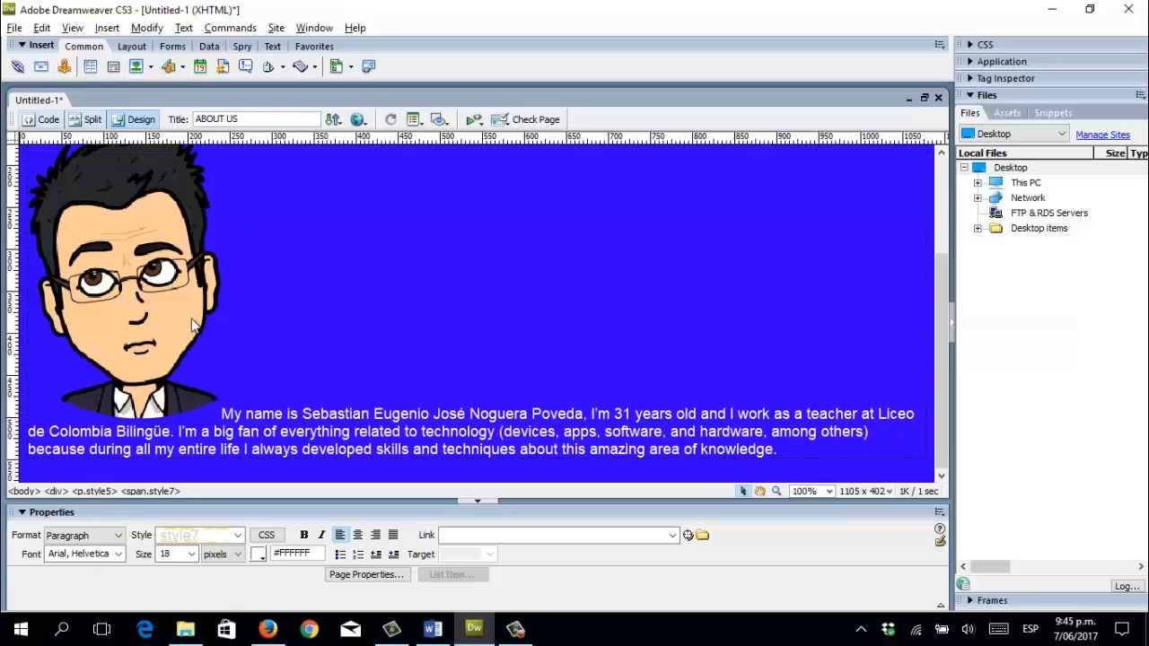
Set the first portrait's Align to Left so the text wraps beside it.
left_click(127, 292)
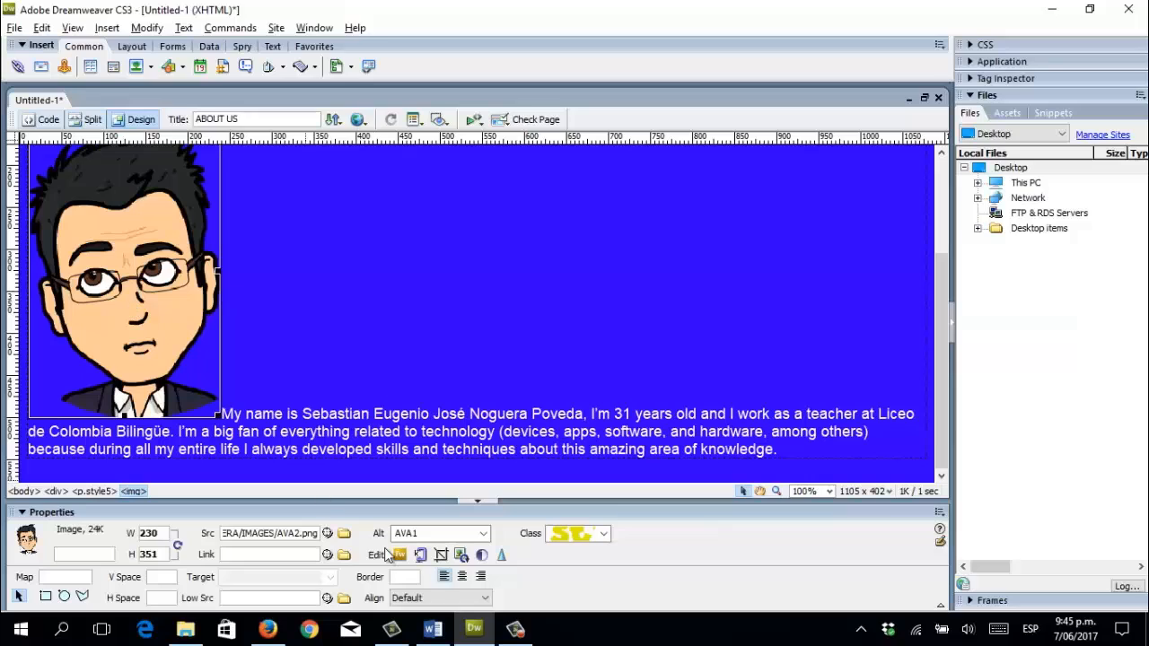
left_click(486, 602)
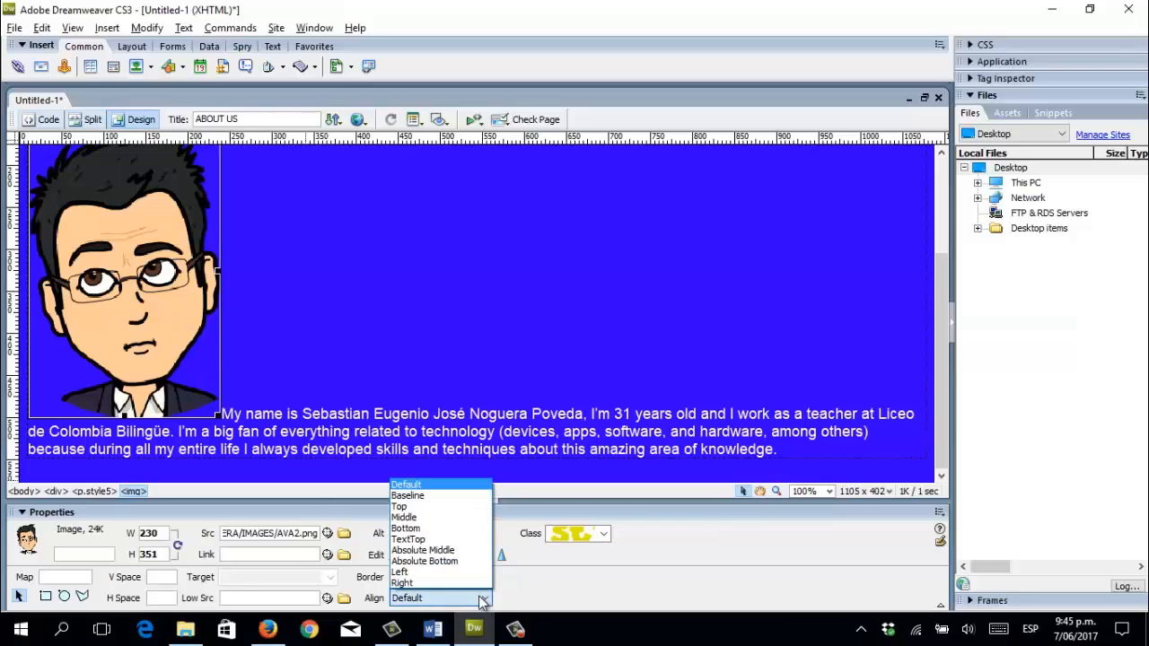
left_click(400, 571)
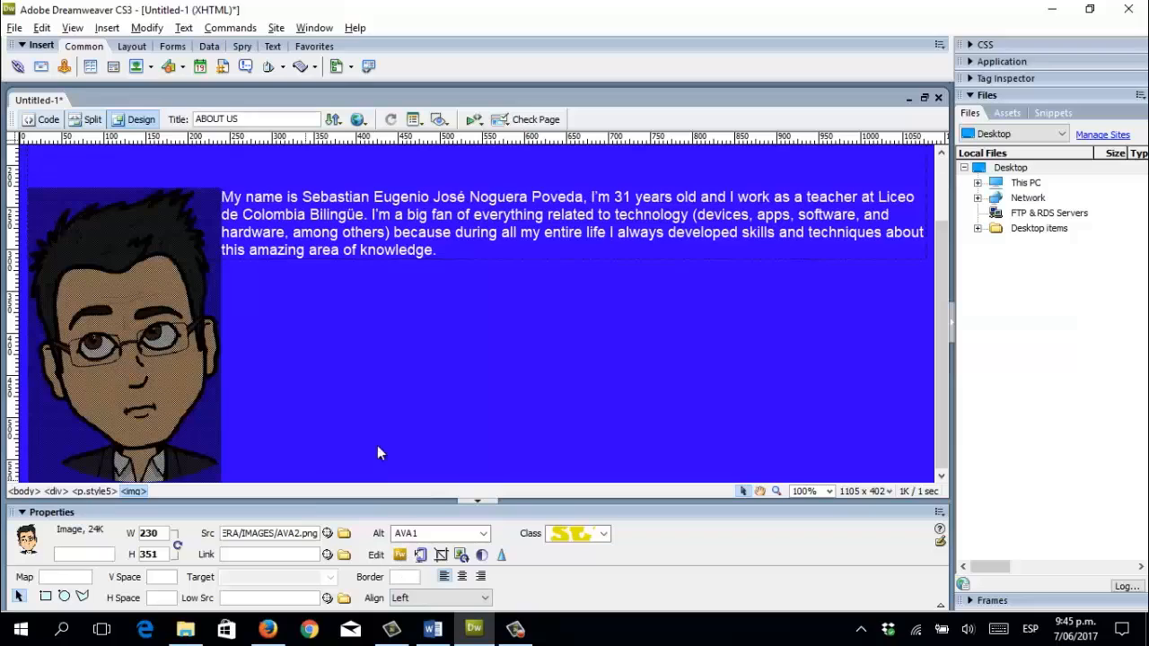
left_click(443, 383)
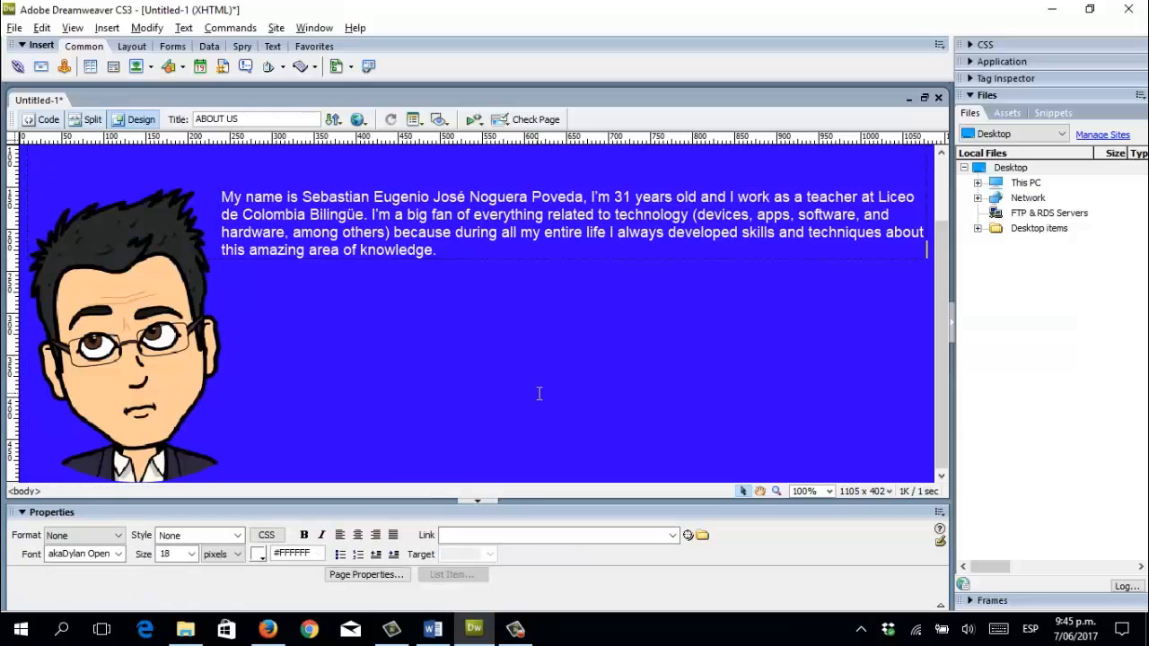
Enlarge the introduction paragraph to size 24 and add a new line after 'knowledge.'.
left_click(469, 256)
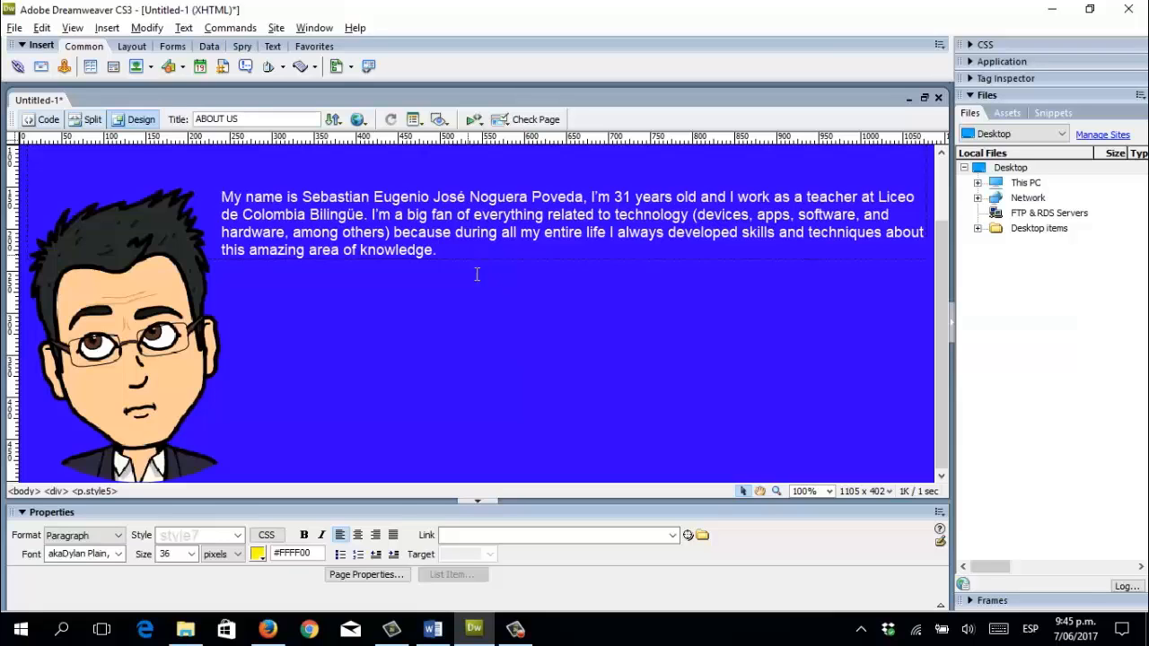
scroll(489, 294, "up", 2)
scroll(482, 299, "down", 1)
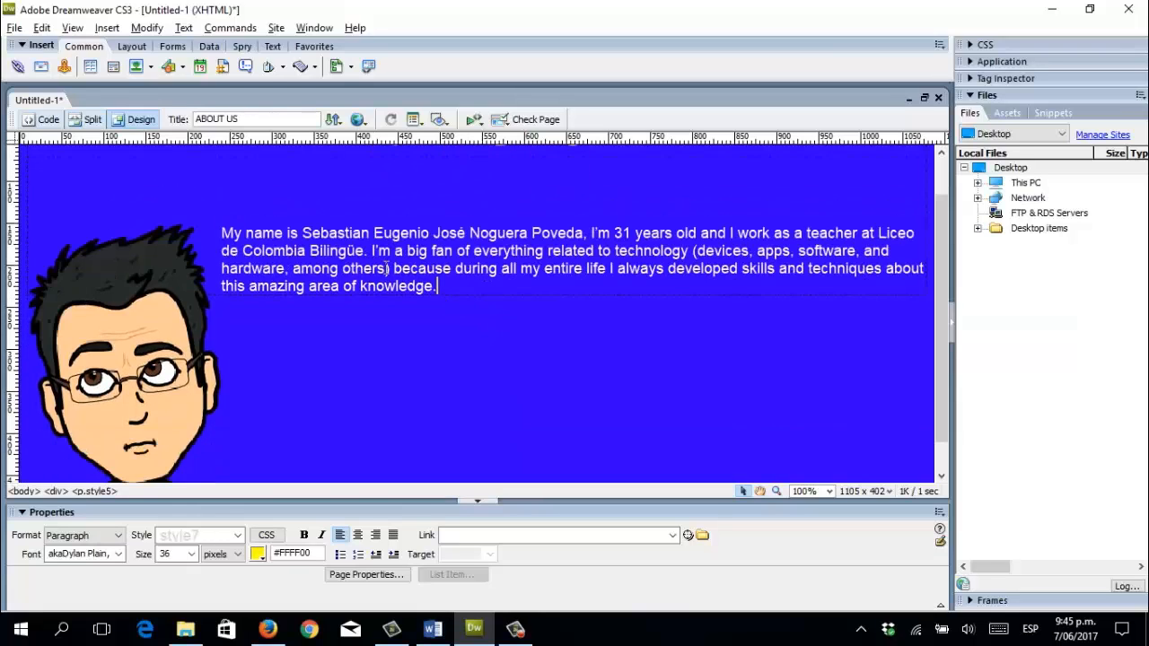
left_click_drag(227, 234, 487, 287)
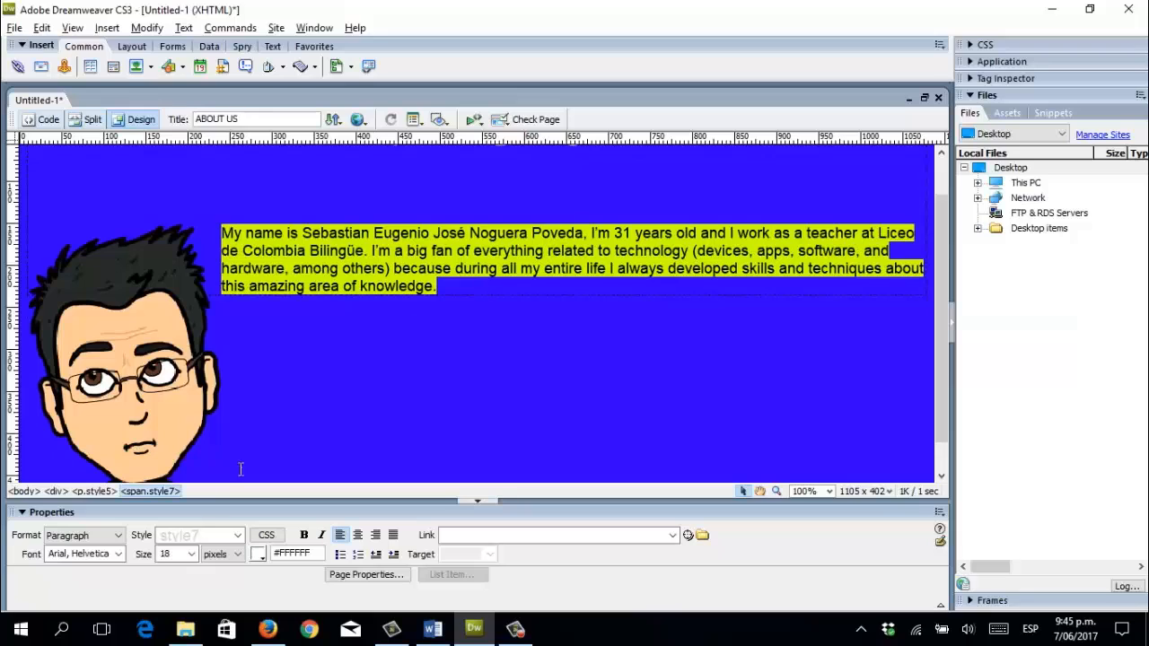
left_click(182, 556)
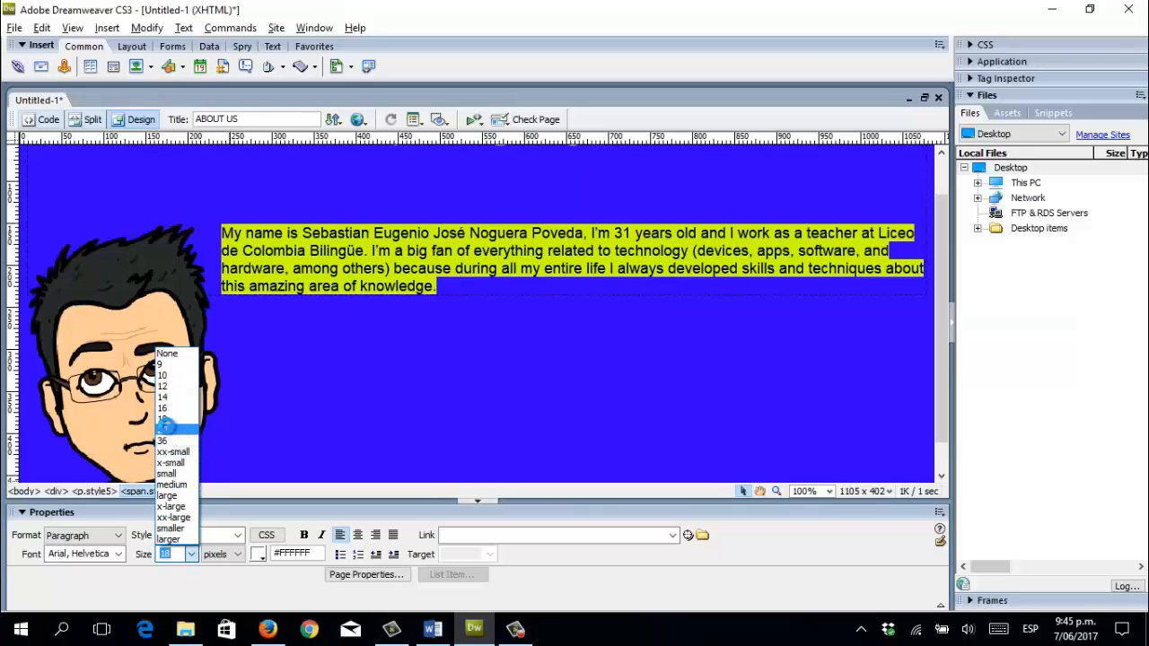
left_click(167, 426)
scroll(520, 398, "down", 1)
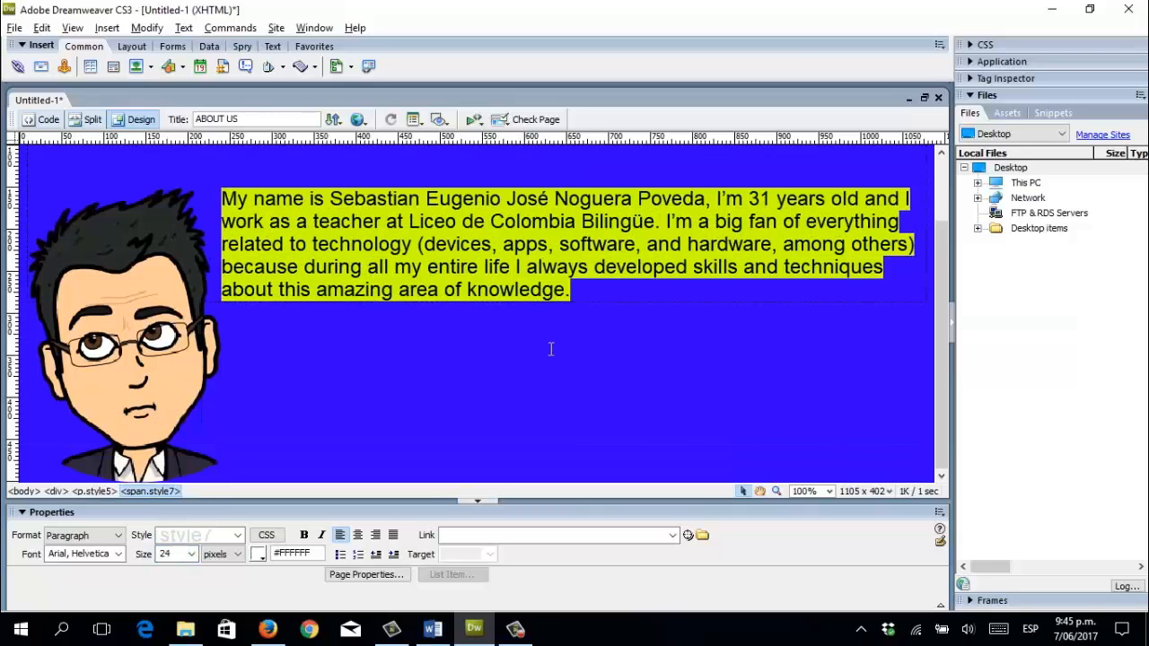
left_click(594, 292)
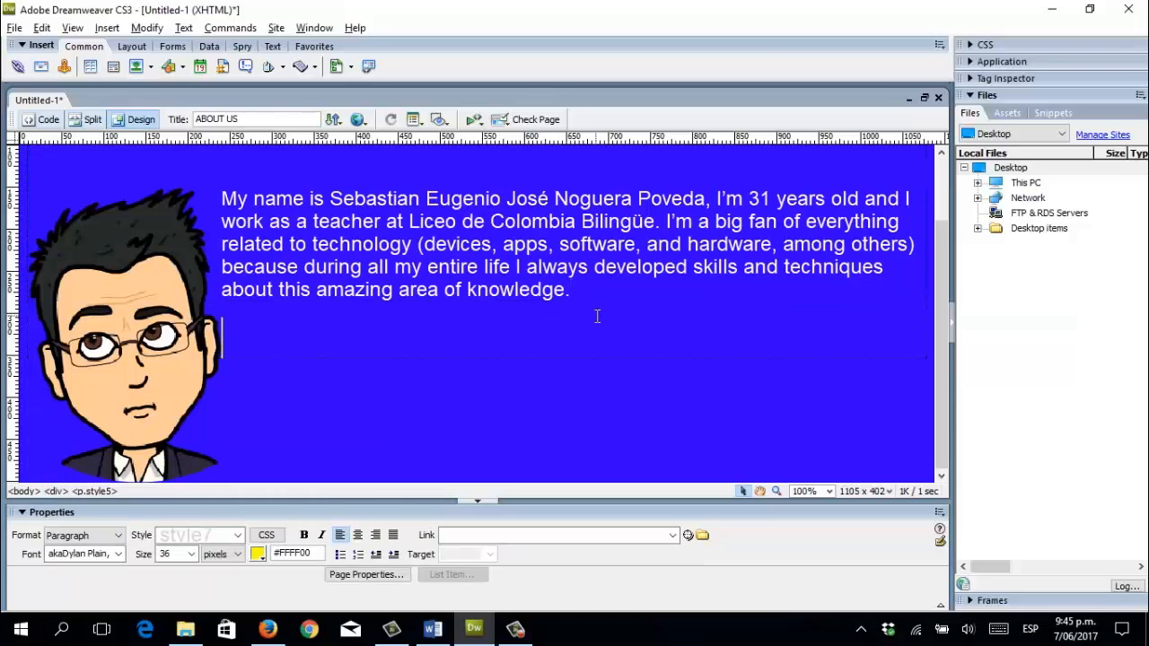
key("Return")
key("Return")
key("Return")
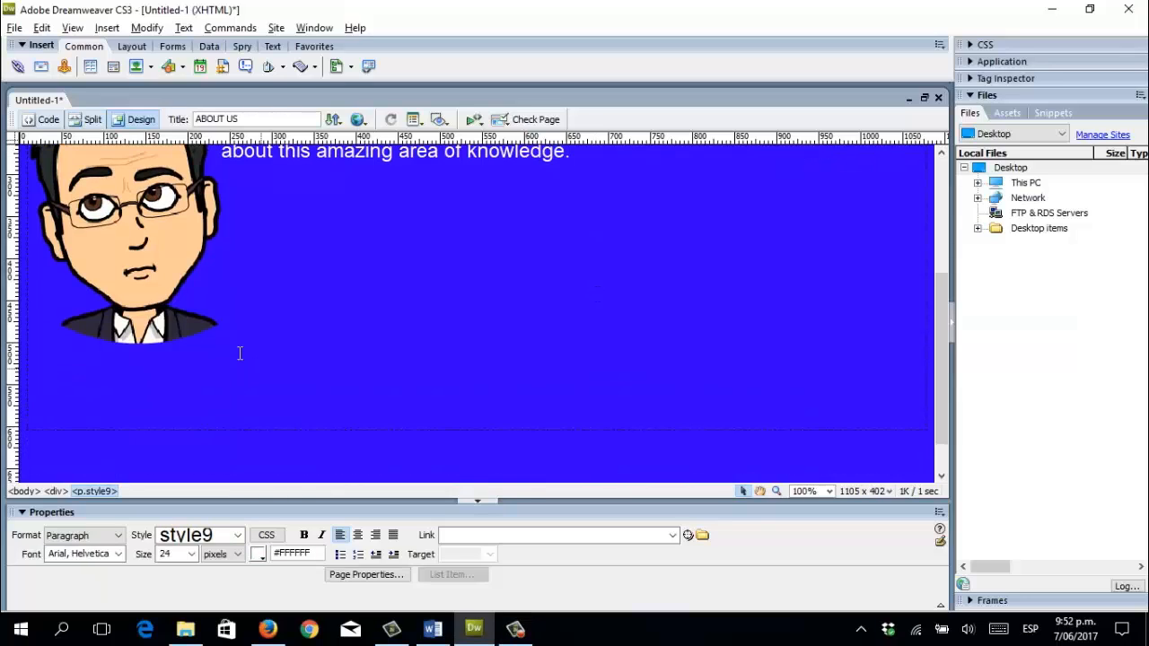
Insert AVA1.png (207 × 363) below the first paragraph, alt text AVA2.
left_click(134, 68)
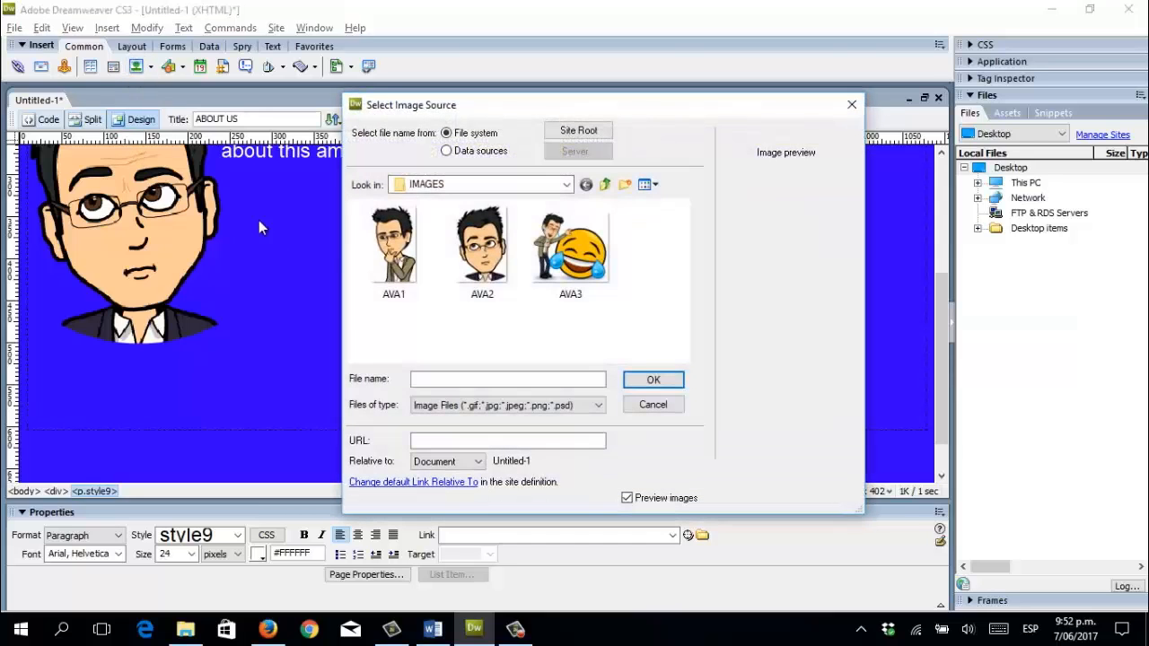
left_click(396, 278)
left_click(653, 379)
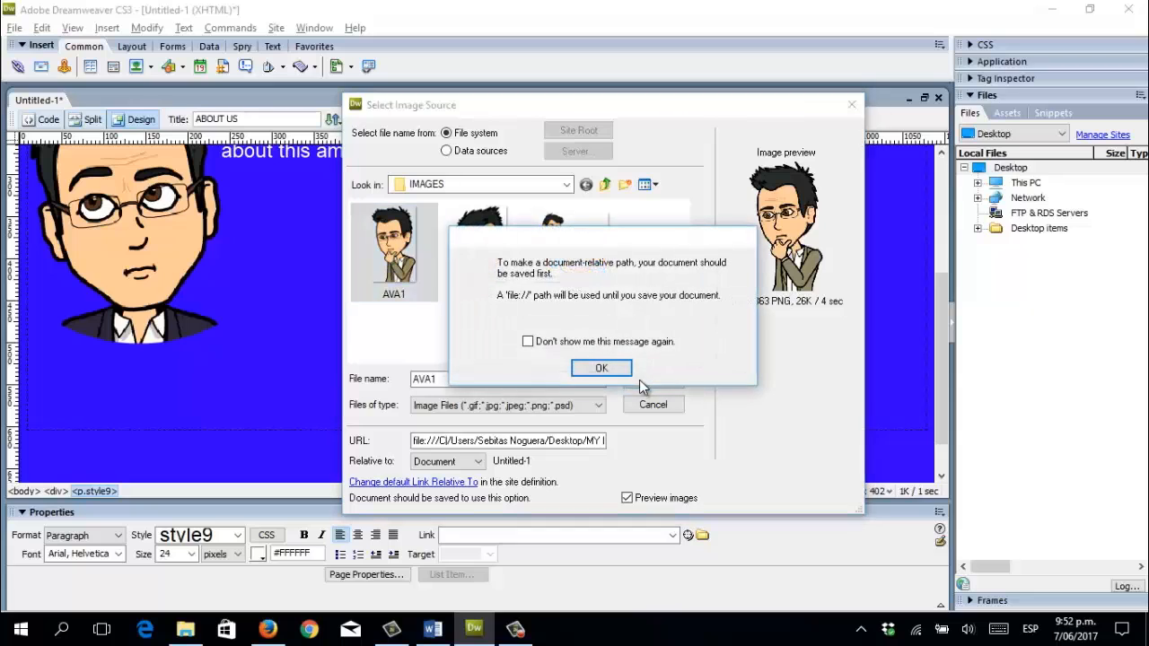
left_click(607, 368)
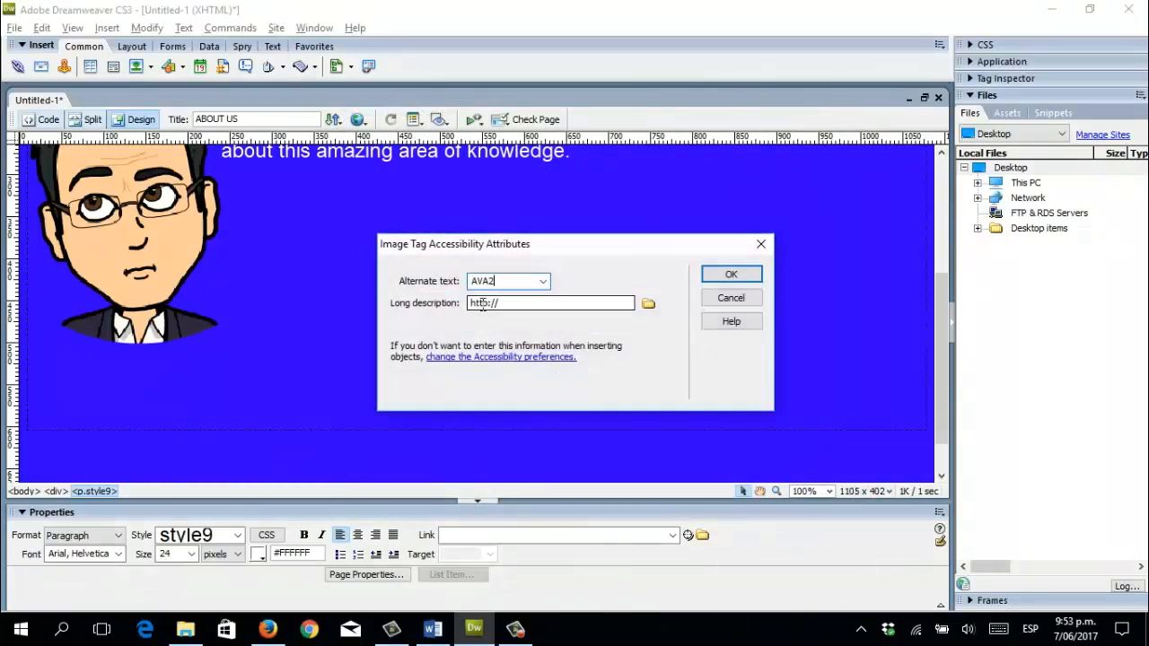
left_click(729, 274)
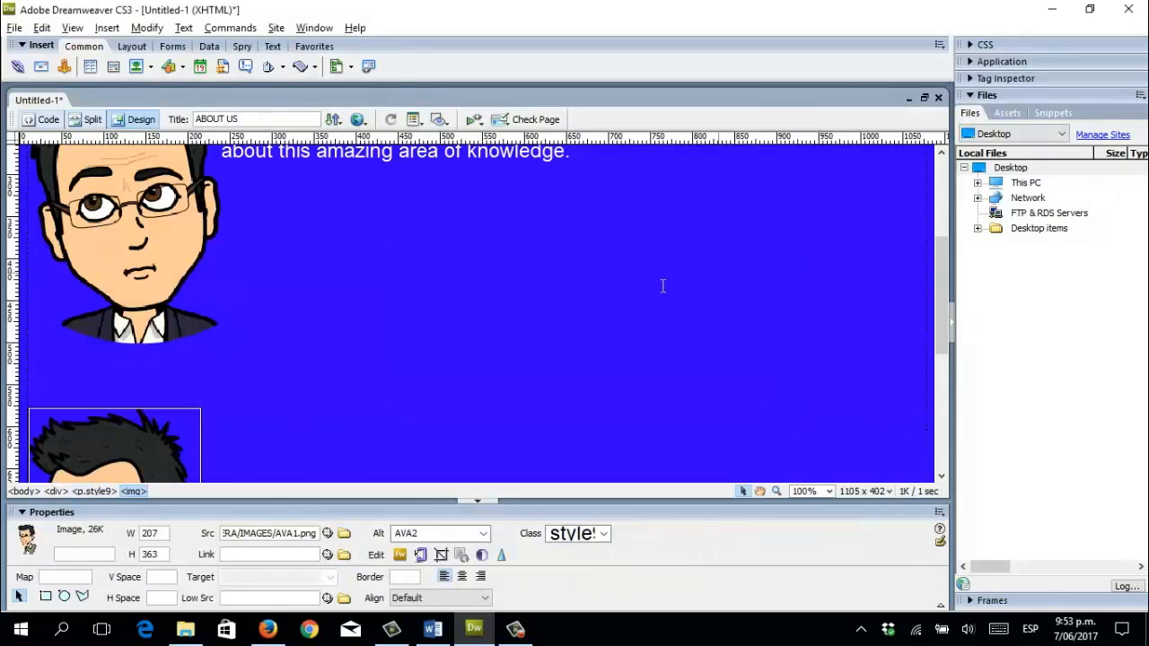
scroll(391, 368, "down", 5)
scroll(377, 366, "up", 4)
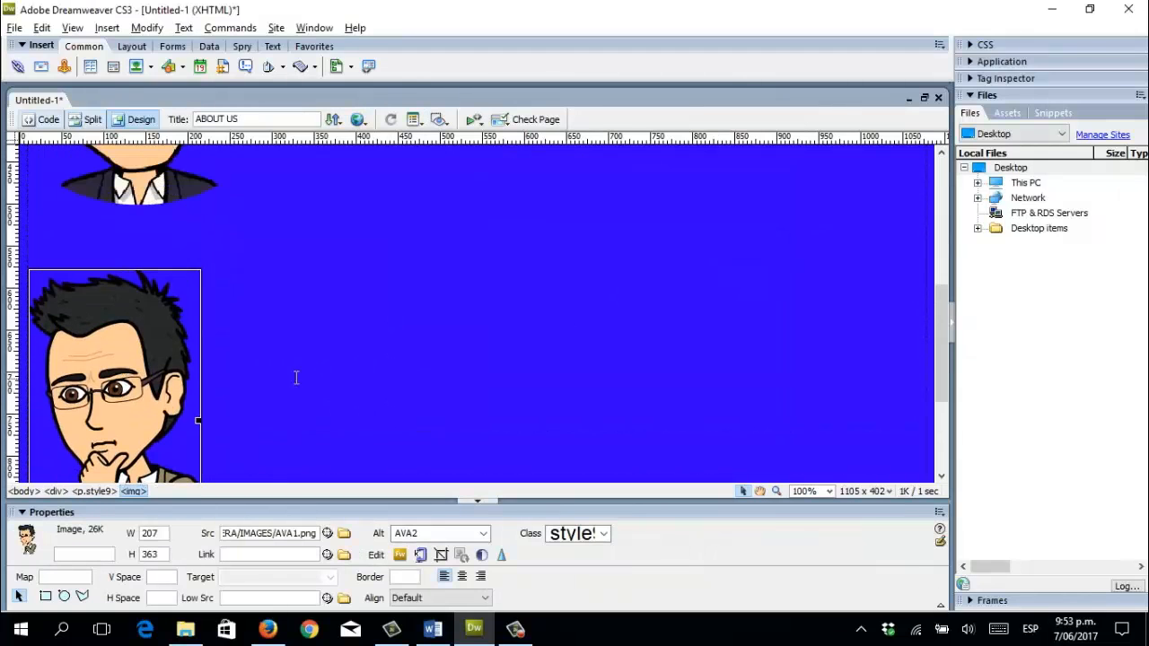
scroll(261, 357, "down", 5)
left_click(244, 343)
scroll(265, 350, "up", 4)
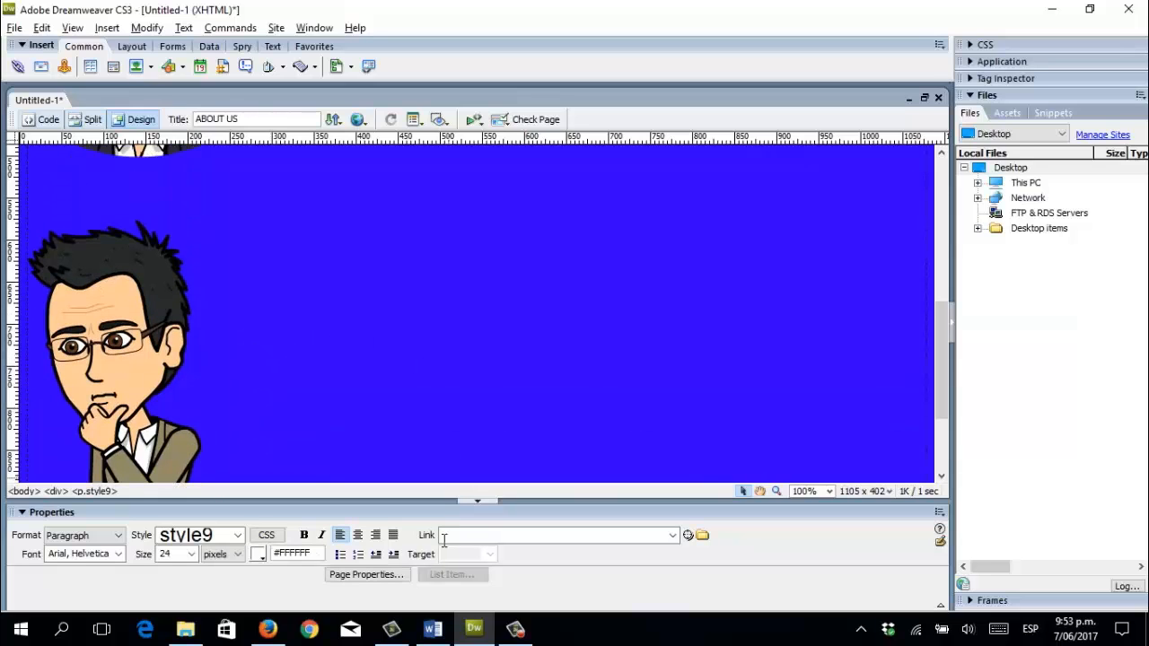
Select the 'I consider myself…' paragraph in the Word draft and return to Dreamweaver.
left_click(432, 628)
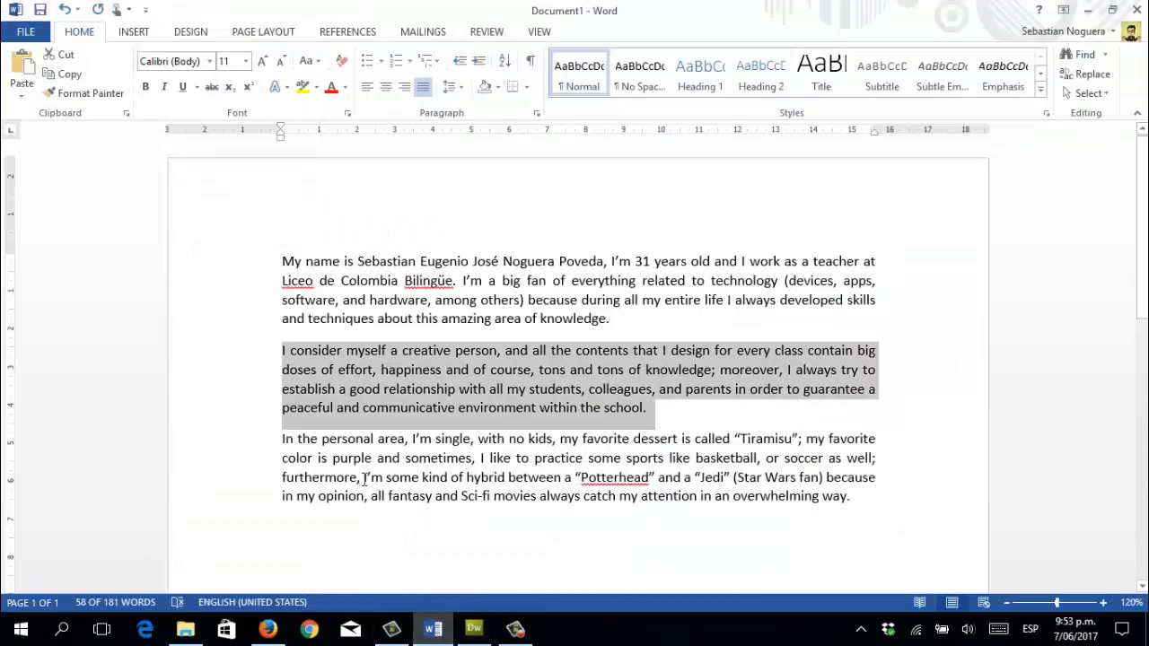
left_click(416, 408)
left_click_drag(290, 352, 667, 410)
key("ctrl+c")
key("alt+Tab")
scroll(404, 412, "down", 5)
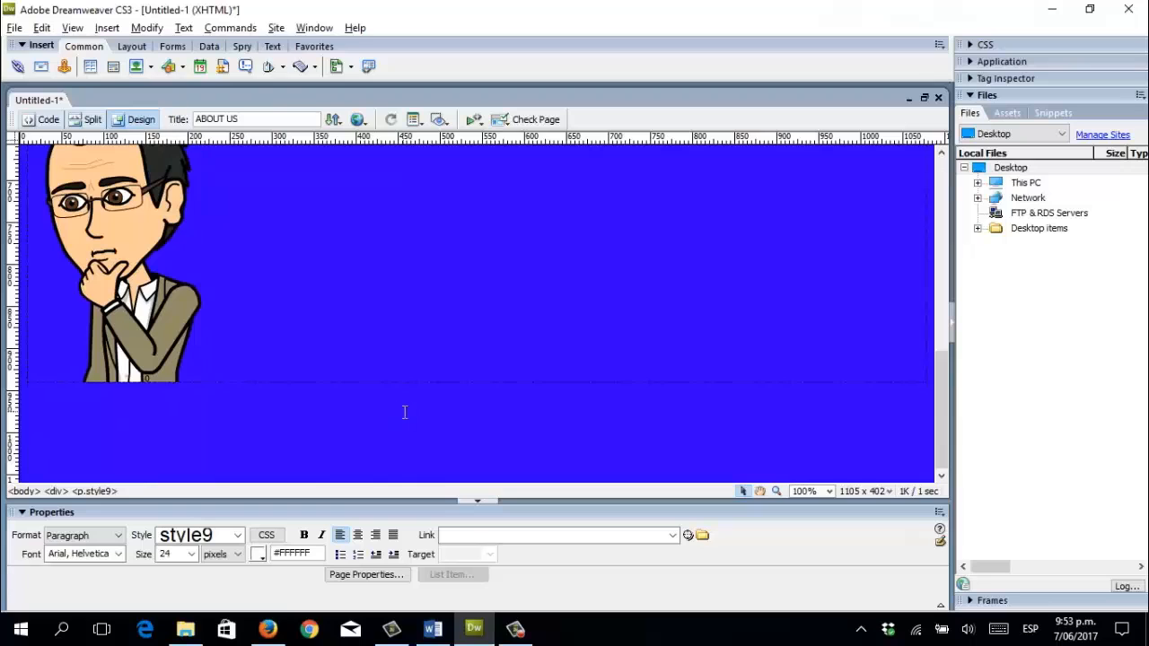
Paste the 'I consider myself…' paragraph and make it justified Arial size 24.
key("ctrl+v")
scroll(395, 404, "down", 2)
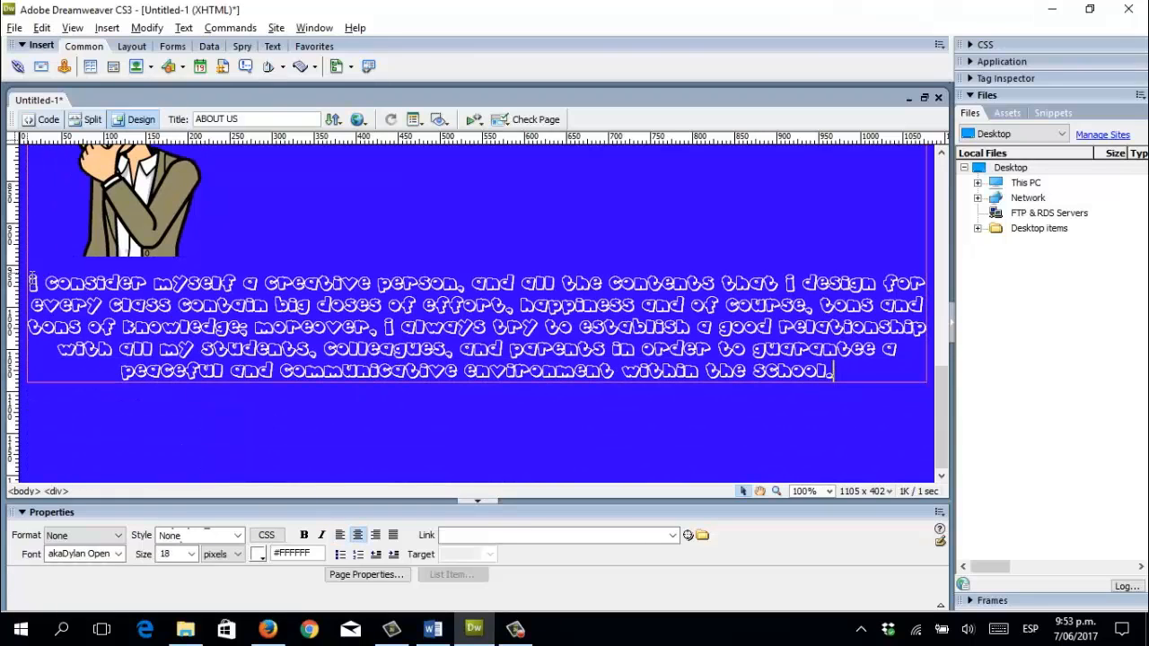
left_click_drag(30, 284, 876, 370)
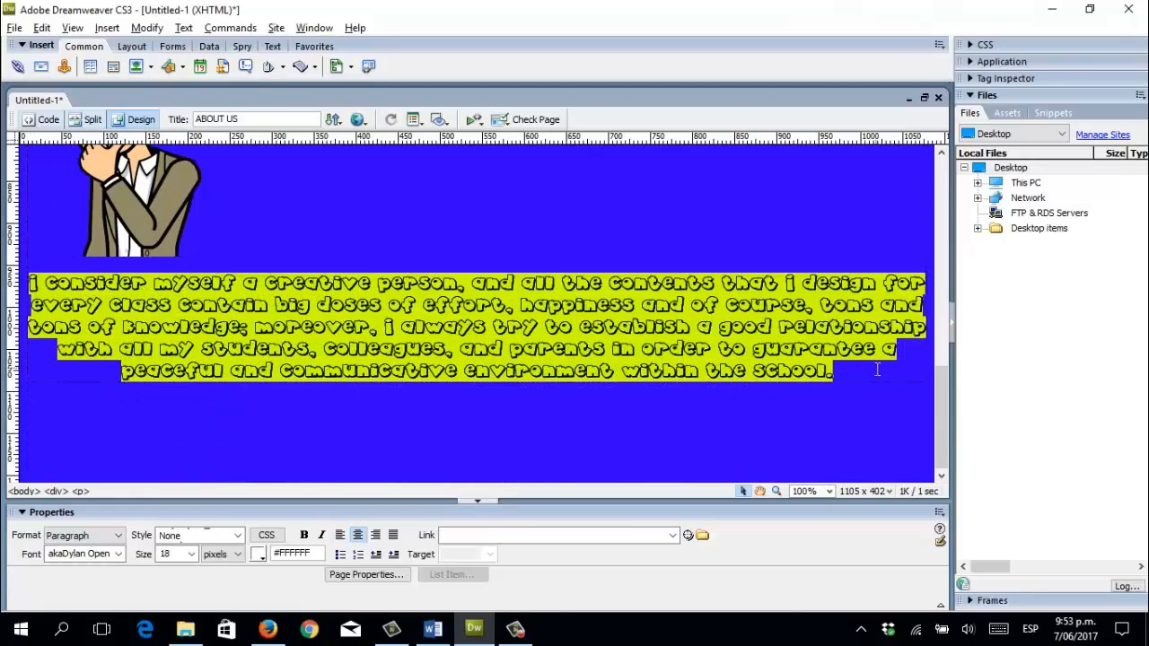
left_click(116, 554)
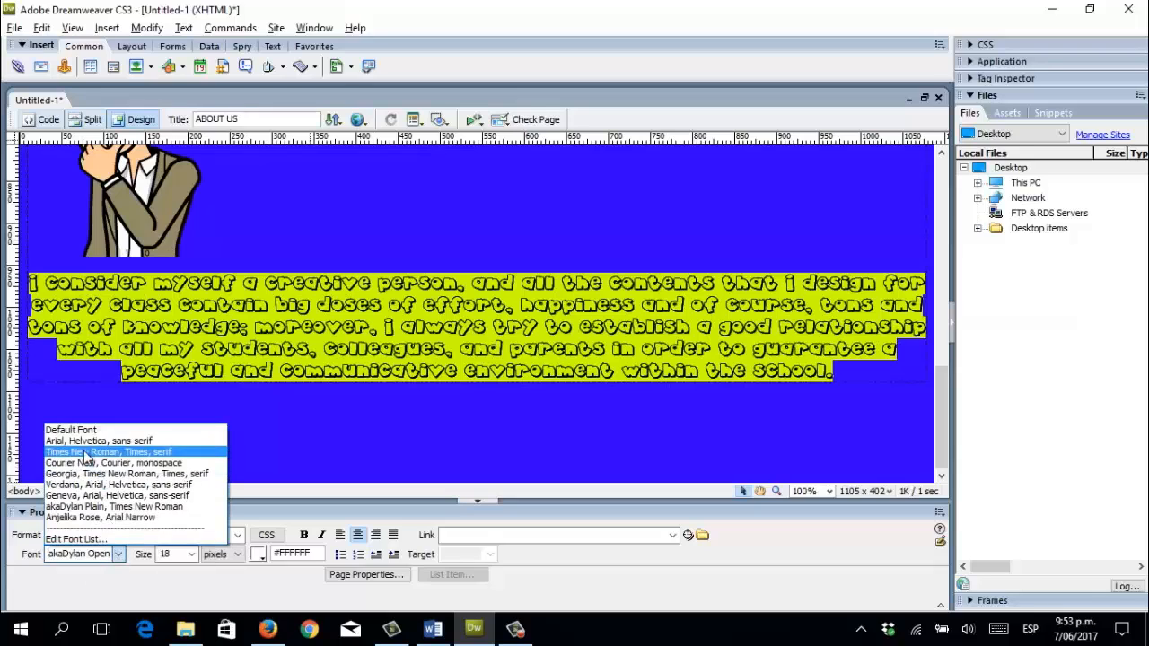
left_click(110, 443)
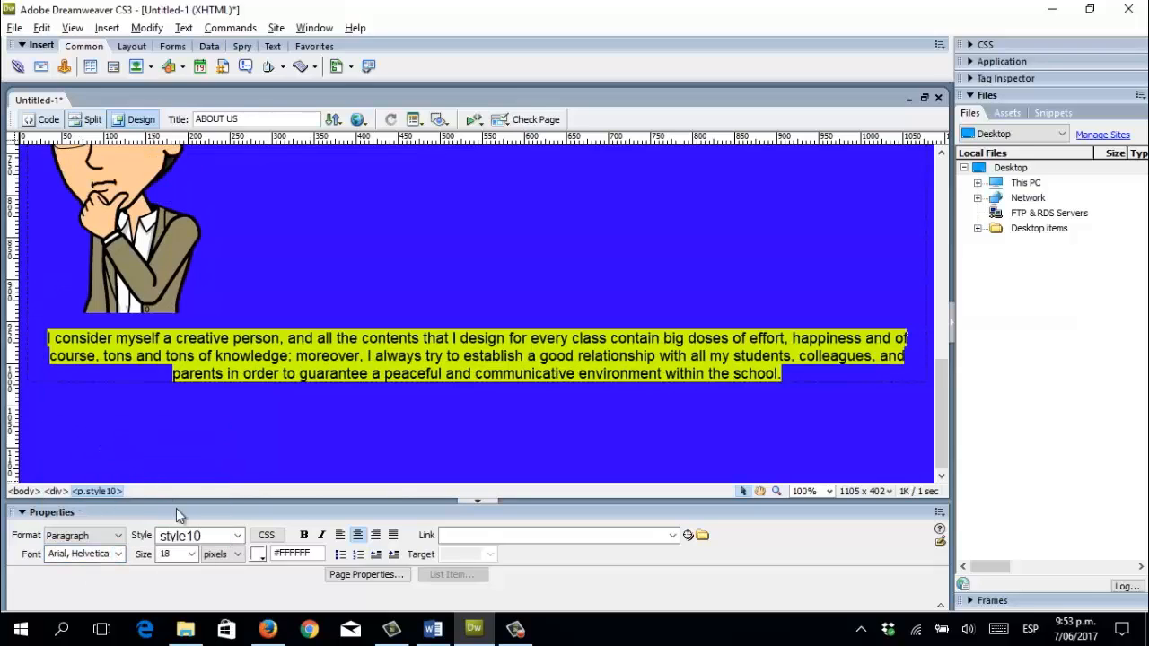
left_click(190, 554)
left_click(172, 434)
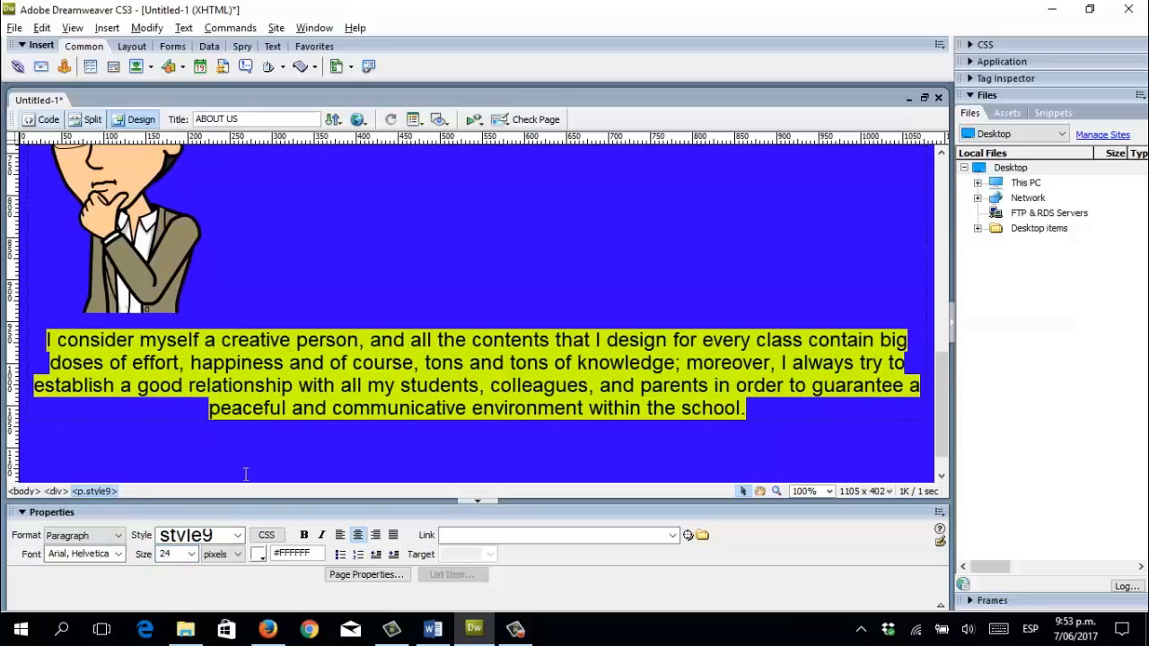
left_click(393, 535)
Join the paragraph to the avatar's line and align the thinking avatar Left so text wraps.
left_click(220, 317)
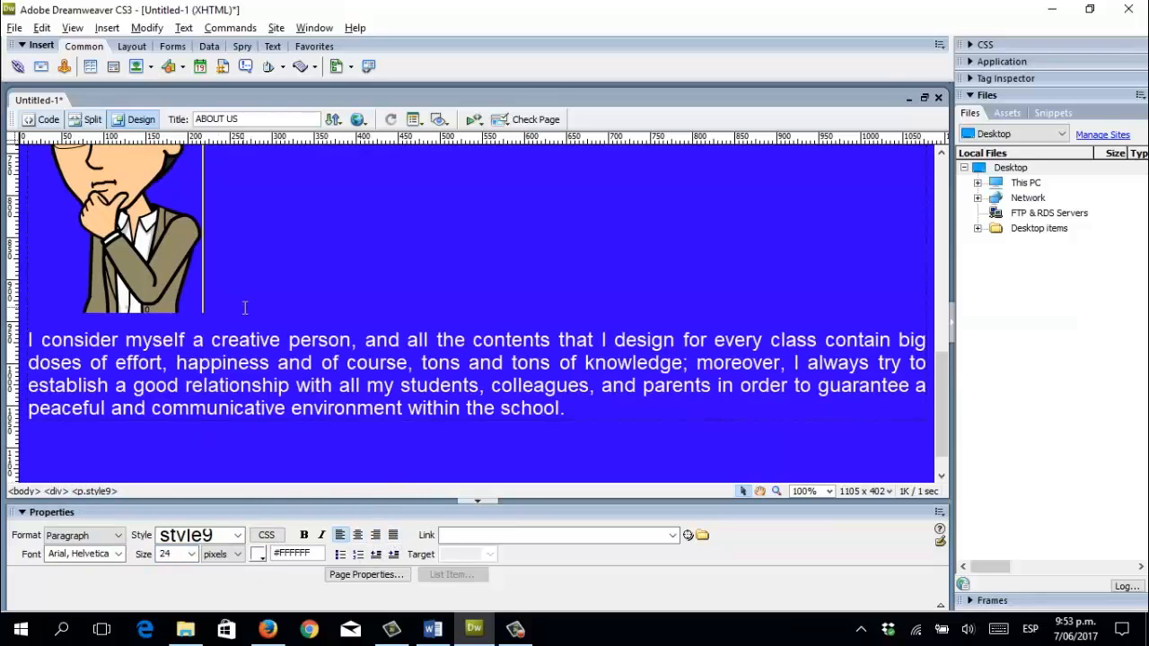
key("Delete")
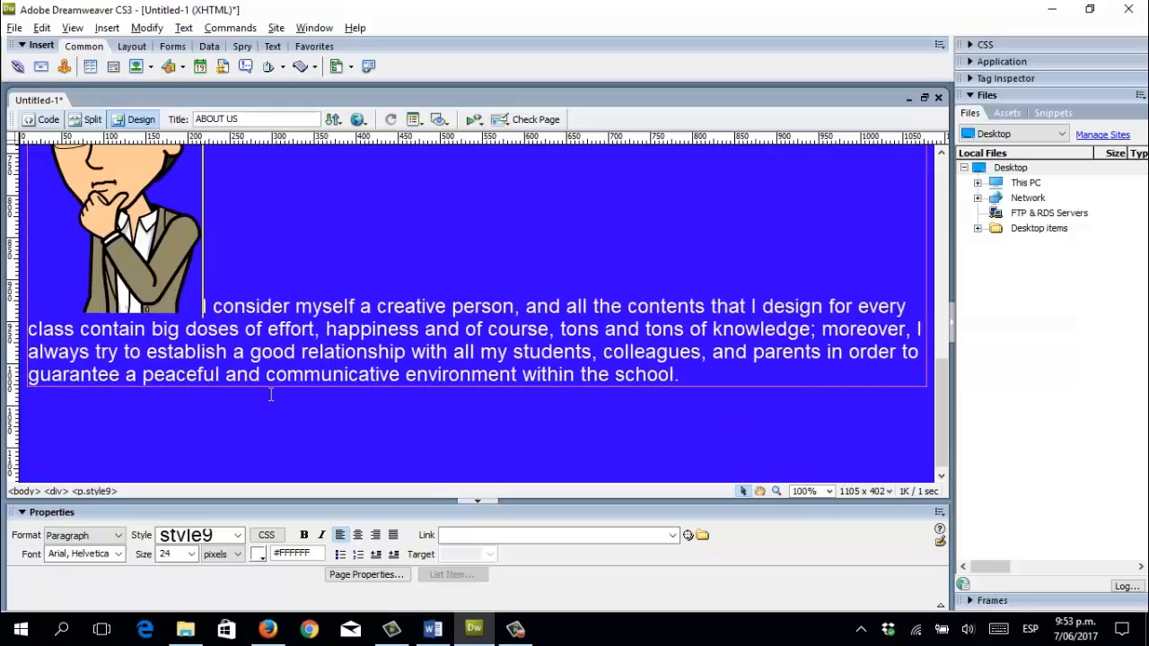
scroll(273, 395, "up", 1)
left_click(155, 280)
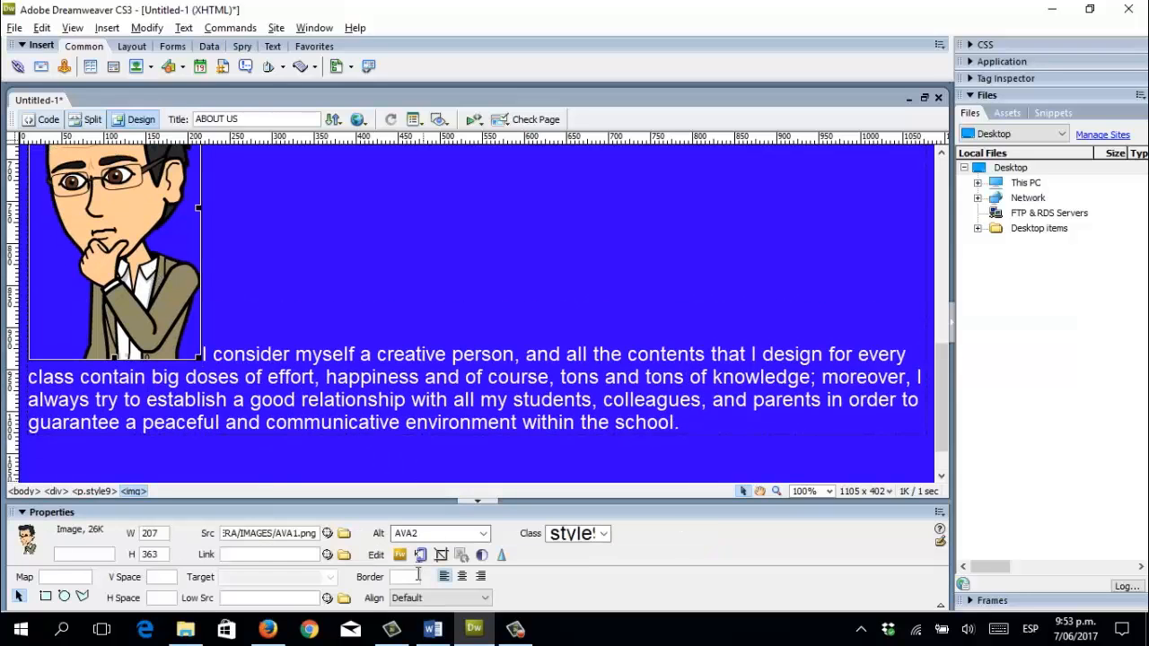
left_click(463, 597)
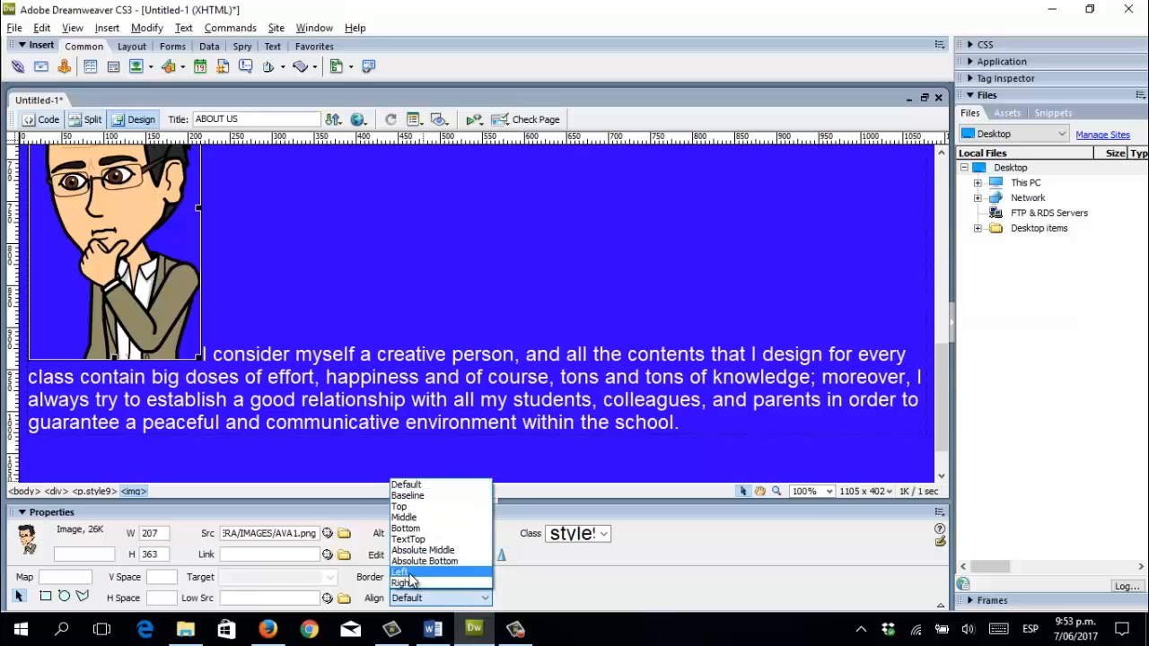
left_click(401, 572)
left_click(302, 346)
scroll(302, 359, "up", 6)
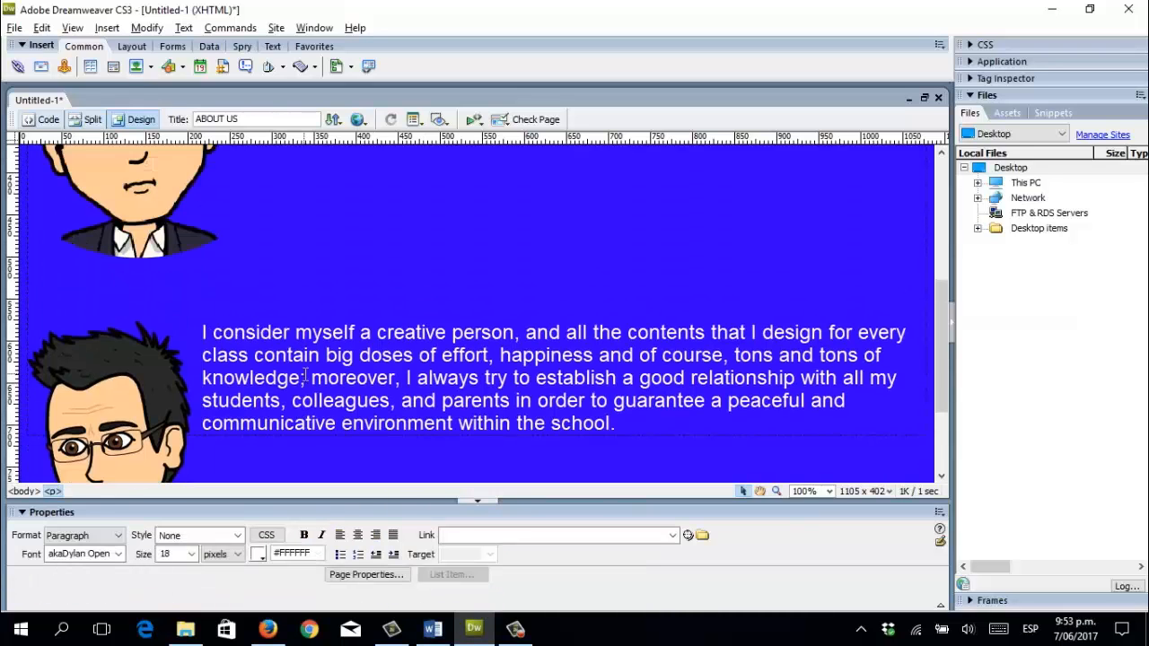
scroll(301, 379, "down", 5)
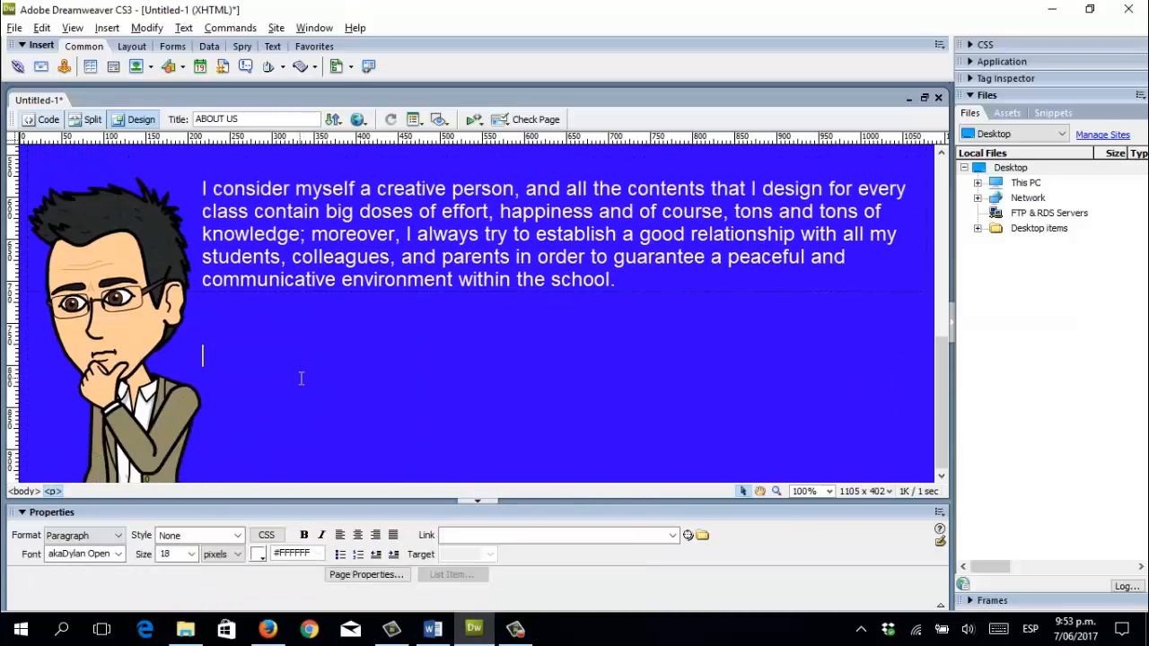
scroll(284, 357, "down", 2)
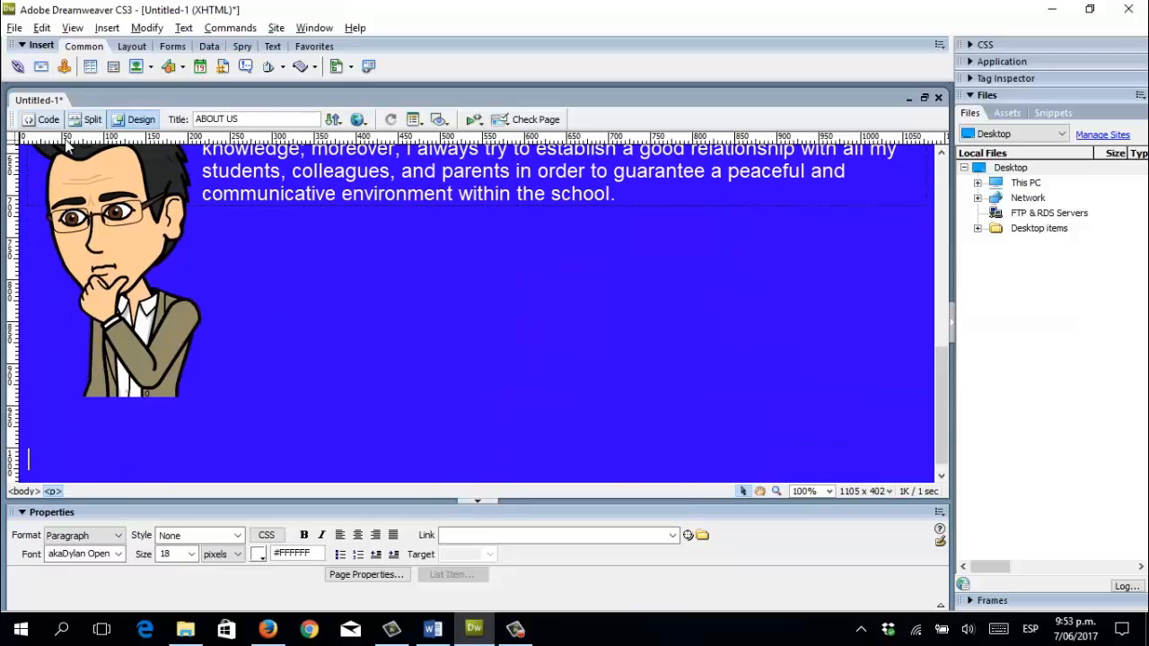
Insert the laughing avatar AVA3.png (378 × 346) with alternate text AVA3.
left_click(137, 69)
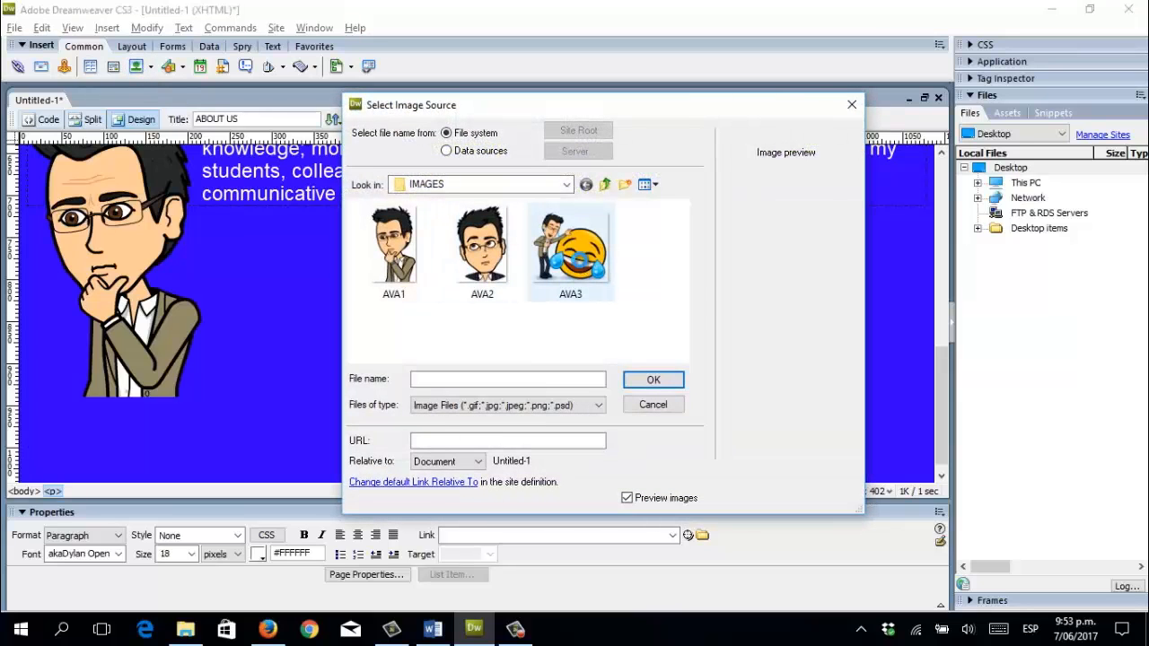
left_click(579, 260)
left_click(653, 380)
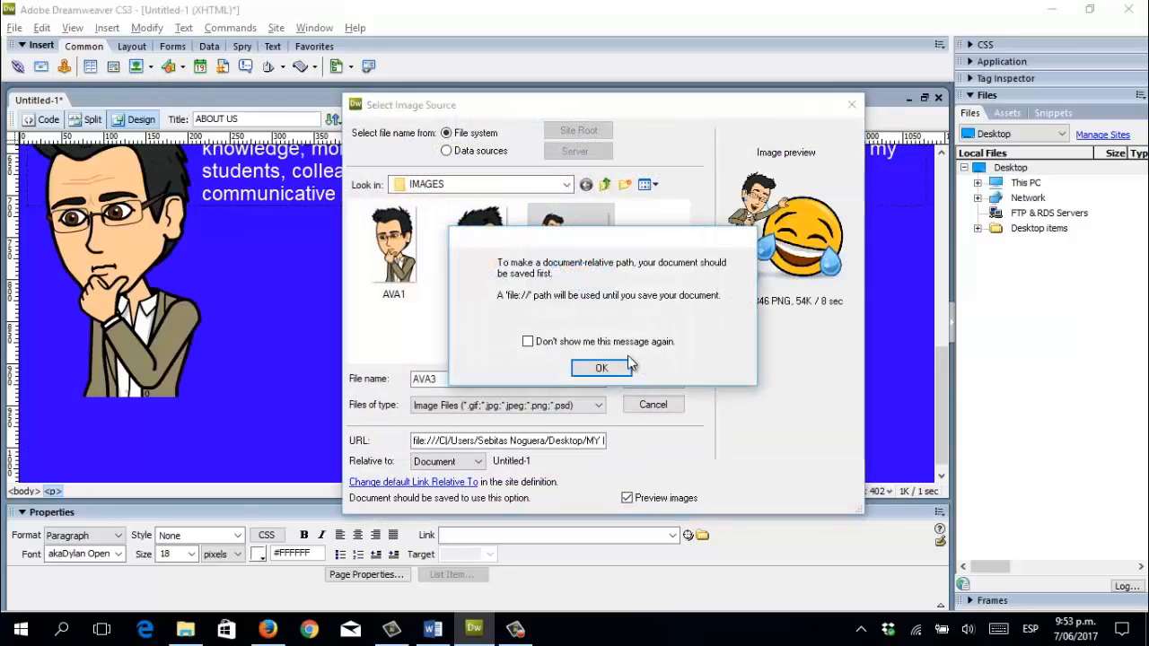
left_click(597, 368)
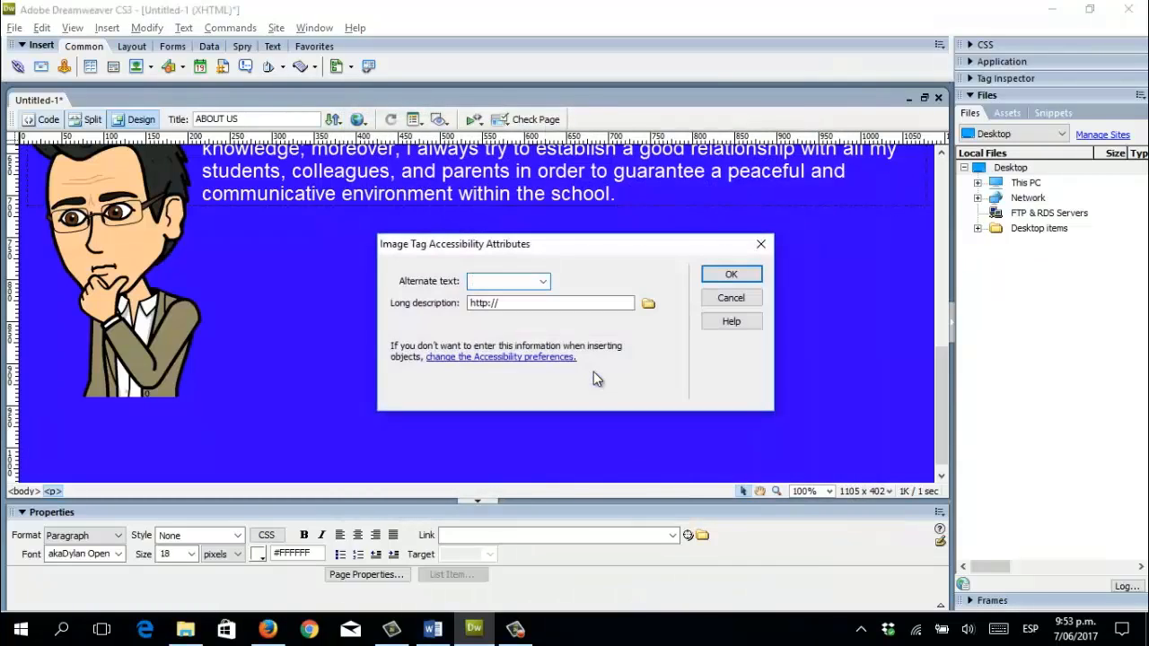
type("AVA3")
left_click(730, 275)
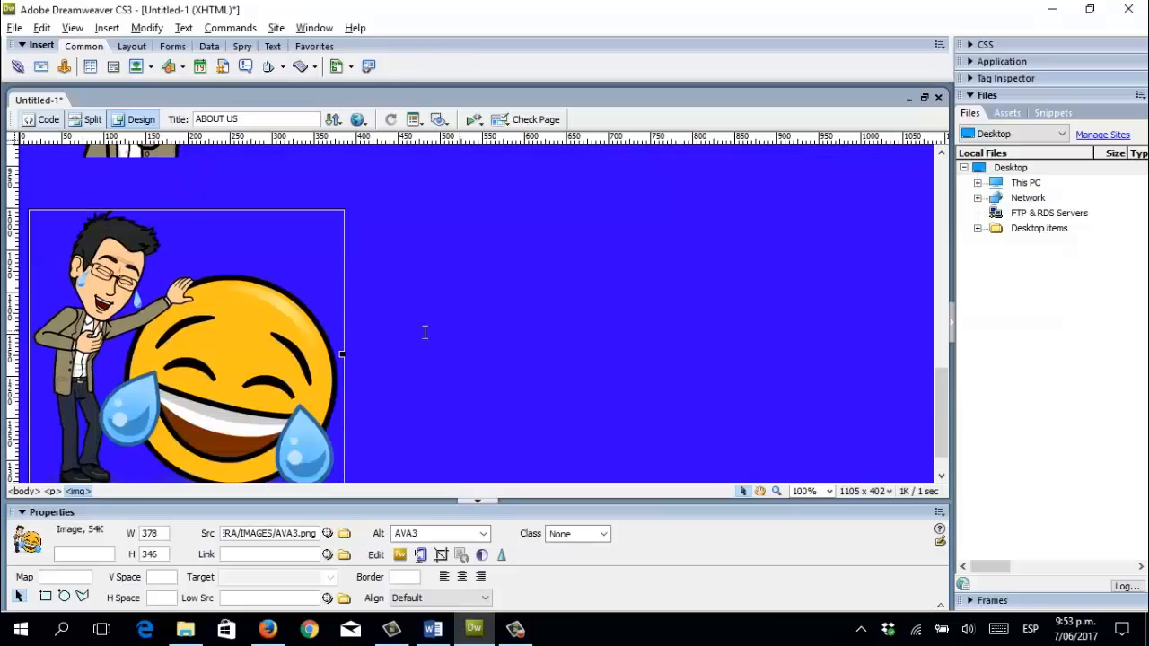
left_click(424, 332)
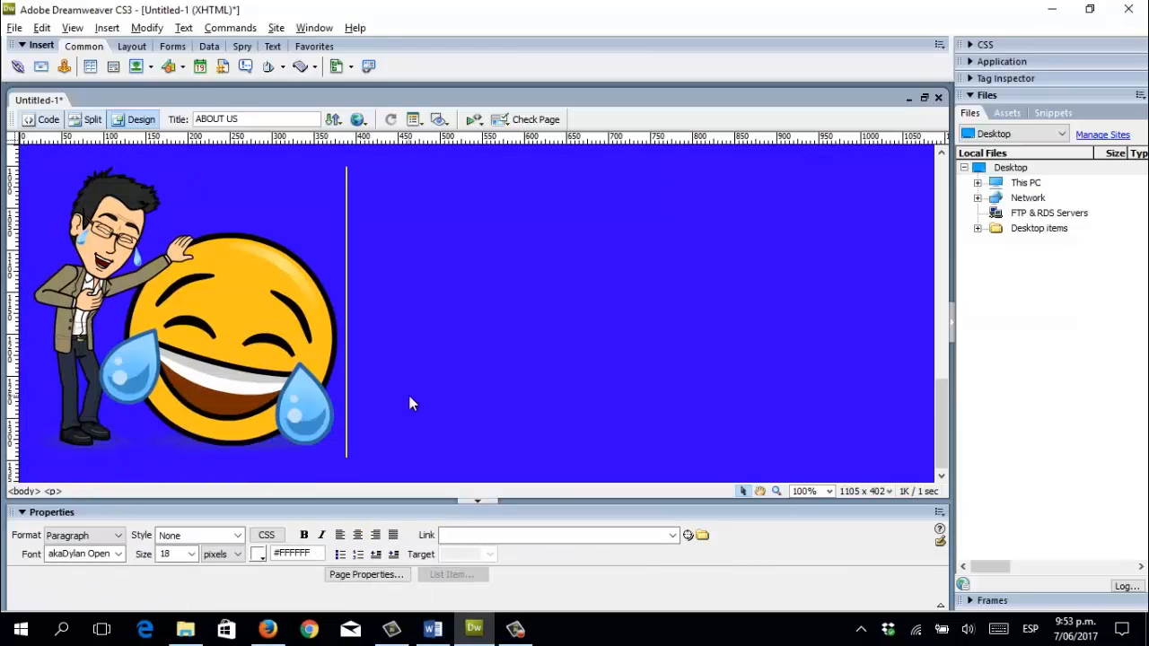
Select the third Word paragraph about personal interests.
key("alt+Tab")
left_click(381, 459)
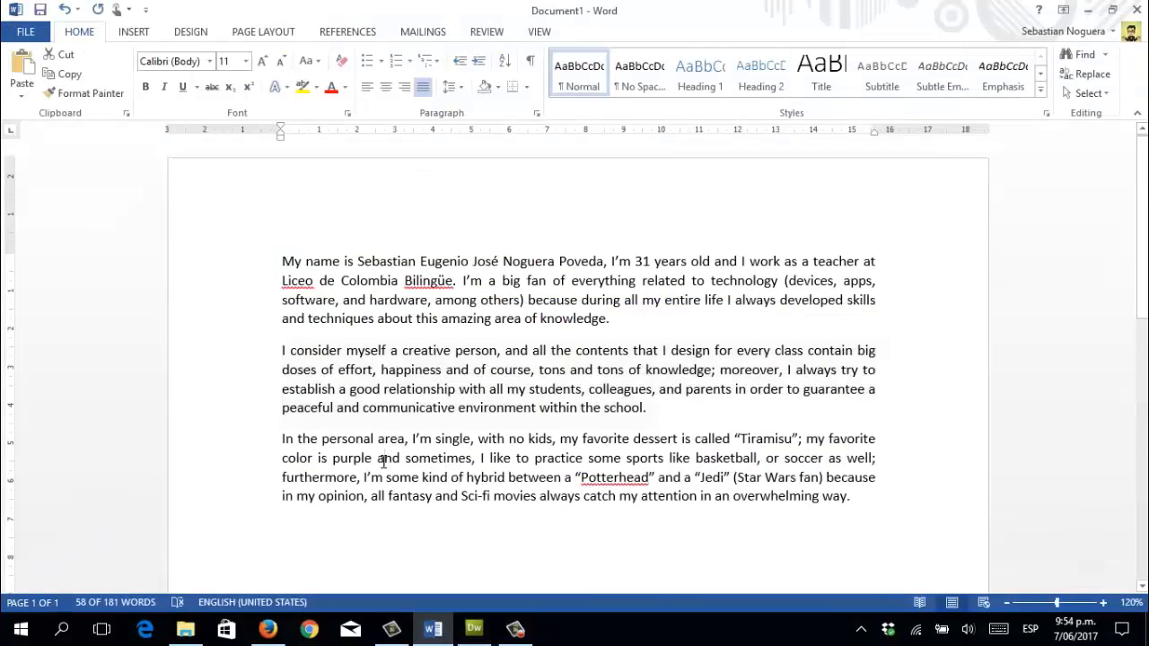
left_click_drag(281, 439, 860, 495)
key("ctrl+c")
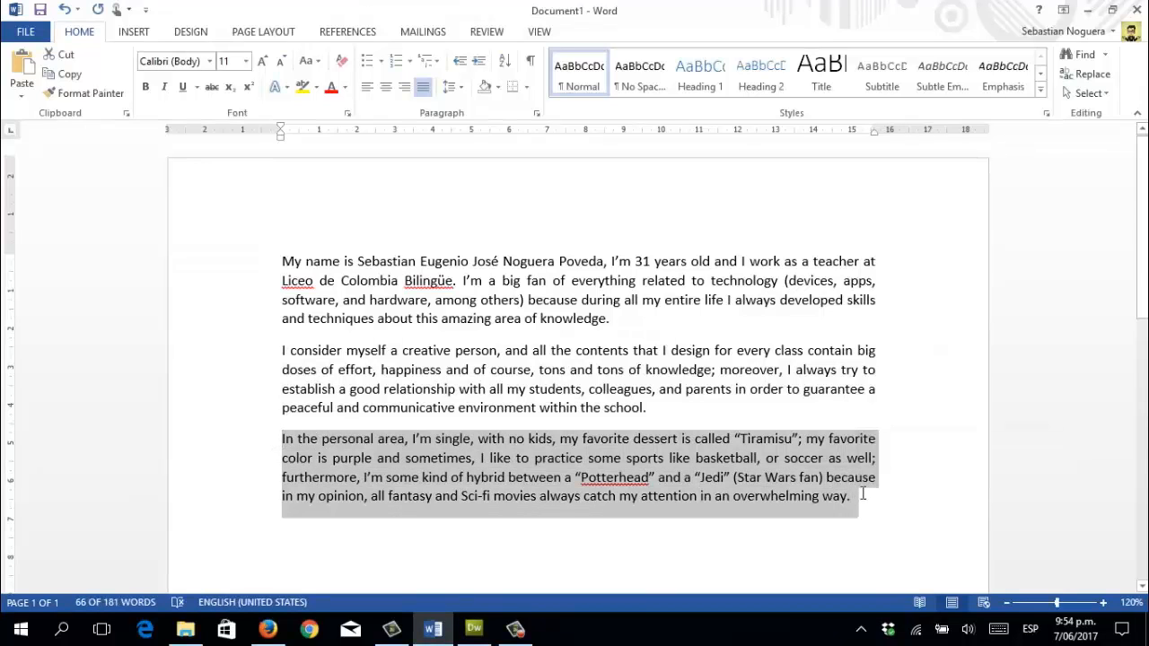
Paste the 'In the personal area…' paragraph and make it justified Arial 24 px.
left_click(474, 628)
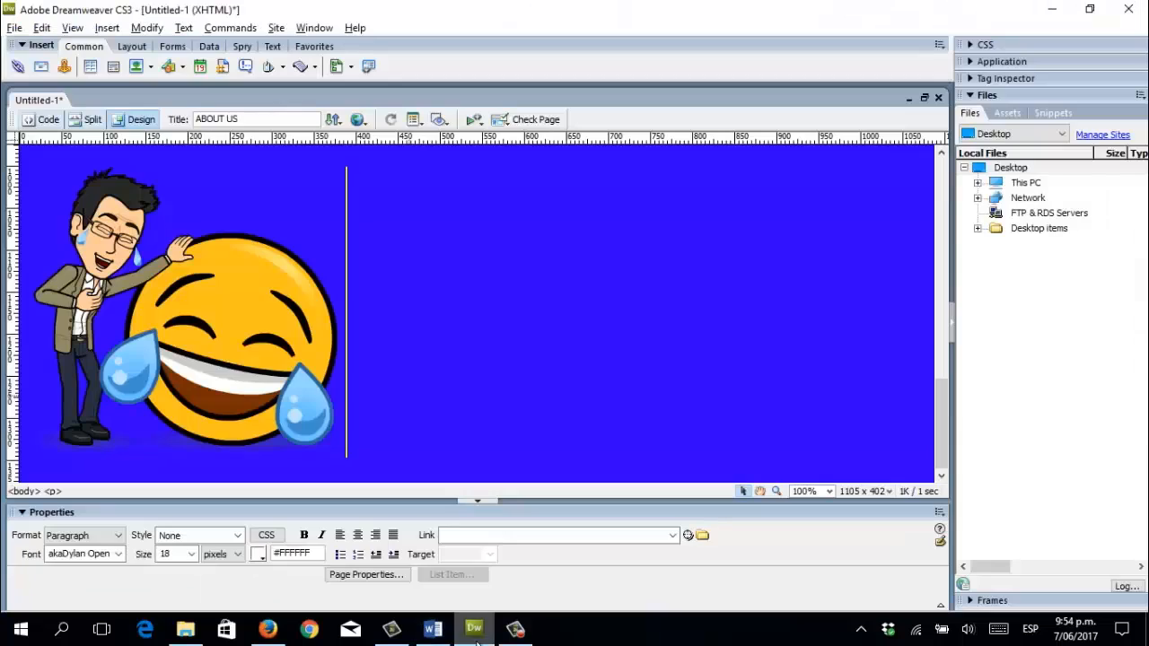
key("ctrl+v")
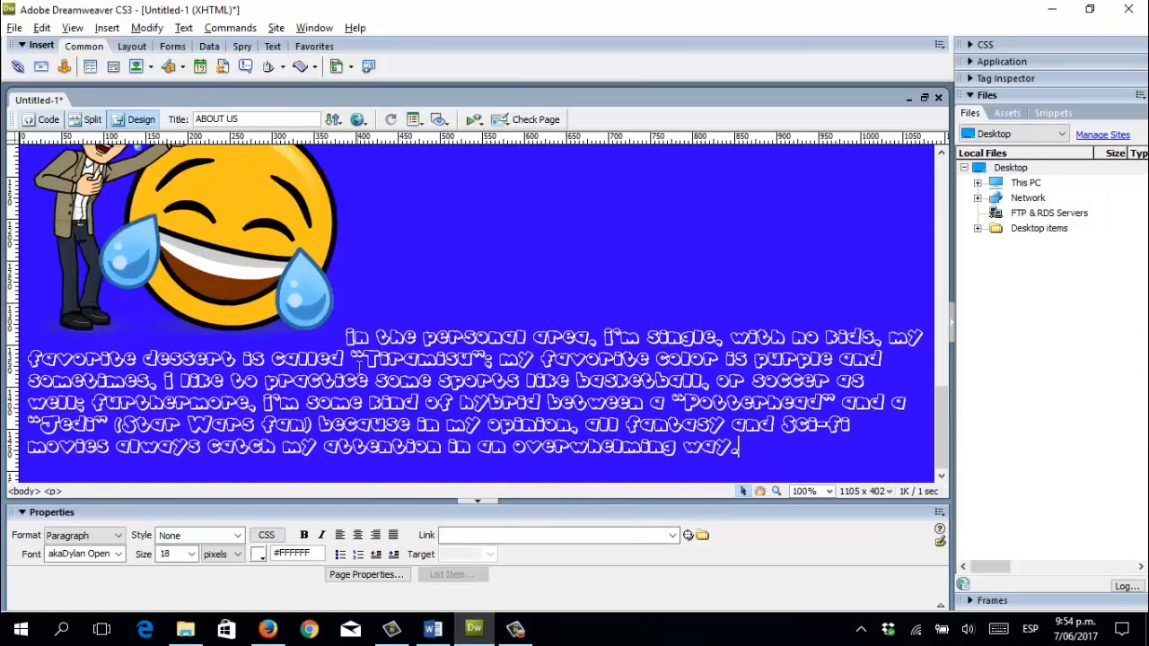
left_click_drag(346, 337, 768, 448)
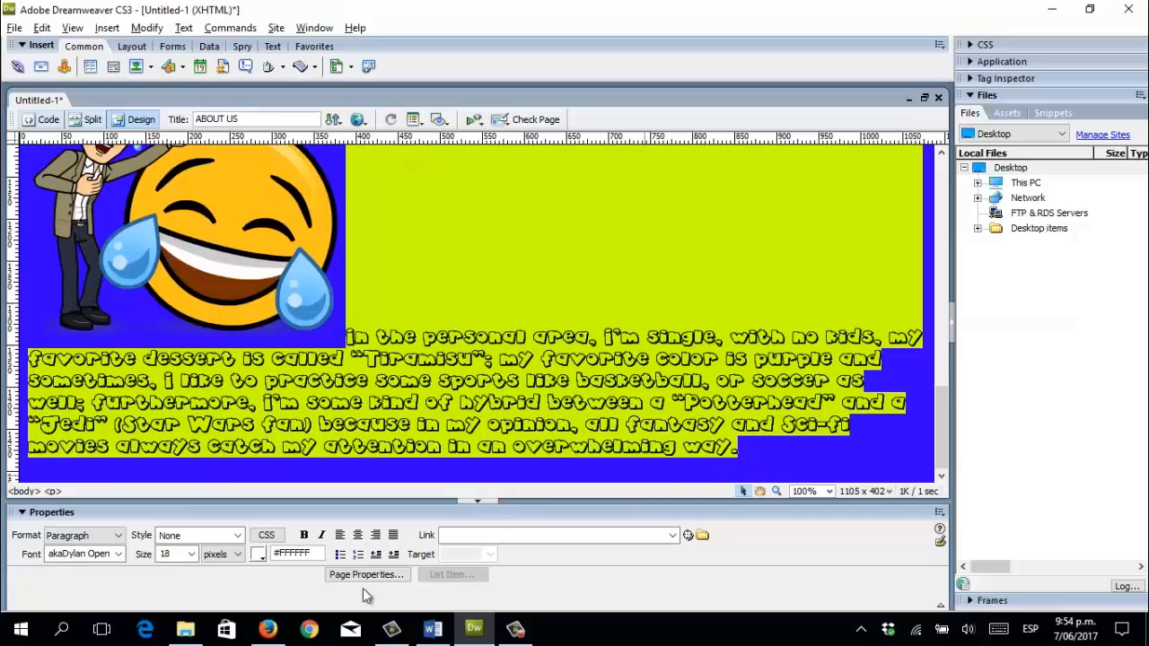
left_click(118, 554)
left_click(103, 443)
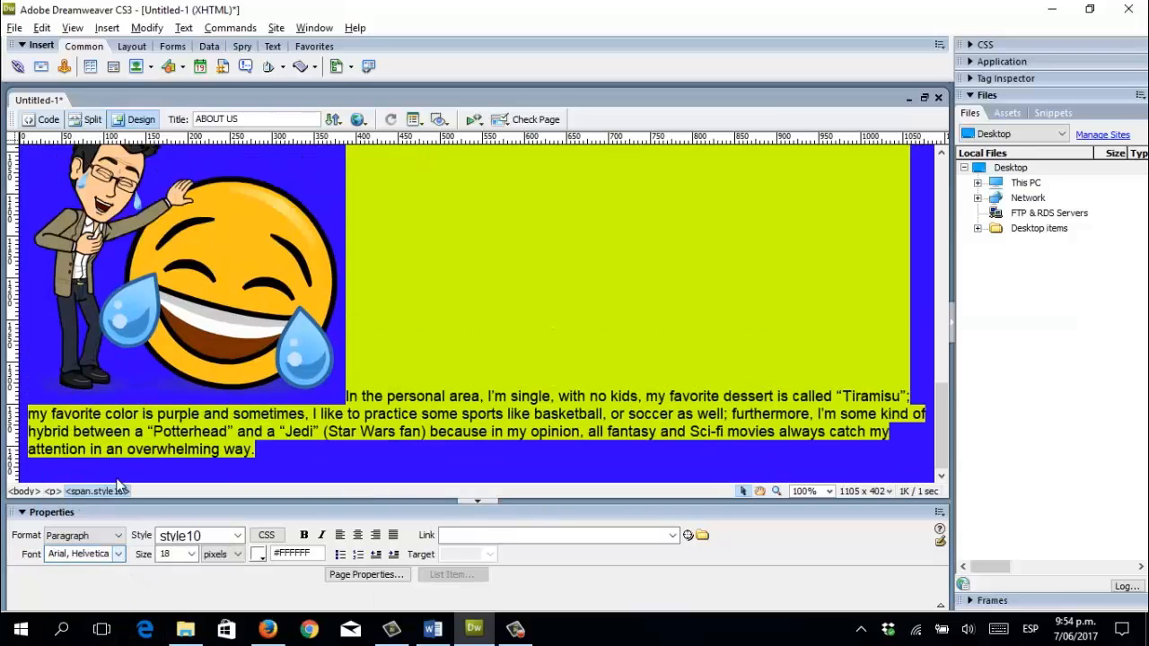
left_click(192, 555)
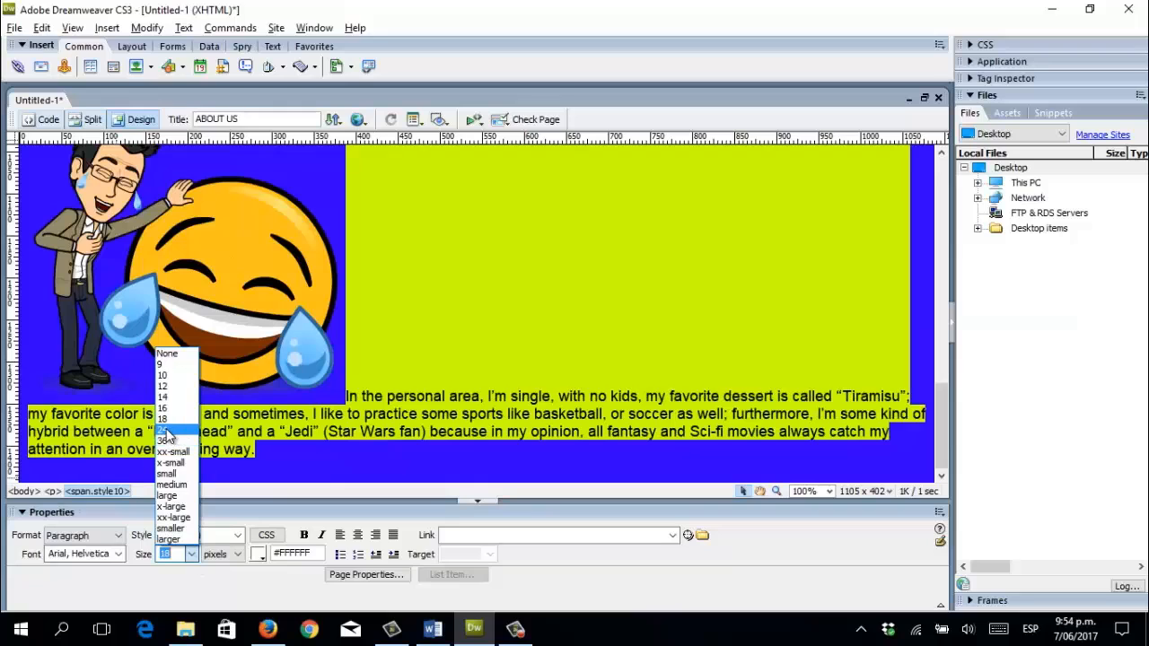
left_click(165, 434)
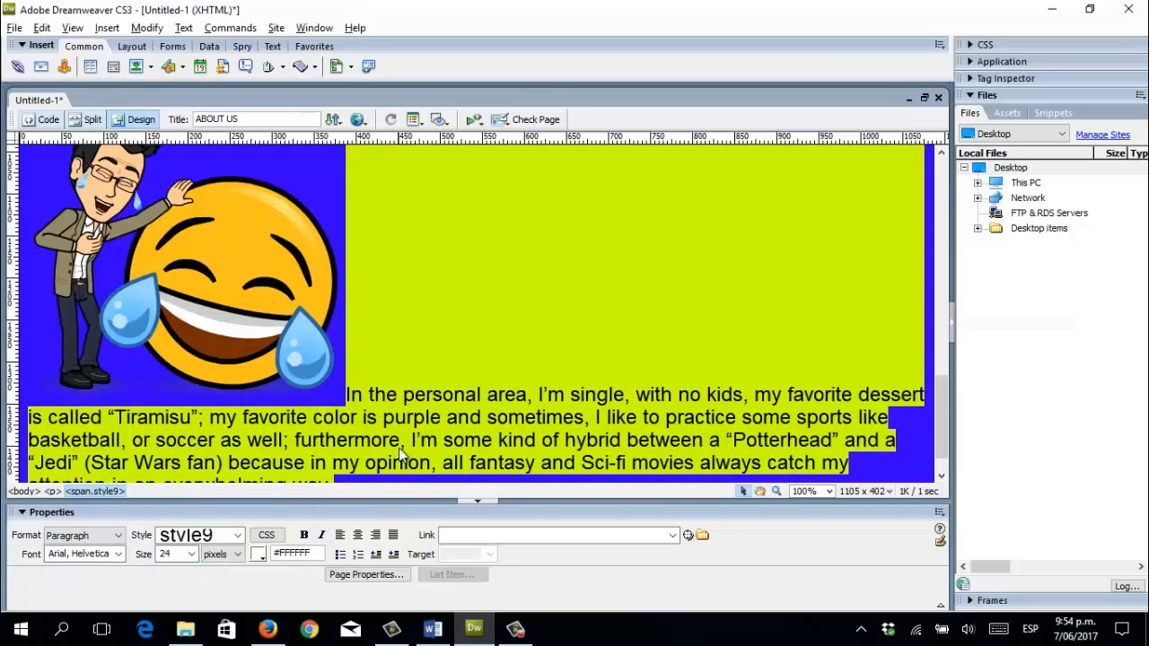
left_click(394, 536)
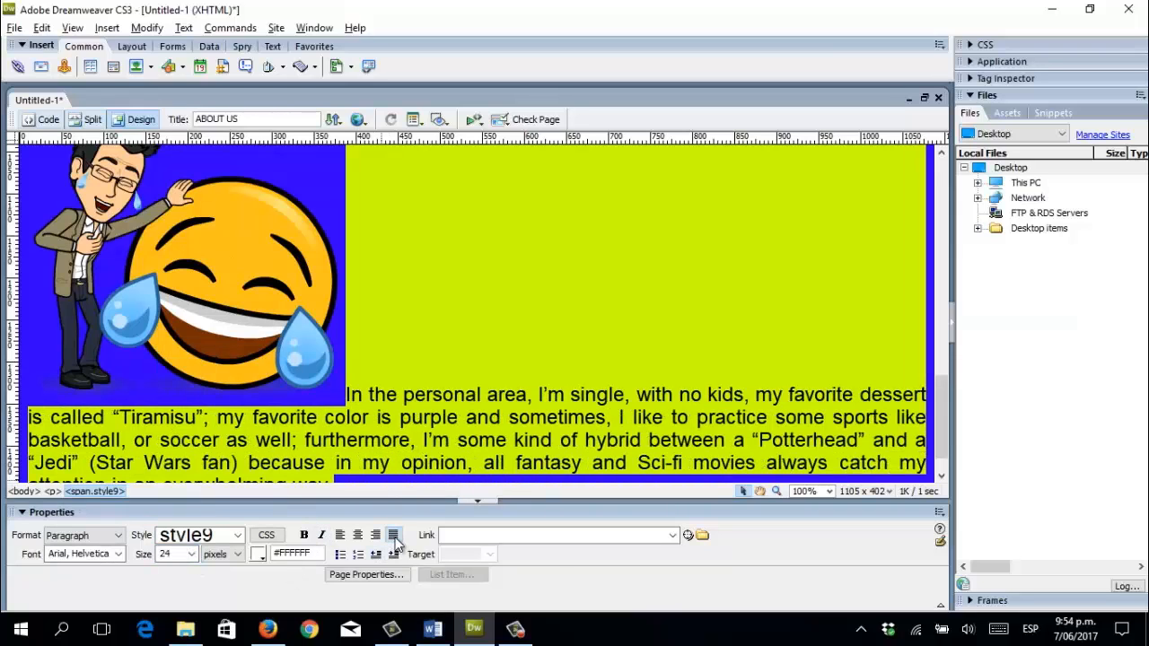
left_click(399, 411)
Align the laughing avatar Left so the paragraph wraps beside it.
left_click(218, 335)
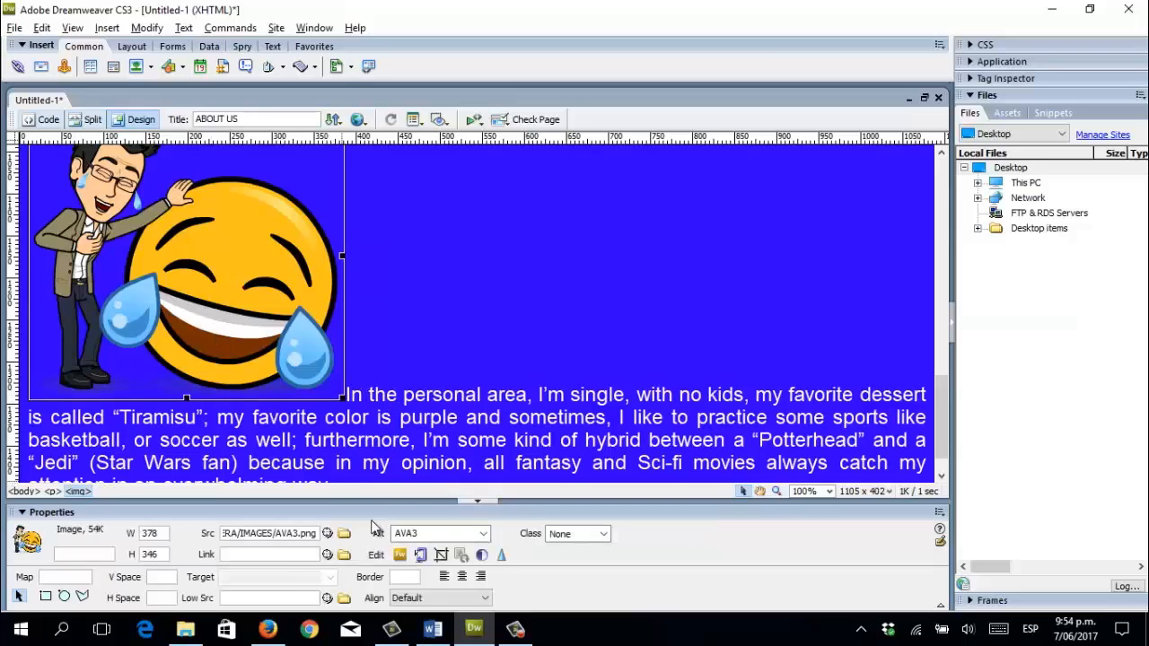
left_click(484, 597)
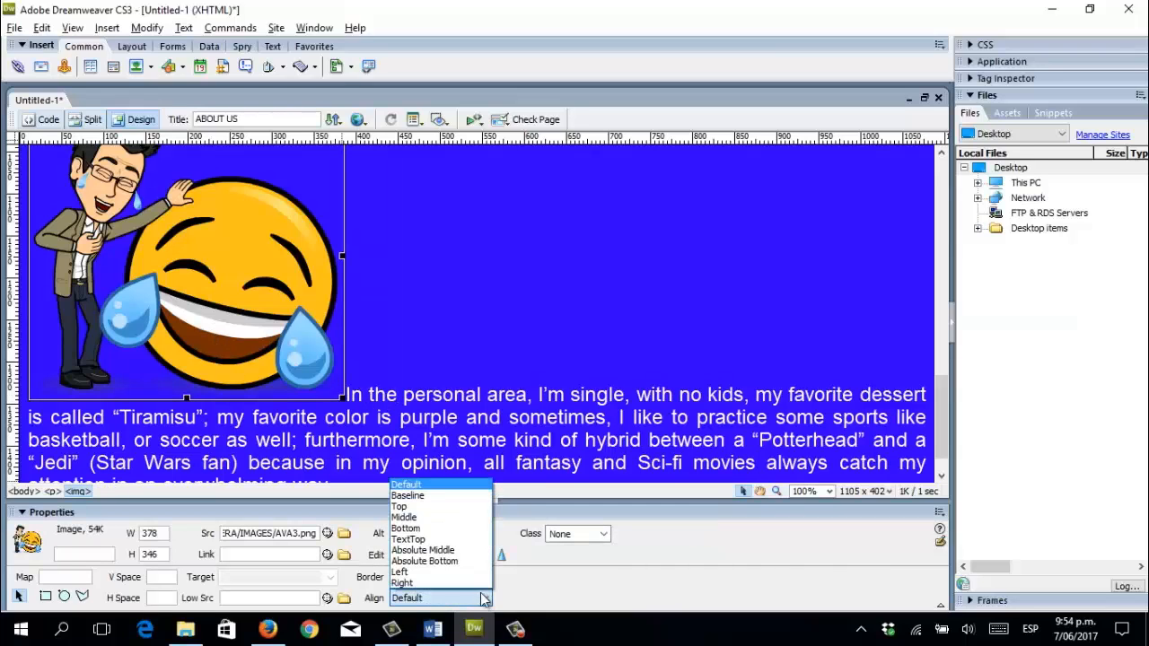
left_click(412, 573)
left_click(420, 438)
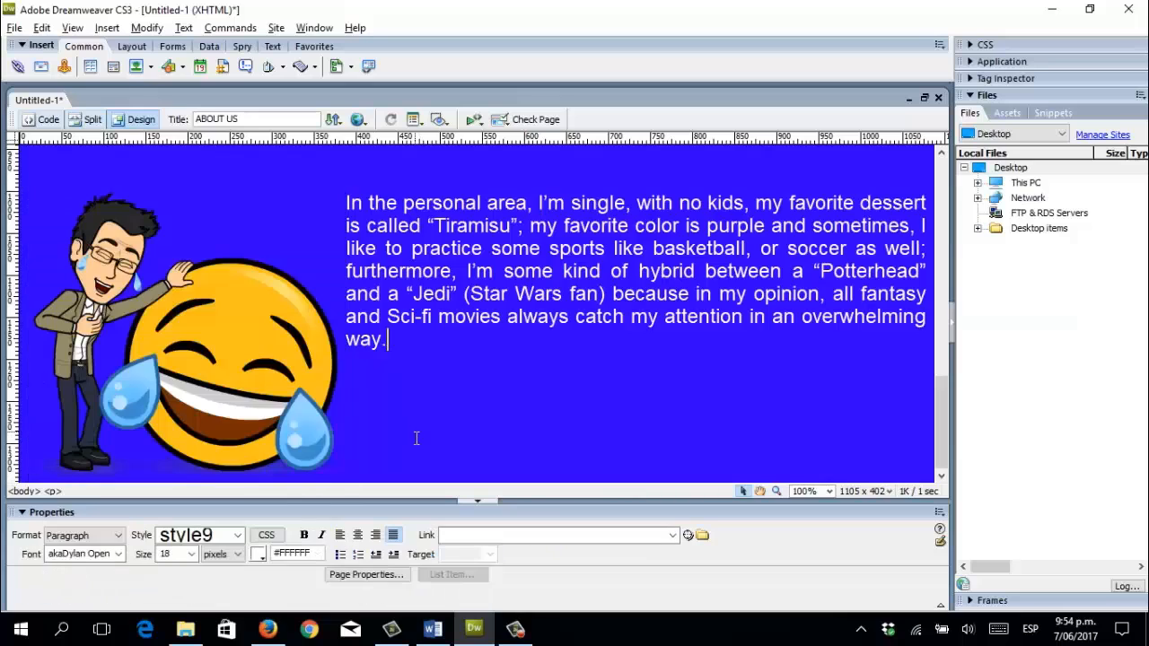
scroll(410, 453, "up", 1)
scroll(403, 454, "down", 5)
scroll(398, 455, "up", 2)
scroll(398, 455, "down", 3)
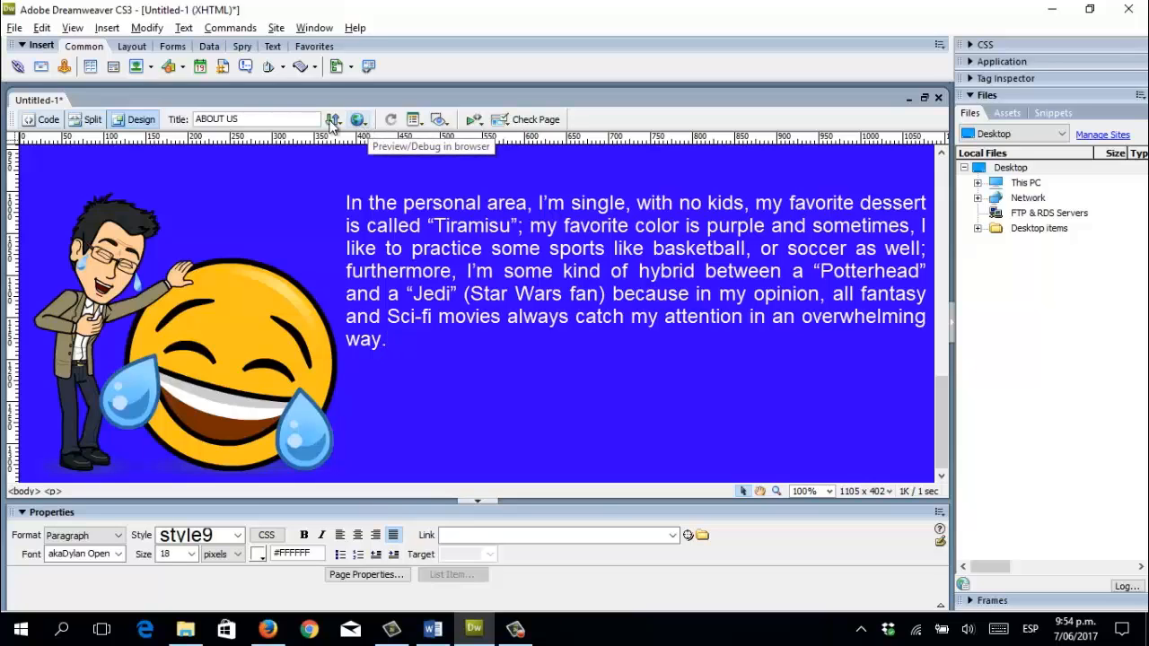
Save the page as 'ABOUT US.html' in the MY FIRST WEB PAGE folder.
left_click(13, 28)
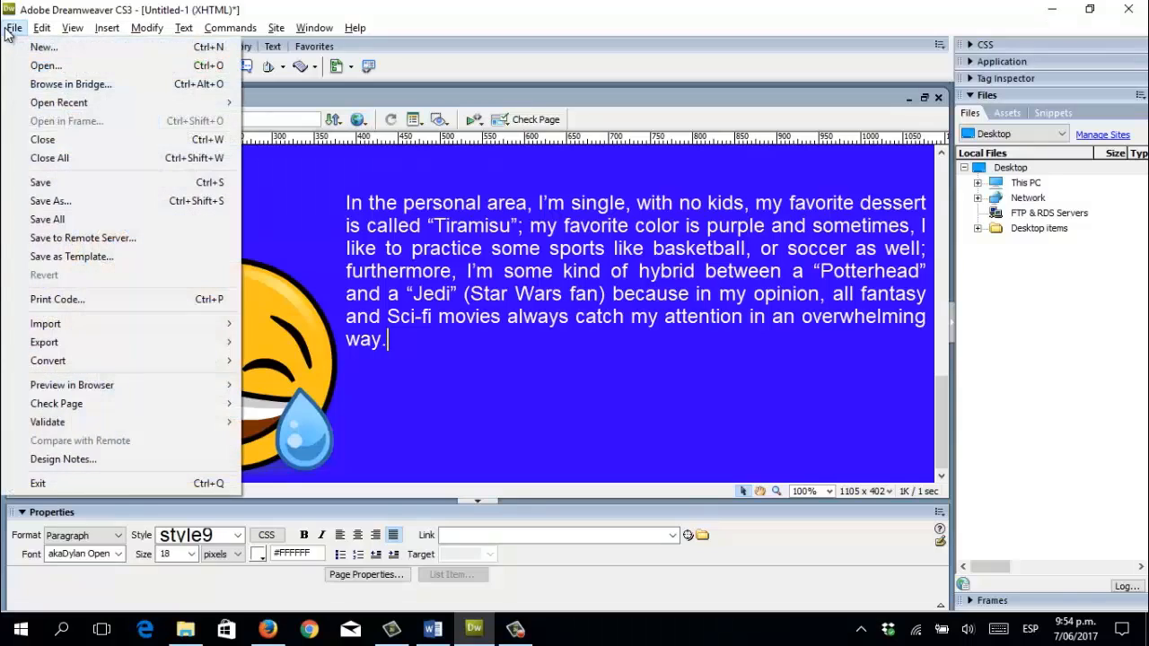
left_click(54, 201)
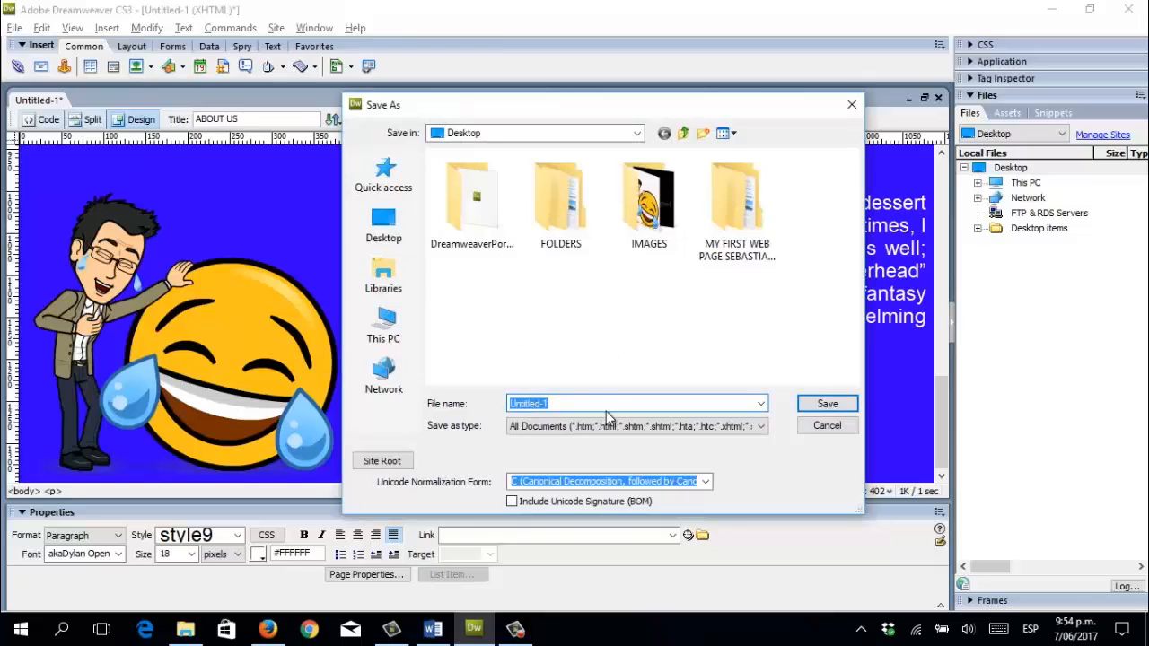
double_click(709, 204)
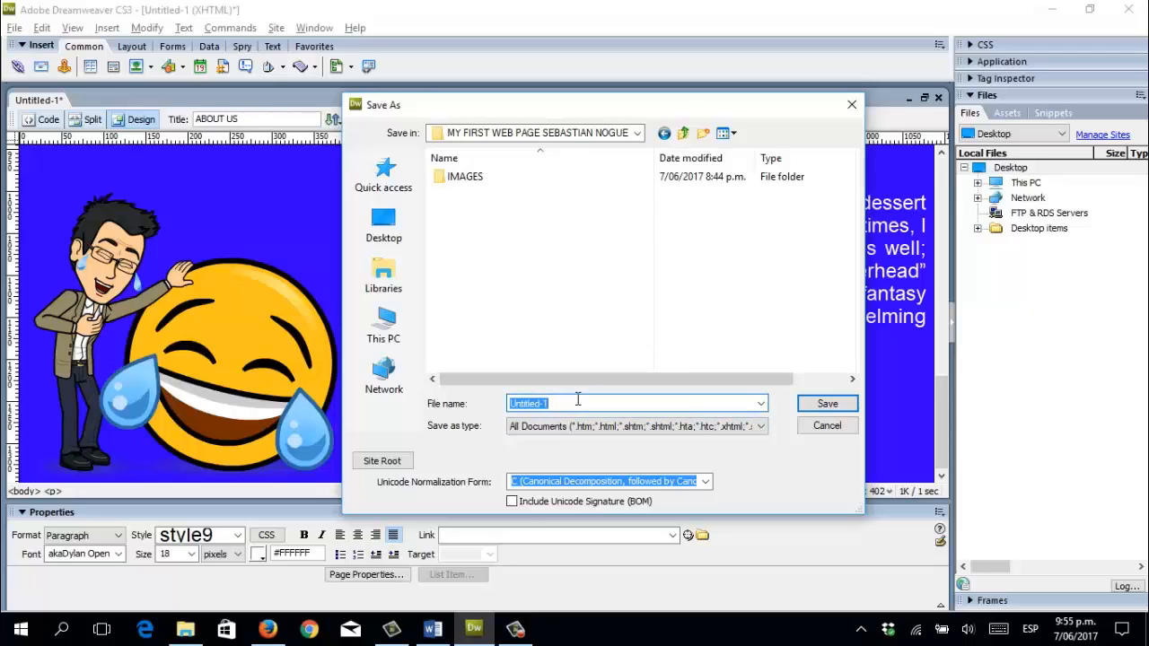
type("ABOUT US")
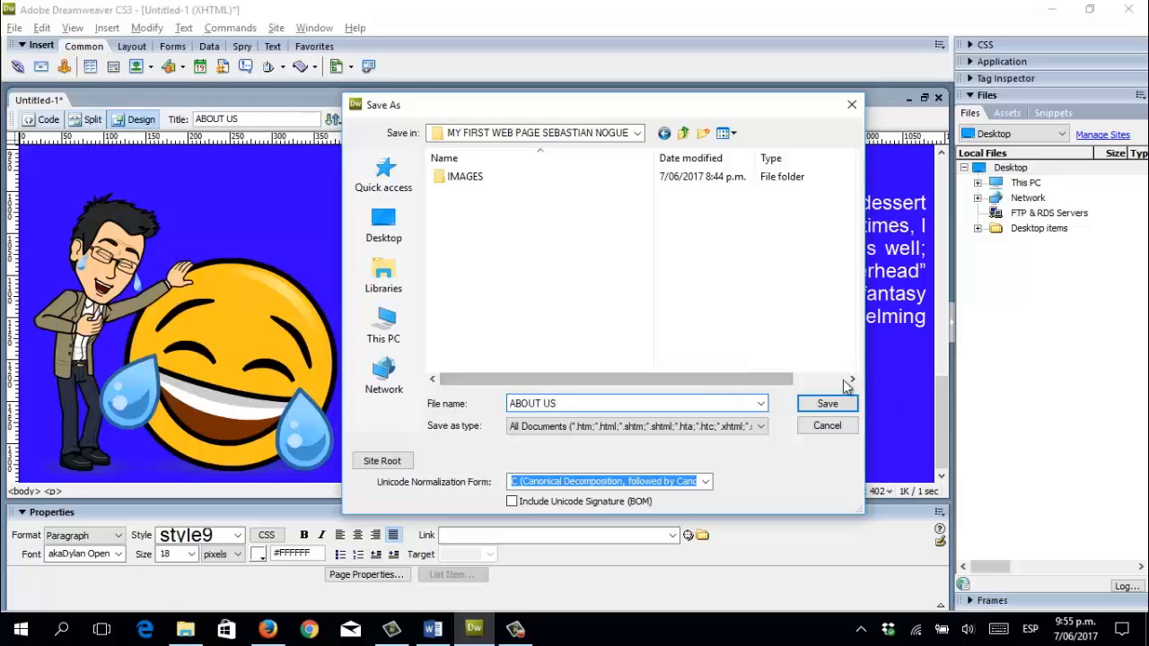
left_click(827, 405)
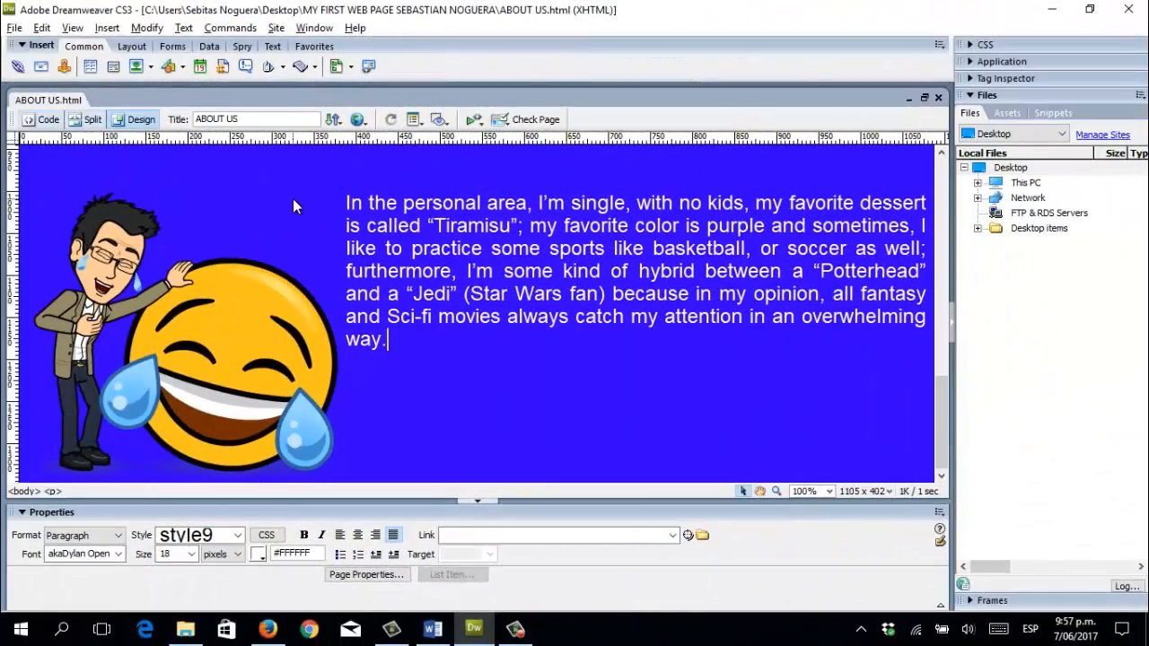
Preview ABOUT US.html in Firefox and scroll through its heading, portraits and paragraphs.
left_click(358, 121)
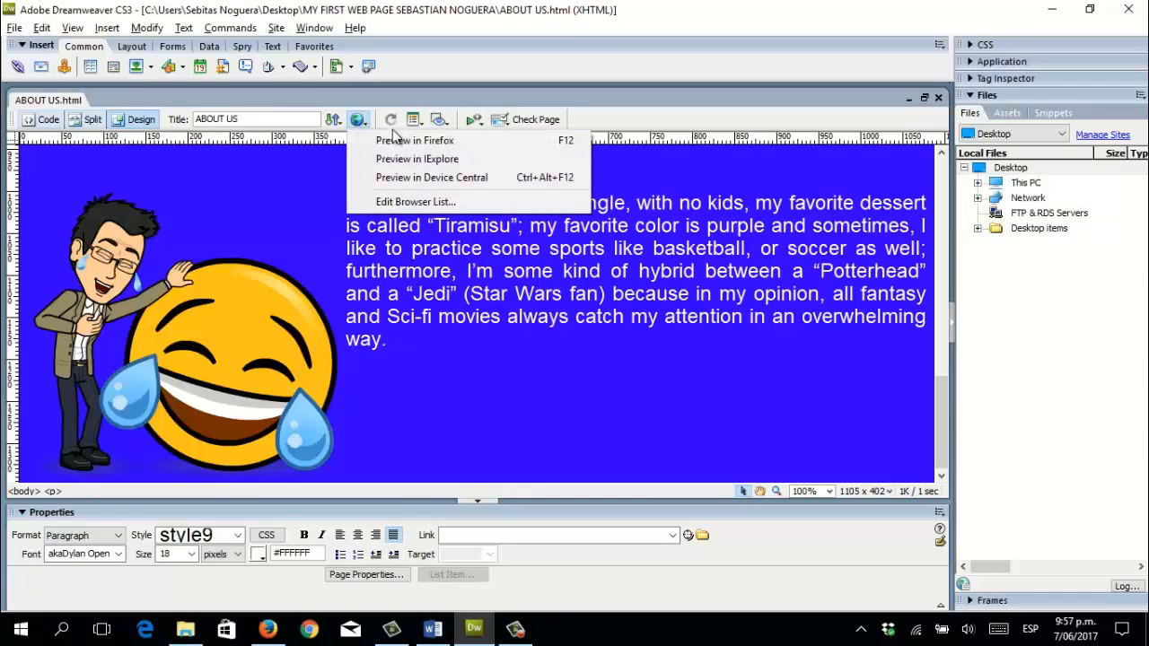
left_click(480, 141)
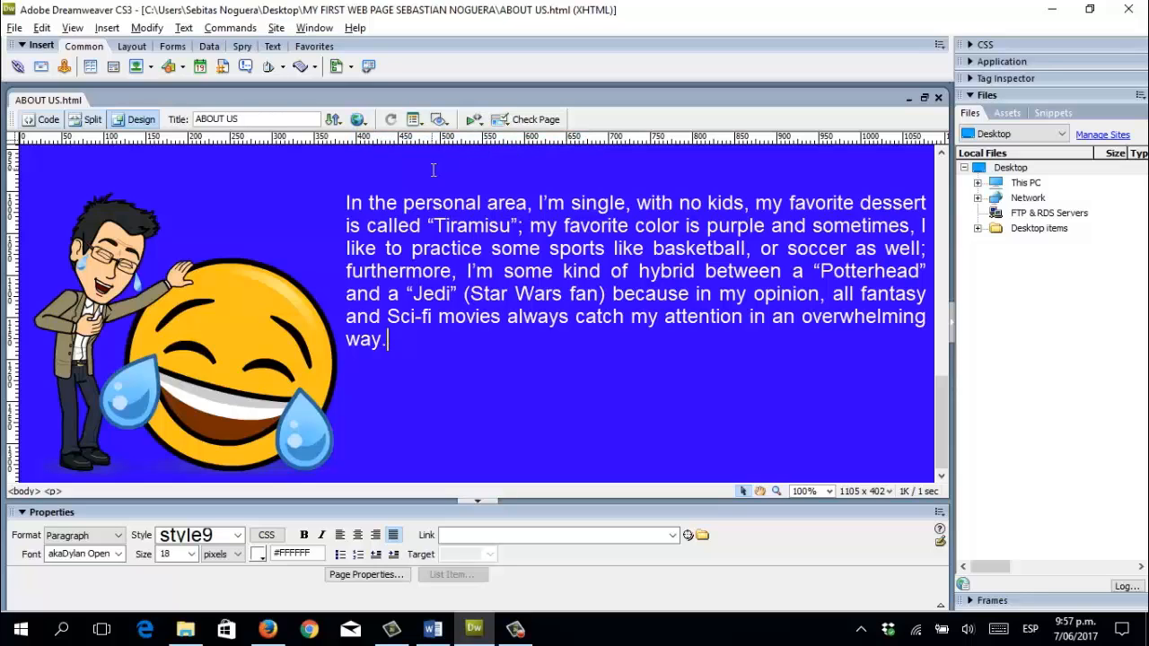
left_click(268, 628)
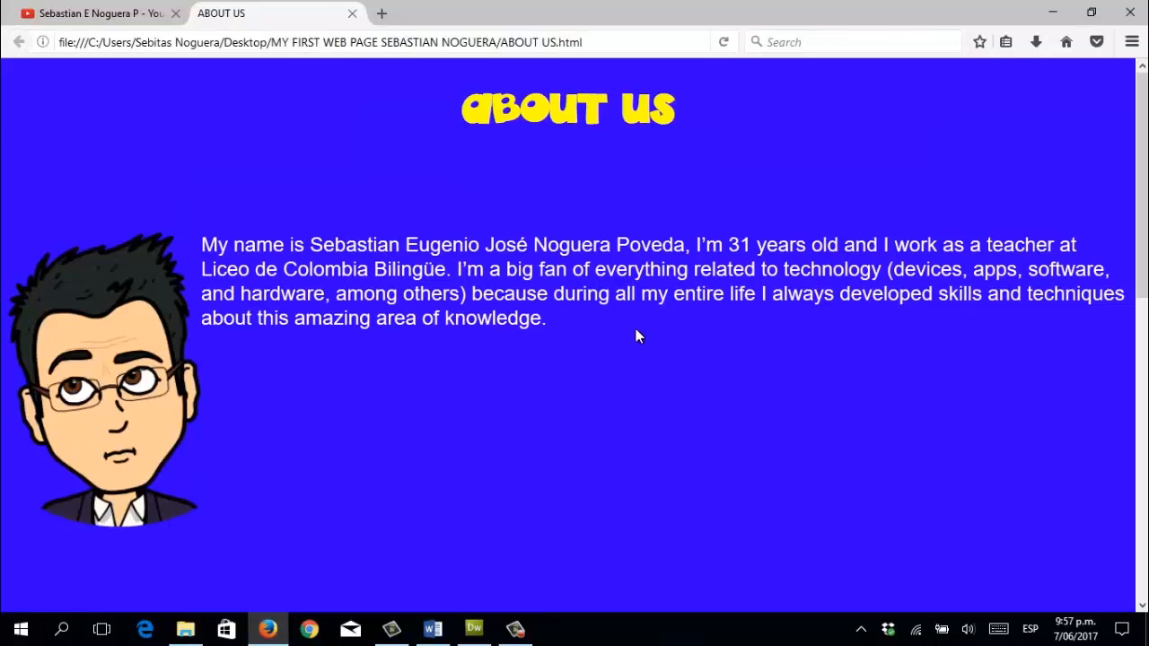
scroll(635, 329, "down", 5)
scroll(639, 333, "down", 2)
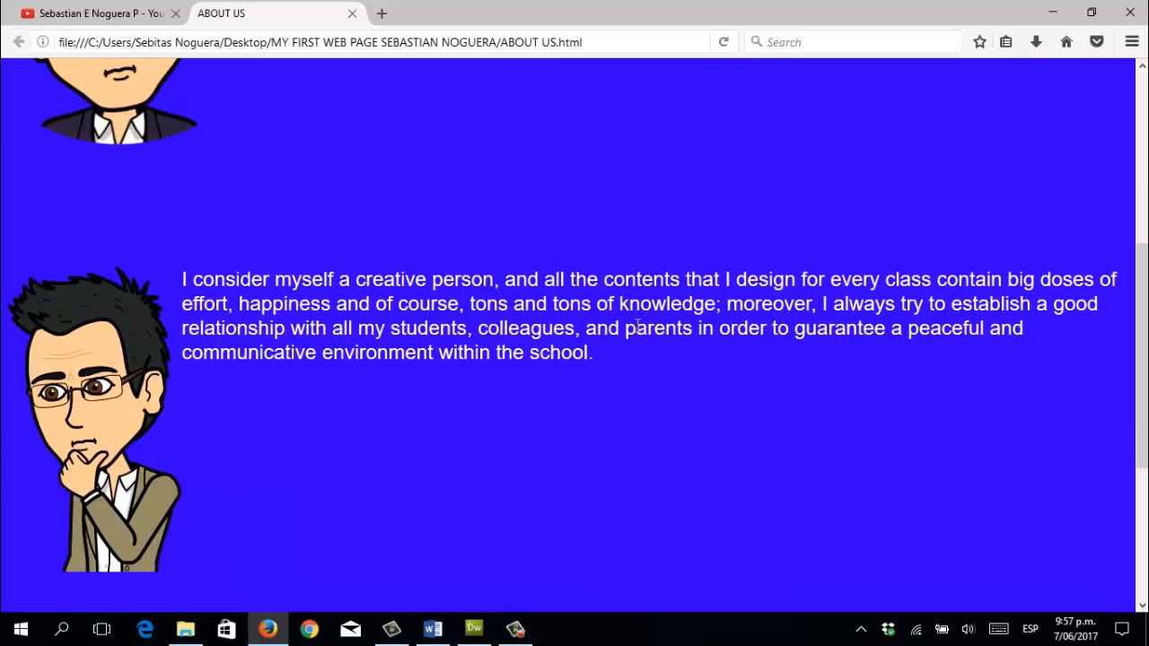
scroll(637, 325, "down", 6)
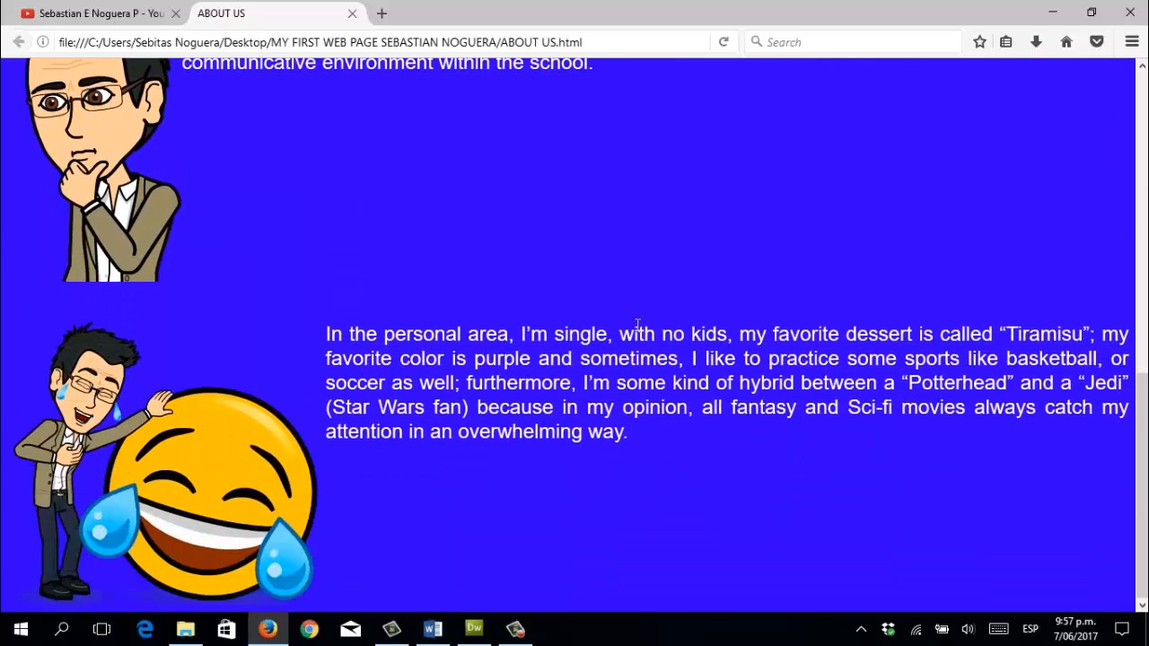
scroll(637, 326, "up", 6)
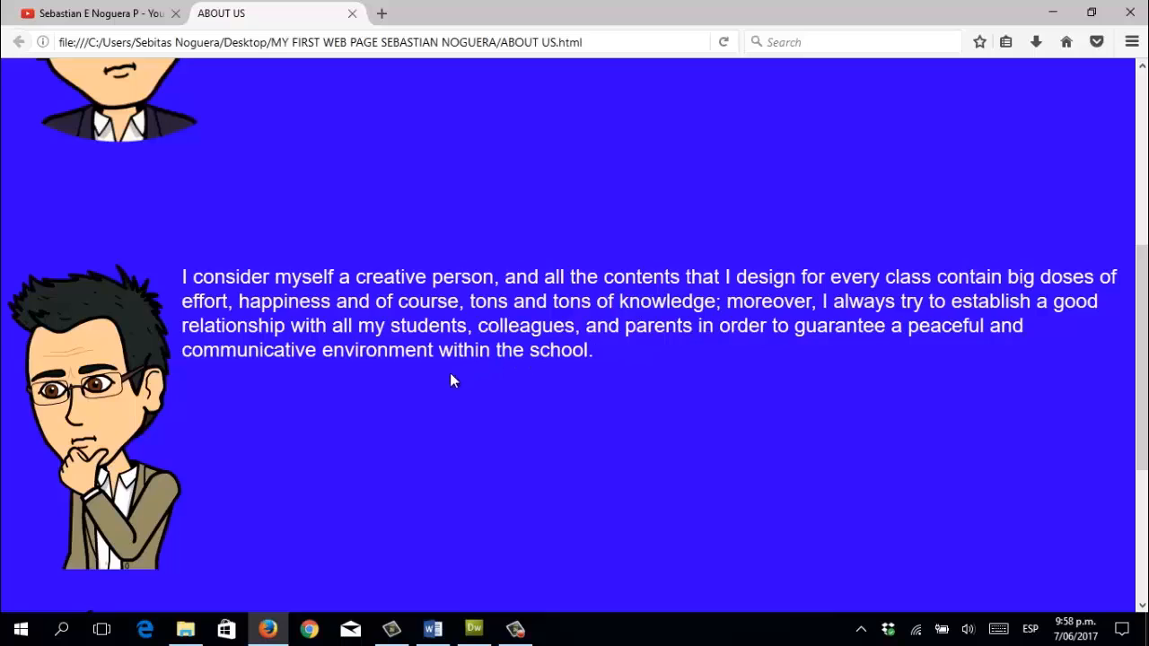
Start a new paragraph below the laughing-emoji image with the font set to Arial.
left_click(473, 627)
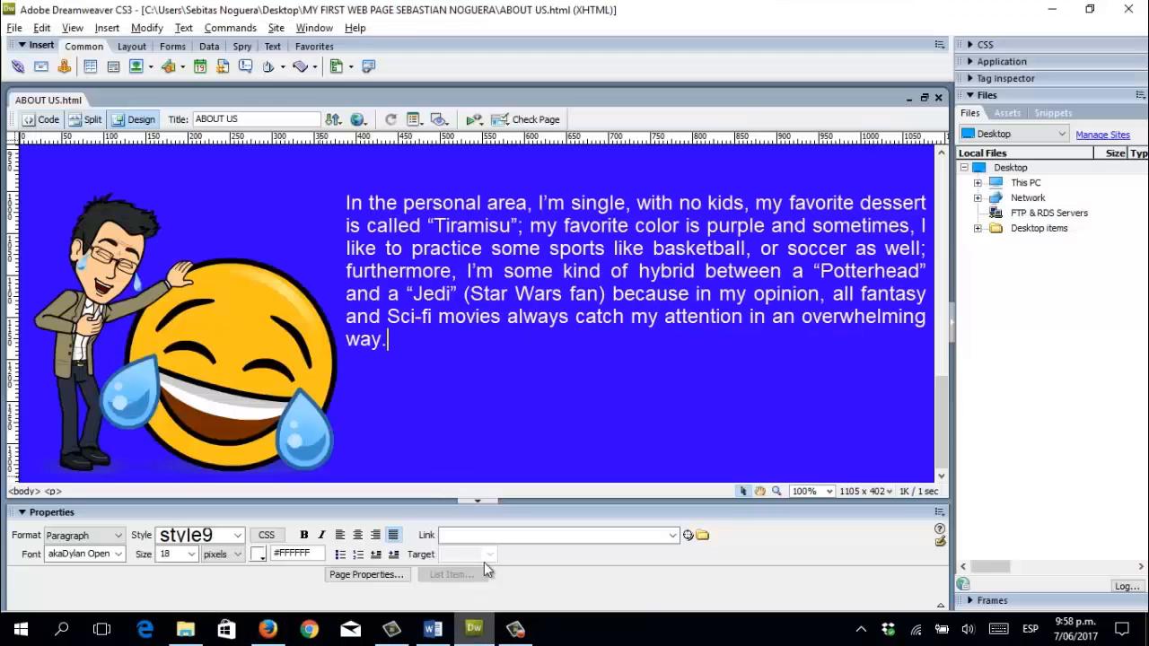
key("Return")
key("Return")
key("Return")
key("Return")
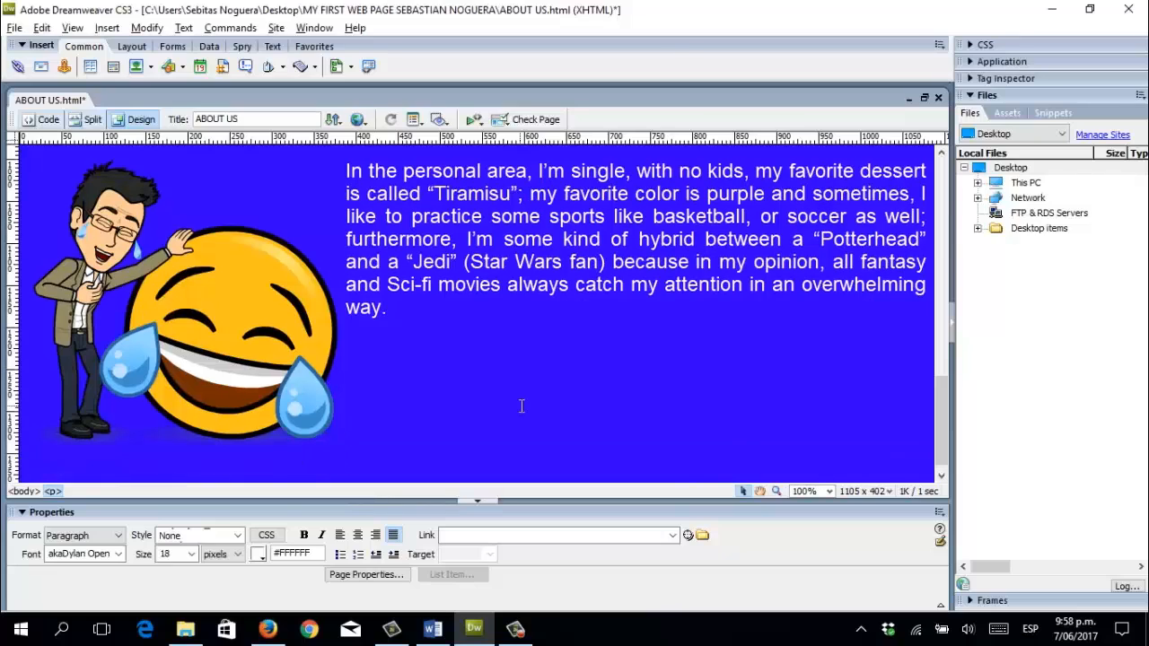
key("Return")
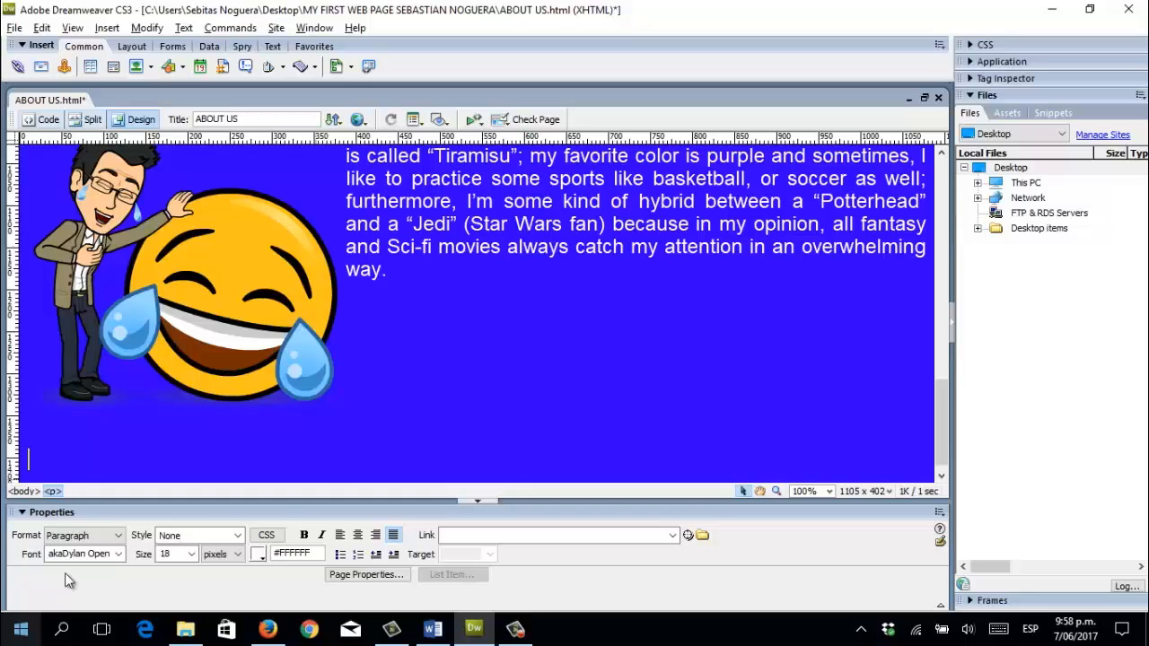
left_click(117, 554)
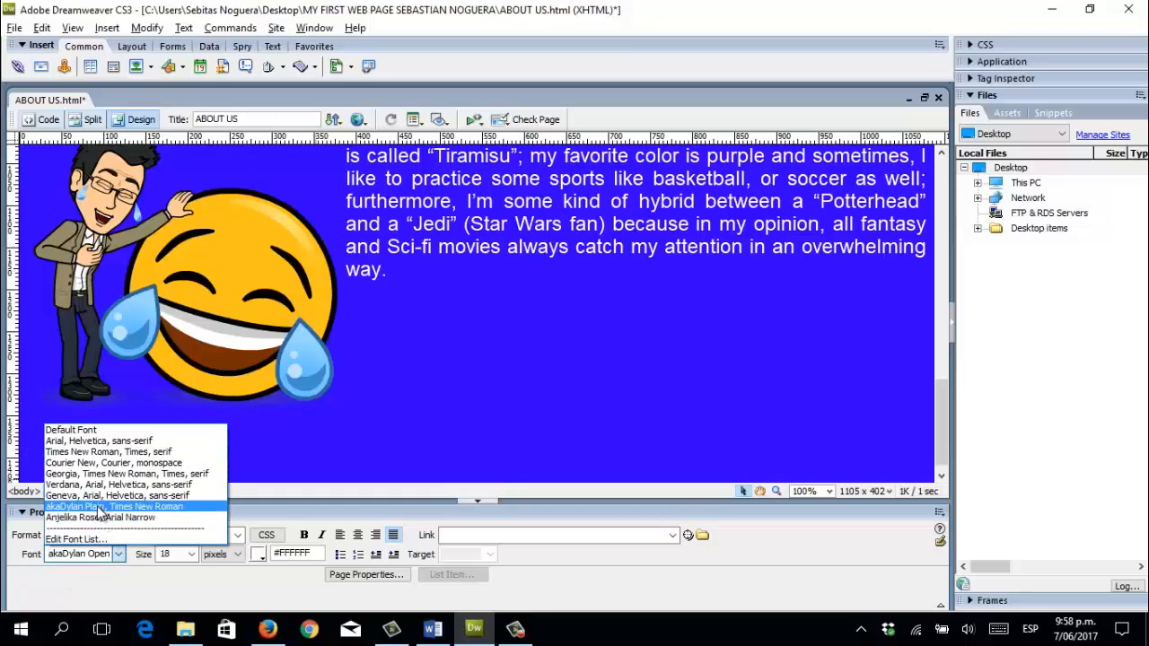
left_click(91, 440)
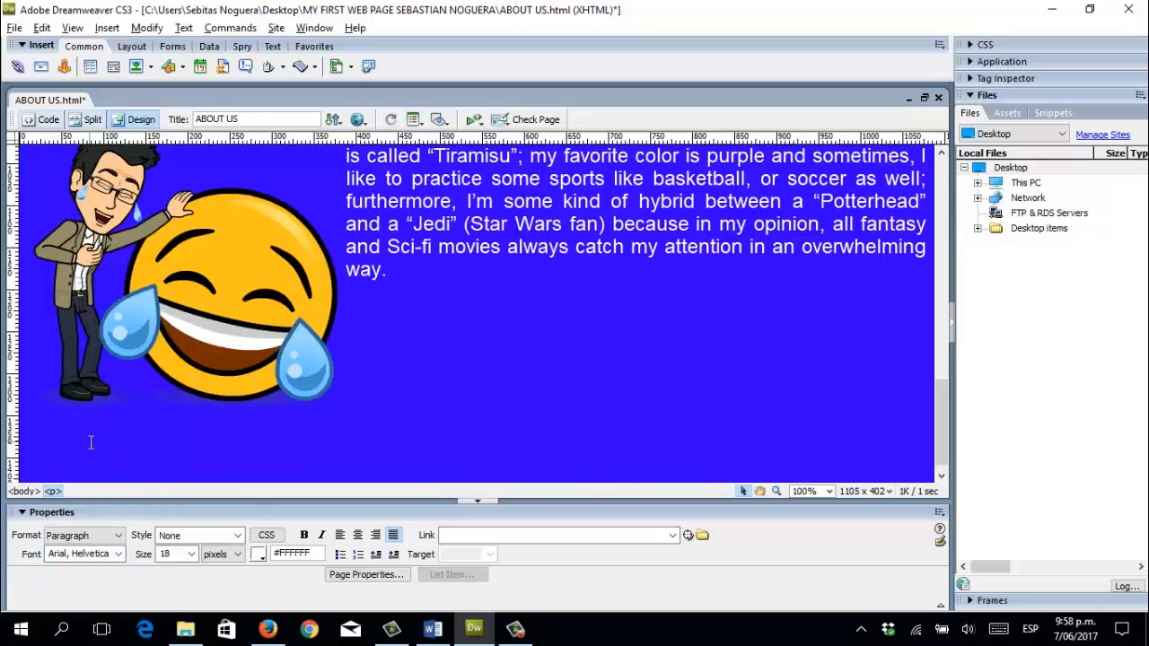
Type 'wanna know more?' on the new line and apply Arial, Helvetica to it.
type("MORE")
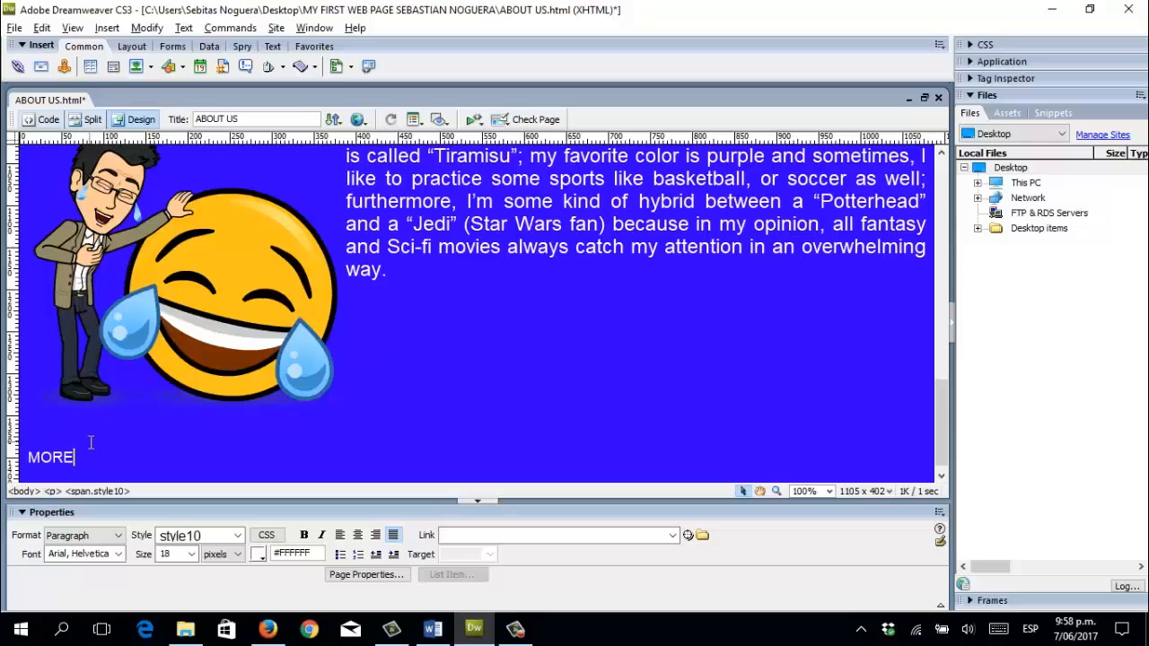
key("BackSpace")
key("BackSpace")
key("BackSpace")
key("BackSpace")
type("wanna ")
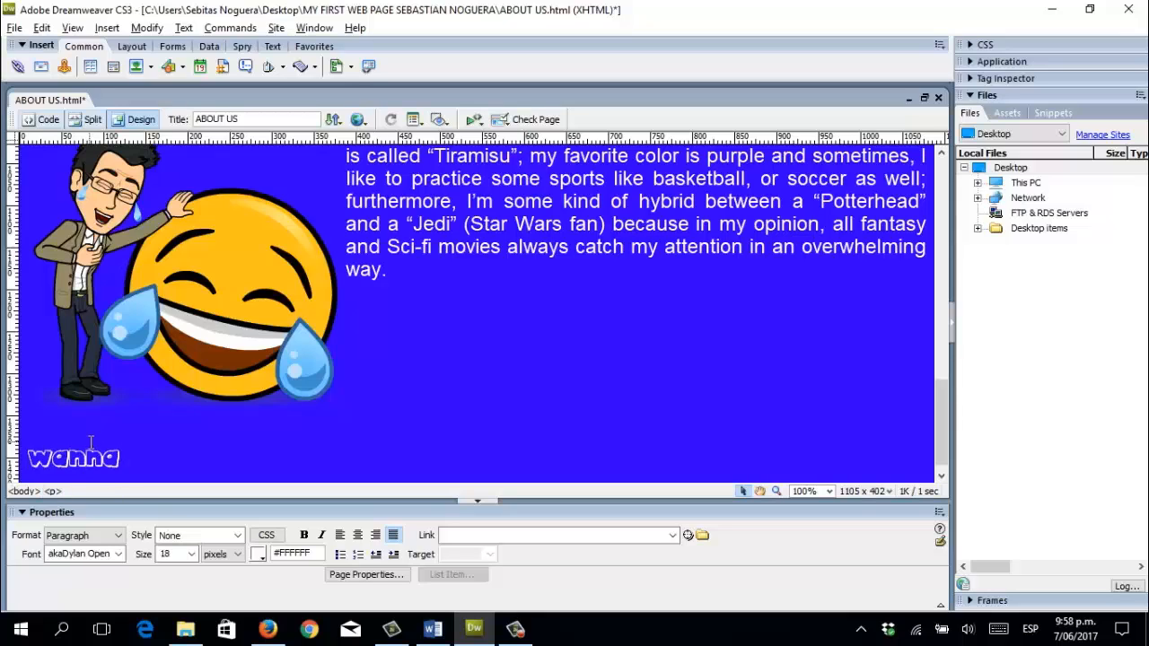
type("know more")
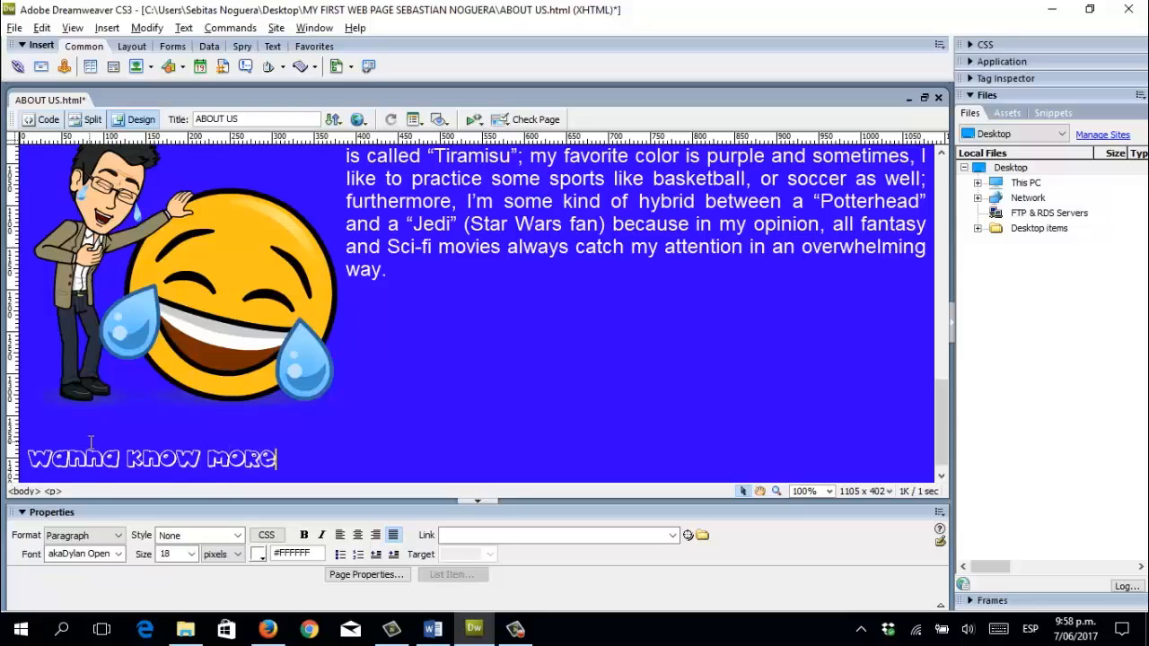
type("?")
left_click_drag(99, 459, 87, 471)
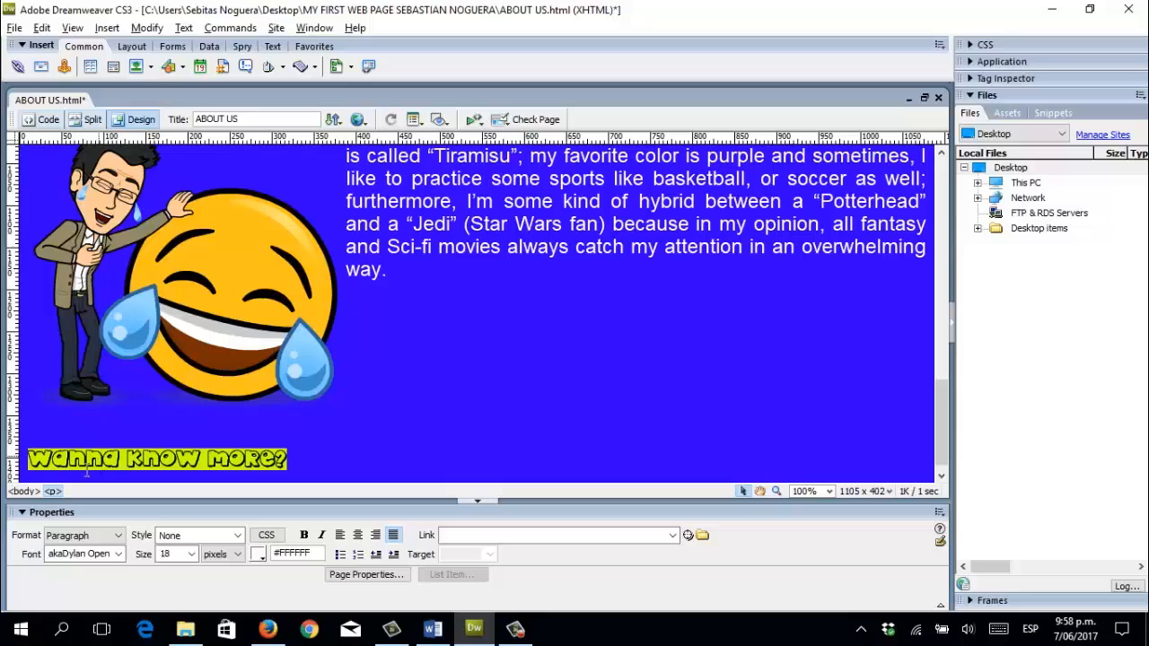
left_click(117, 554)
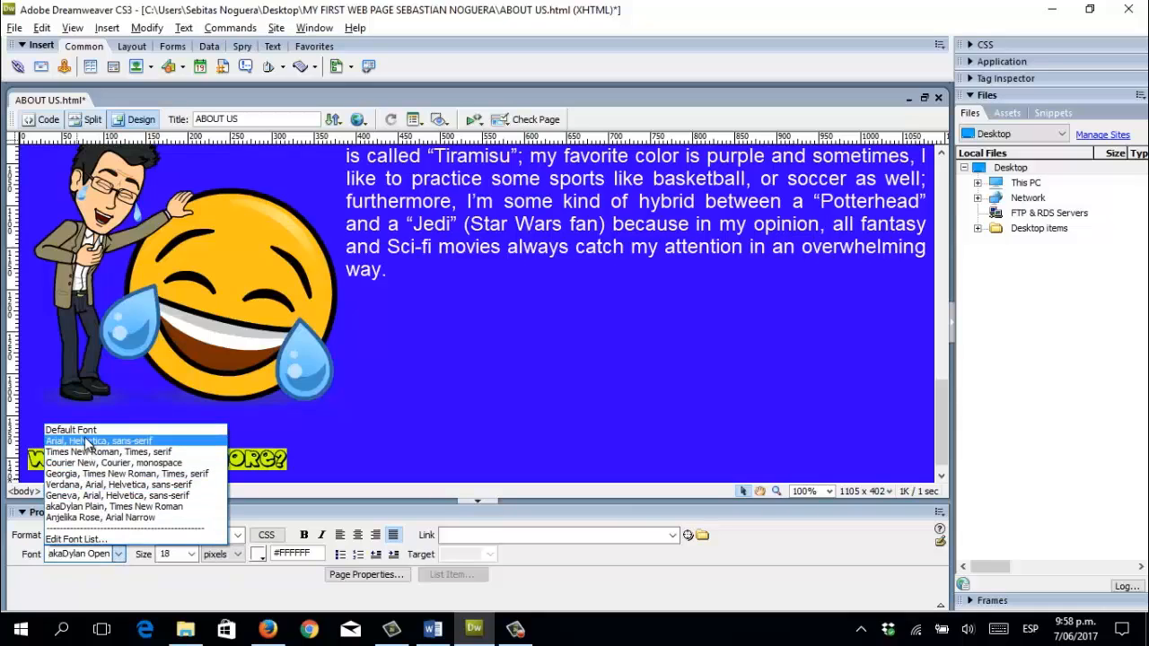
left_click(87, 442)
Append ', PLEASE VISIT THIS LINK!' to the line and select the word LINK!
left_click(209, 459)
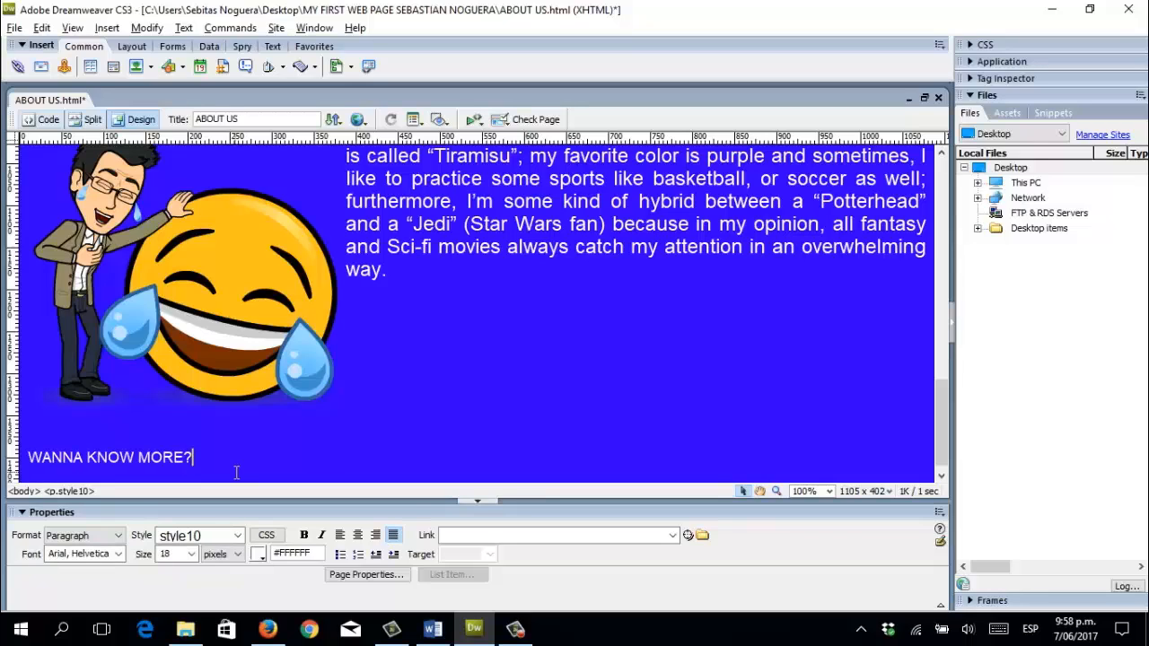
type(", PLEASE VISIT THIS LINK")
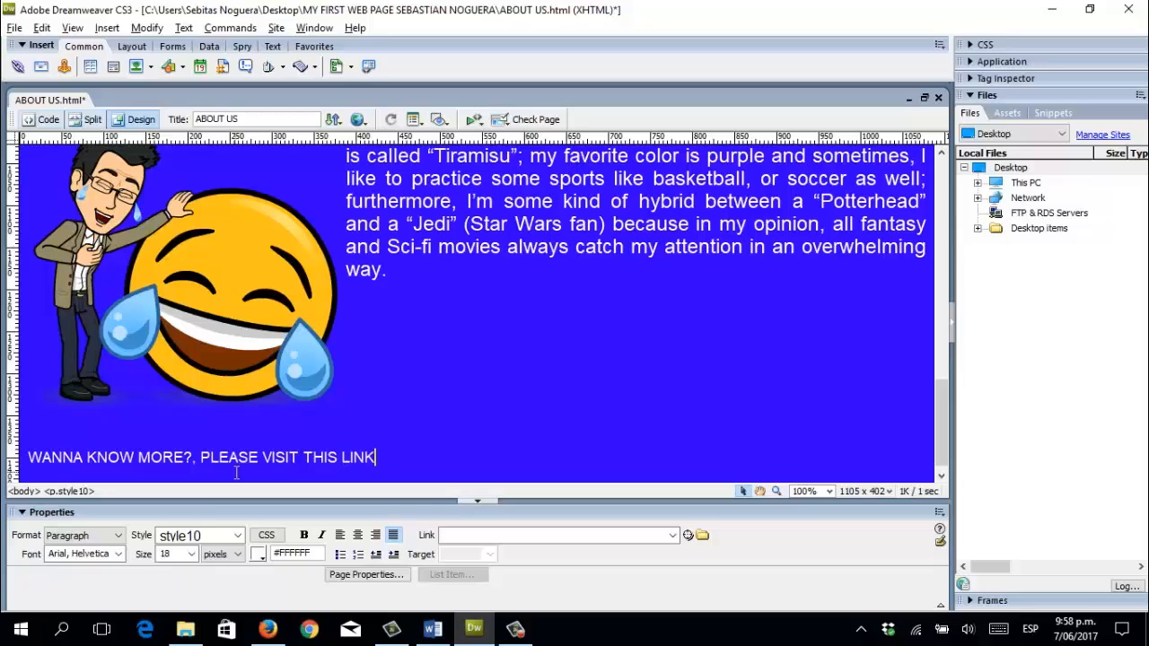
type("!")
left_click_drag(339, 458, 384, 452)
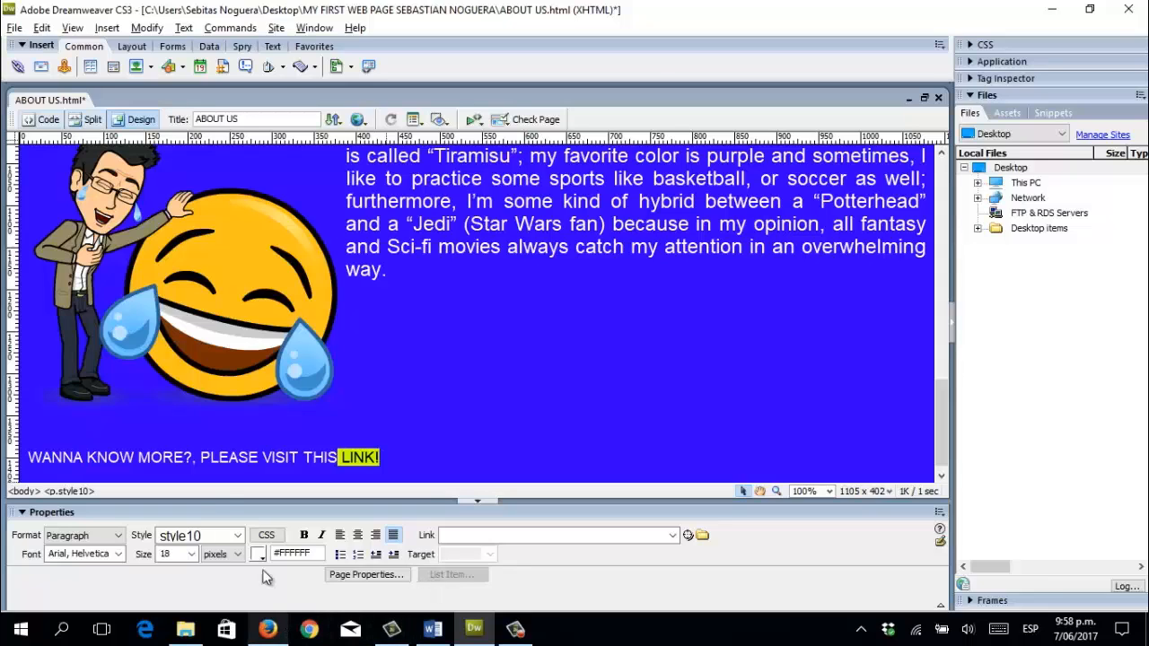
Copy the YouTube channel's address from Firefox's address bar, then return to Dreamweaver.
left_click(268, 628)
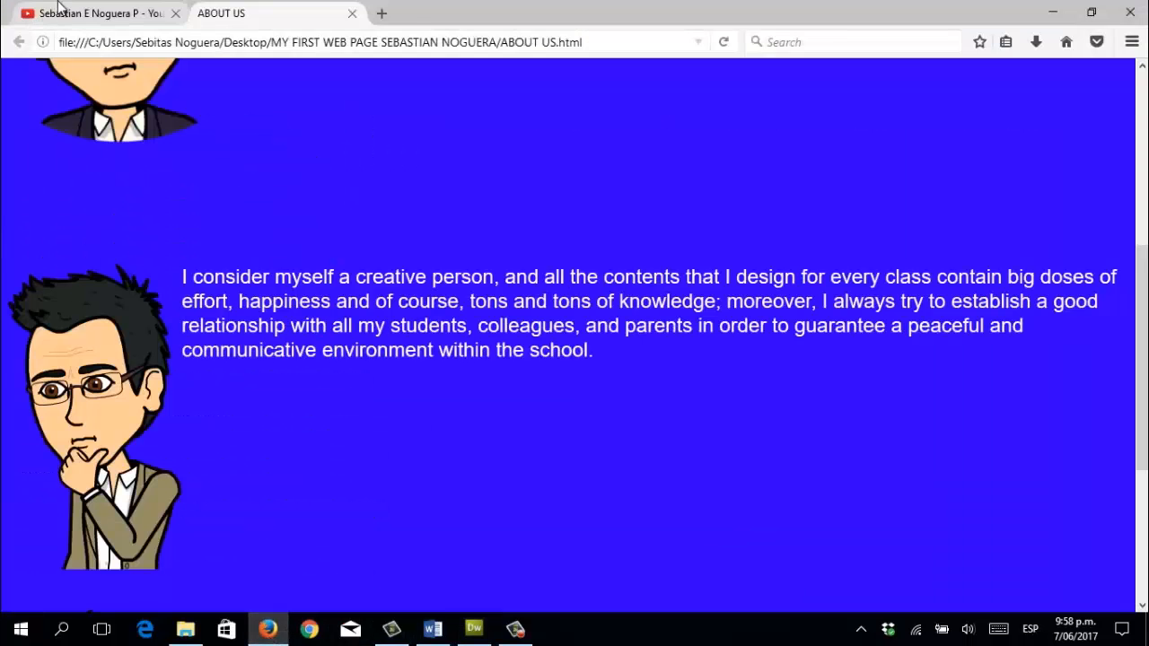
left_click(58, 11)
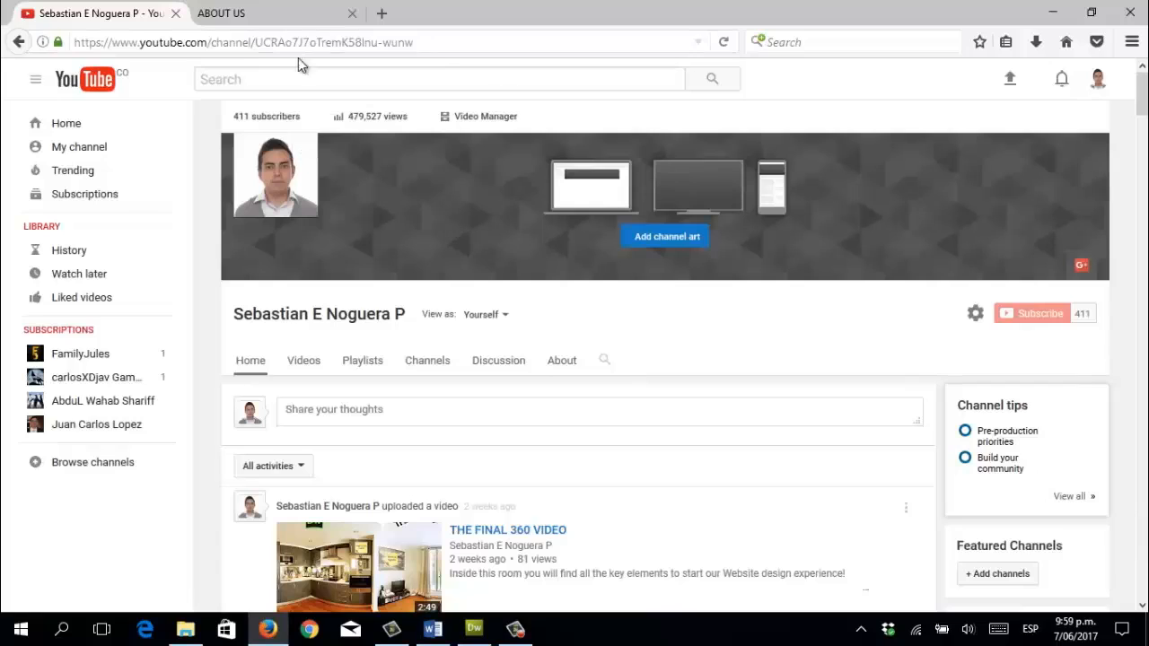
left_click(342, 42)
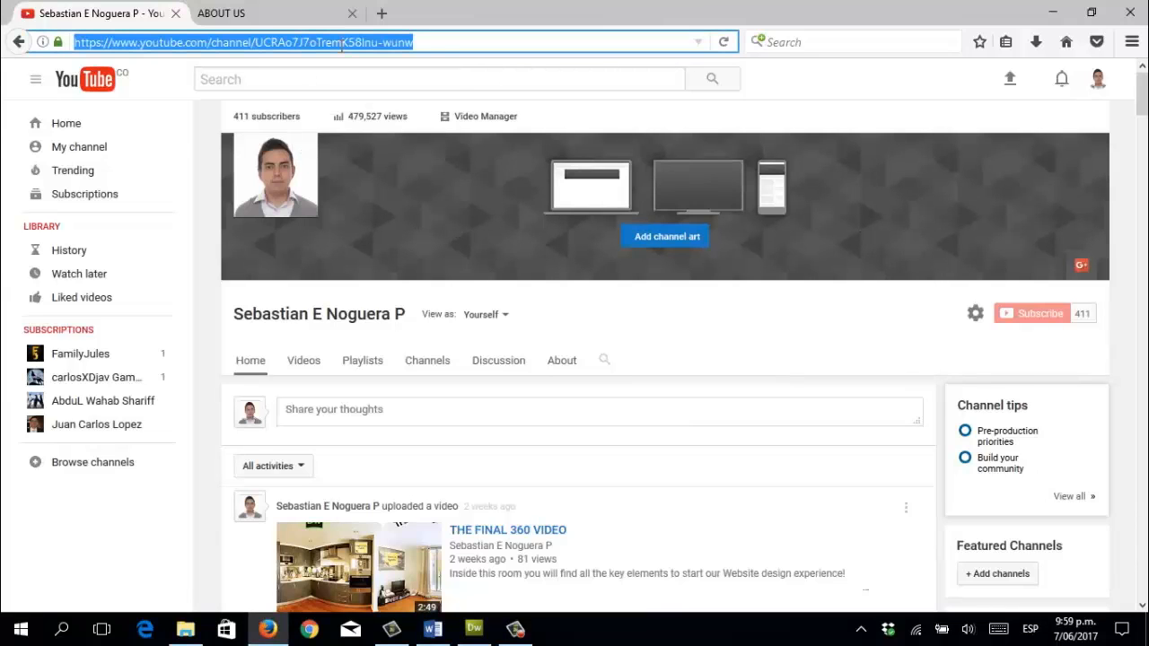
right_click(342, 42)
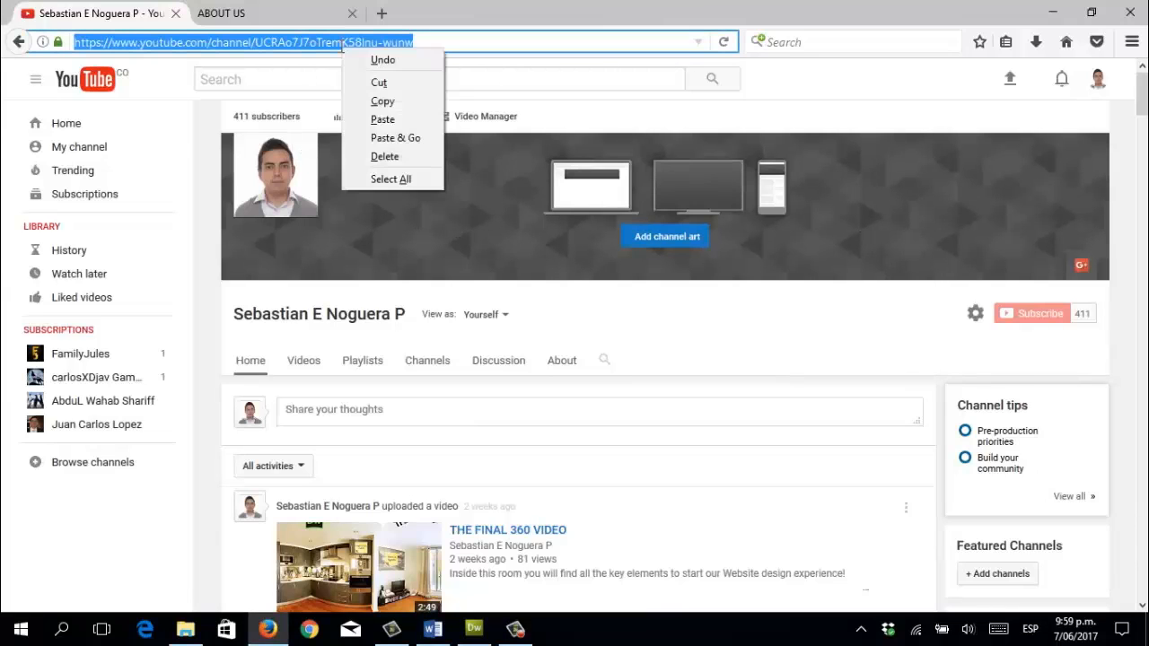
left_click(364, 104)
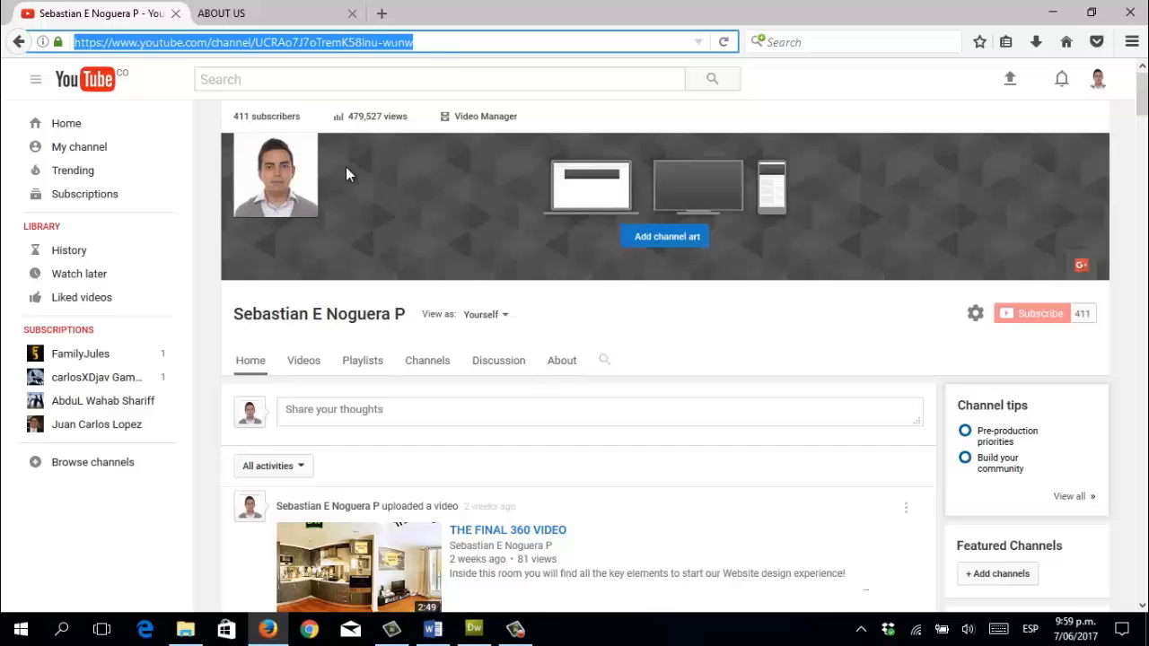
left_click(481, 633)
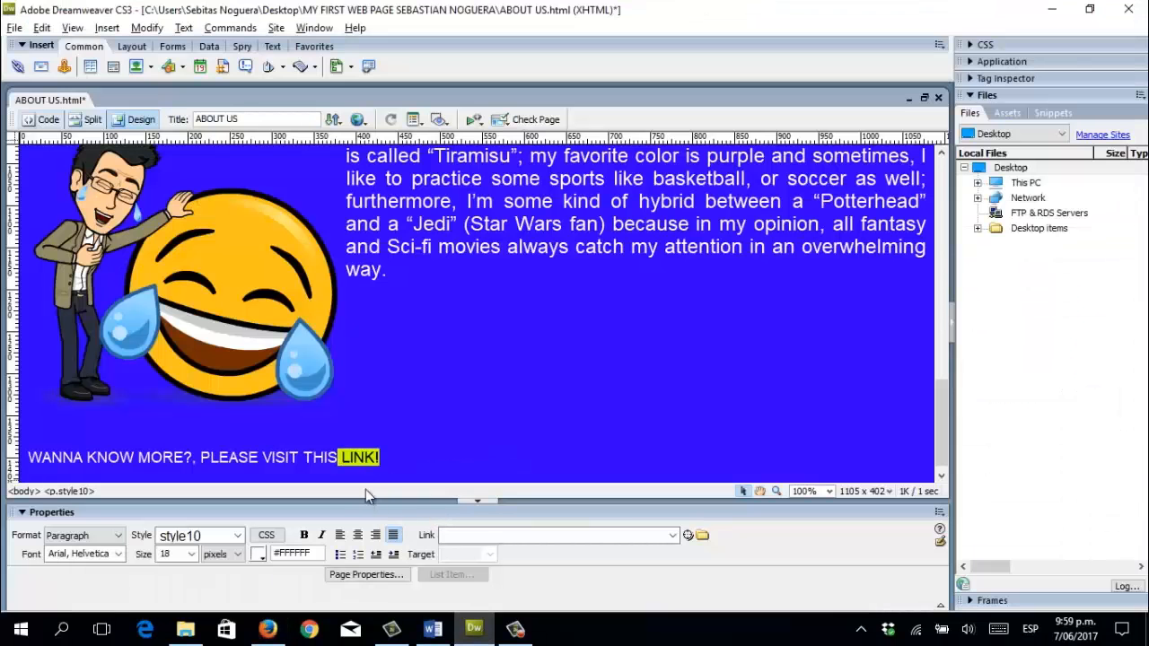
Paste the YouTube channel address into the Link field for LINK!
left_click(473, 534)
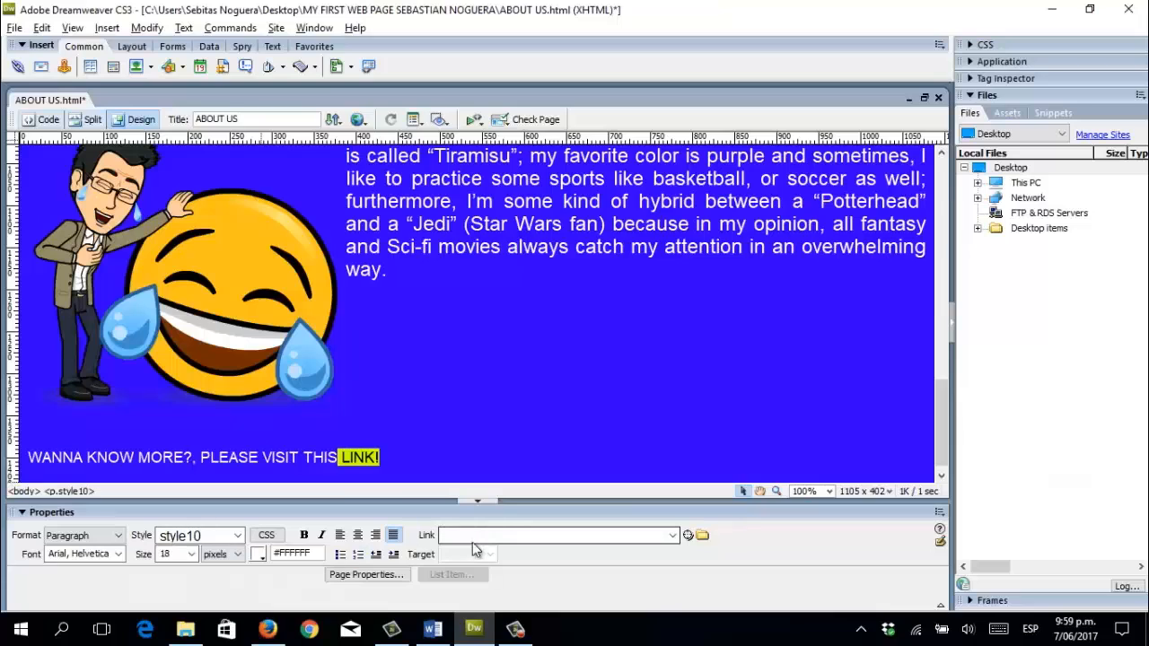
left_click(471, 535)
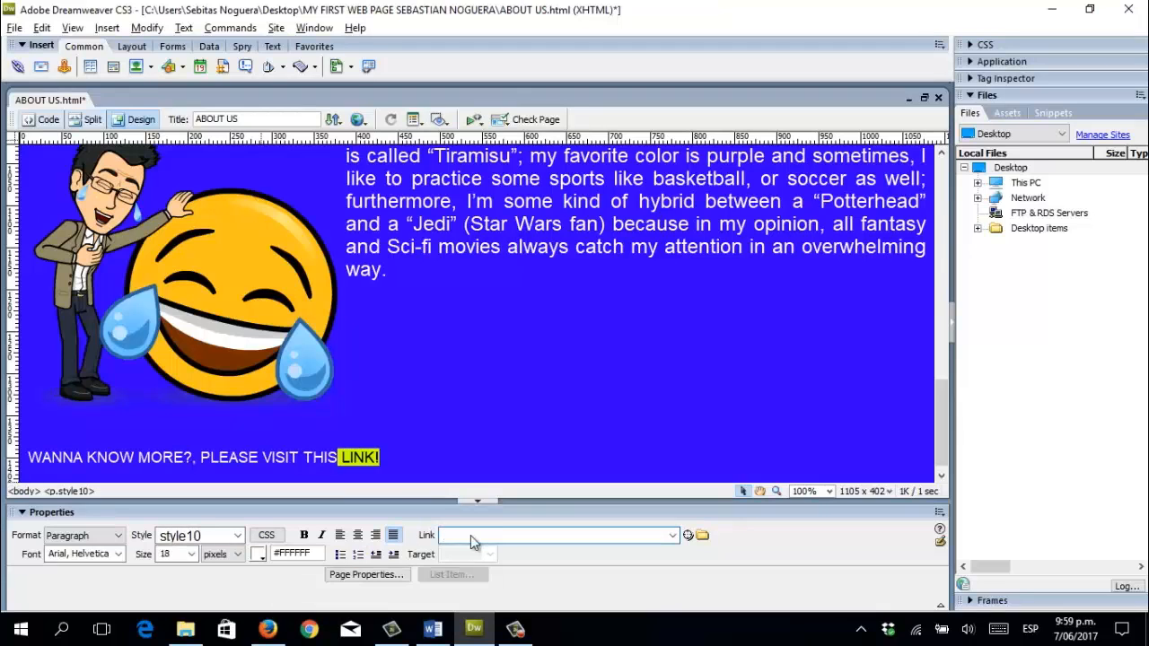
right_click(470, 535)
left_click(296, 376)
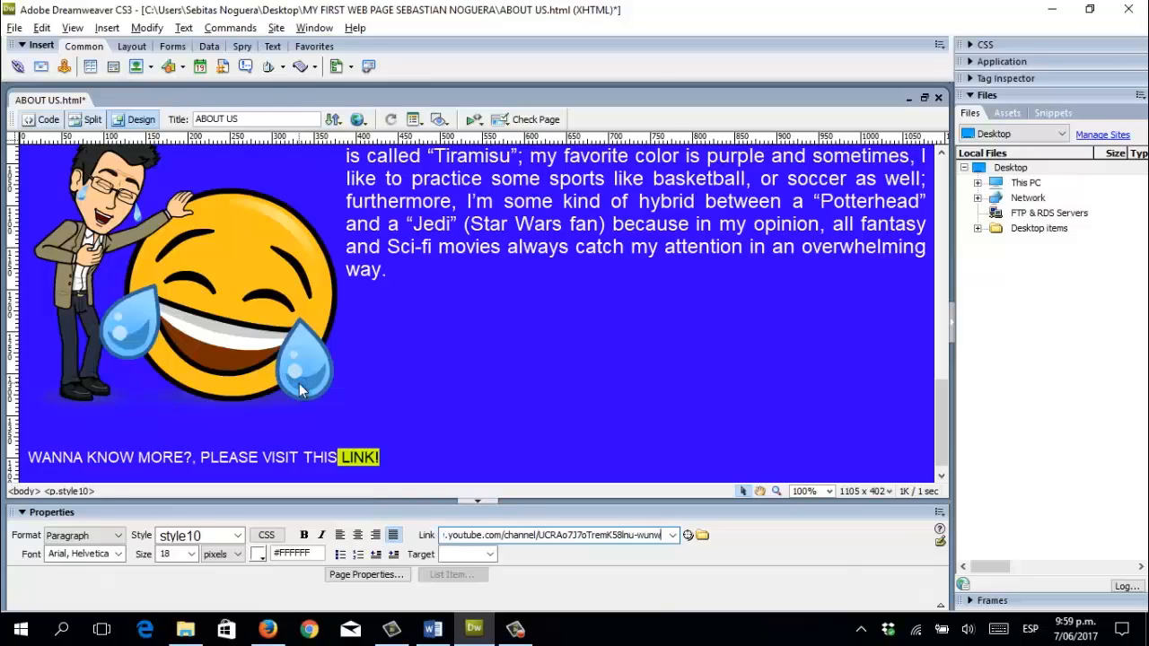
key("Return")
left_click(369, 458)
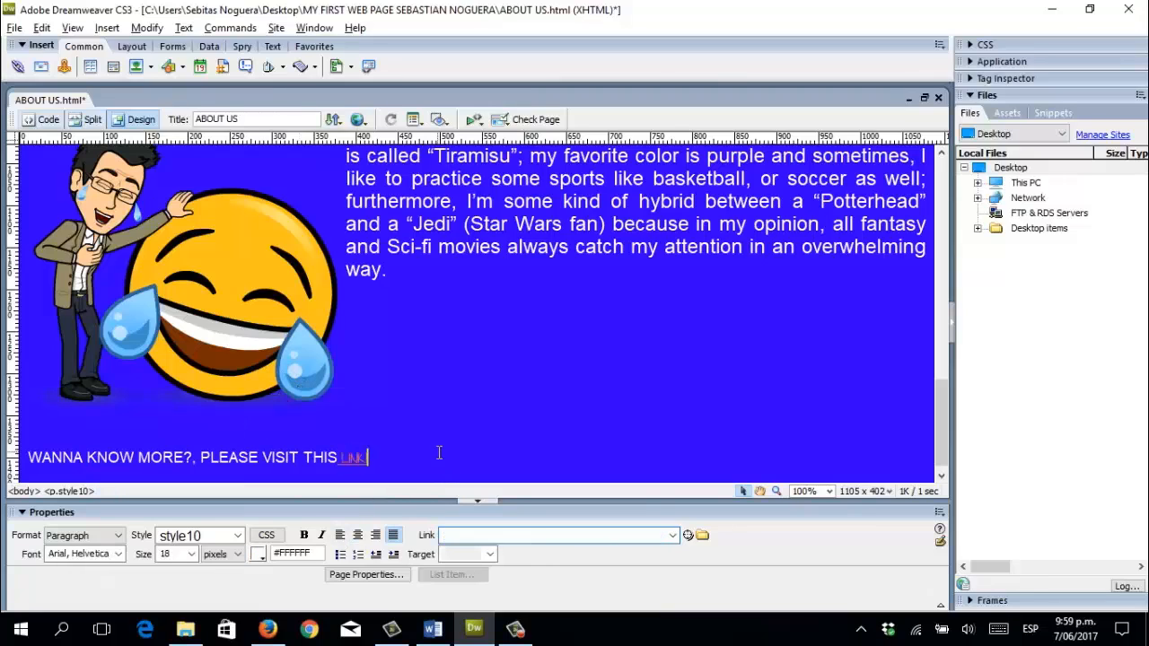
Make the linked word 24px and retype its trailing '!'.
left_click_drag(338, 458, 370, 458)
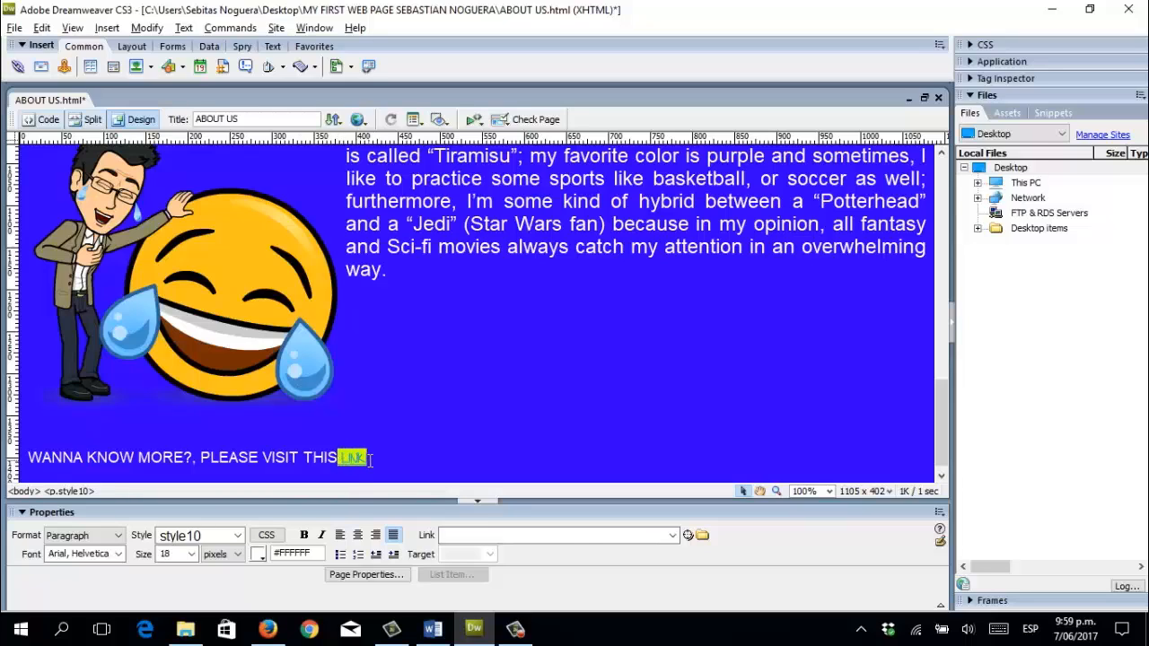
left_click(191, 554)
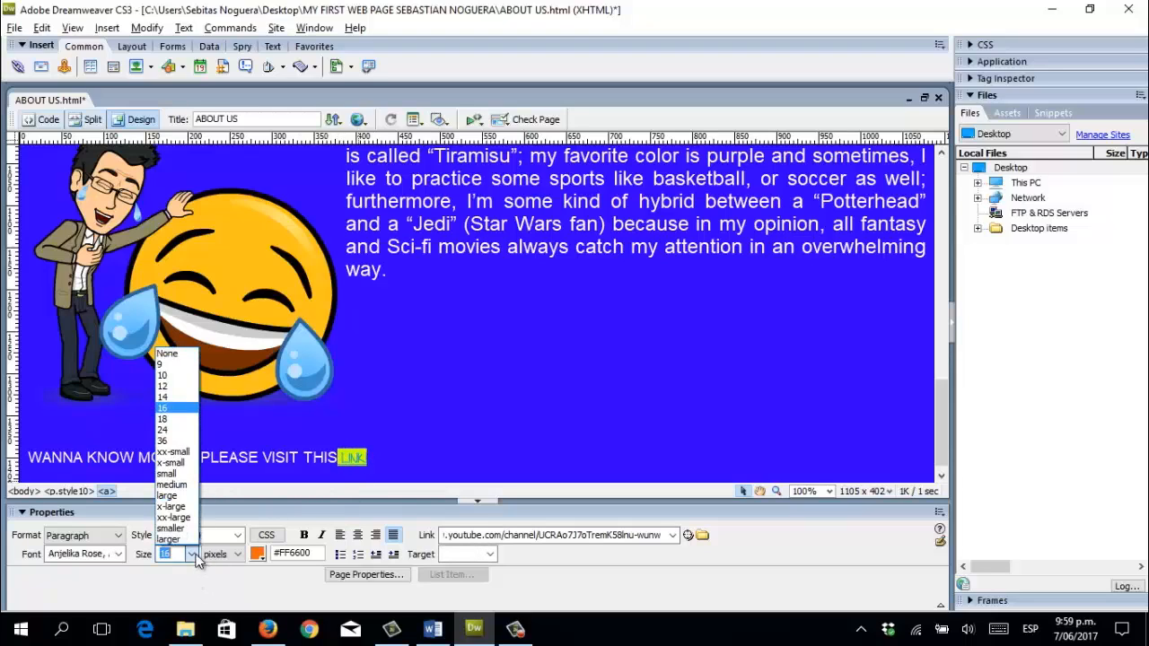
left_click(174, 430)
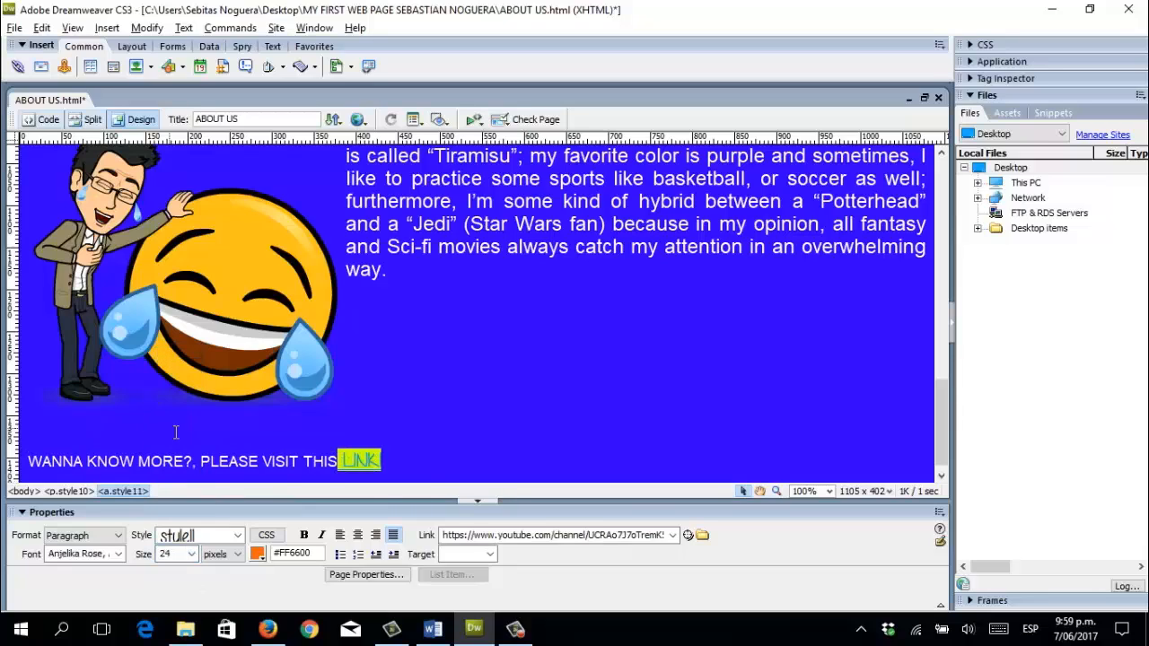
left_click(417, 463)
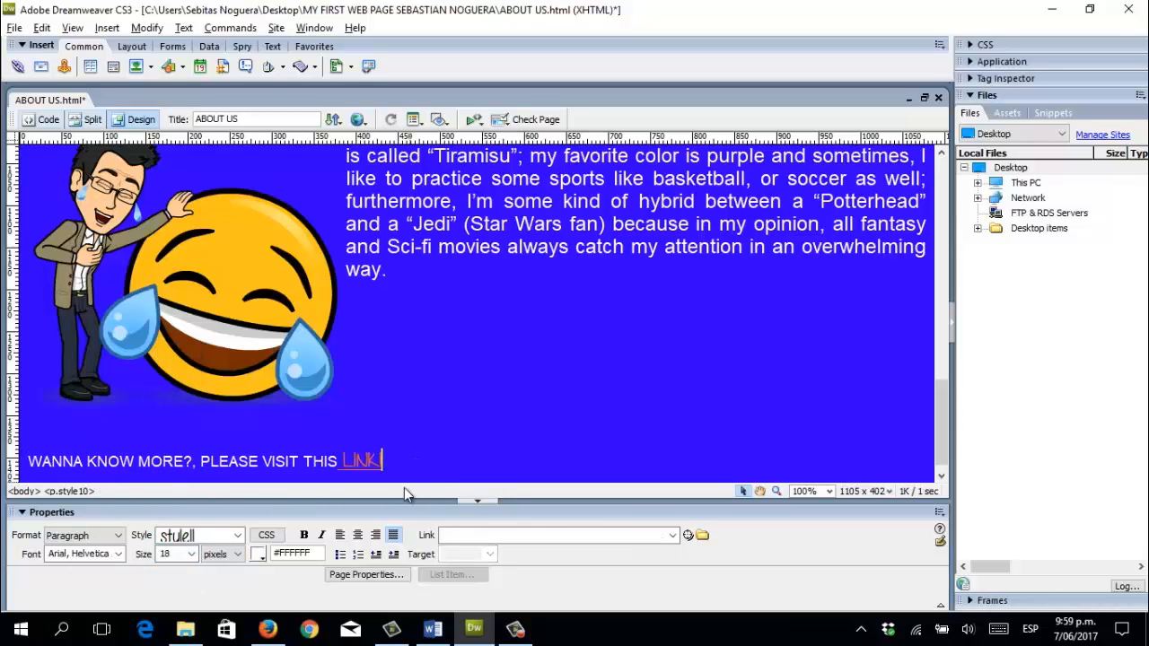
type("!")
Save the ABOUT US page with File > Save.
left_click(12, 29)
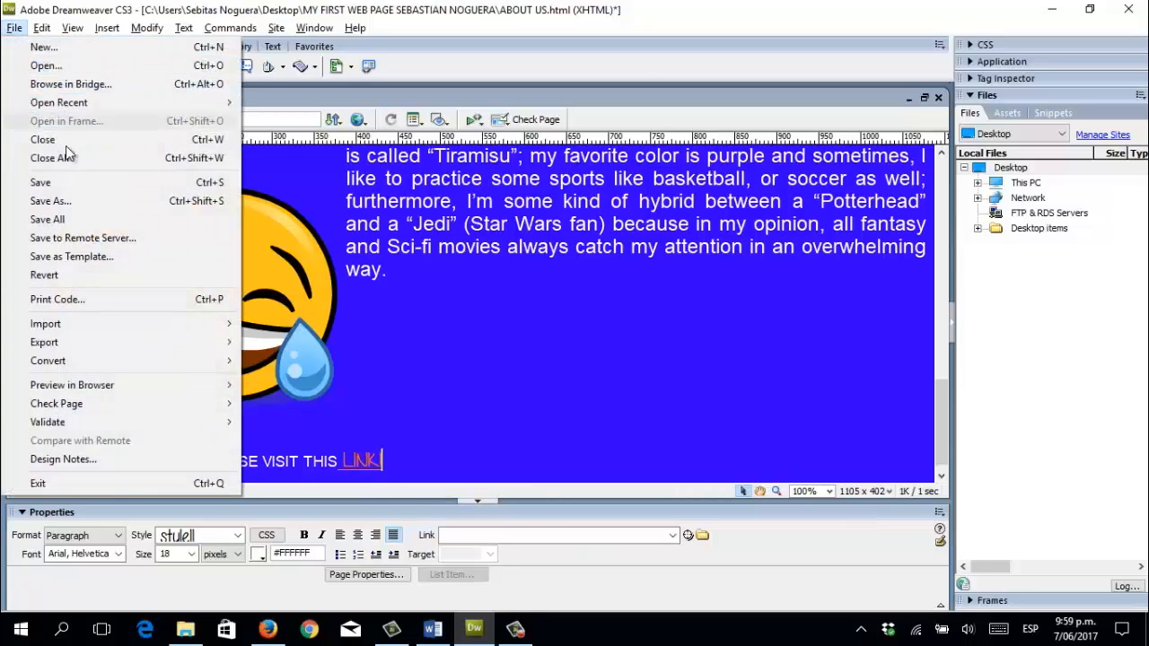
left_click(62, 181)
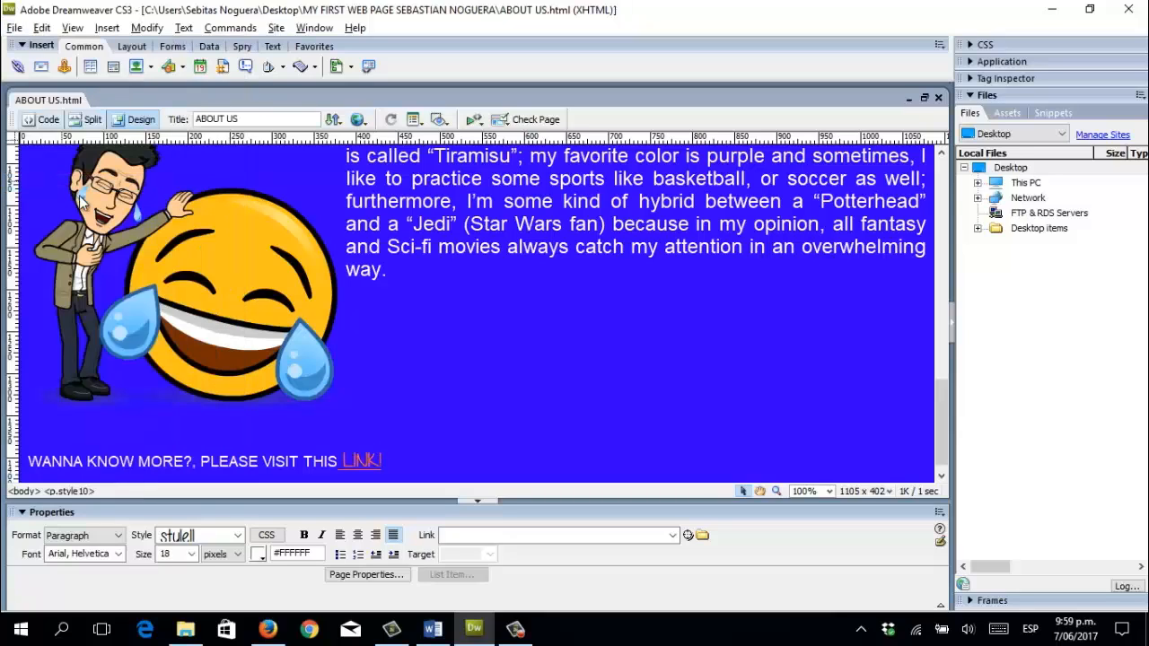
left_click(358, 120)
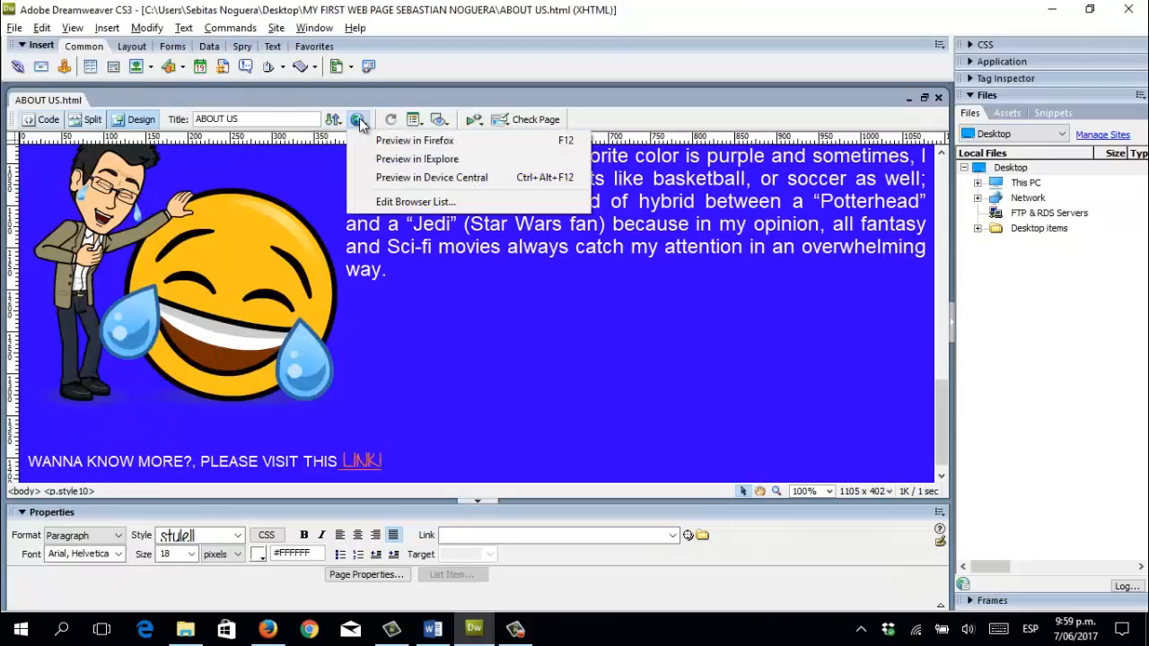
left_click(360, 413)
Reload ABOUT US in Firefox and click LINK! to verify it opens the YouTube channel.
left_click(267, 629)
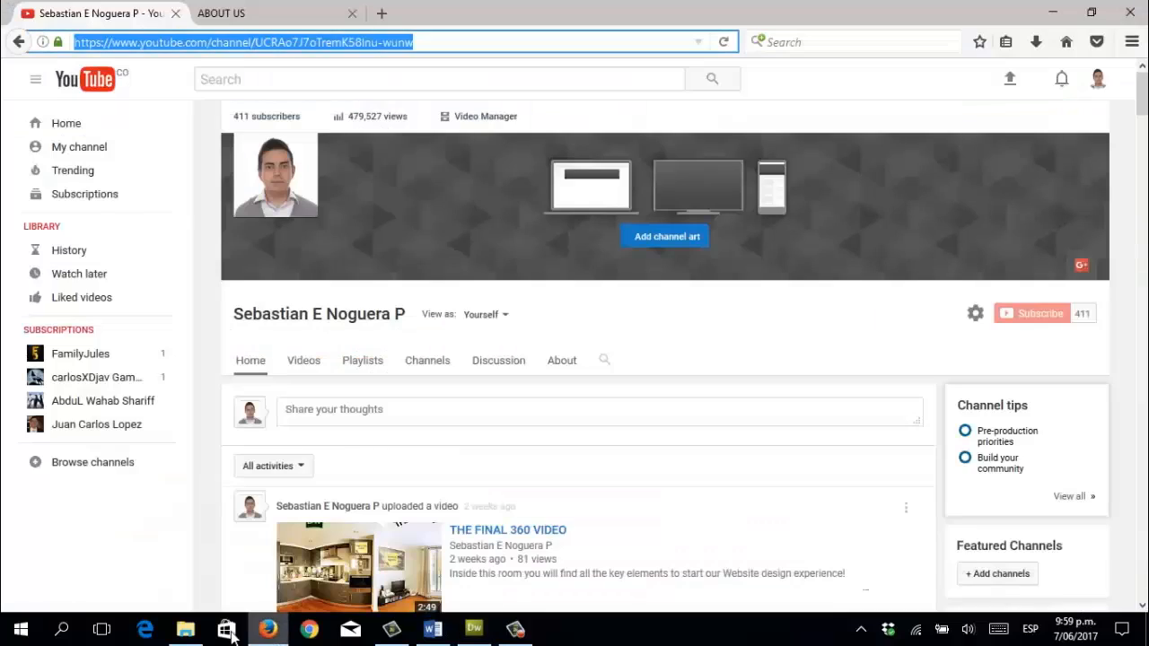
left_click(222, 20)
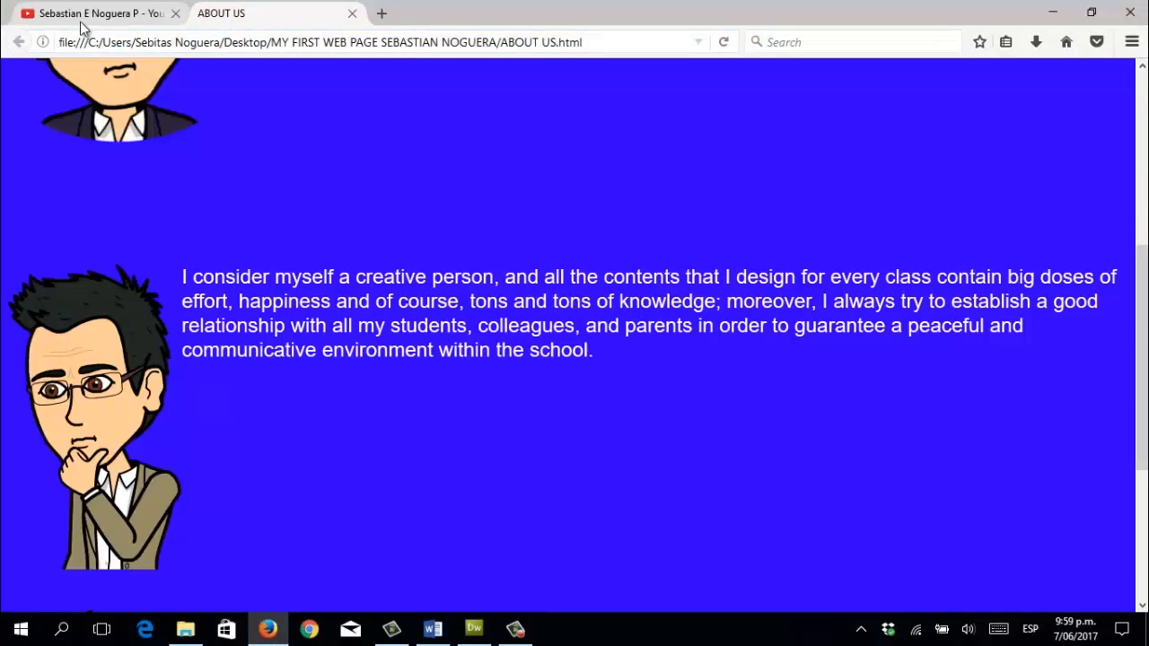
left_click(723, 43)
scroll(505, 237, "down", 5)
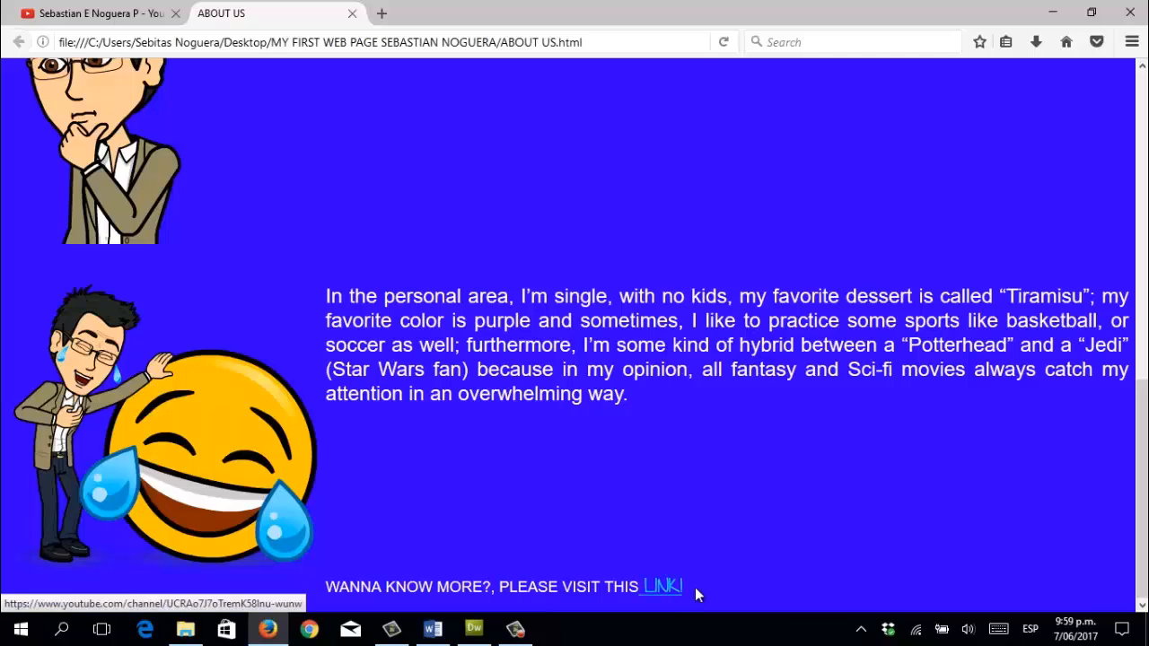
left_click(668, 589)
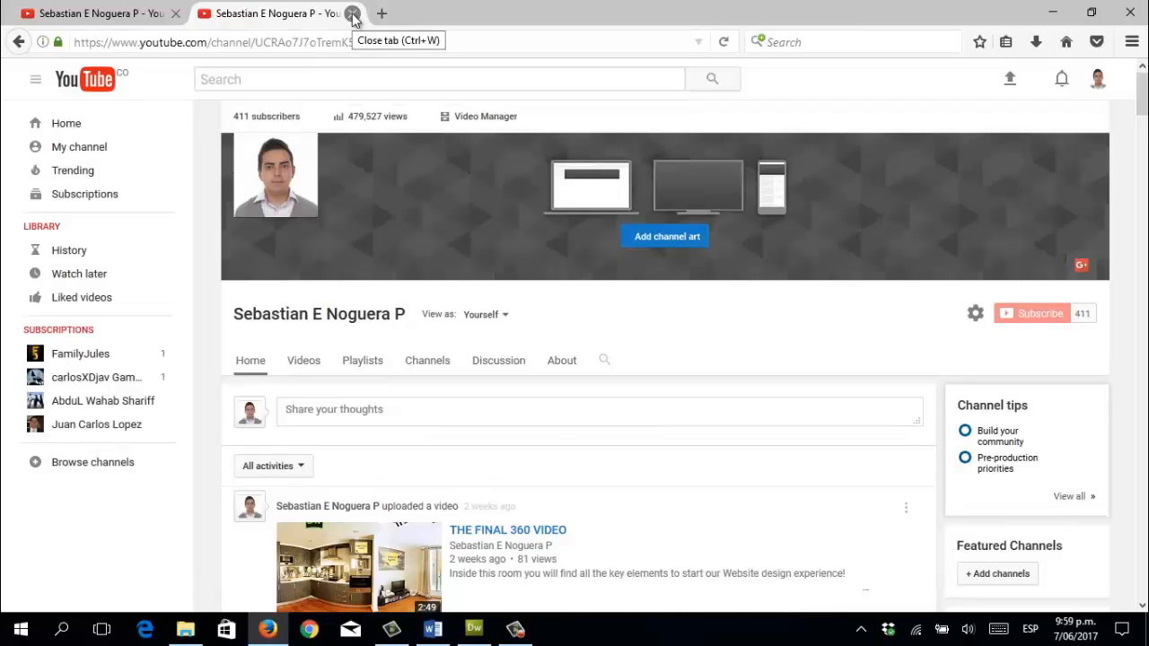
left_click(353, 14)
key("alt+Tab")
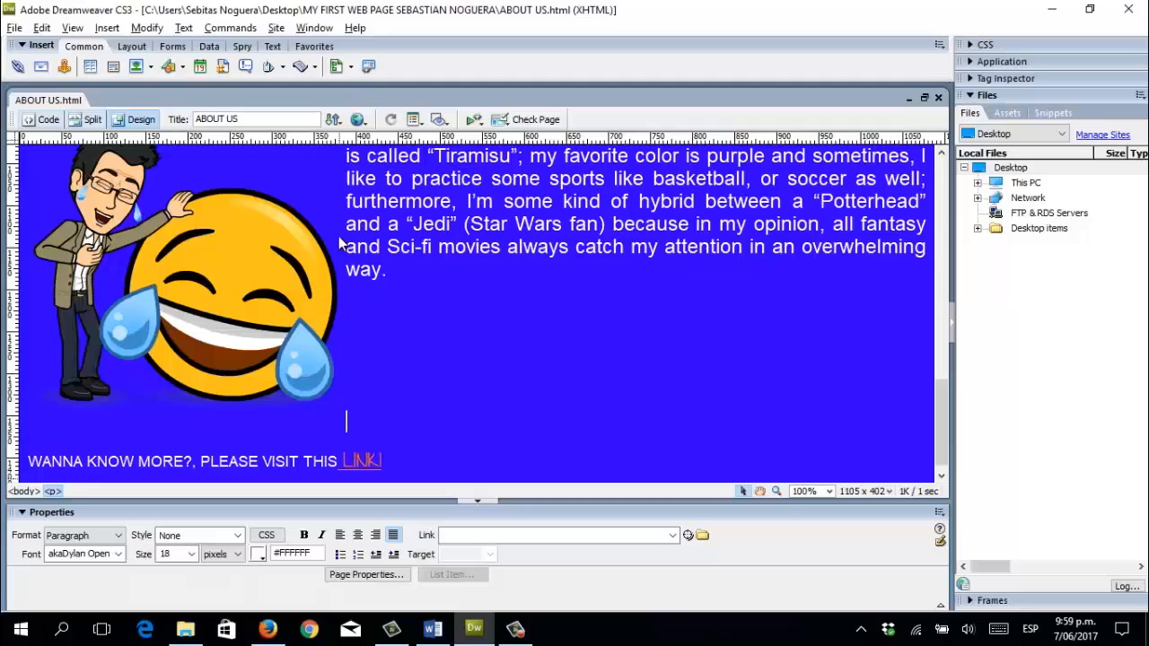
Set LINK!'s target to _blank so it opens in a new window.
left_click(345, 459)
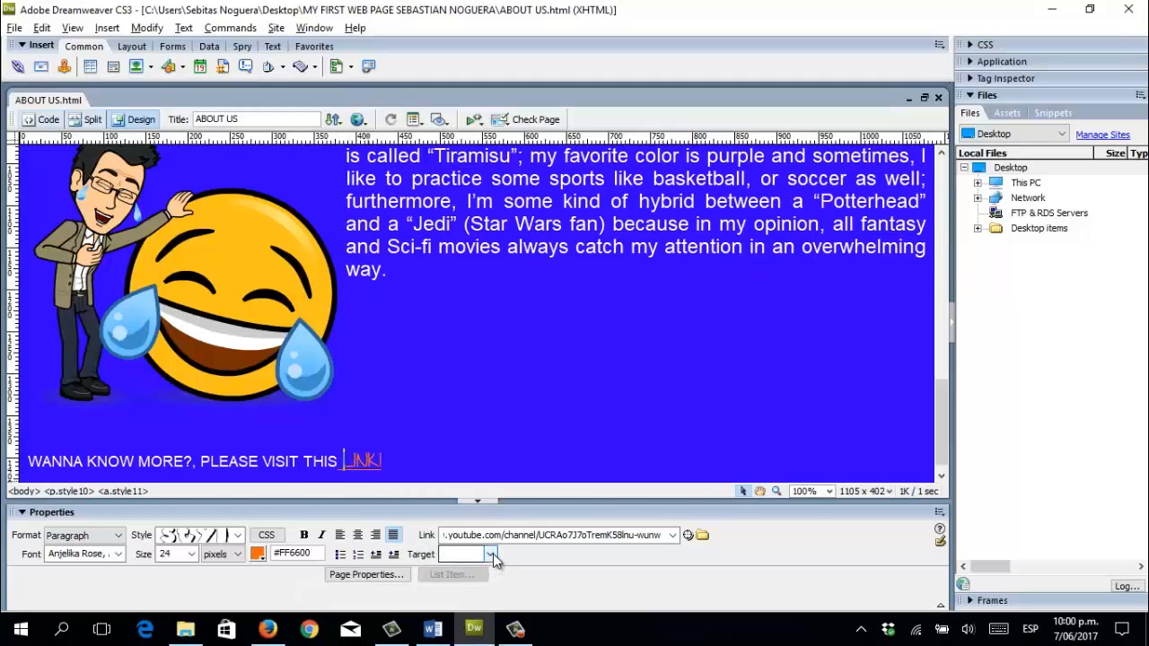
left_click_drag(342, 460, 383, 460)
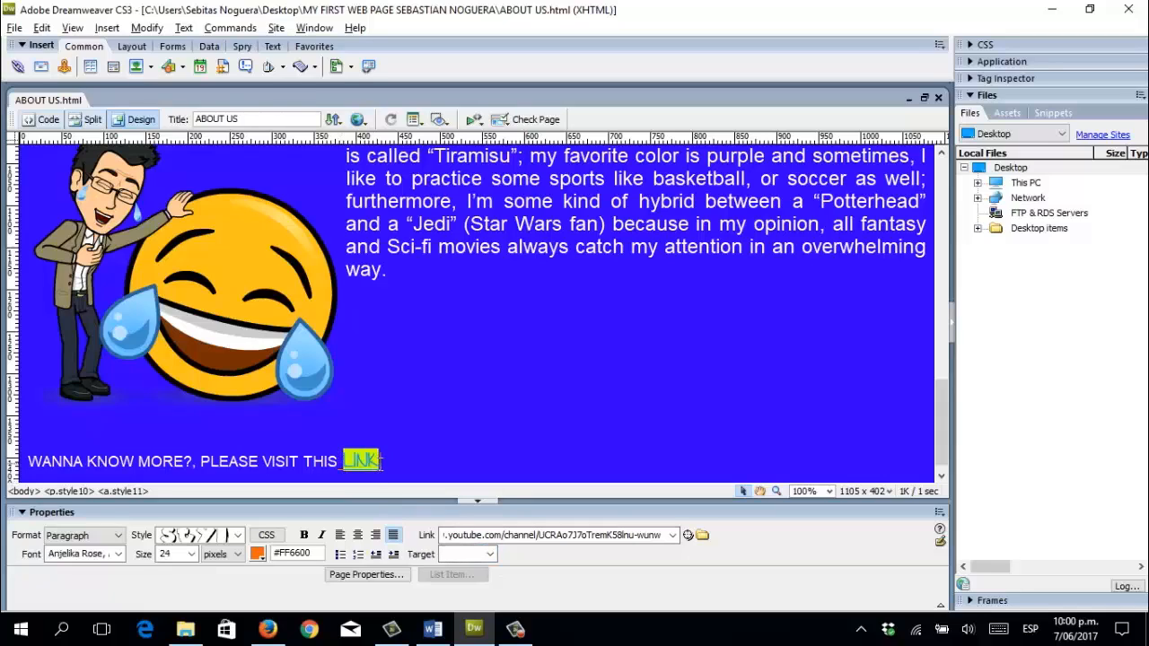
left_click(490, 554)
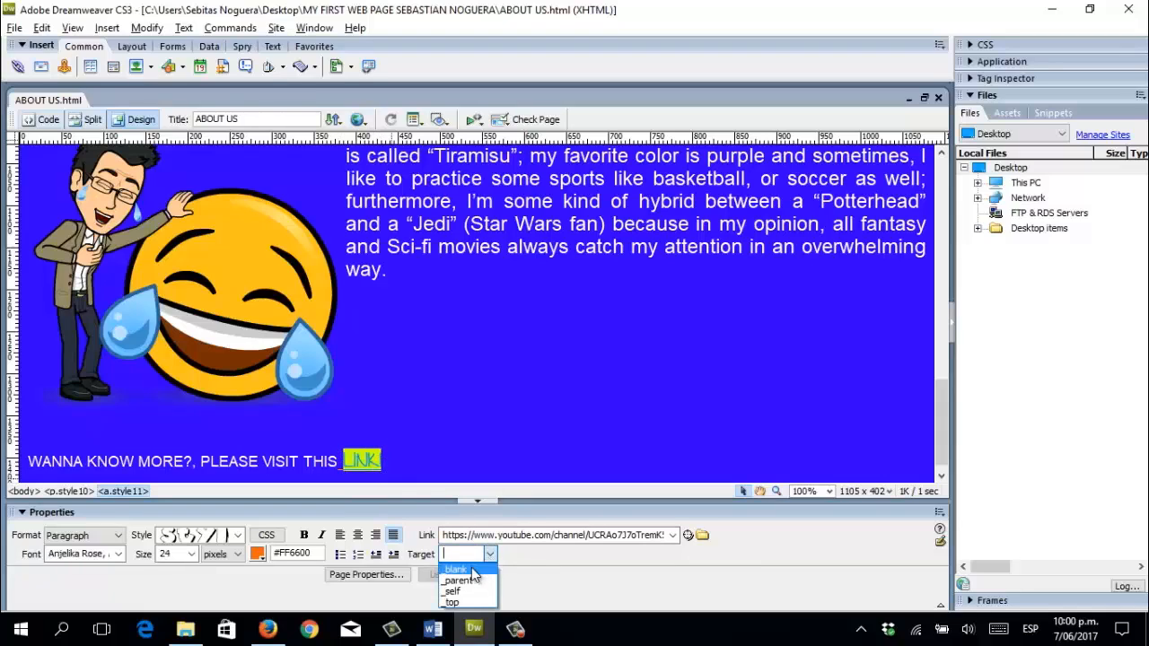
left_click(473, 571)
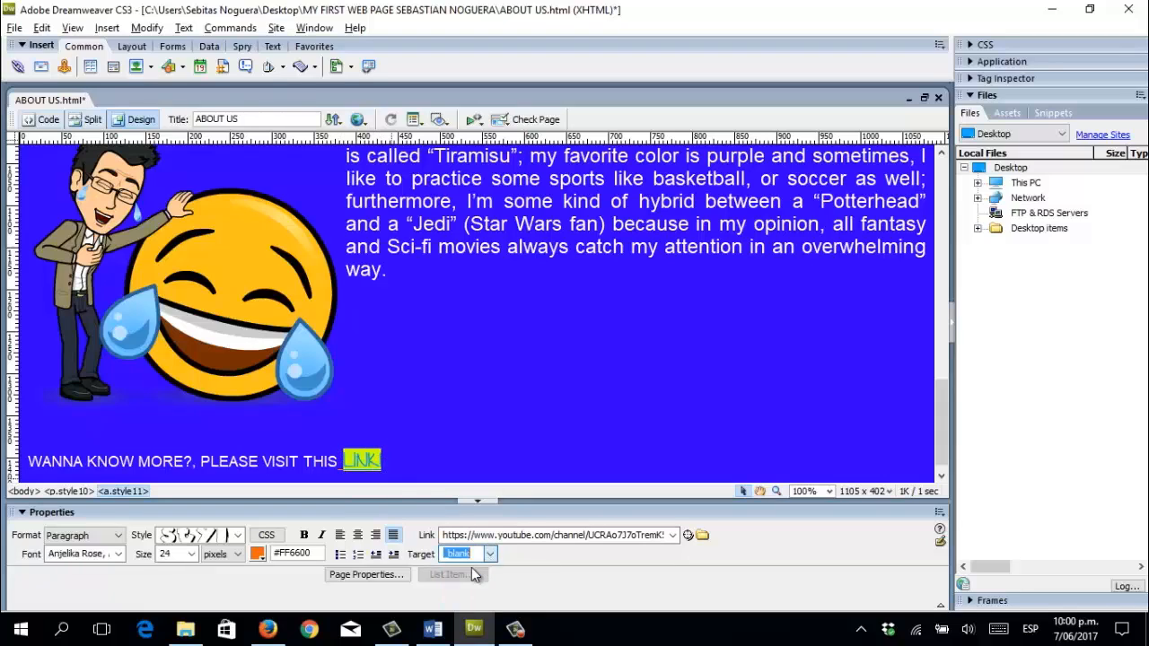
left_click(519, 554)
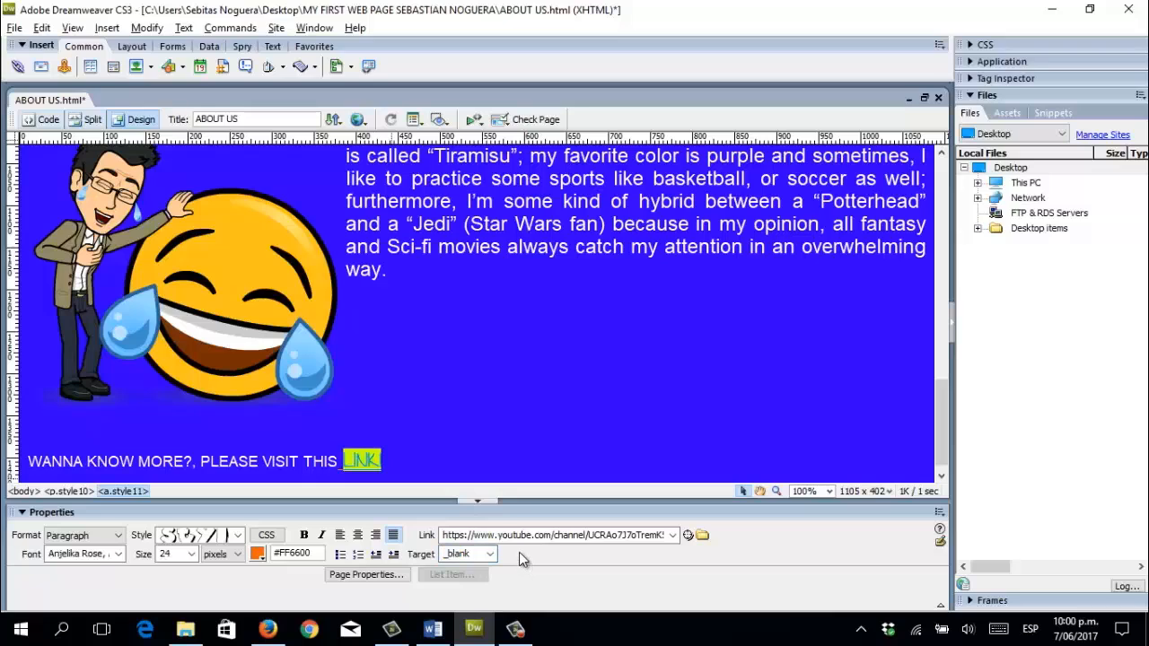
Add an empty paragraph above the closing line and recheck the link's properties.
left_click(178, 436)
key("Return")
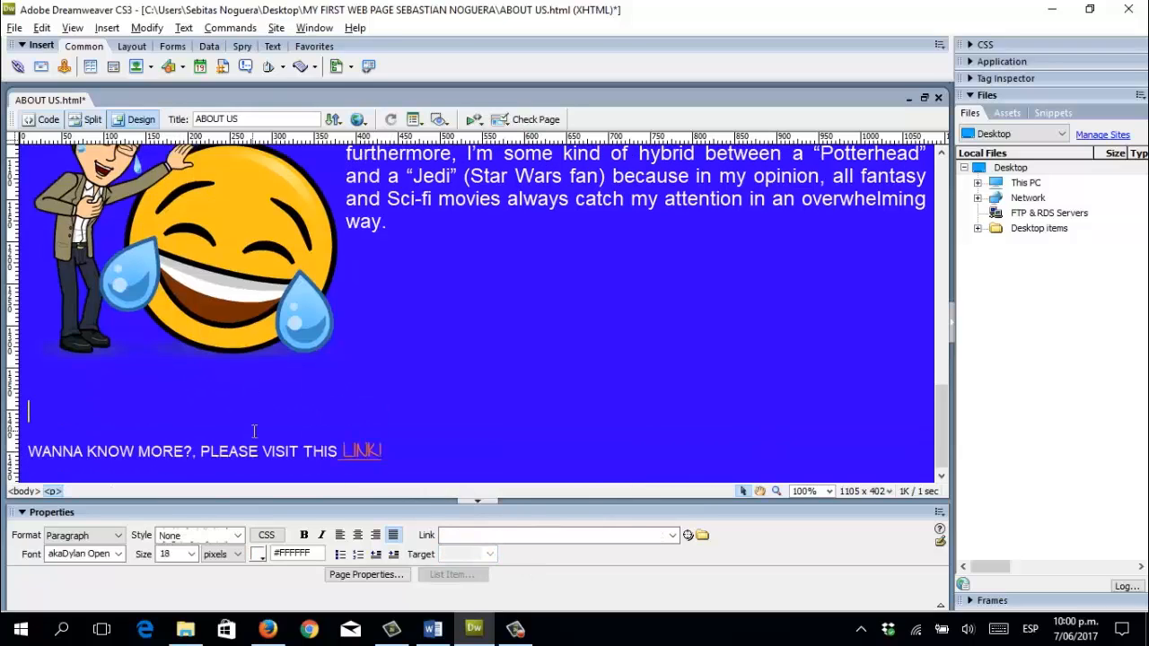
scroll(269, 445, "down", 1)
left_click(341, 449)
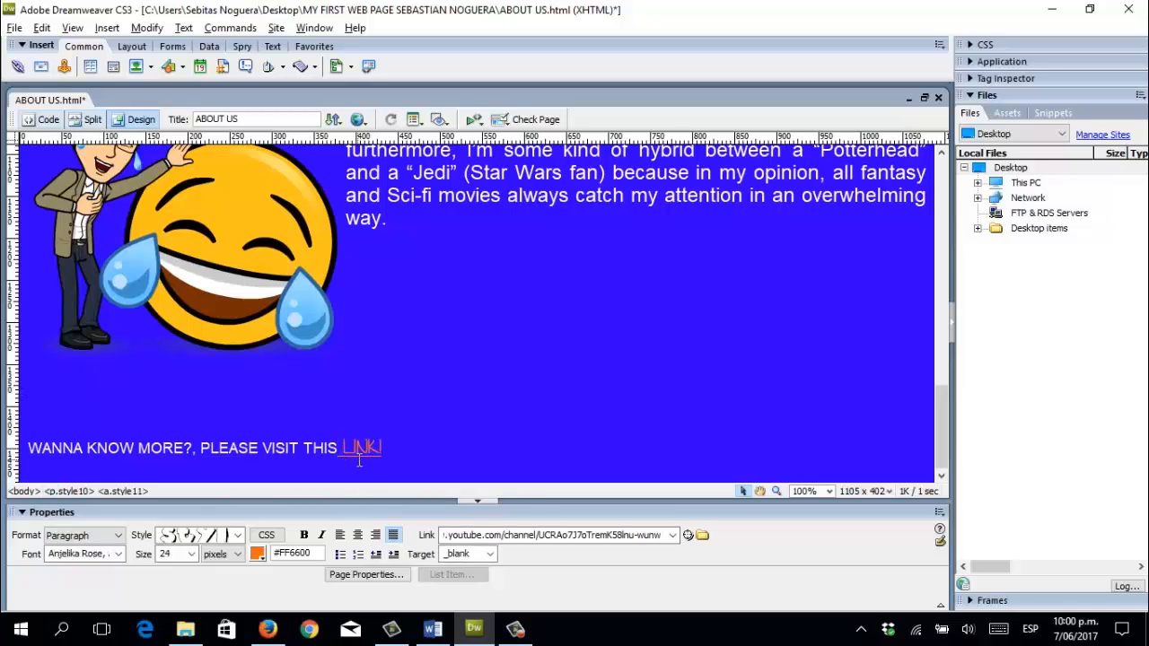
Save the ABOUT US page and preview it in Firefox.
left_click(15, 27)
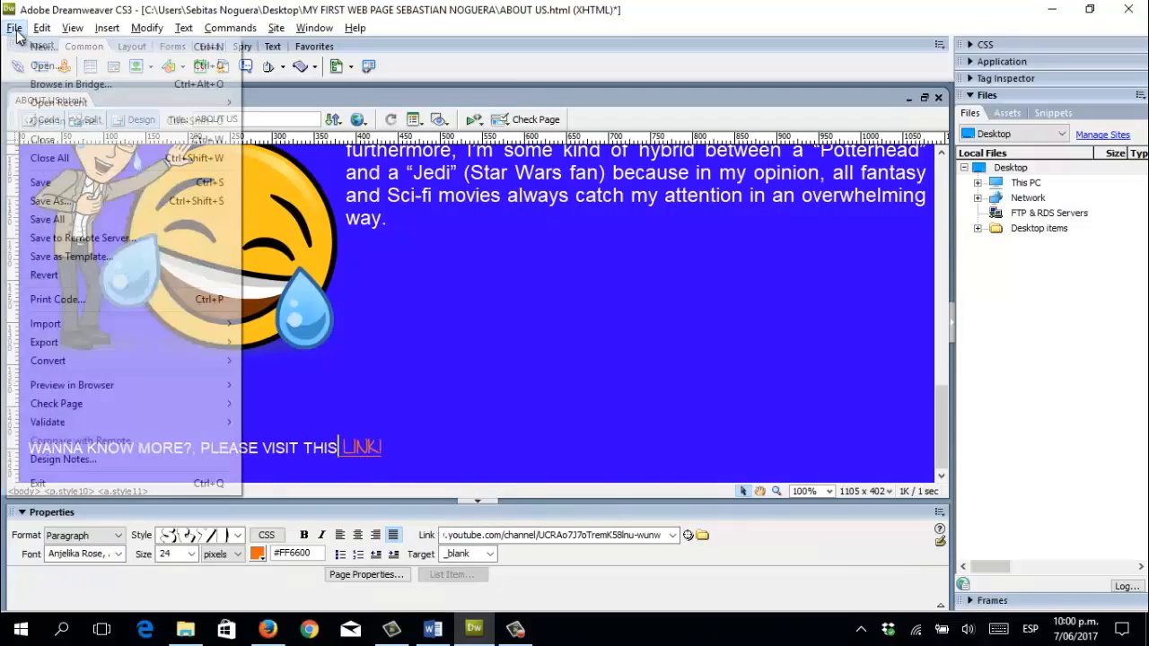
left_click(96, 184)
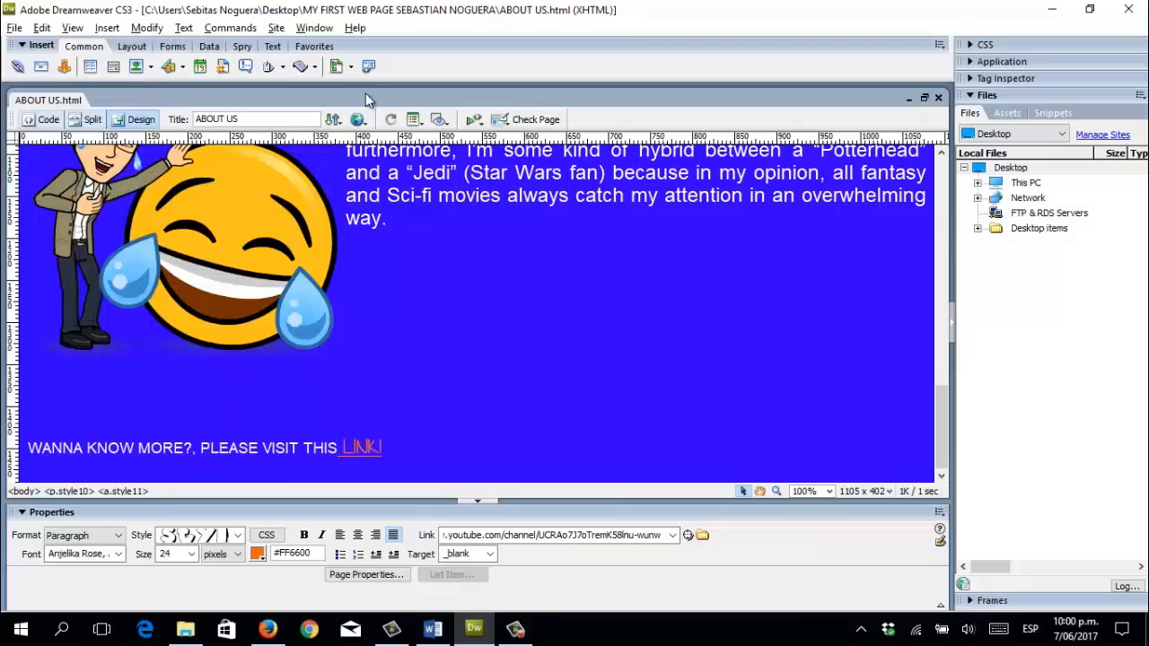
left_click(358, 120)
left_click(372, 140)
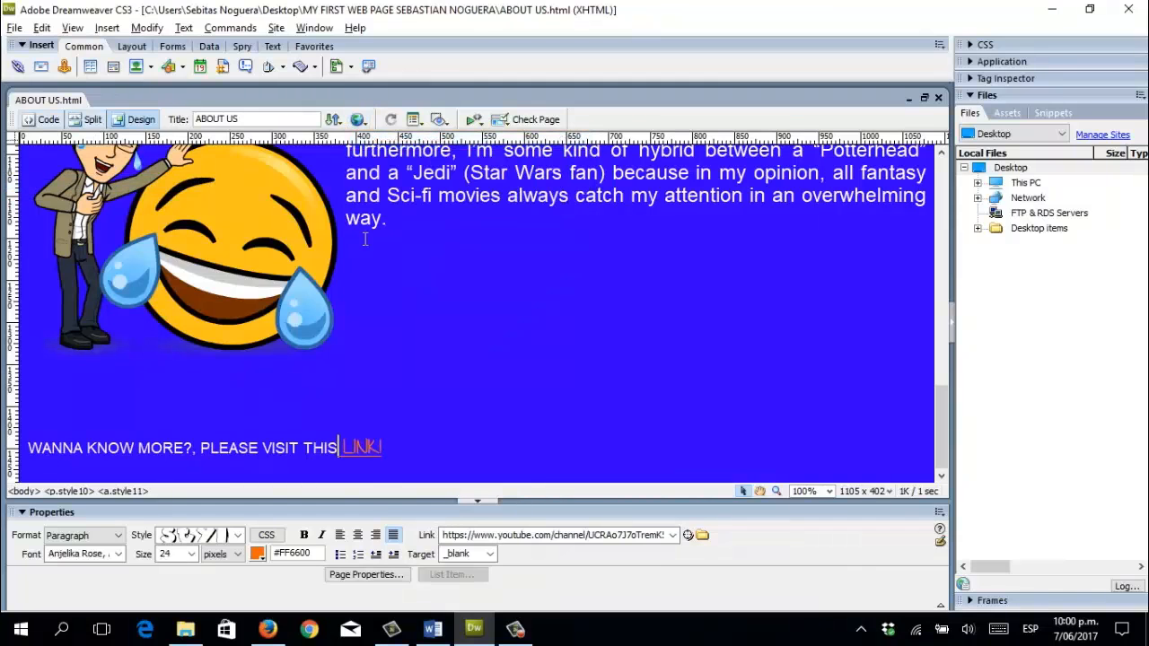
Click LINK! in the Firefox preview, confirm the YouTube tab opens, and close it.
left_click(268, 631)
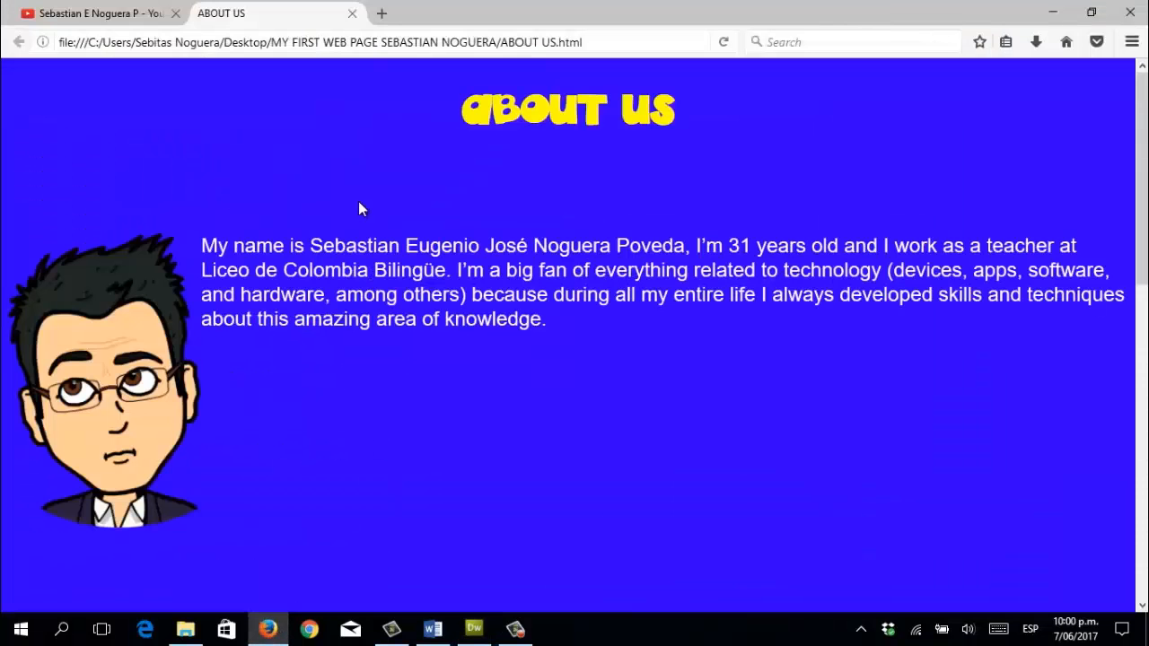
scroll(359, 224, "down", 8)
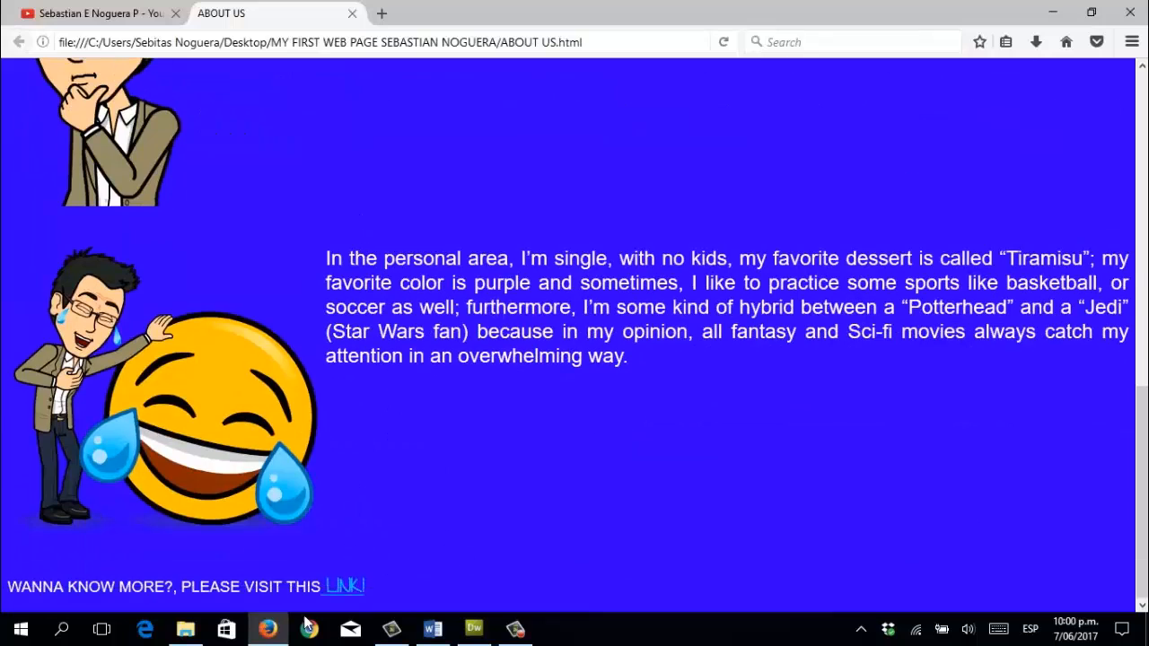
left_click(351, 588)
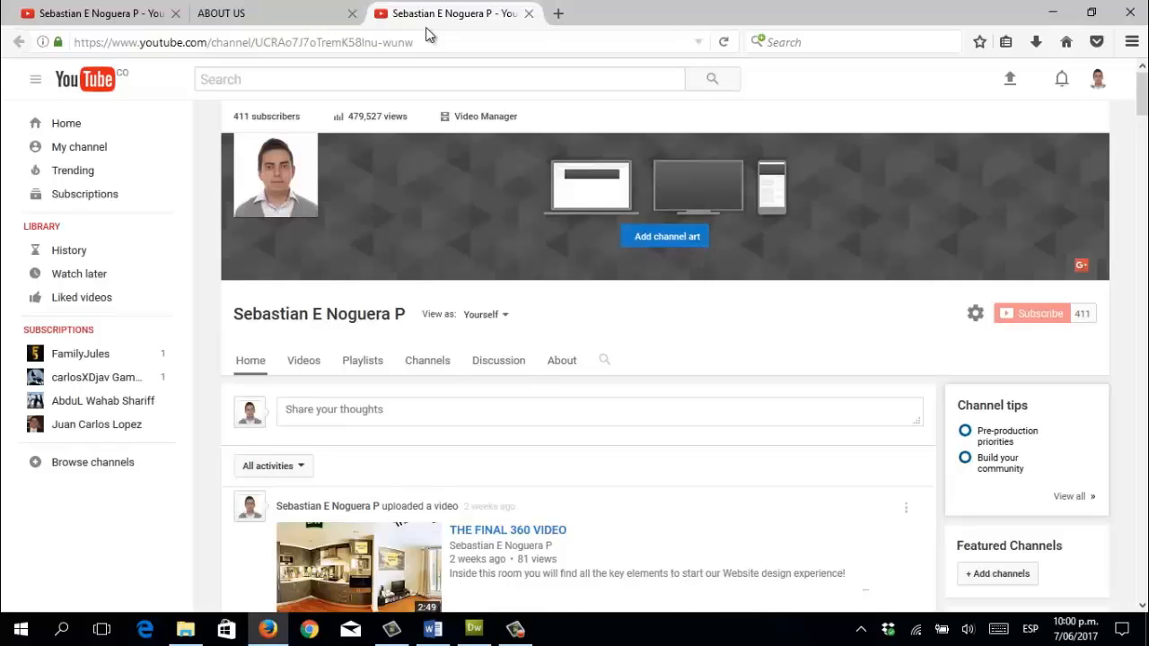
left_click(528, 13)
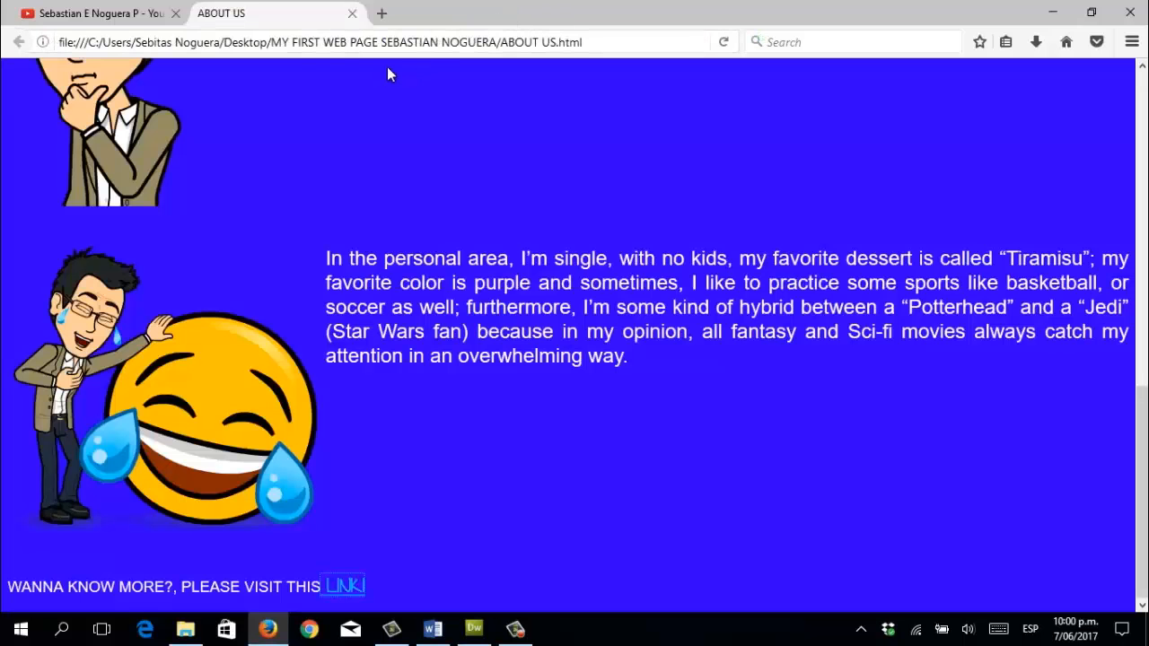
scroll(472, 261, "up", 10)
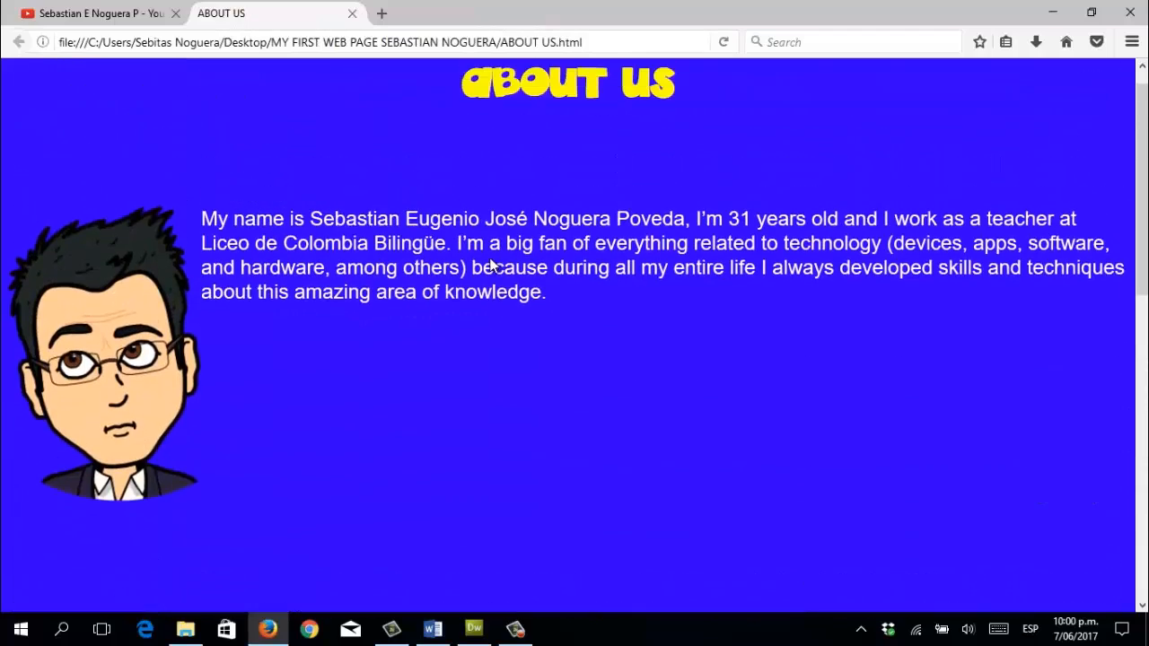
scroll(490, 257, "down", 10)
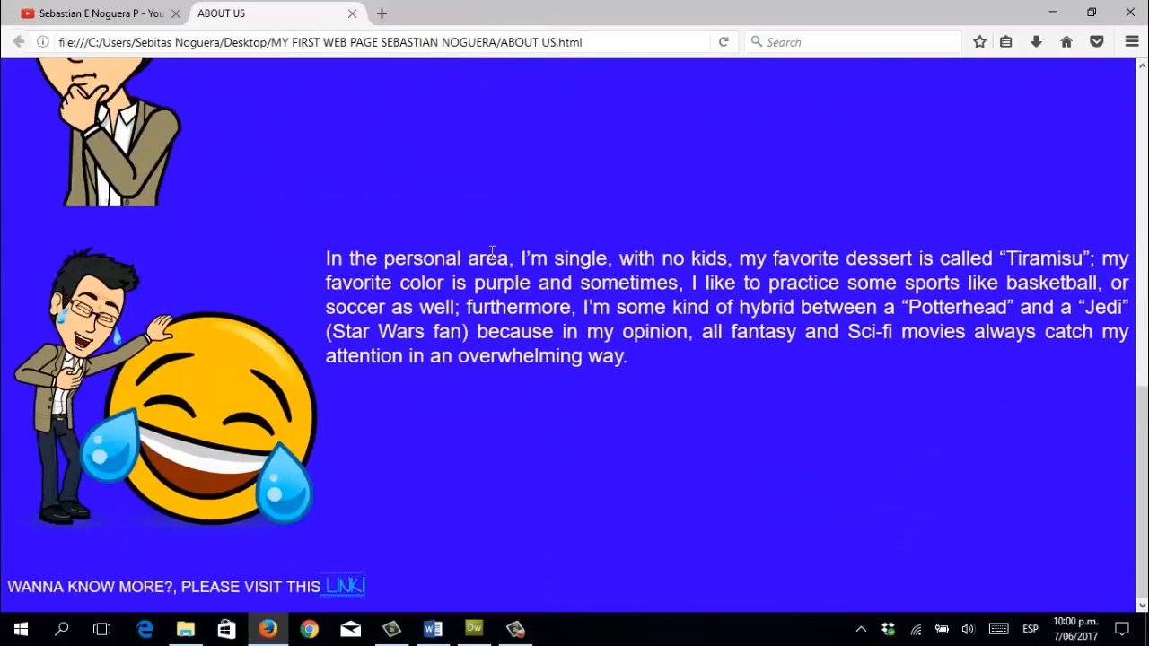
key("alt+Tab")
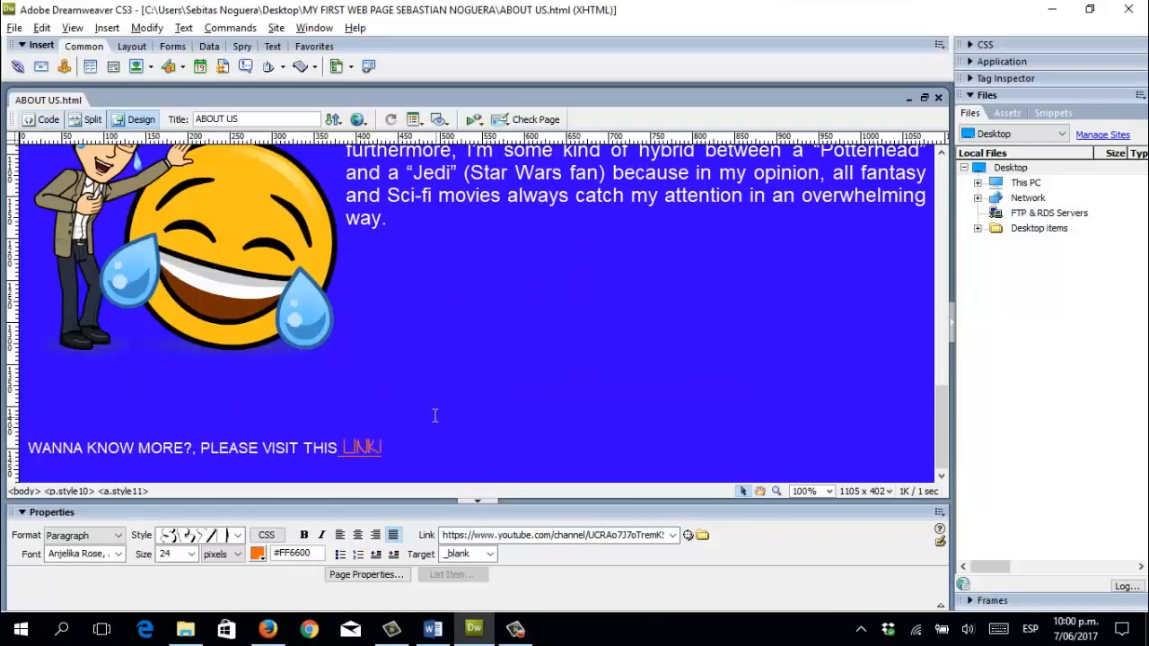
left_click(49, 120)
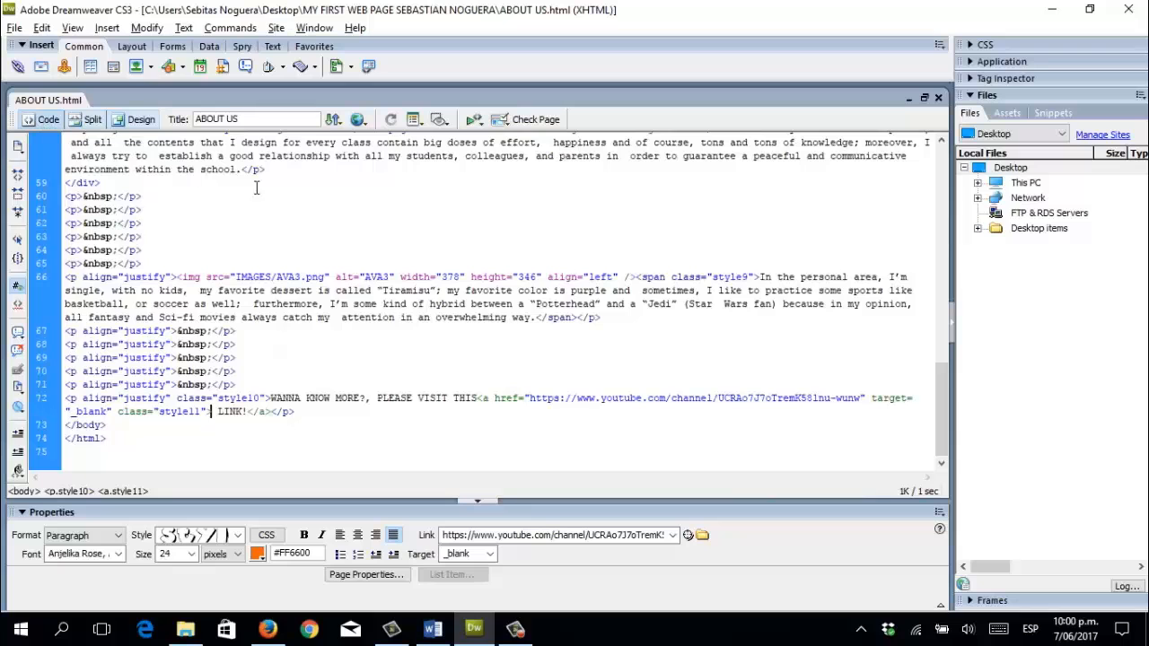
scroll(390, 330, "up", 16)
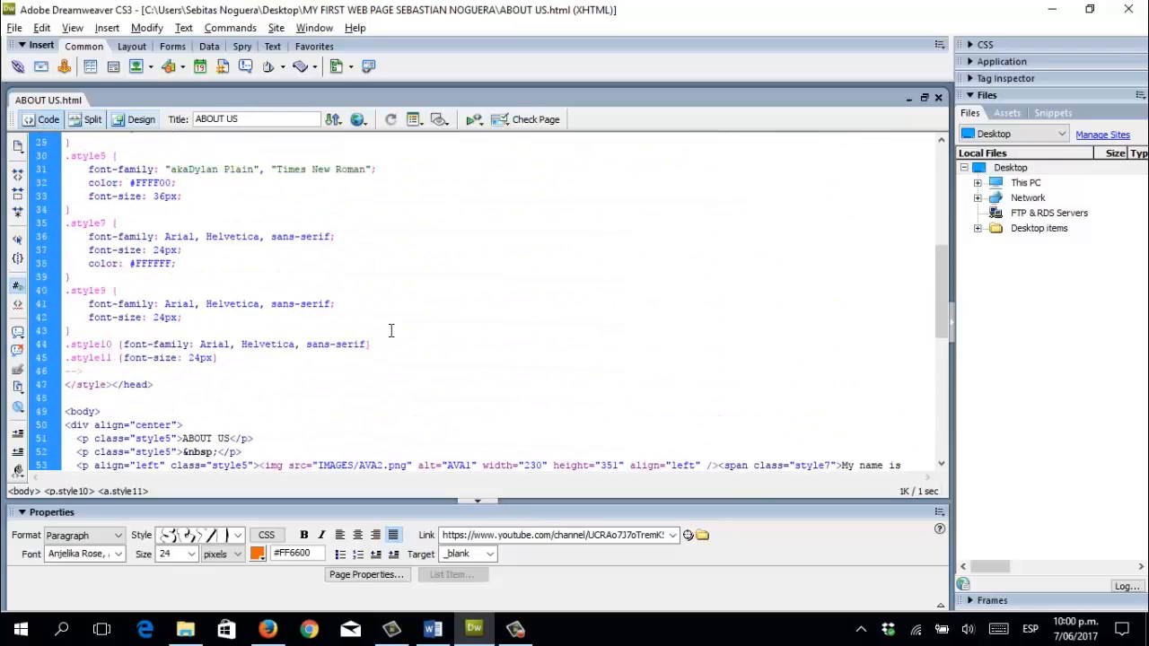
scroll(390, 330, "up", 2)
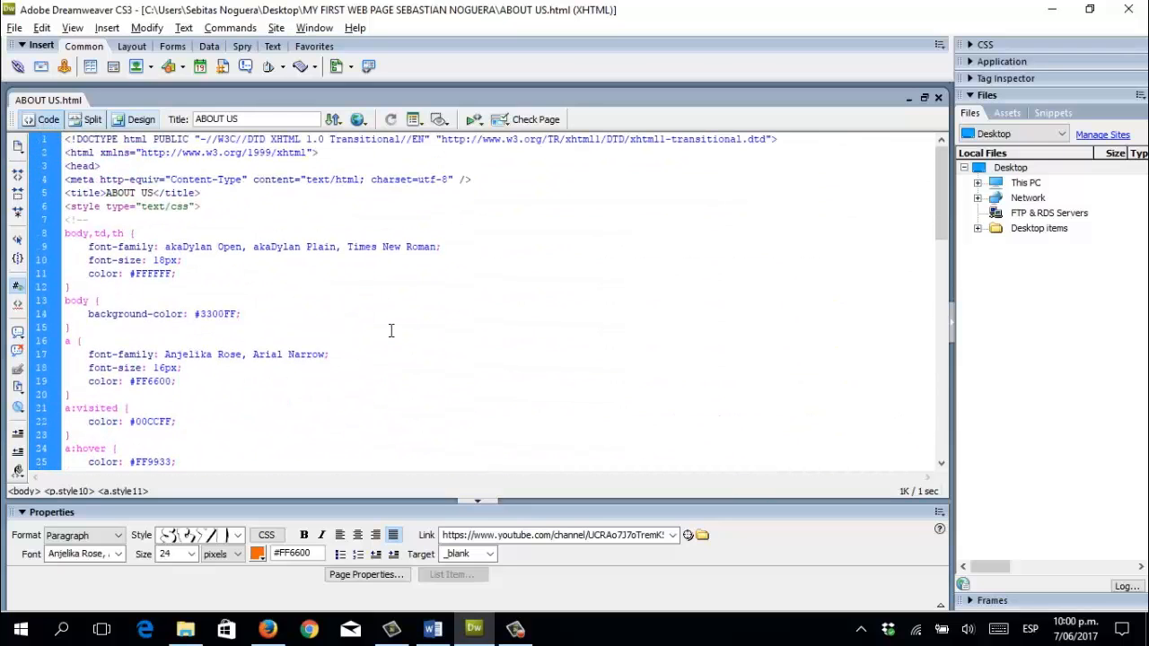
scroll(390, 330, "down", 12)
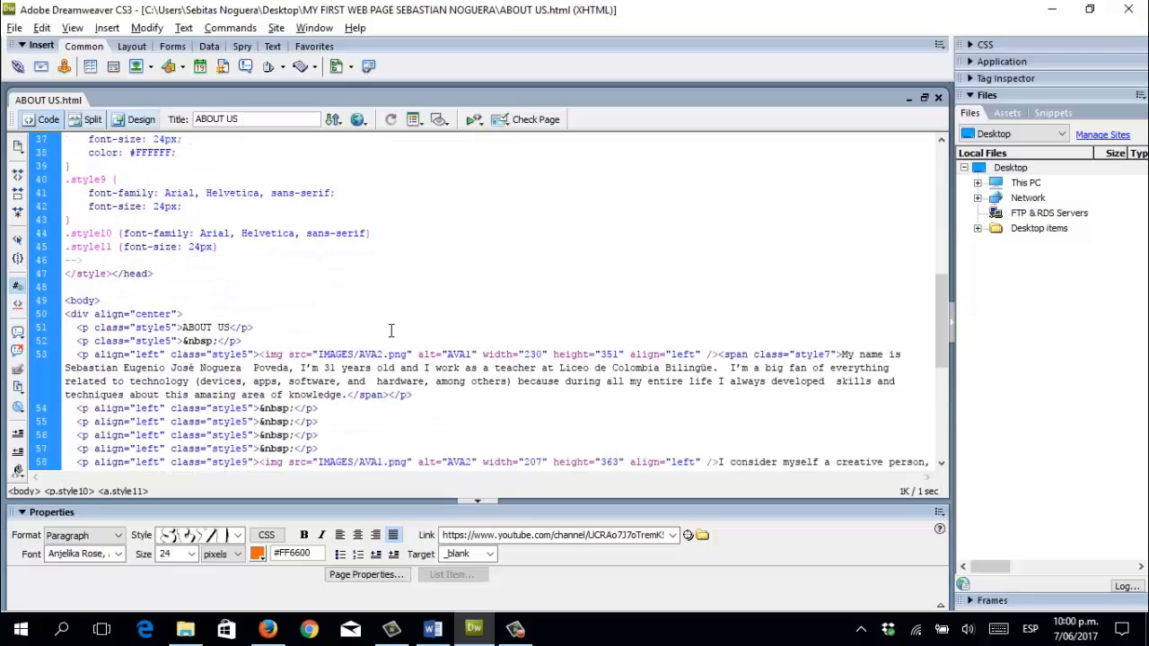
scroll(391, 330, "down", 6)
scroll(390, 331, "down", 2)
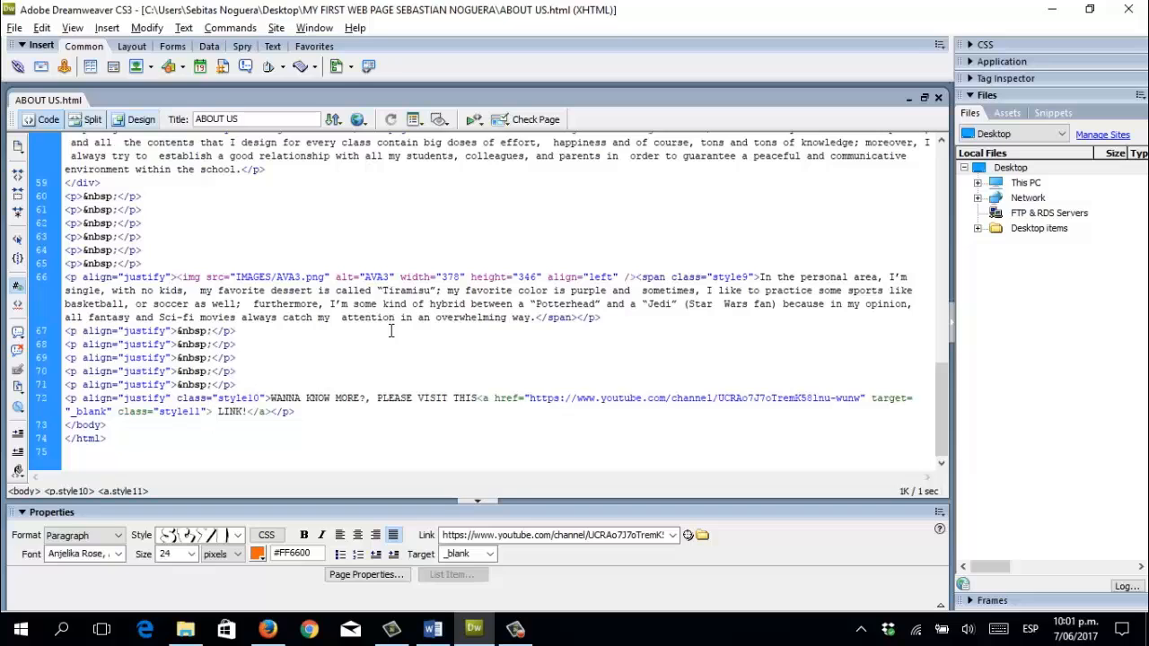
left_click(137, 120)
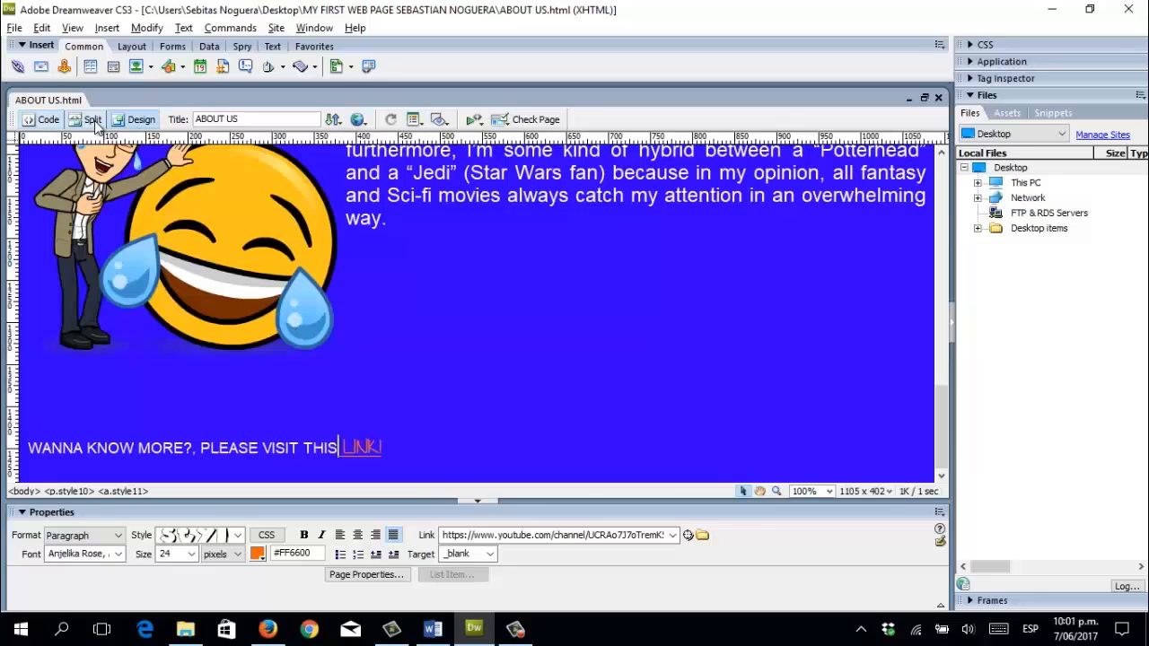
left_click(42, 122)
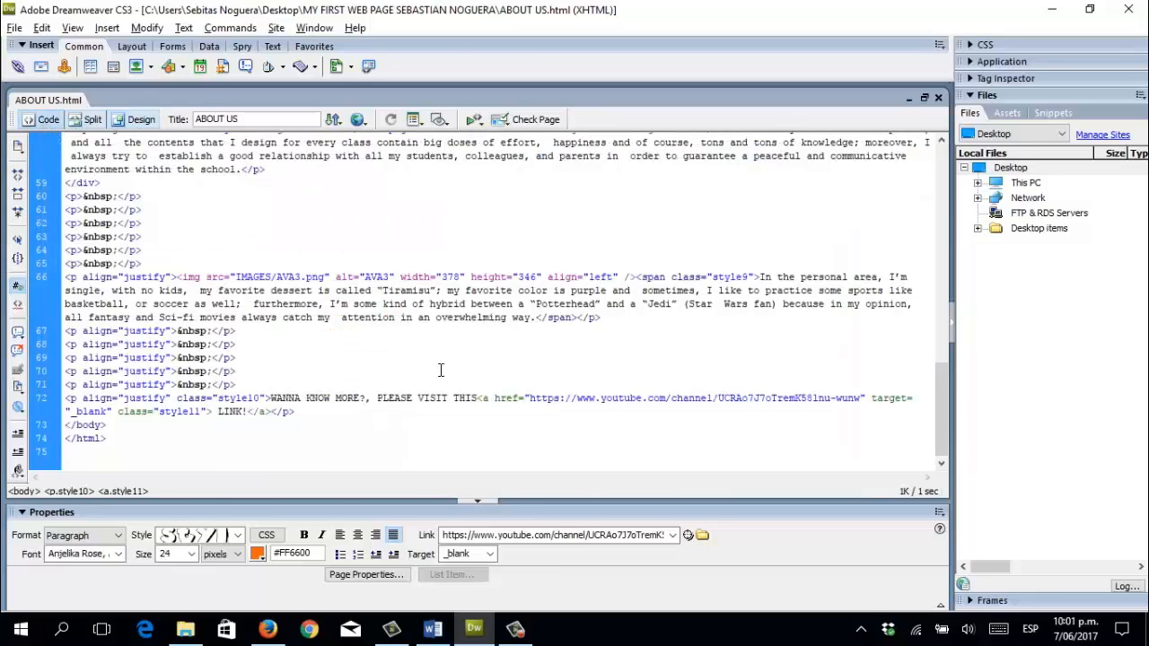
left_click(136, 122)
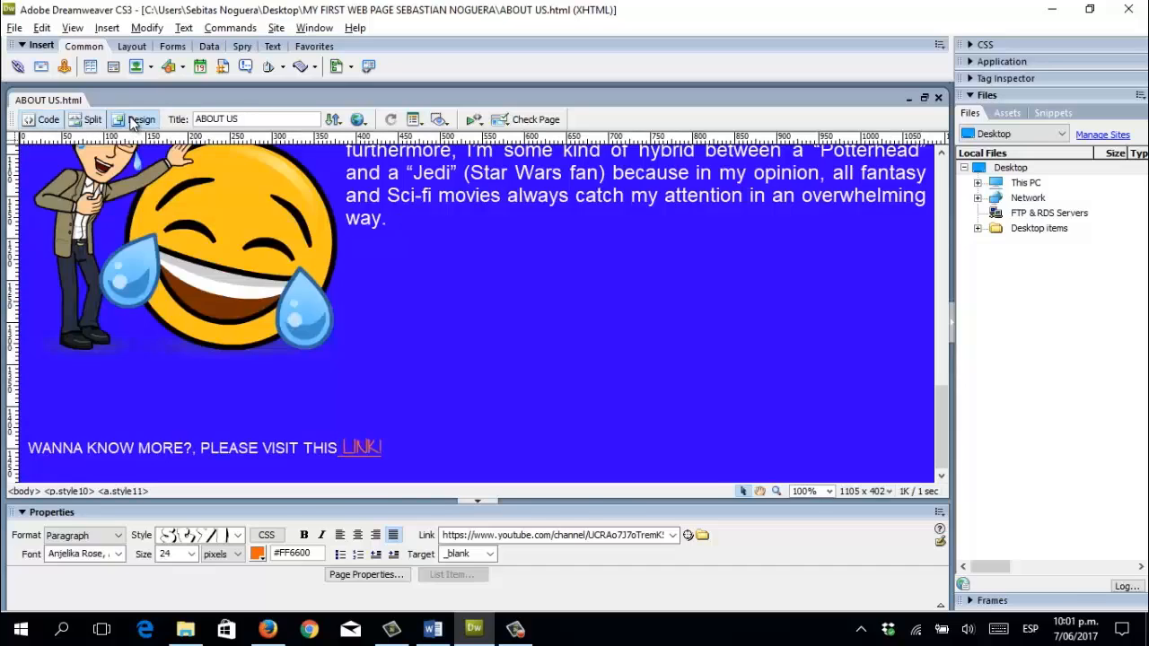